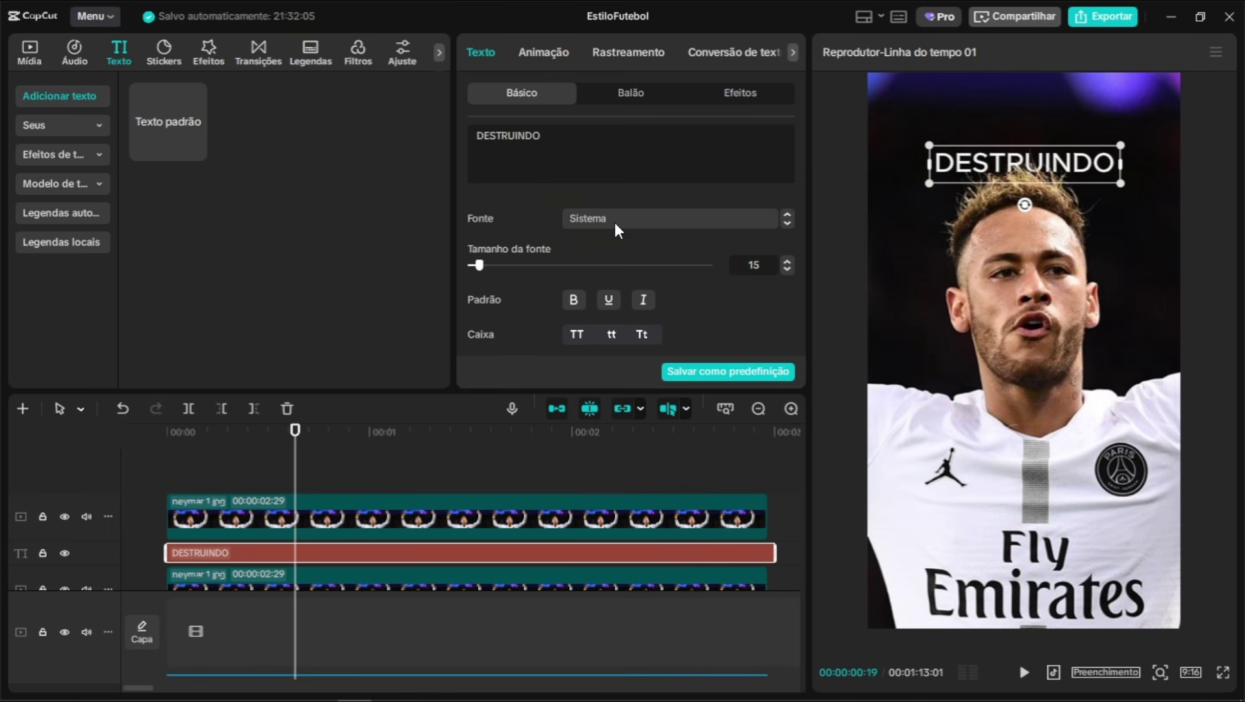
# Set the DESTRUINDO text's font to Montserrat and its character spacing to -1
pyautogui.click(617, 221)
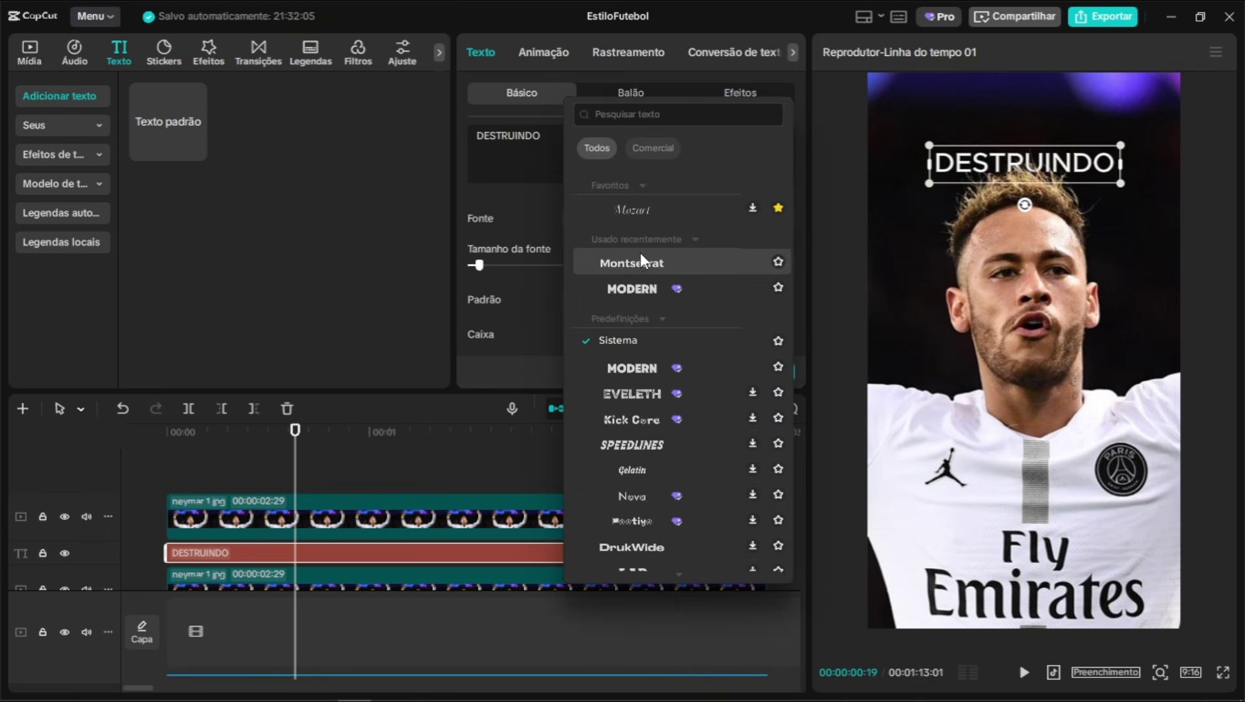
pyautogui.click(647, 267)
pyautogui.scroll(-2, 550, 312)
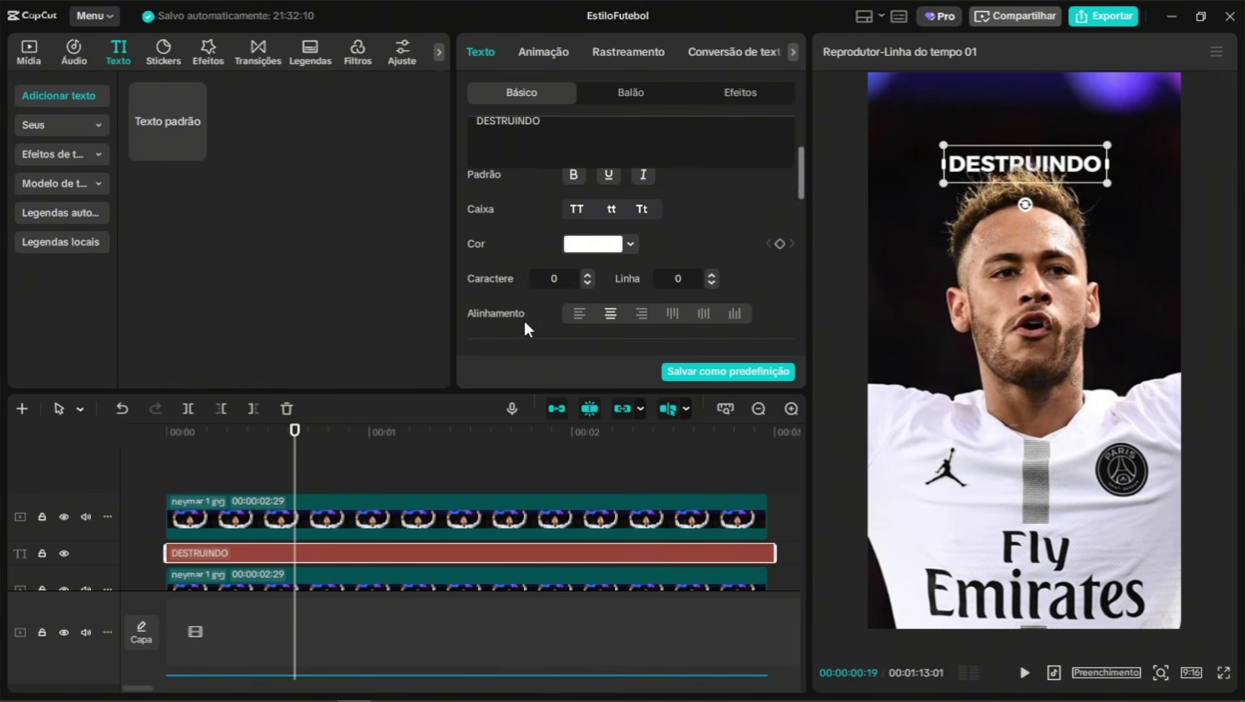
pyautogui.click(586, 283)
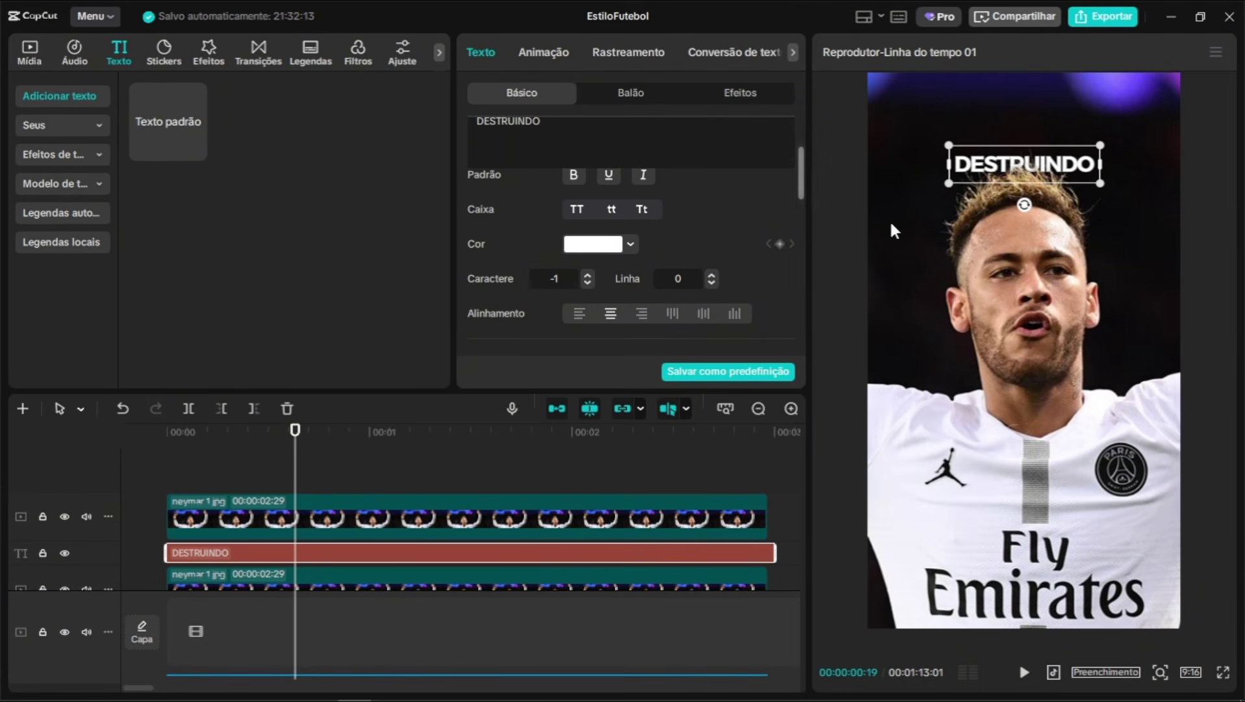
# Enlarge the DESTRUINDO text to about 157% scale and change its colour to a pinkish red
pyautogui.moveTo(1098, 148); pyautogui.dragTo(1148, 106)
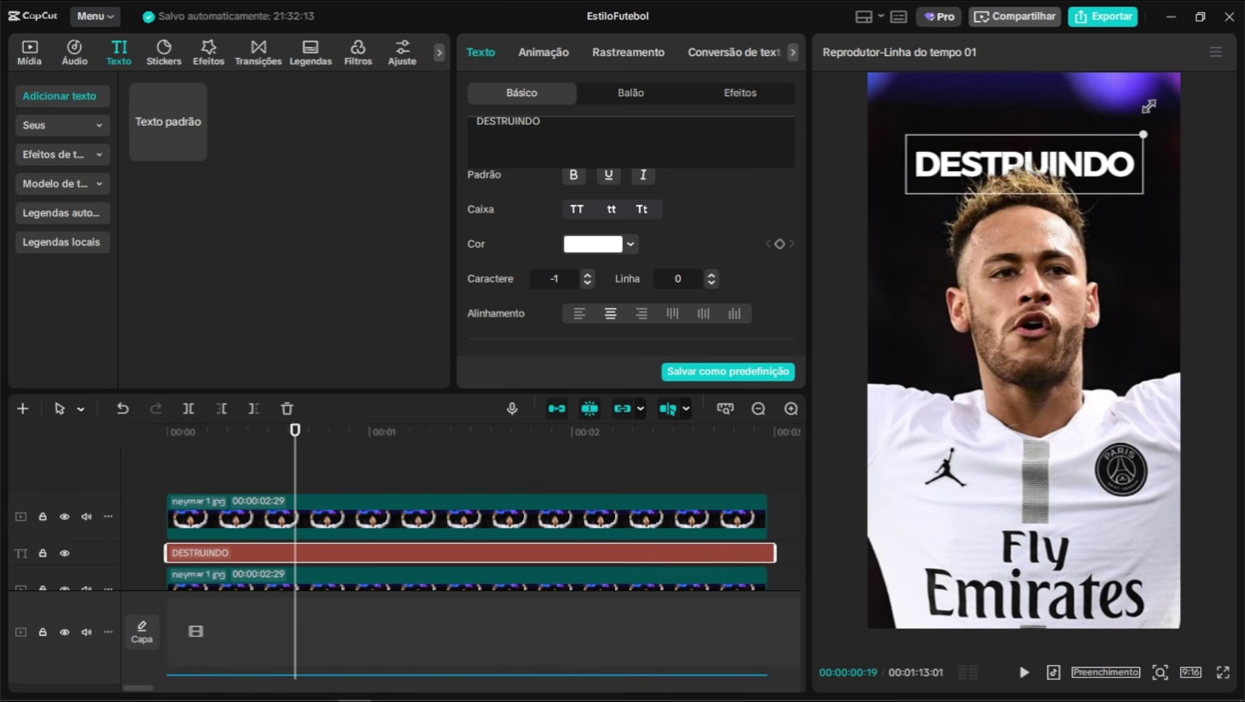
pyautogui.click(630, 245)
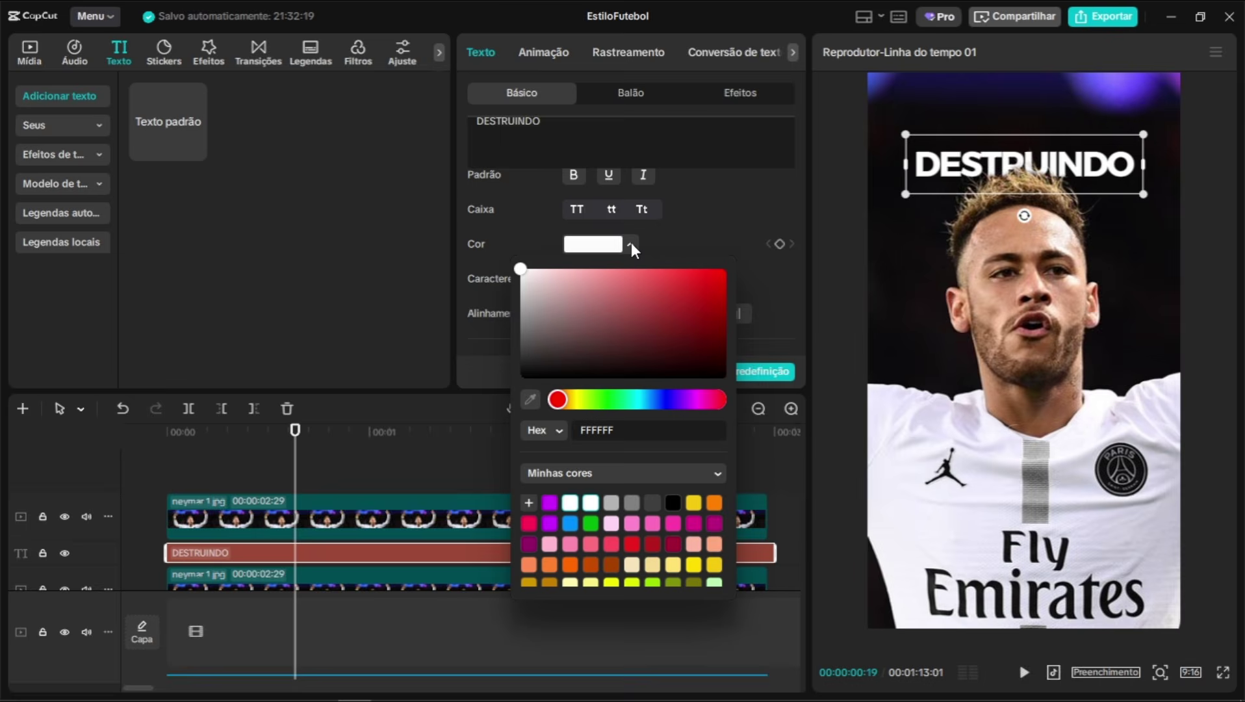
pyautogui.click(530, 524)
pyautogui.click(631, 544)
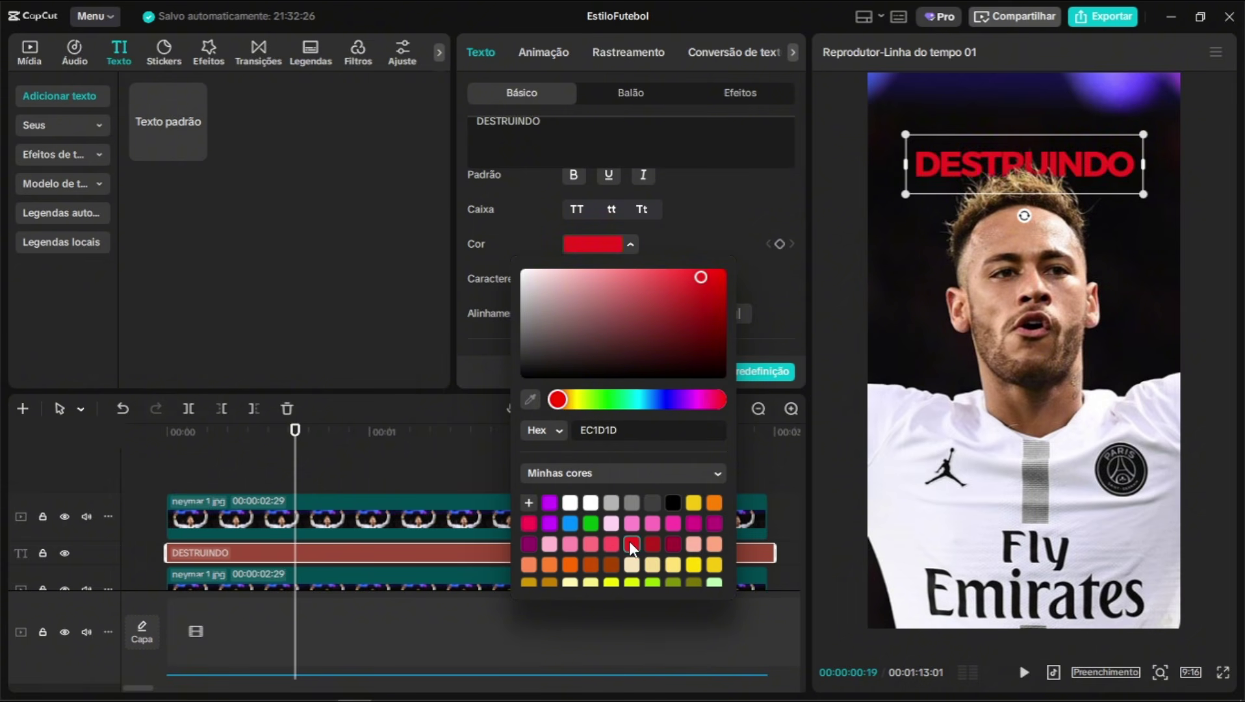
pyautogui.click(611, 545)
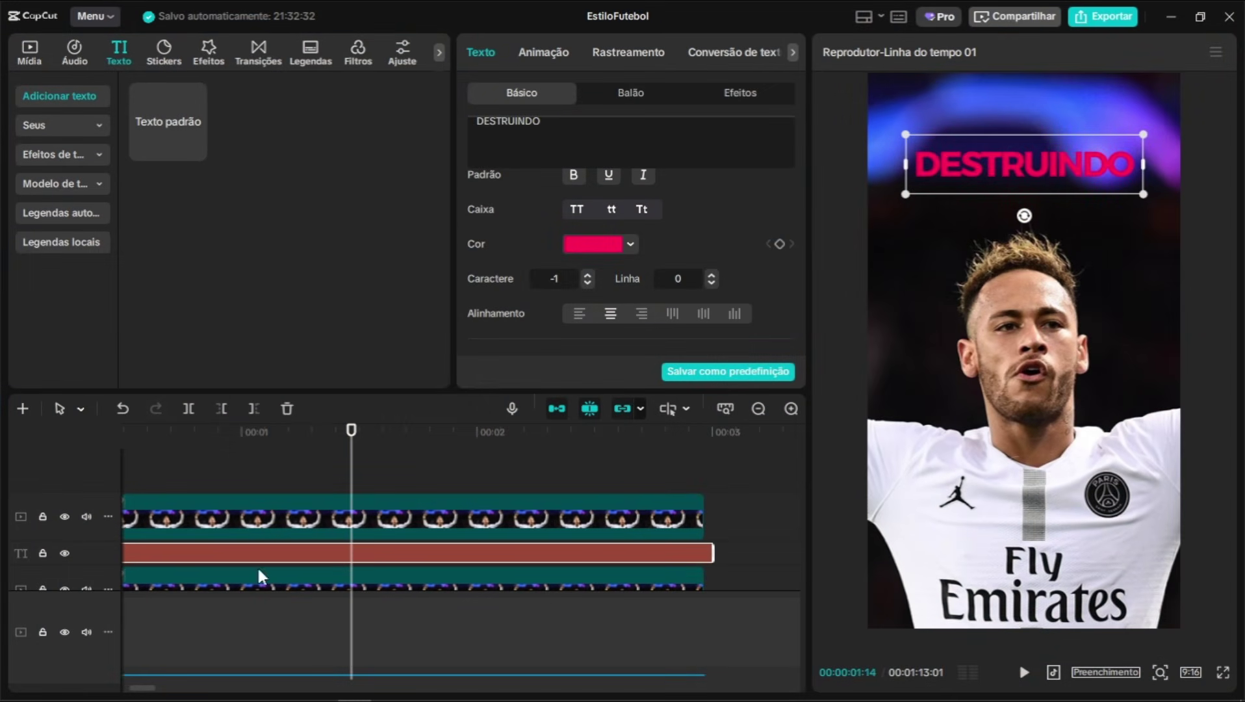
# Move the DESTRUINDO text clip on the timeline so that it starts at 00:00:00:22
pyautogui.moveTo(224, 556); pyautogui.dragTo(397, 498)
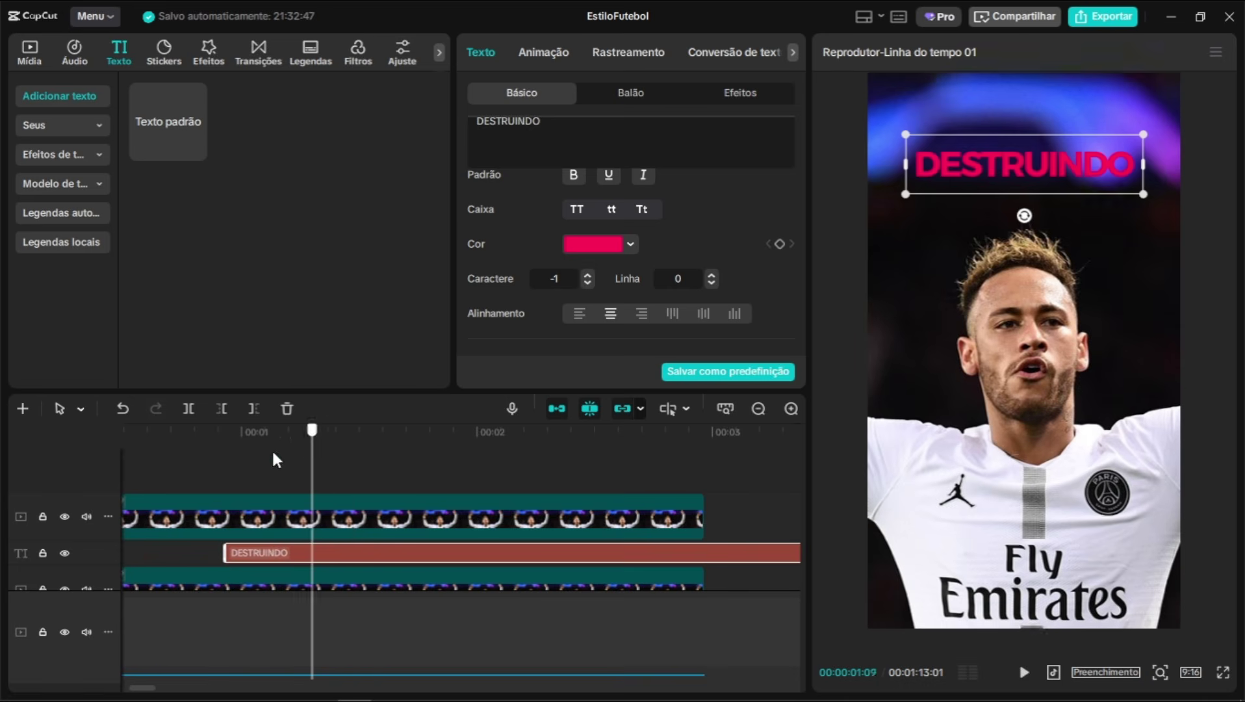
pyautogui.hscroll(-3, 272, 458)
pyautogui.click(325, 472)
pyautogui.scroll(-2, 367, 534)
pyautogui.click(403, 480)
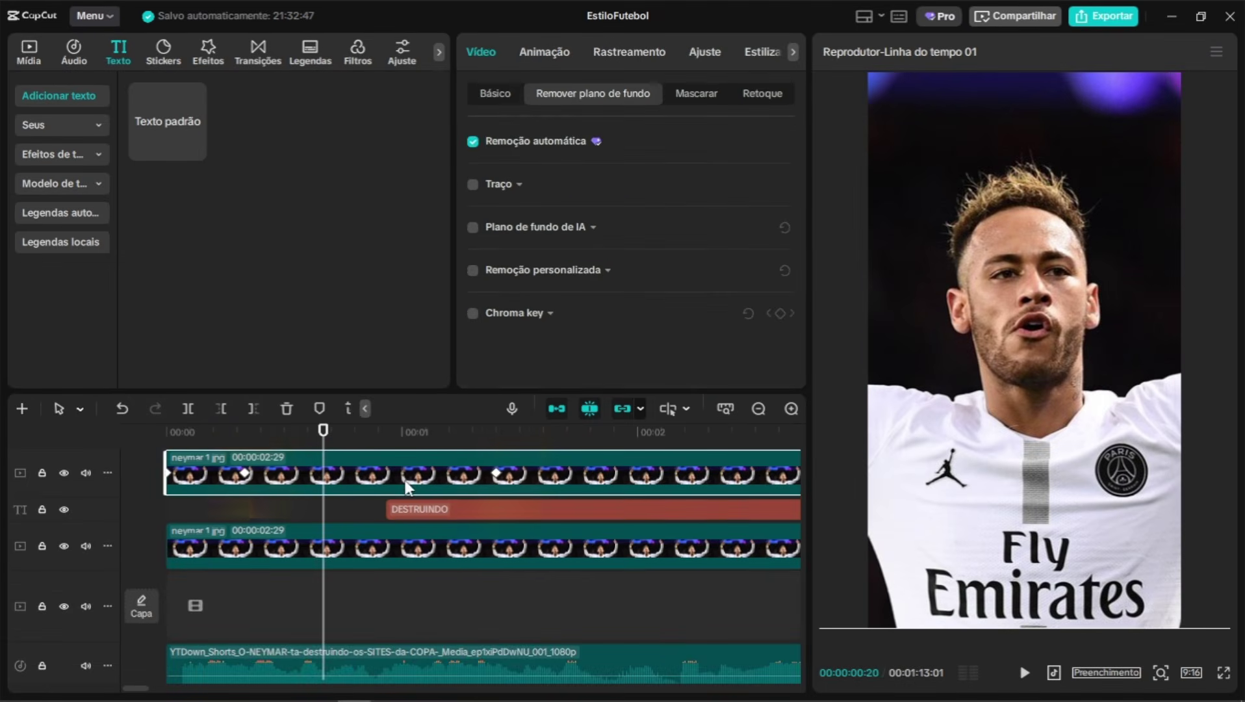
pyautogui.scroll(2, 387, 490)
pyautogui.moveTo(445, 553); pyautogui.dragTo(394, 555)
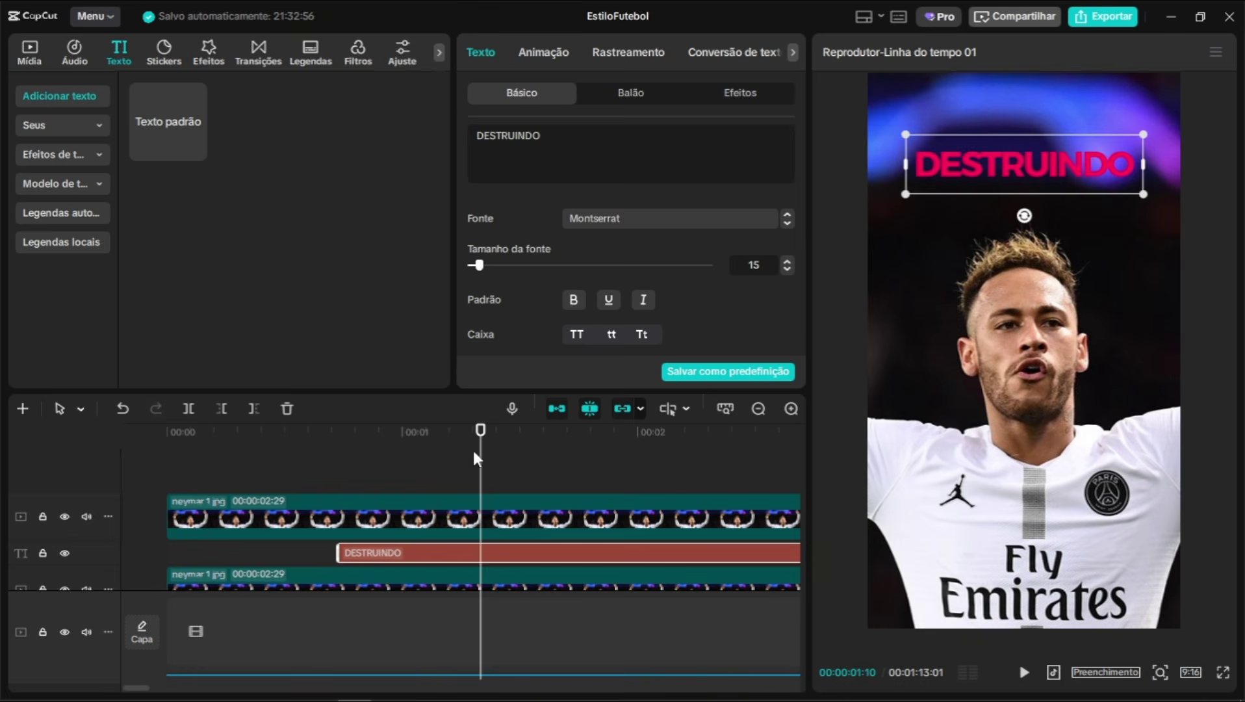
pyautogui.click(387, 466)
pyautogui.moveTo(359, 465); pyautogui.dragTo(344, 469)
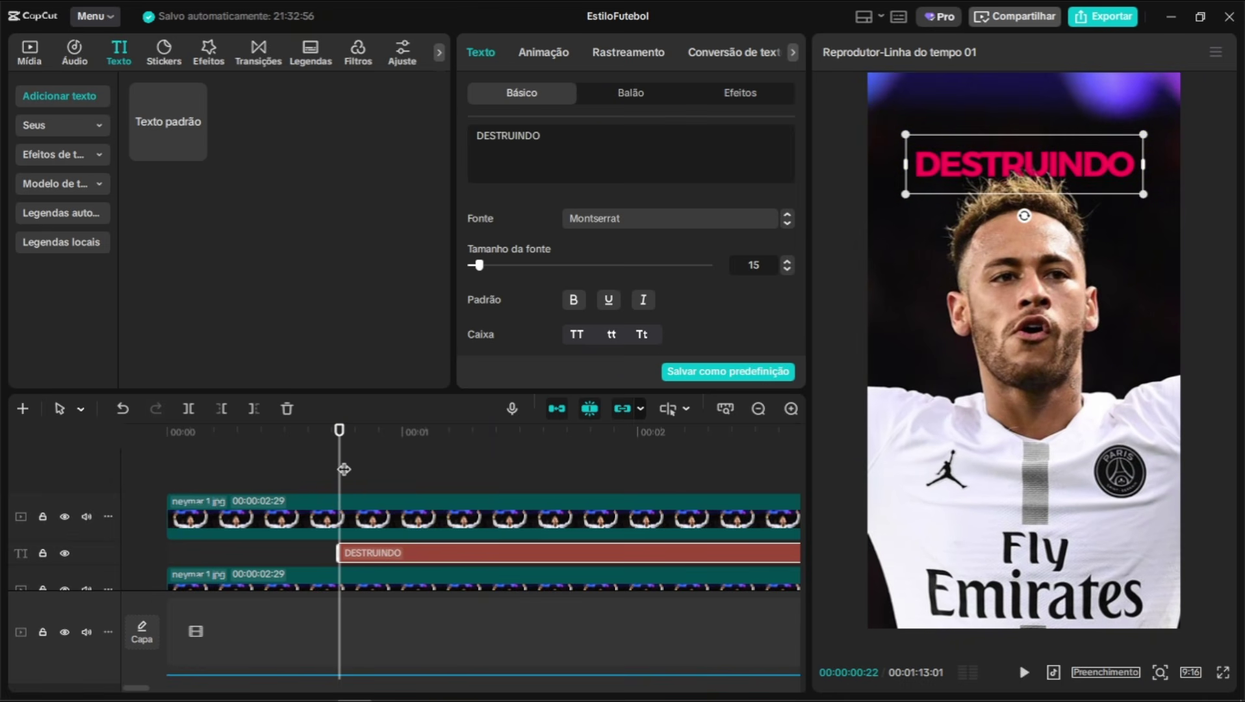
# Add a position keyframe to the text at 00:00:01:12, and lower the text to Y 281 behind the face at 00:00:00:22
pyautogui.press('space')
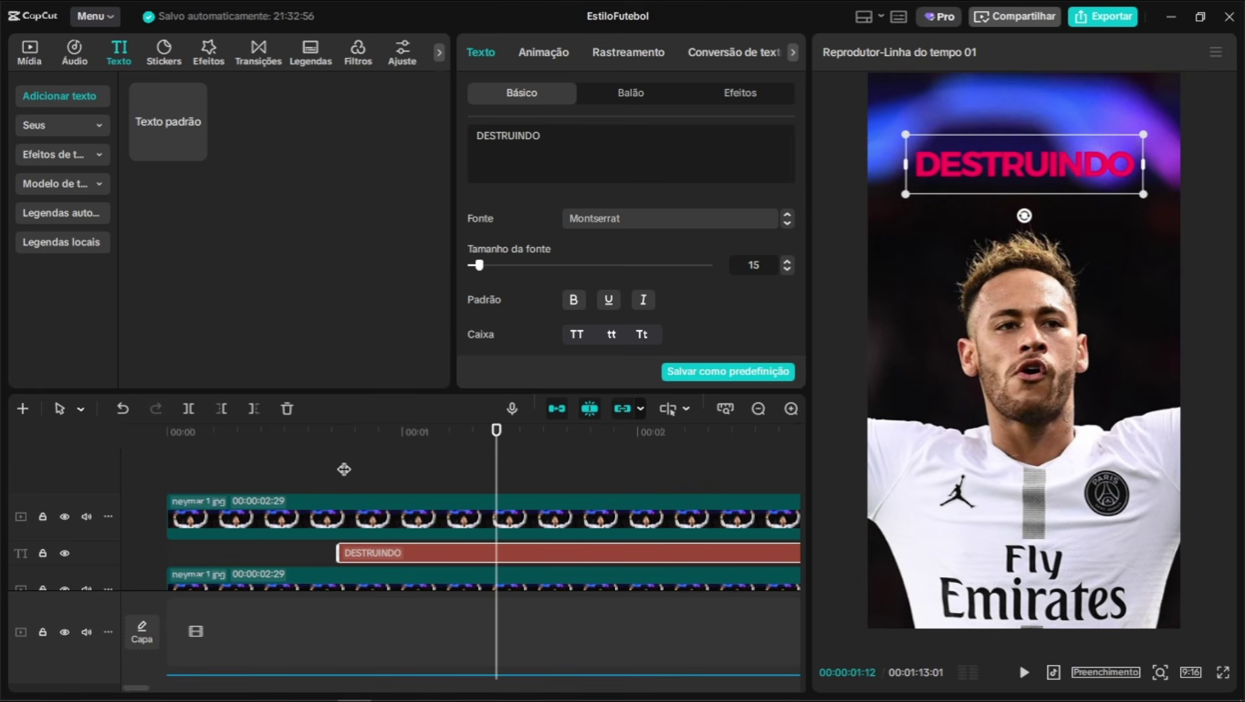
pyautogui.scroll(-10, 690, 260)
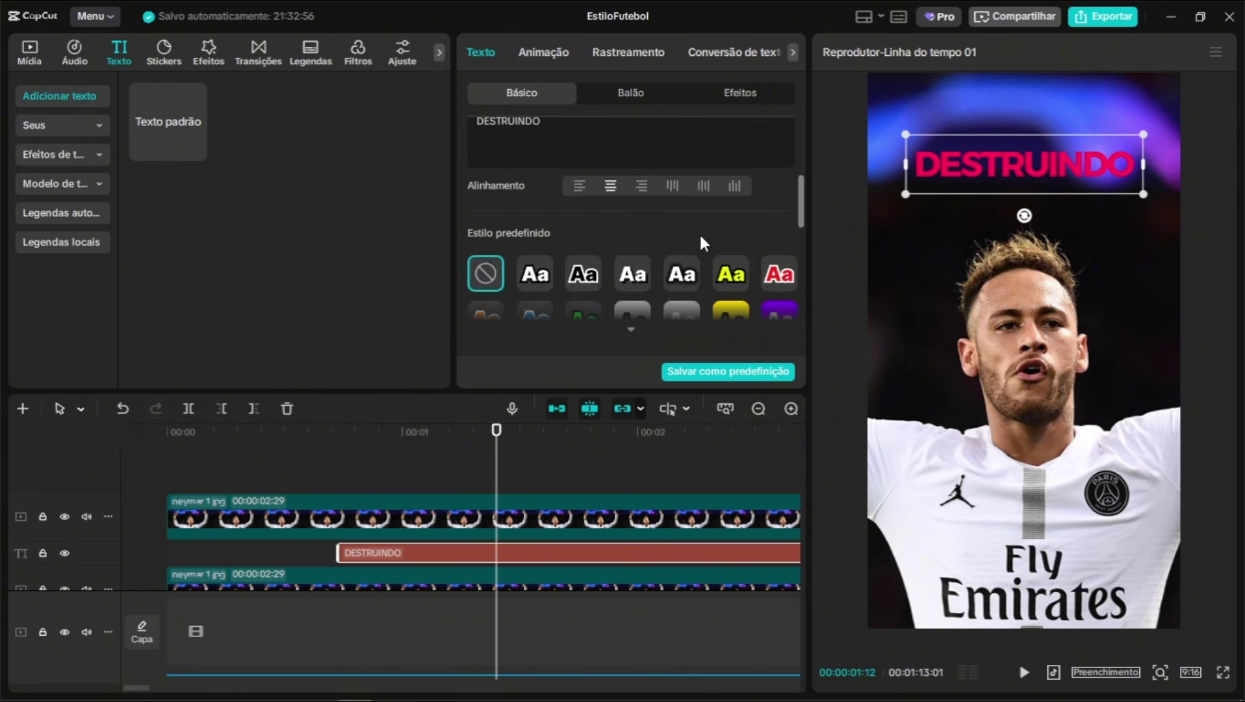
pyautogui.click(779, 245)
pyautogui.moveTo(417, 464); pyautogui.dragTo(337, 465)
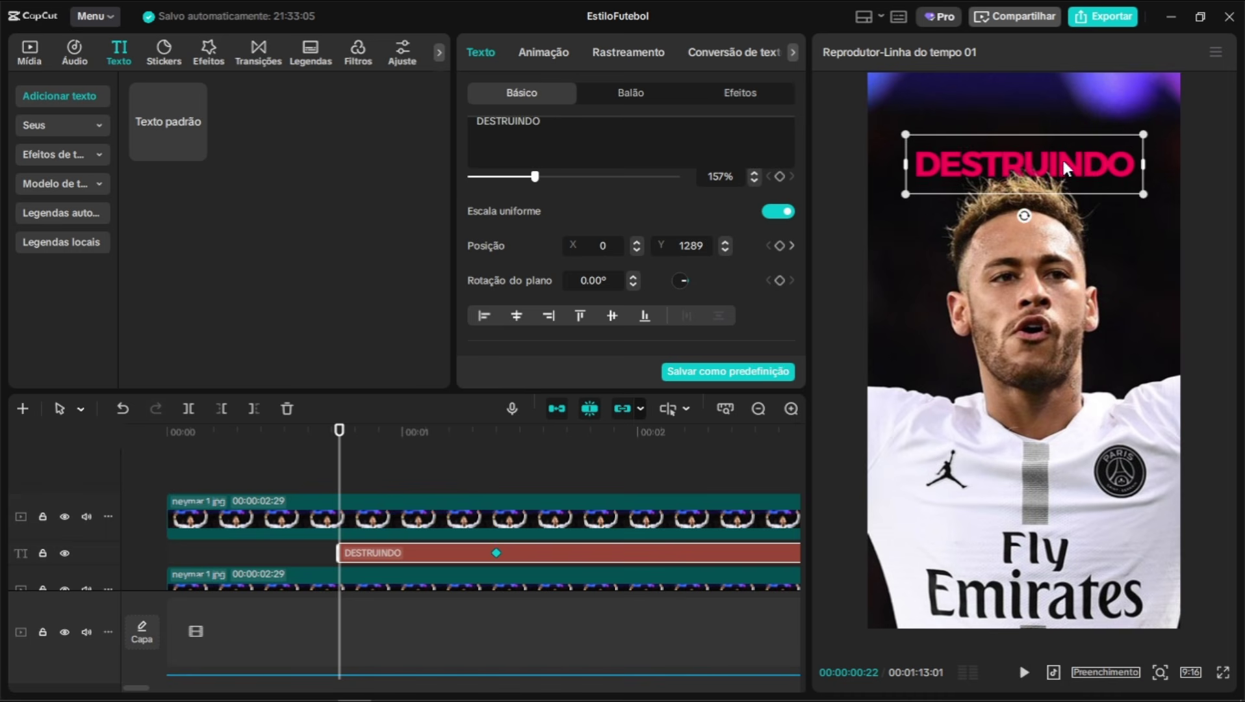
pyautogui.moveTo(1063, 162); pyautogui.dragTo(1056, 323)
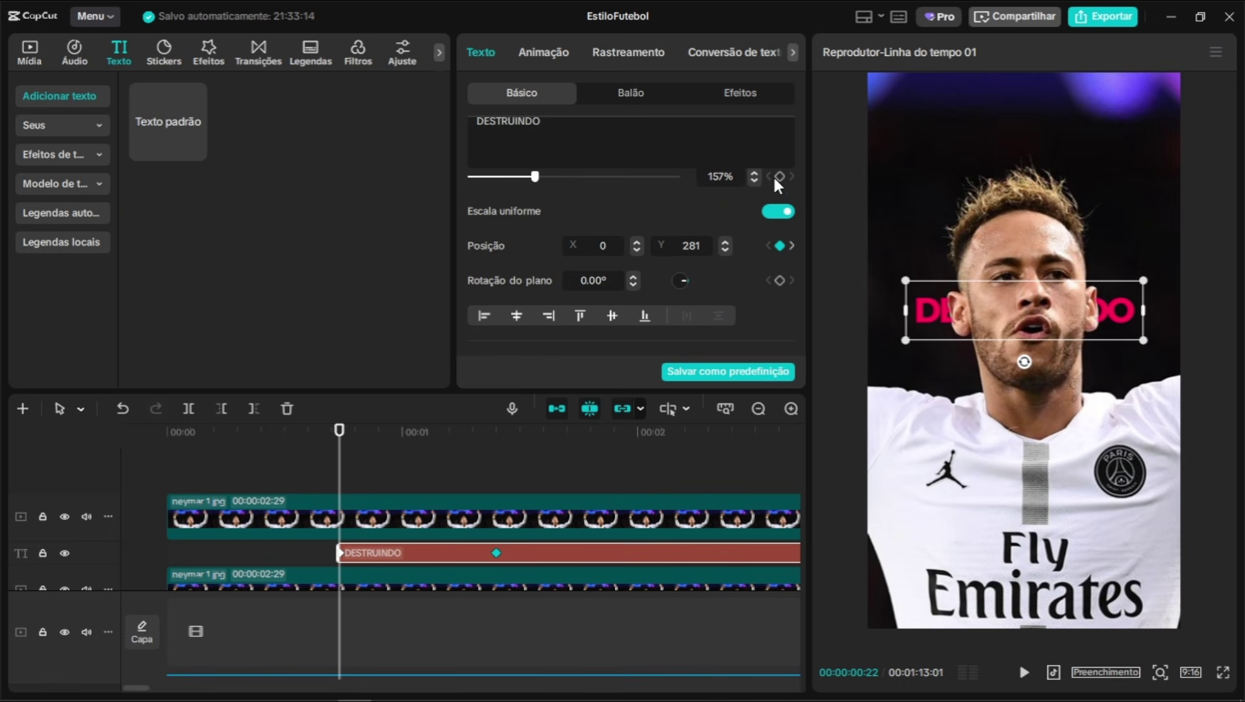
# Add a scale keyframe to the text at 00:00:01:12 and shrink the text to its minimum scale at 00:00:00:22
pyautogui.moveTo(339, 431); pyautogui.dragTo(496, 440)
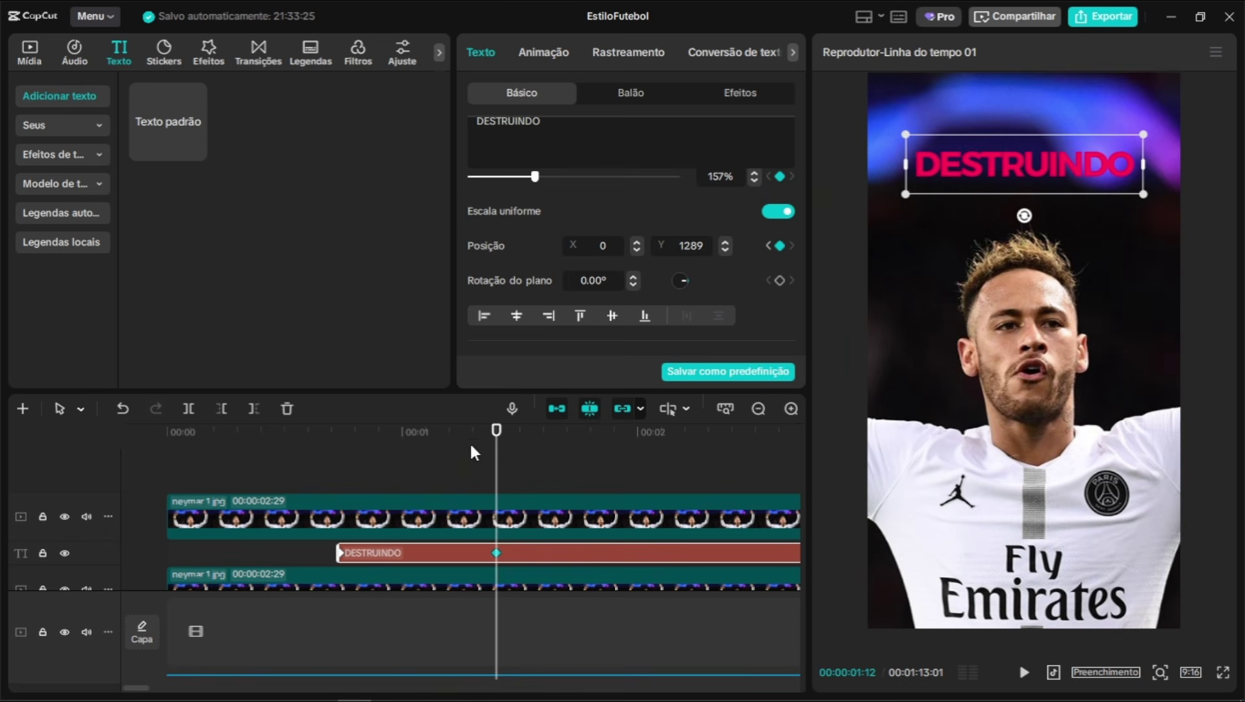
pyautogui.click(339, 431)
pyautogui.moveTo(534, 176); pyautogui.dragTo(452, 177)
pyautogui.moveTo(384, 454); pyautogui.dragTo(443, 455)
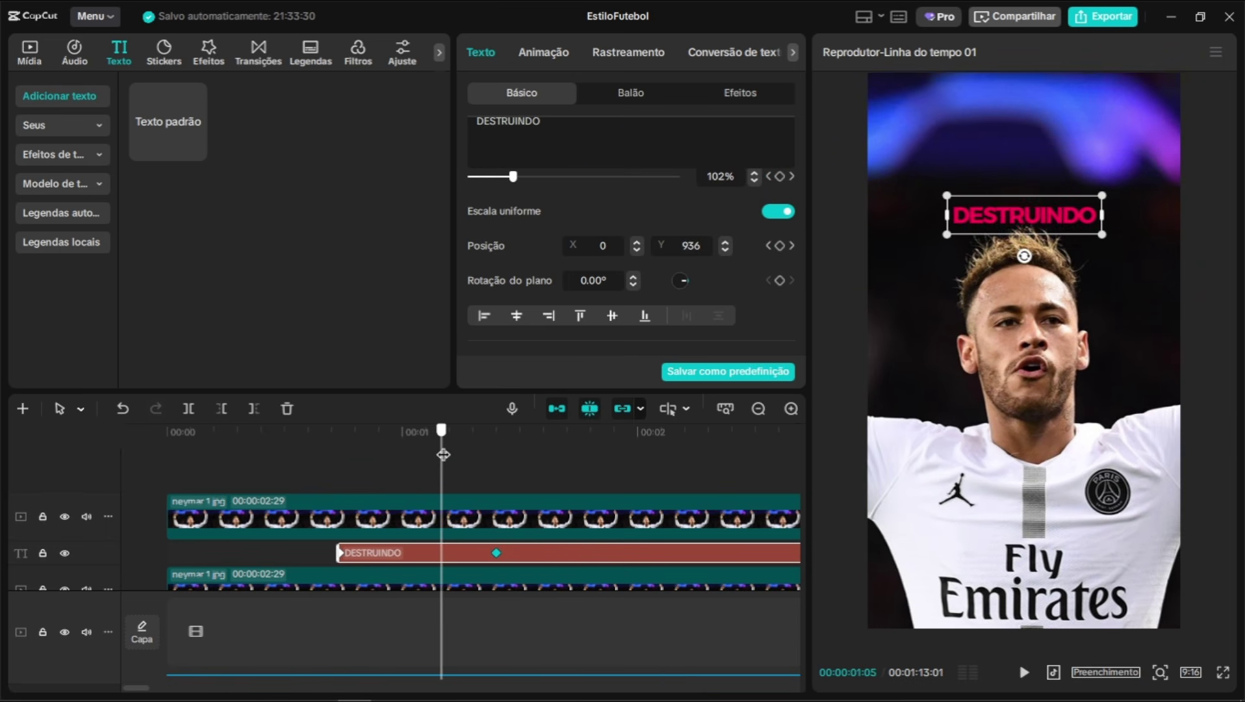
# Open the text clip's variable-speed animation graph and collapse its scale curve
pyautogui.rightClick(584, 552)
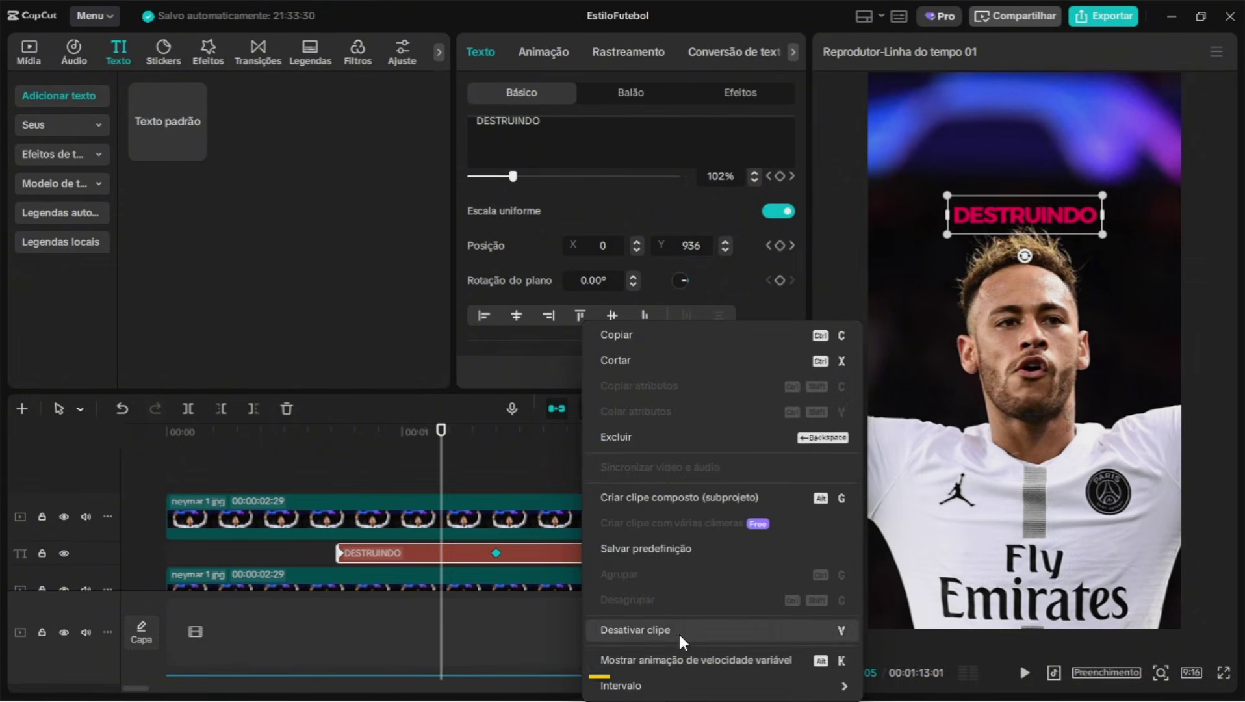
pyautogui.click(684, 660)
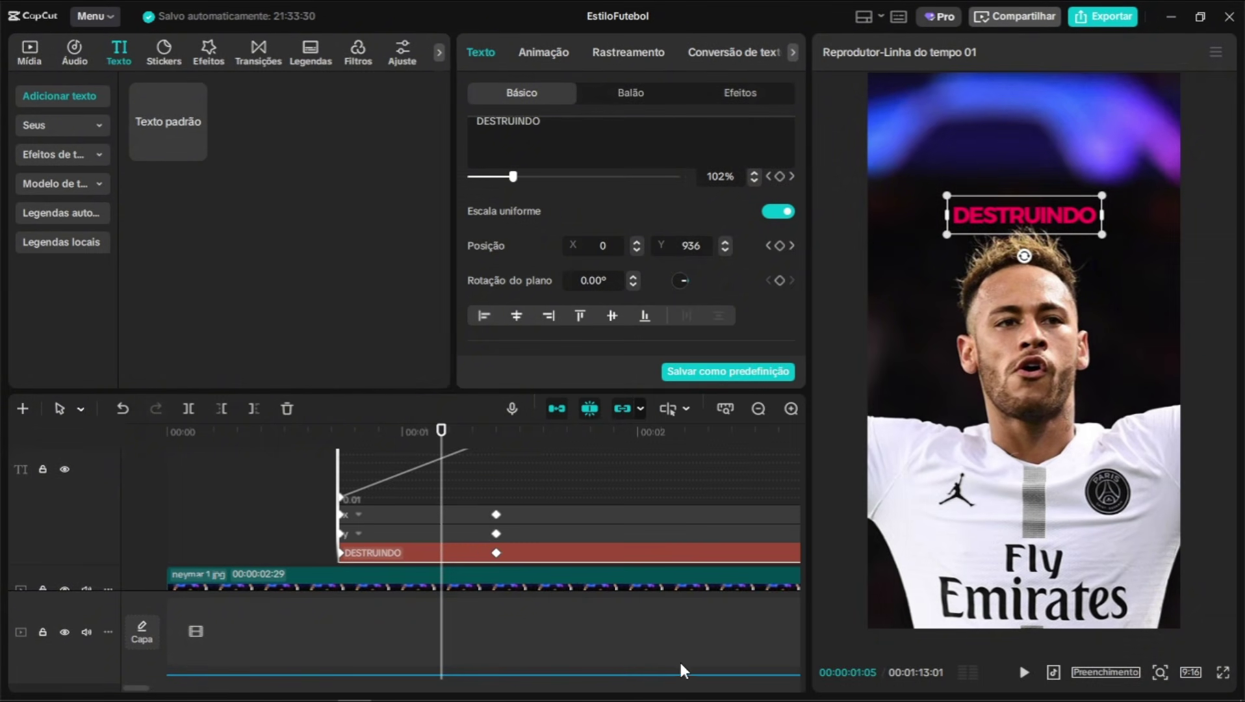
pyautogui.scroll(2, 453, 551)
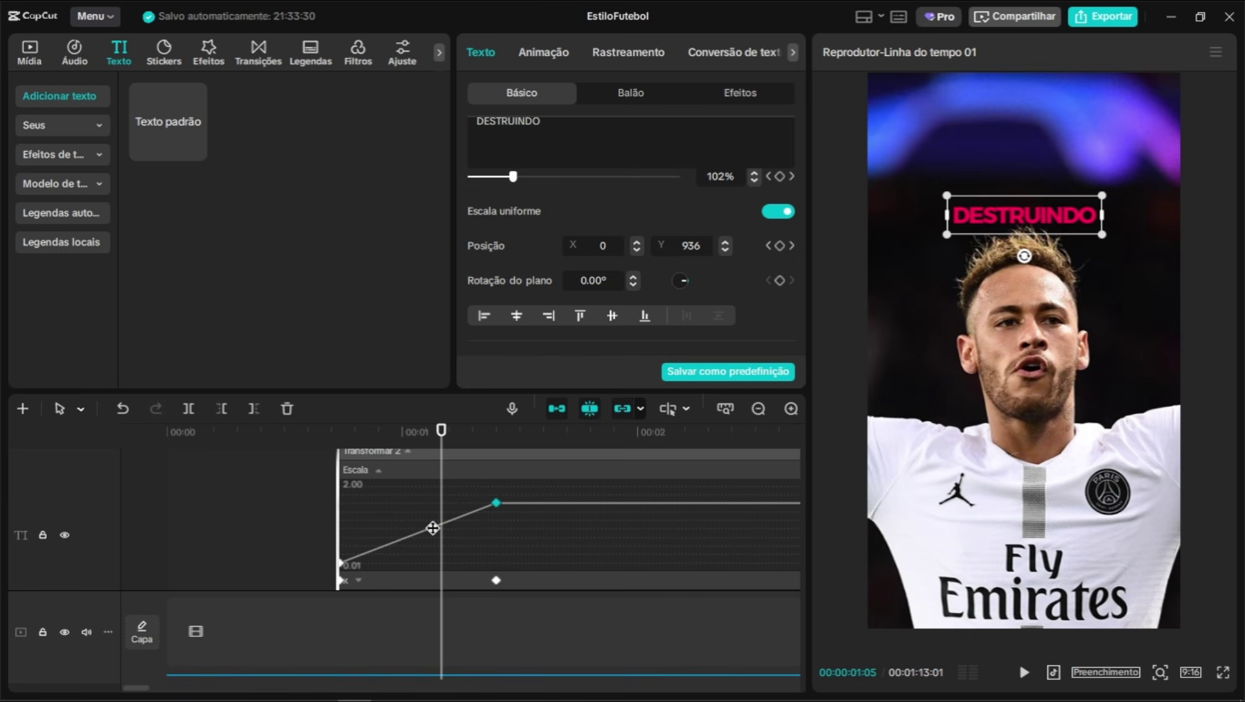
pyautogui.keyDown('ctrl'); pyautogui.scroll(-2, 501, 536); pyautogui.keyUp('ctrl')
pyautogui.click(546, 469)
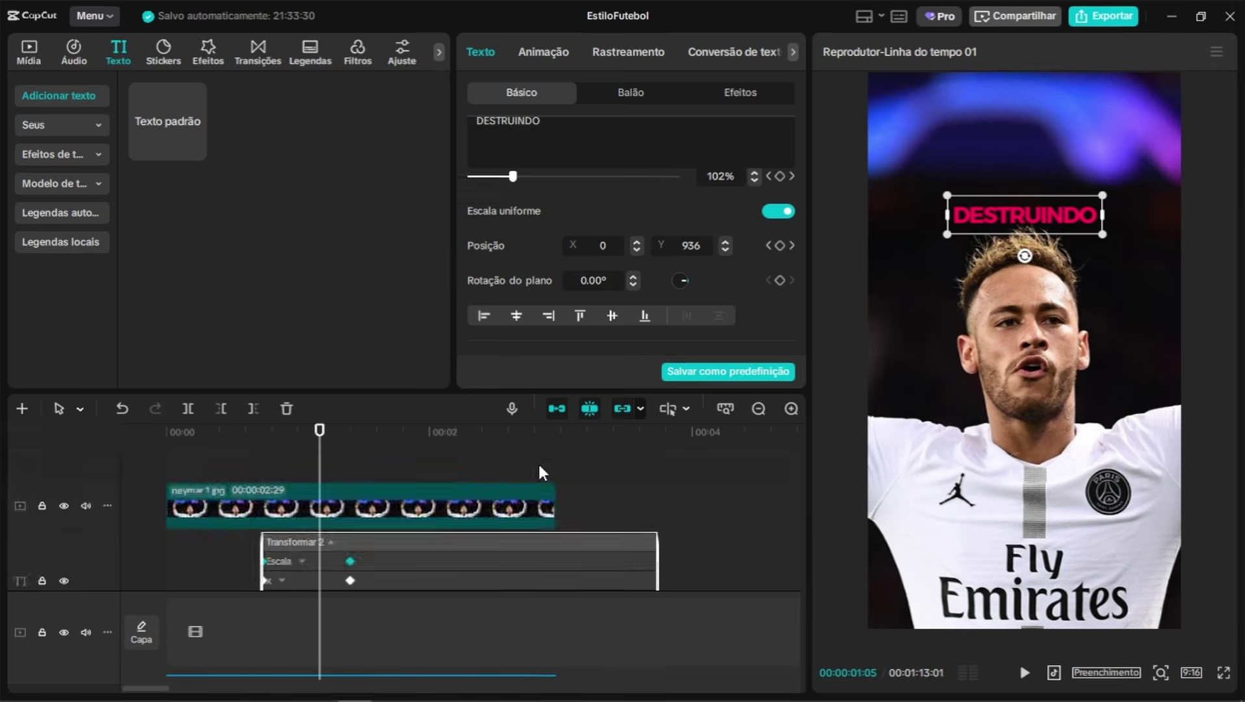
pyautogui.click(609, 626)
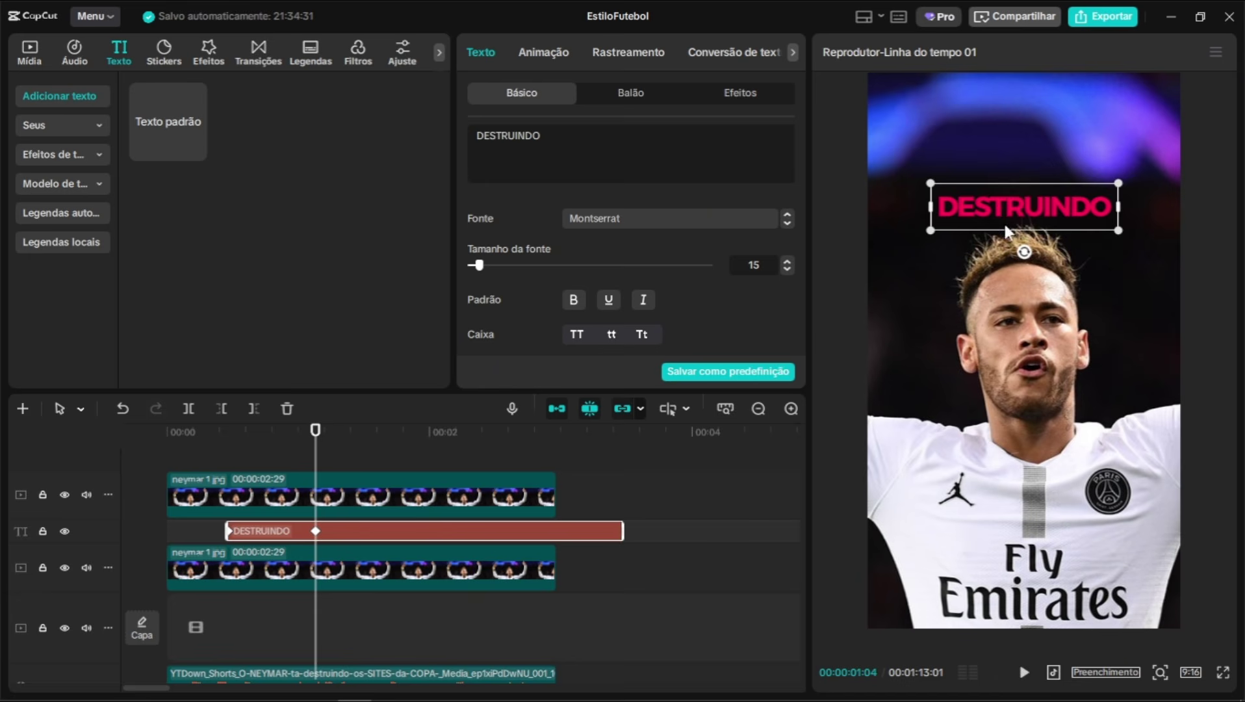
# Add a keyframe to the text at 00:00:01:12, aligned with the upper neymar 1.jpg clip's middle keyframe
pyautogui.moveTo(347, 434); pyautogui.dragTo(127, 473)
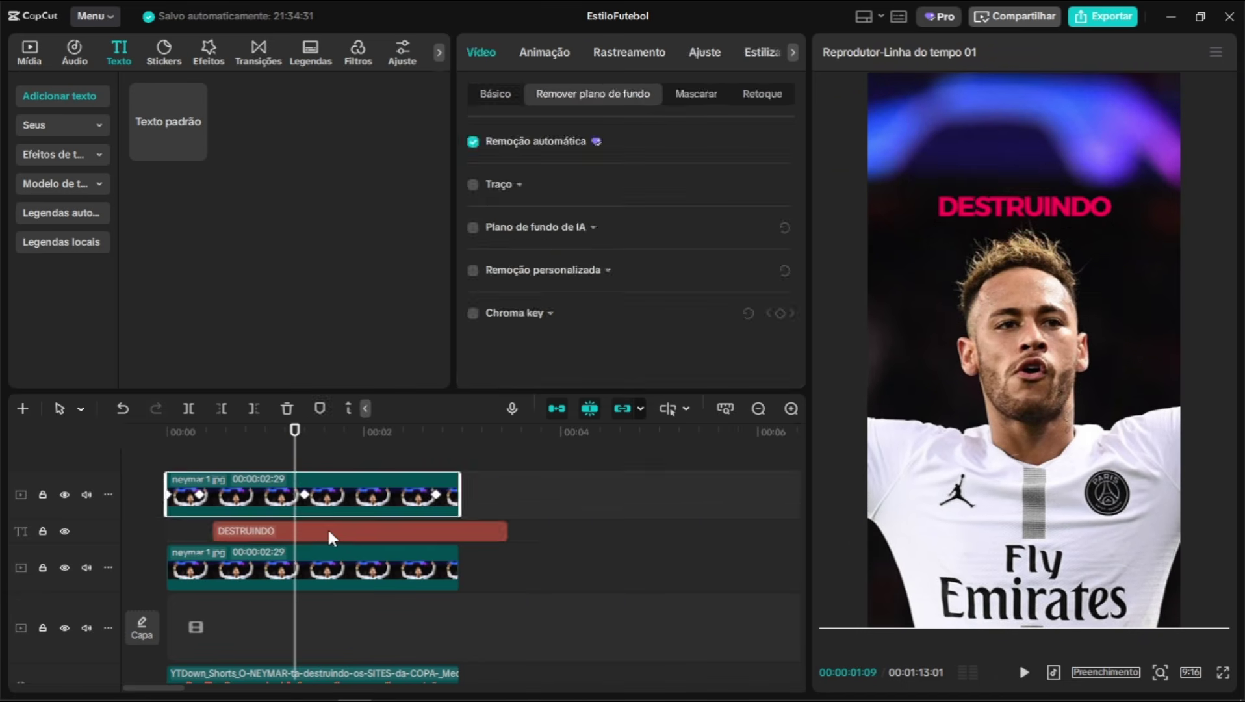
pyautogui.click(330, 531)
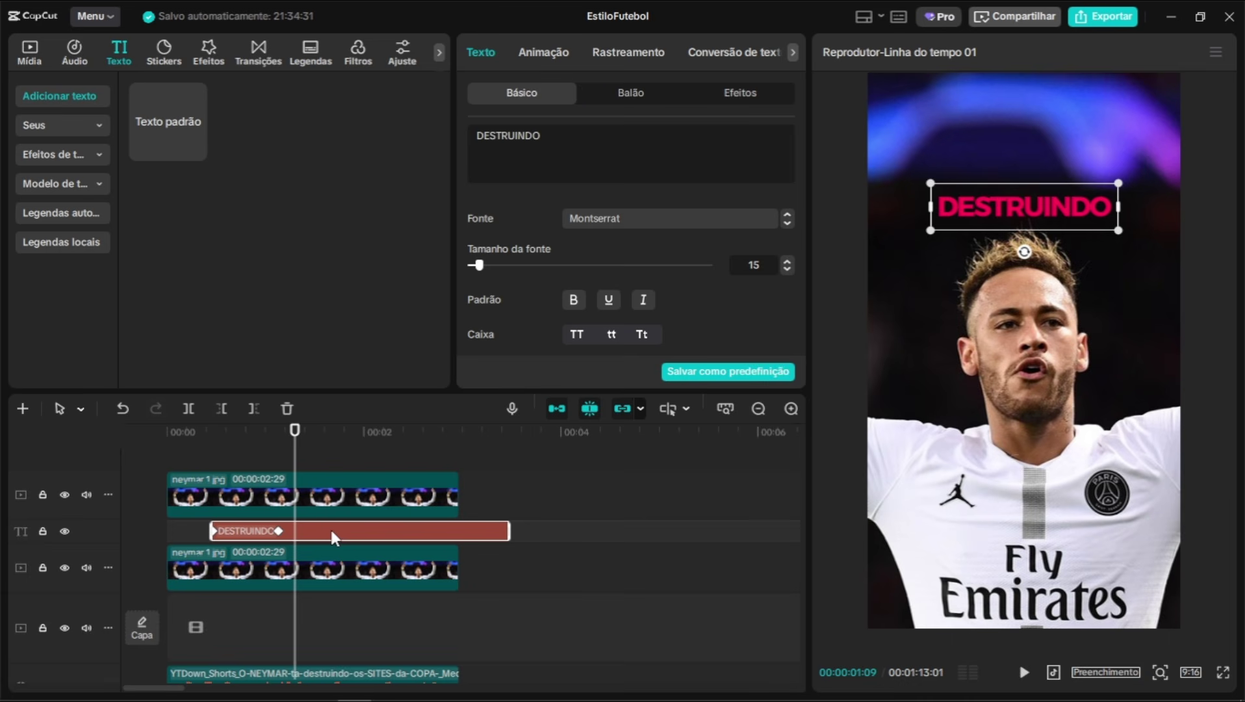
pyautogui.click(340, 498)
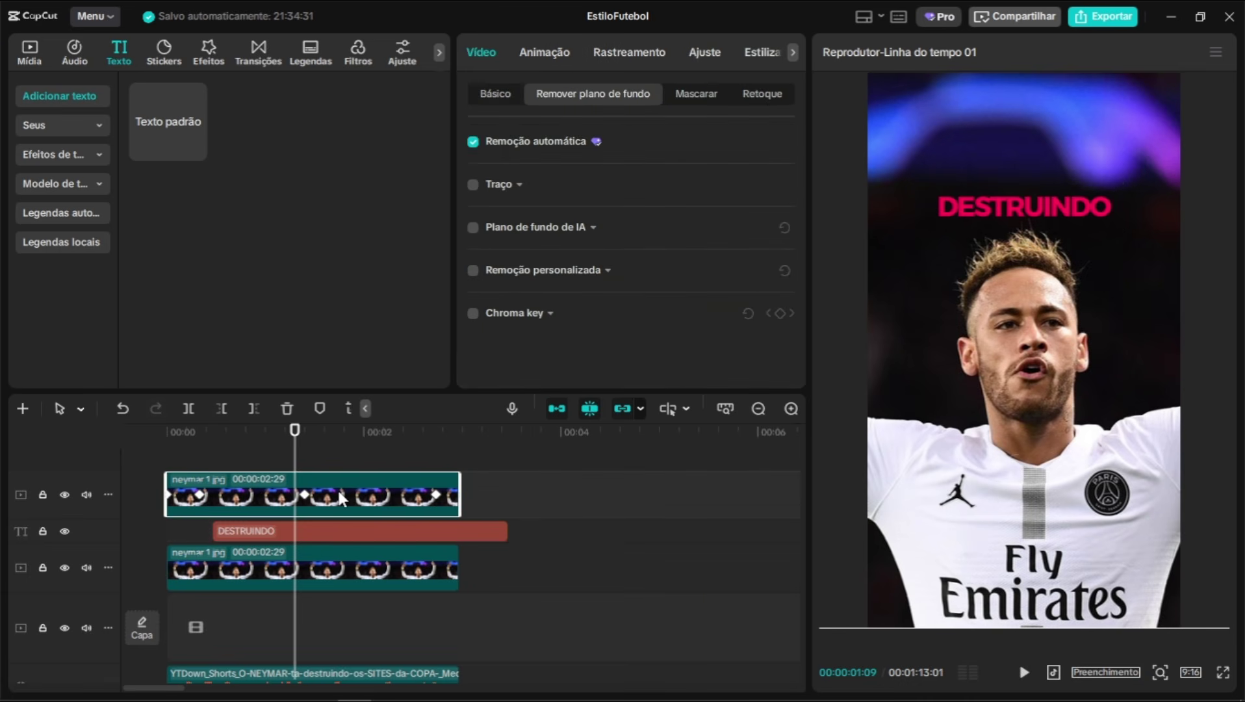
pyautogui.click(304, 441)
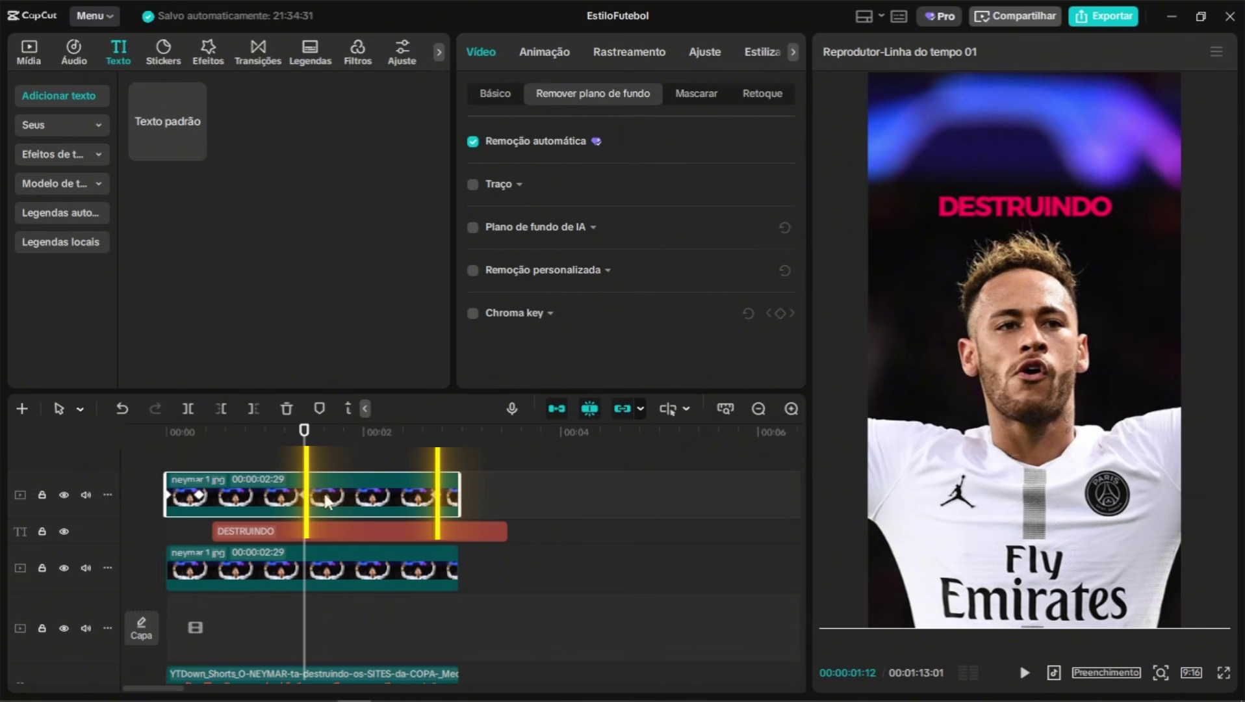
pyautogui.click(317, 532)
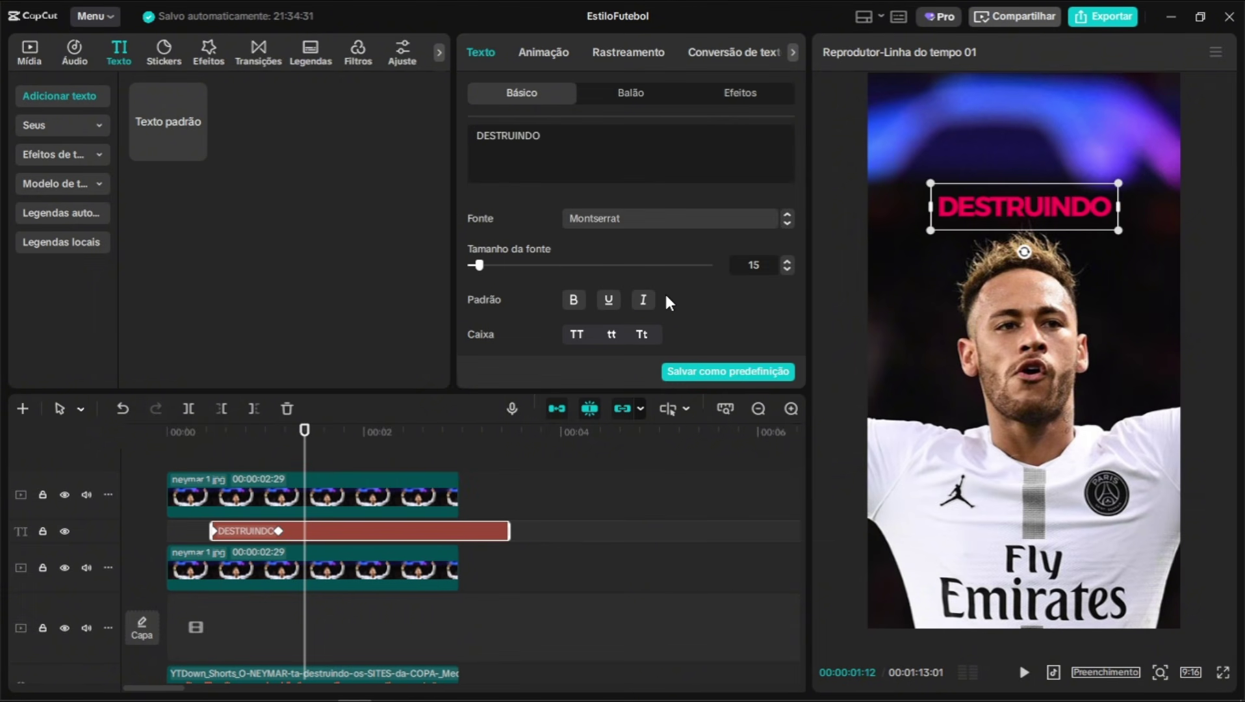
pyautogui.scroll(-5, 707, 284)
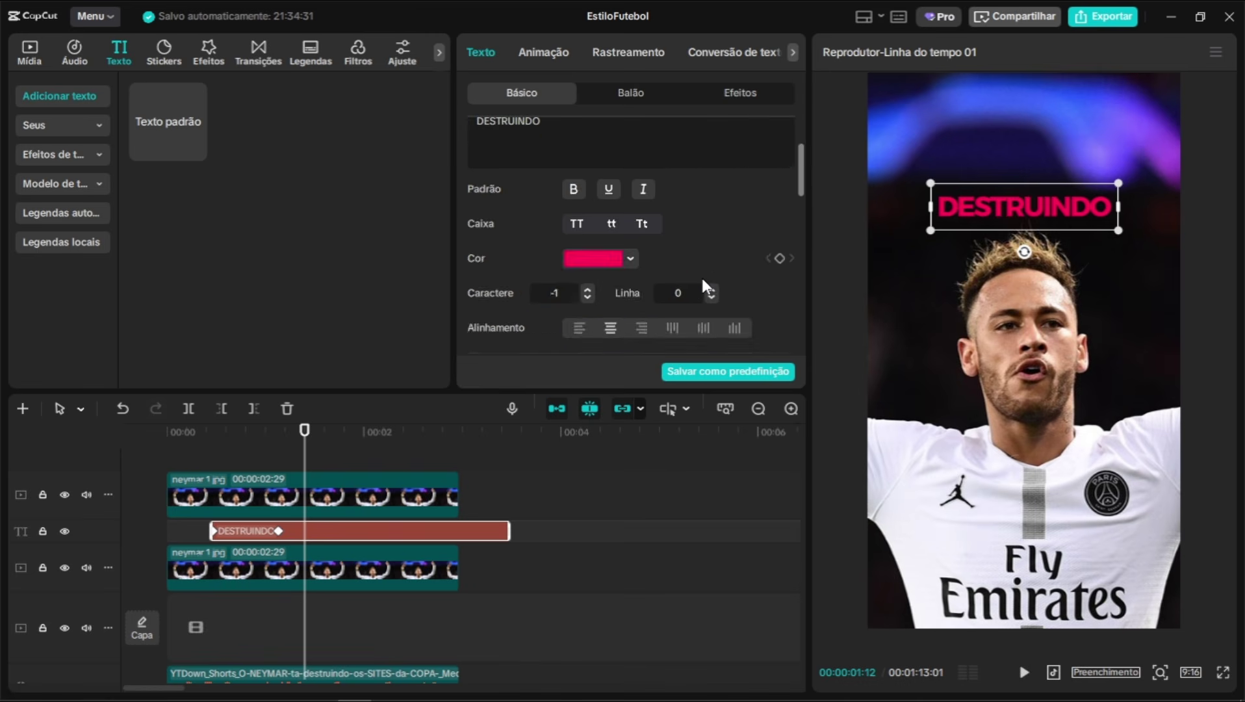
# At the upper photo clip's last keyframe, 00:00:02:22, lower the DESTRUINDO text to just above the hair and enlarge it slightly
pyautogui.click(350, 484)
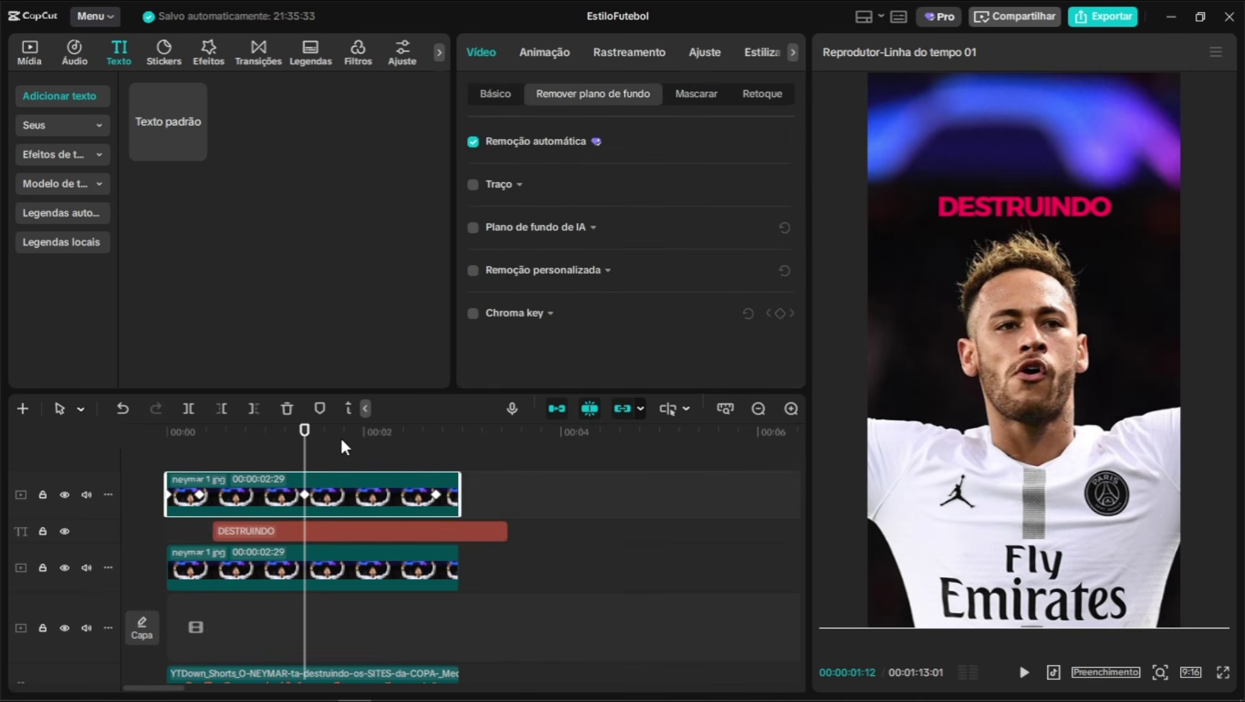
pyautogui.moveTo(344, 445); pyautogui.dragTo(437, 448)
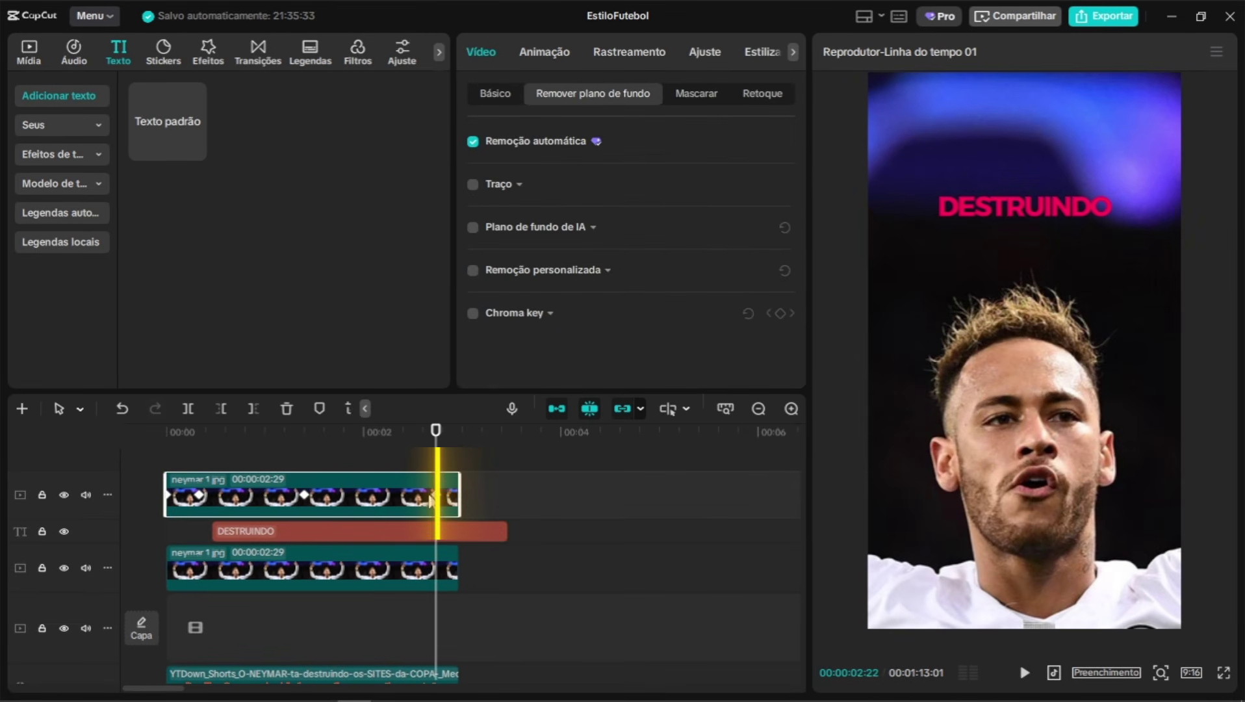
pyautogui.click(421, 531)
pyautogui.click(1039, 210)
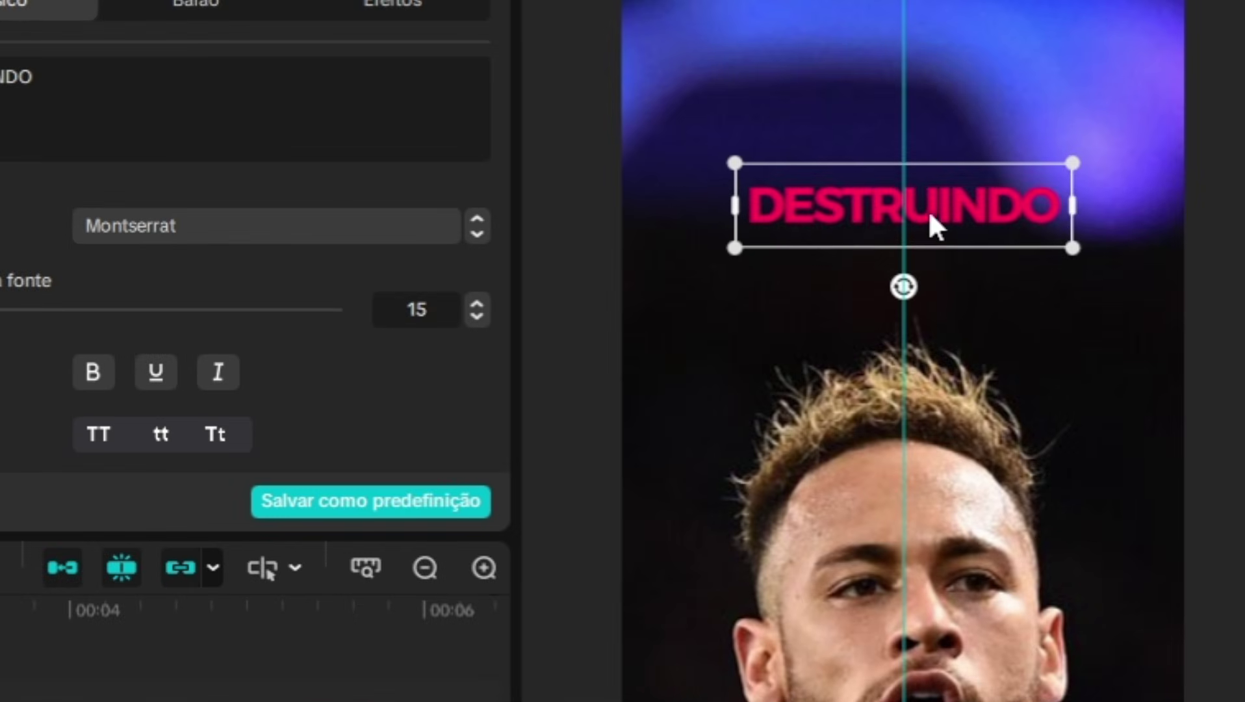
pyautogui.moveTo(1048, 211); pyautogui.dragTo(1049, 221)
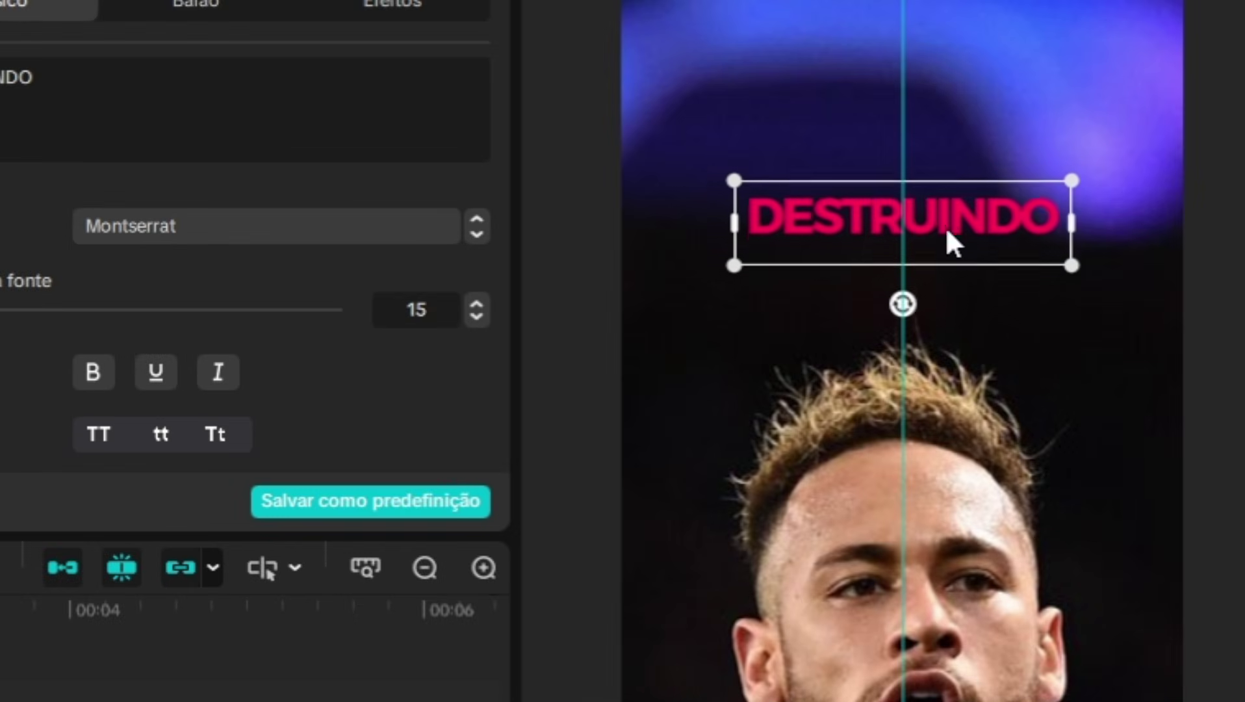
pyautogui.moveTo(947, 230); pyautogui.dragTo(939, 325)
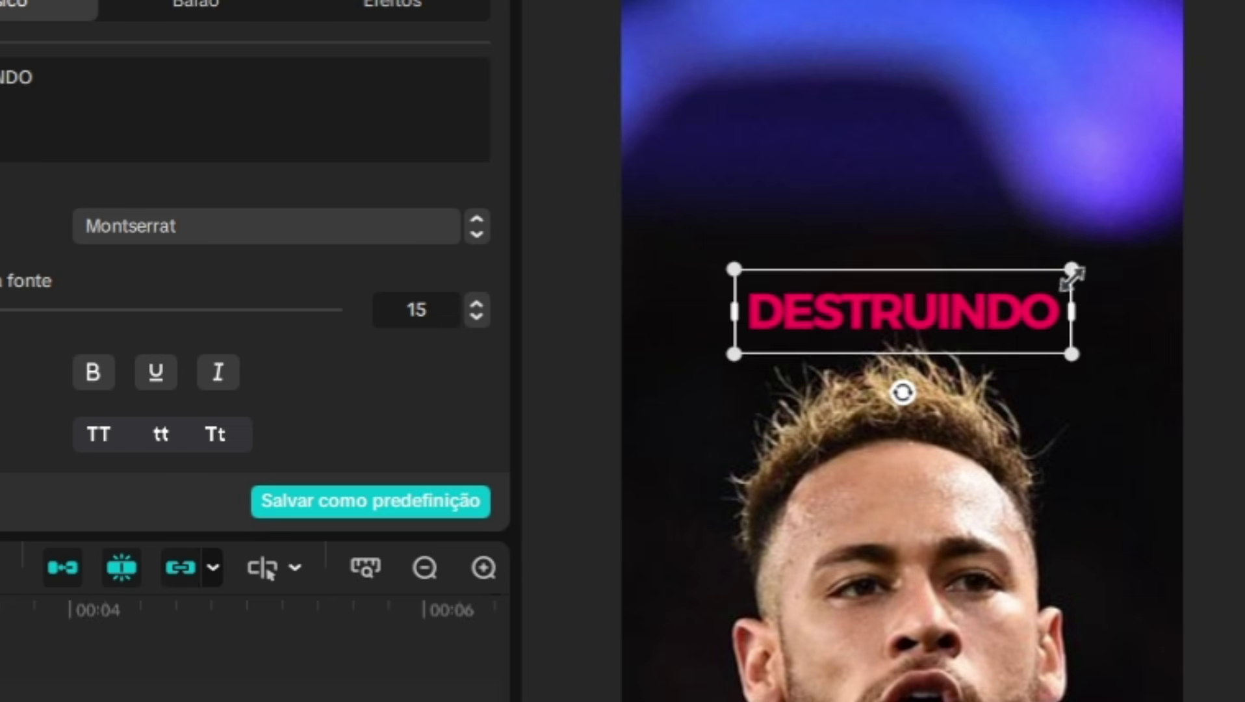
pyautogui.moveTo(1072, 269); pyautogui.dragTo(1106, 250)
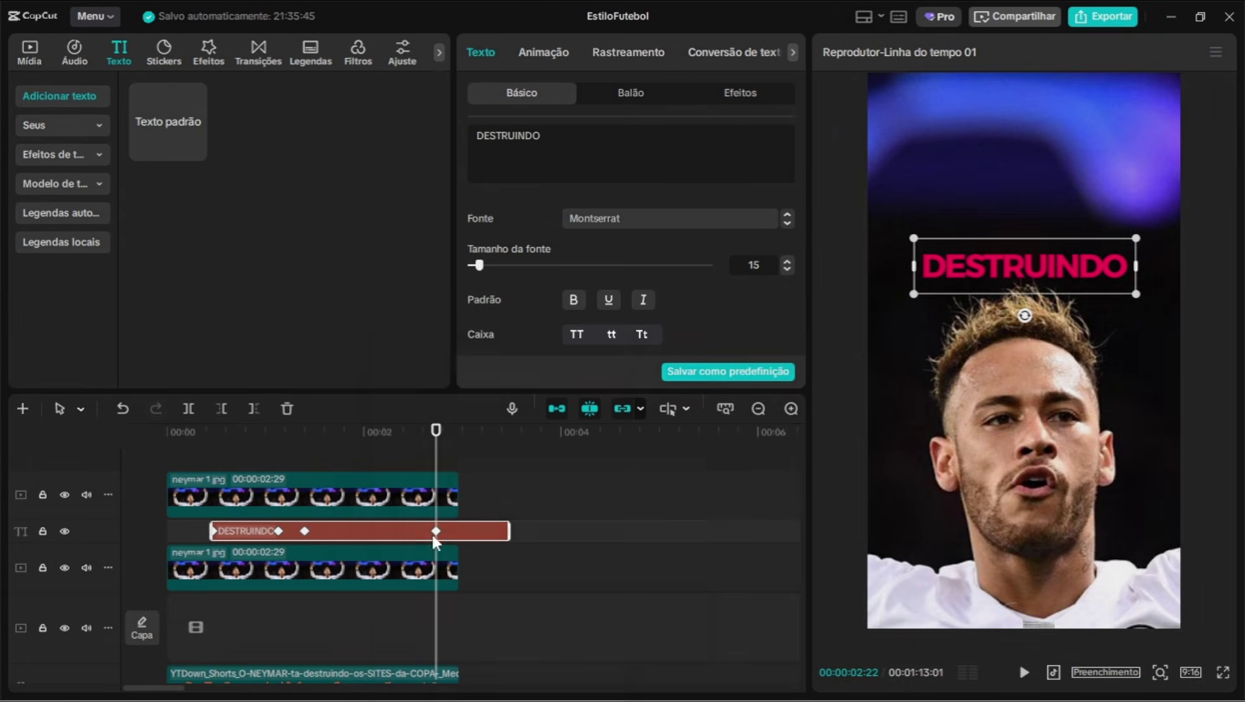
# Apply the circular ease-in-out preset curve to the text's scale segment between its last two keyframes and hide the variable-speed graph
pyautogui.rightClick(434, 541)
pyautogui.click(481, 657)
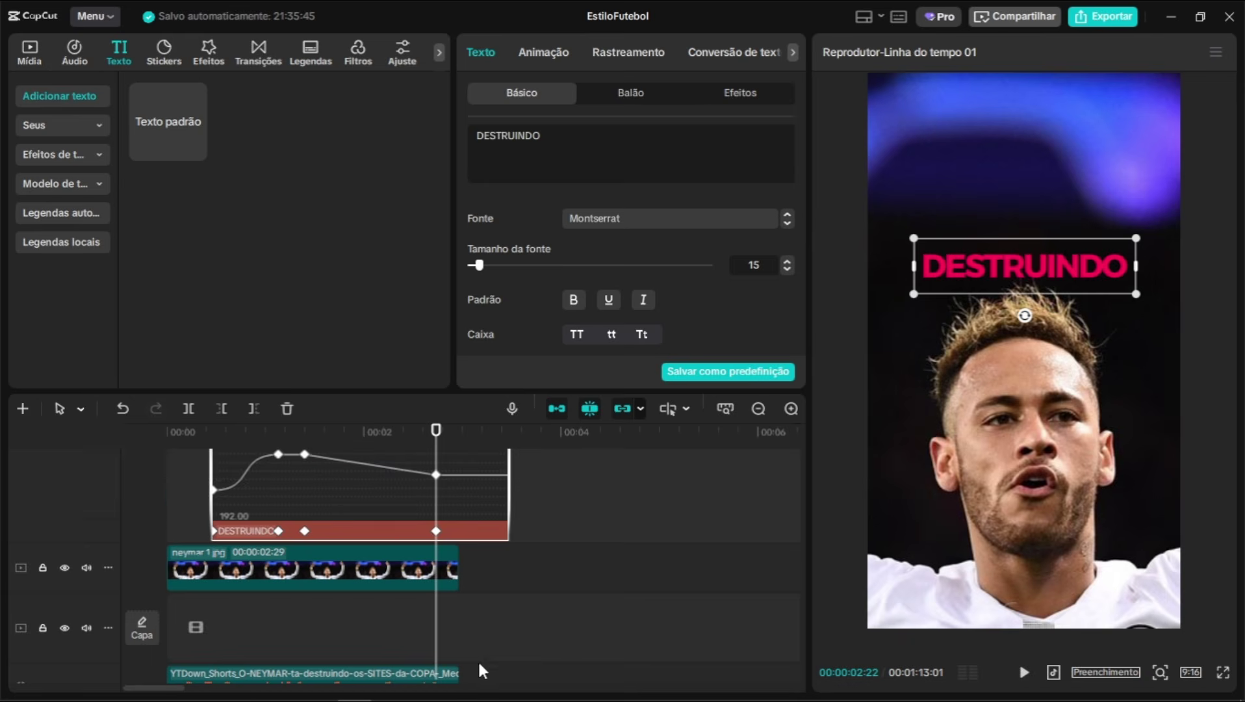
pyautogui.click(390, 467)
pyautogui.rightClick(397, 472)
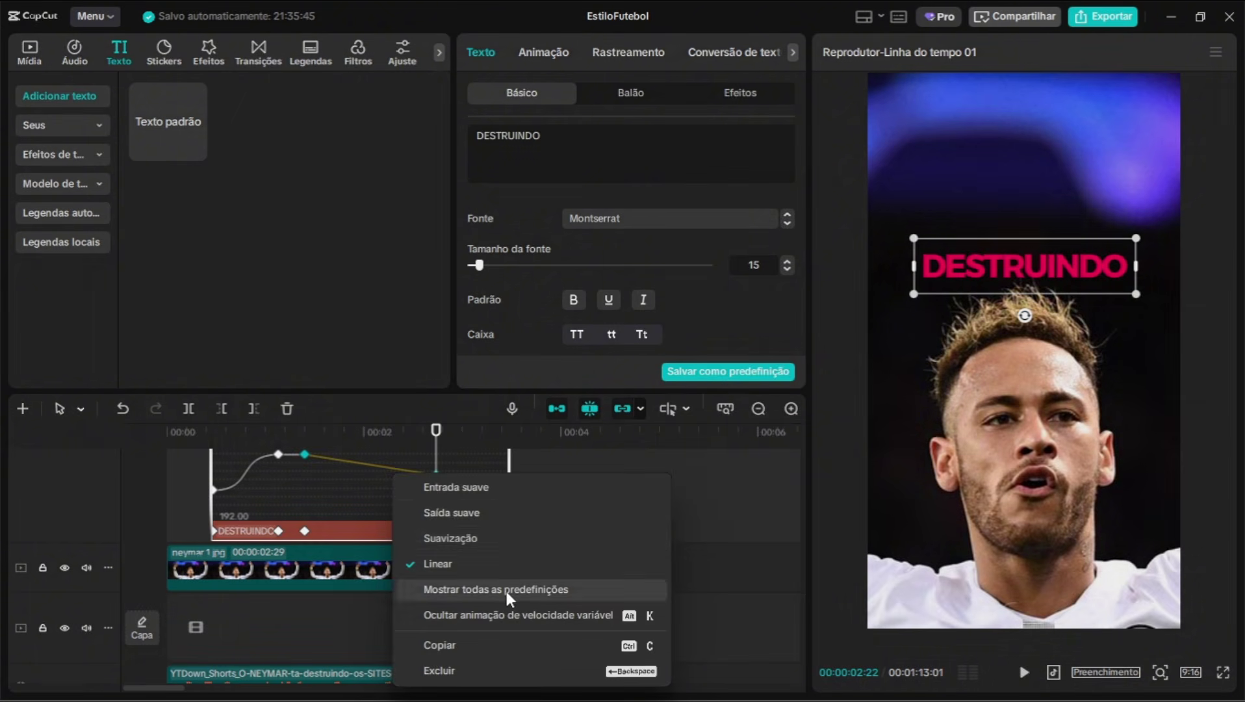
pyautogui.click(507, 593)
pyautogui.click(625, 640)
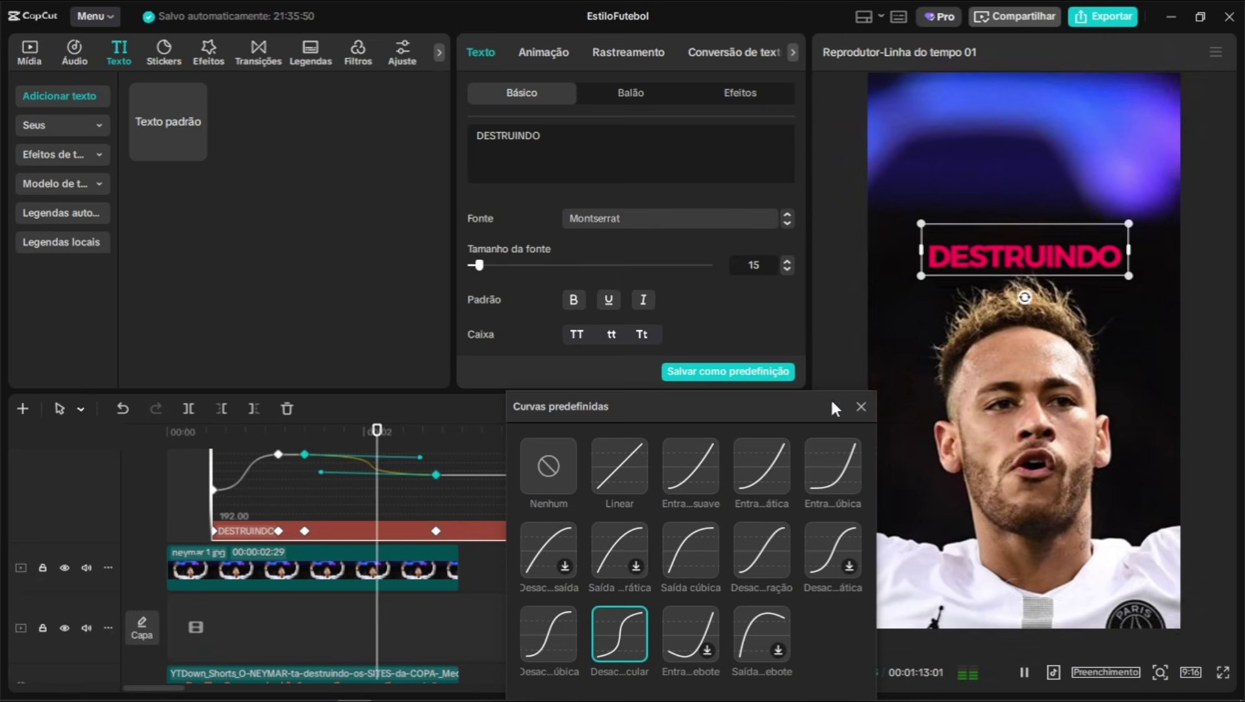
pyautogui.click(861, 407)
pyautogui.rightClick(413, 530)
pyautogui.click(472, 657)
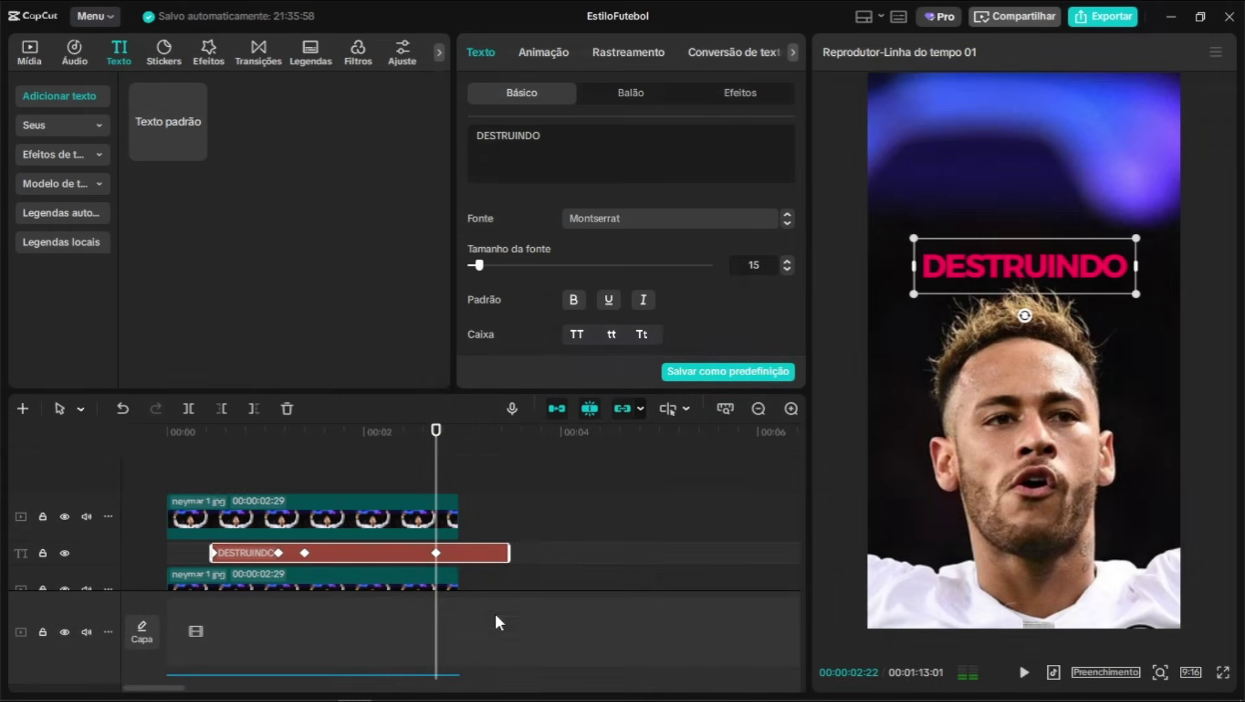
# Preview the edit from the beginning to check how the text follows the photo's zoom
pyautogui.click(546, 523)
pyautogui.moveTo(436, 431); pyautogui.dragTo(167, 431)
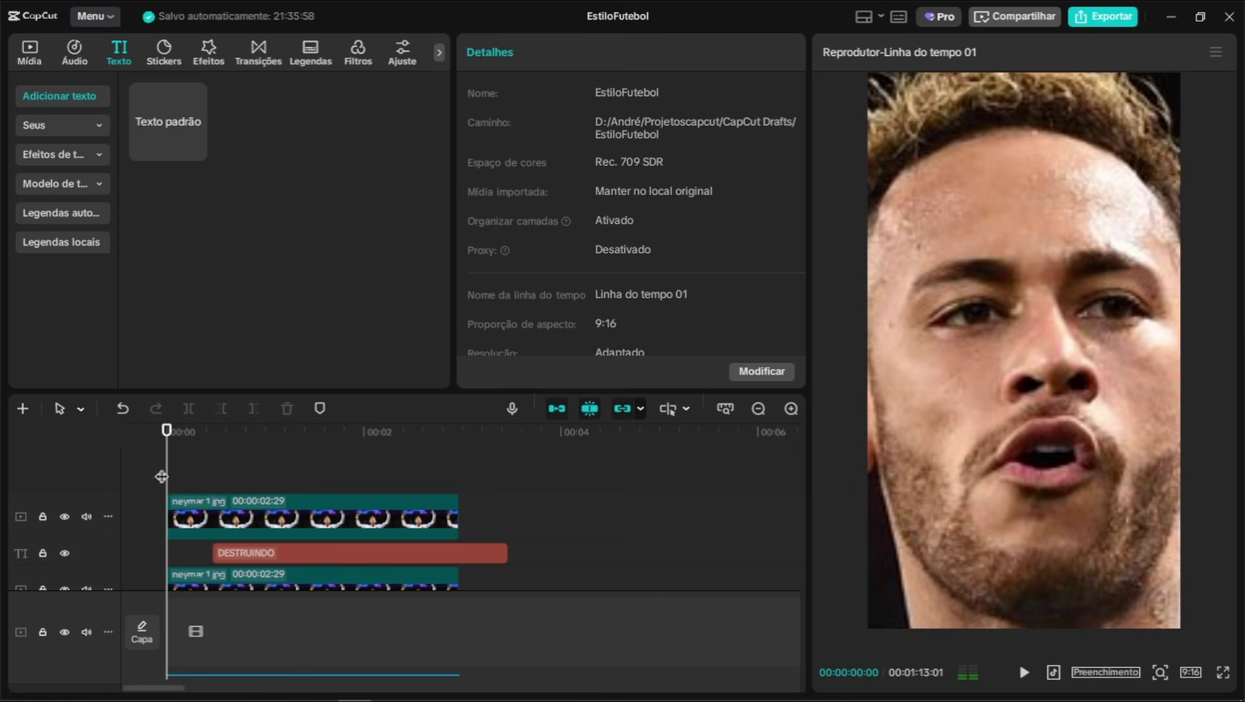
pyautogui.press('space')
pyautogui.press('space')
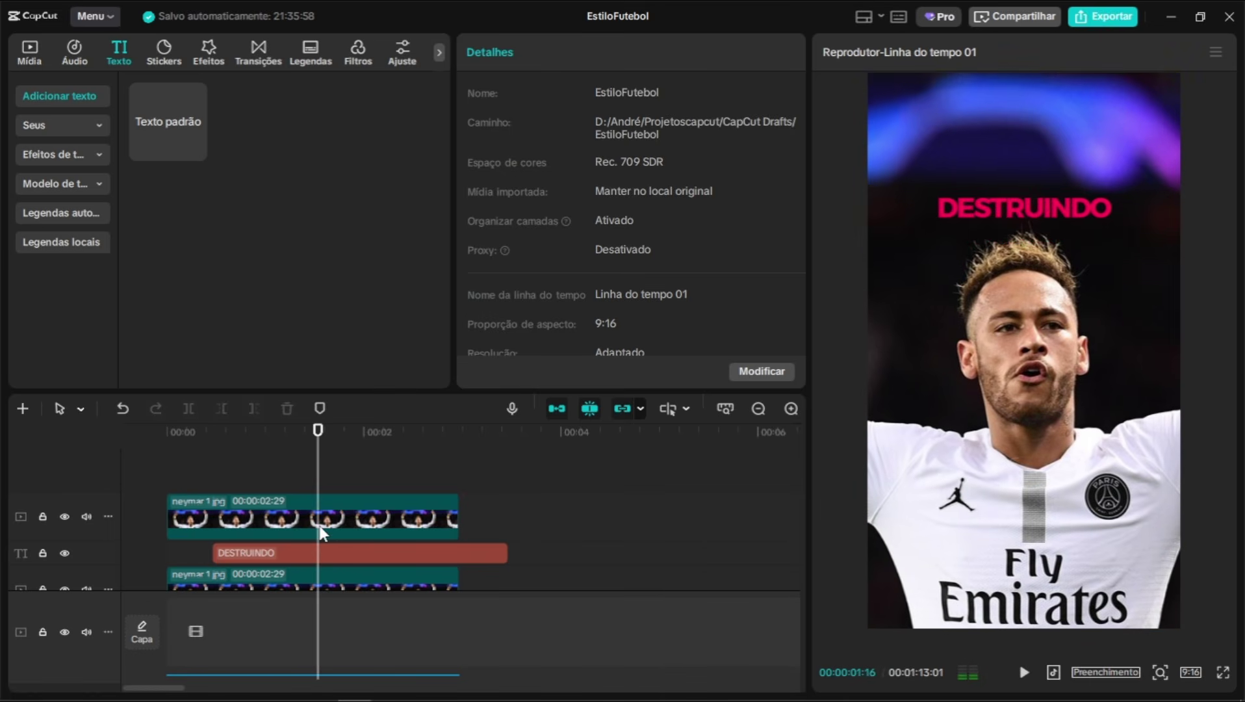
pyautogui.moveTo(318, 431); pyautogui.dragTo(144, 508)
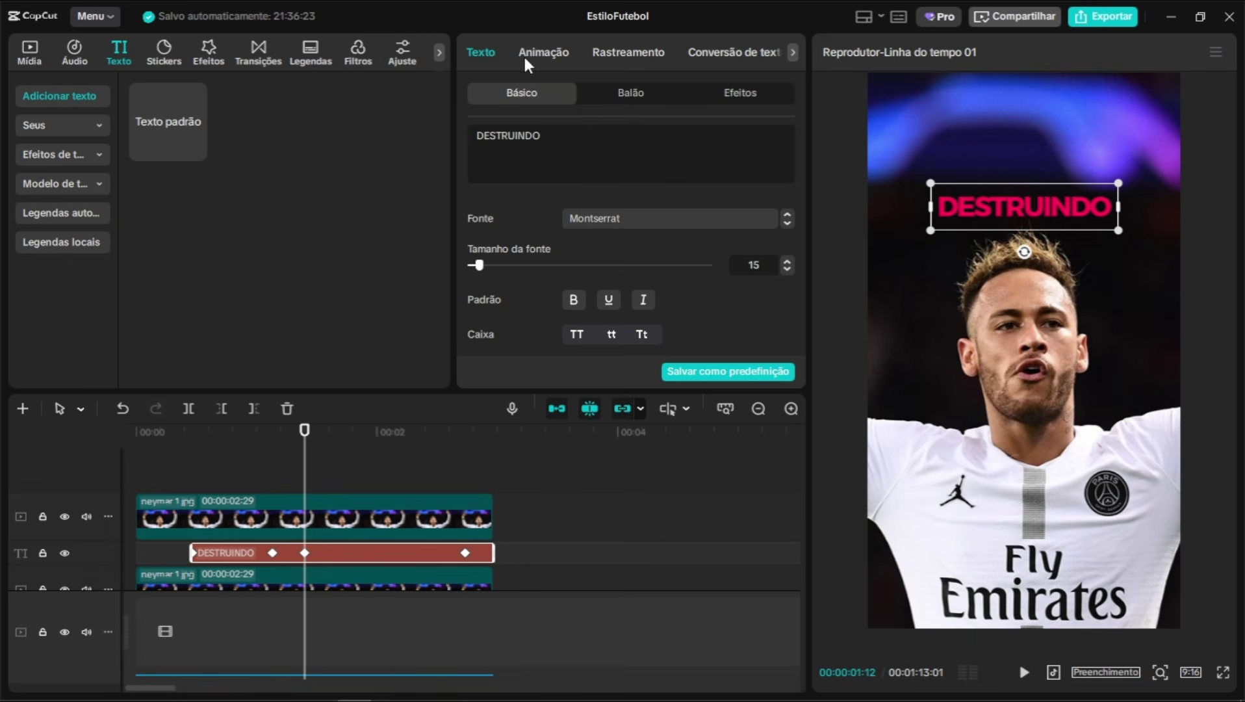
# Apply the Suave entrance animation to the DESTRUINDO text and lengthen its duration
pyautogui.click(542, 53)
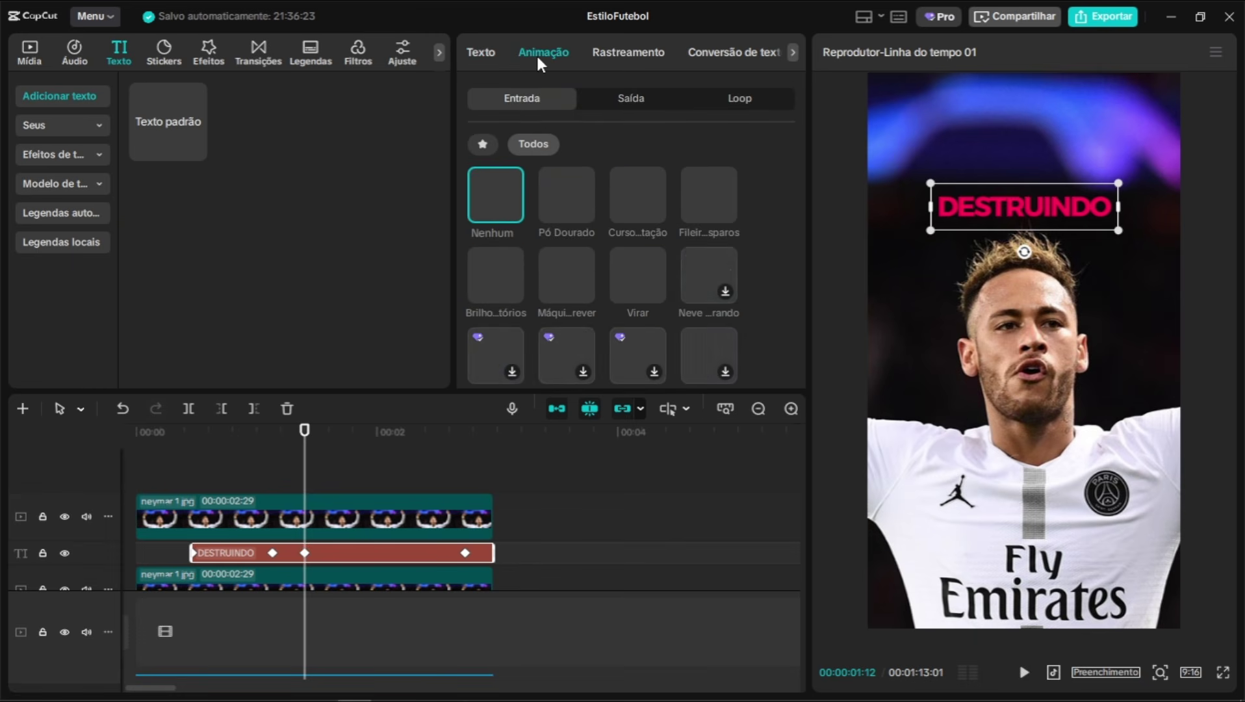
pyautogui.click(481, 143)
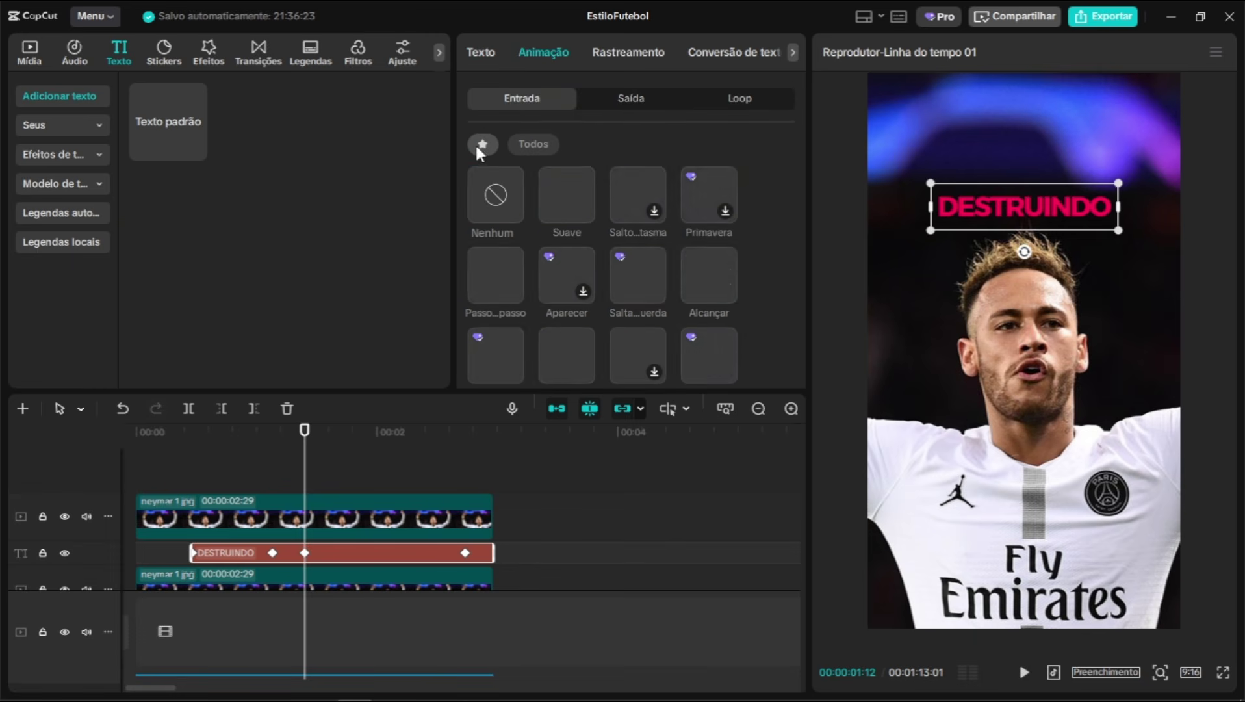
pyautogui.click(552, 206)
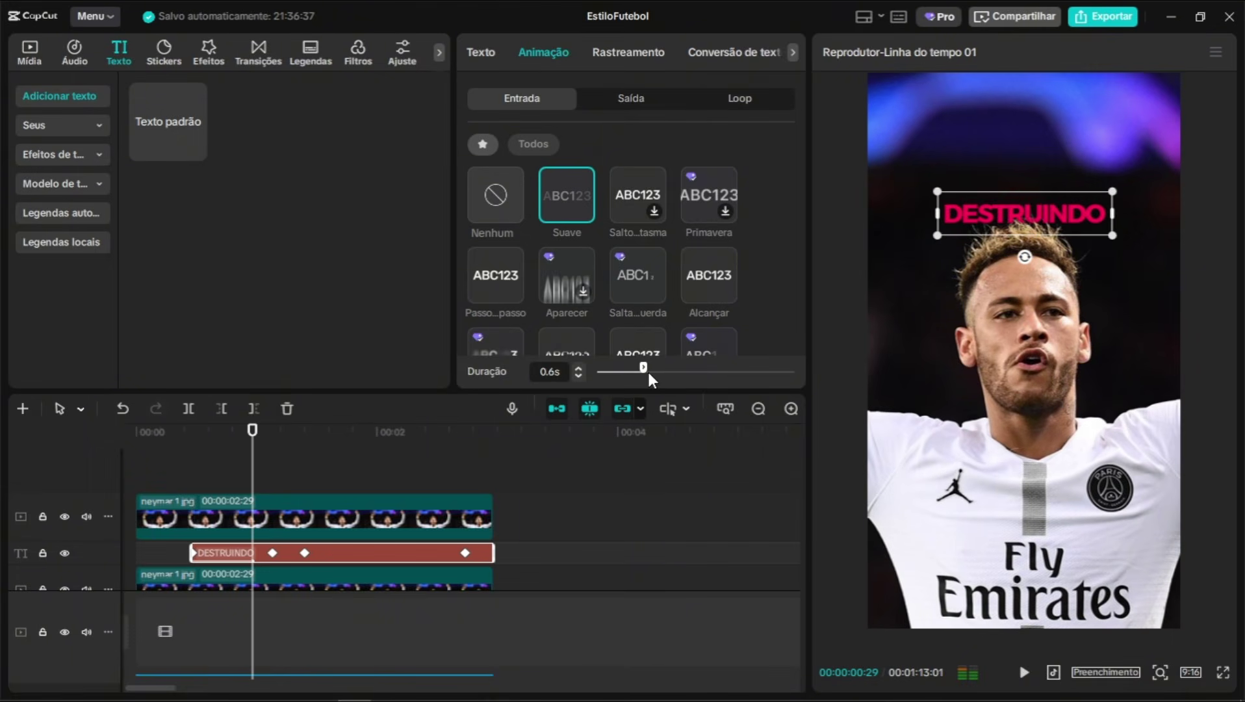
pyautogui.moveTo(685, 377); pyautogui.dragTo(694, 370)
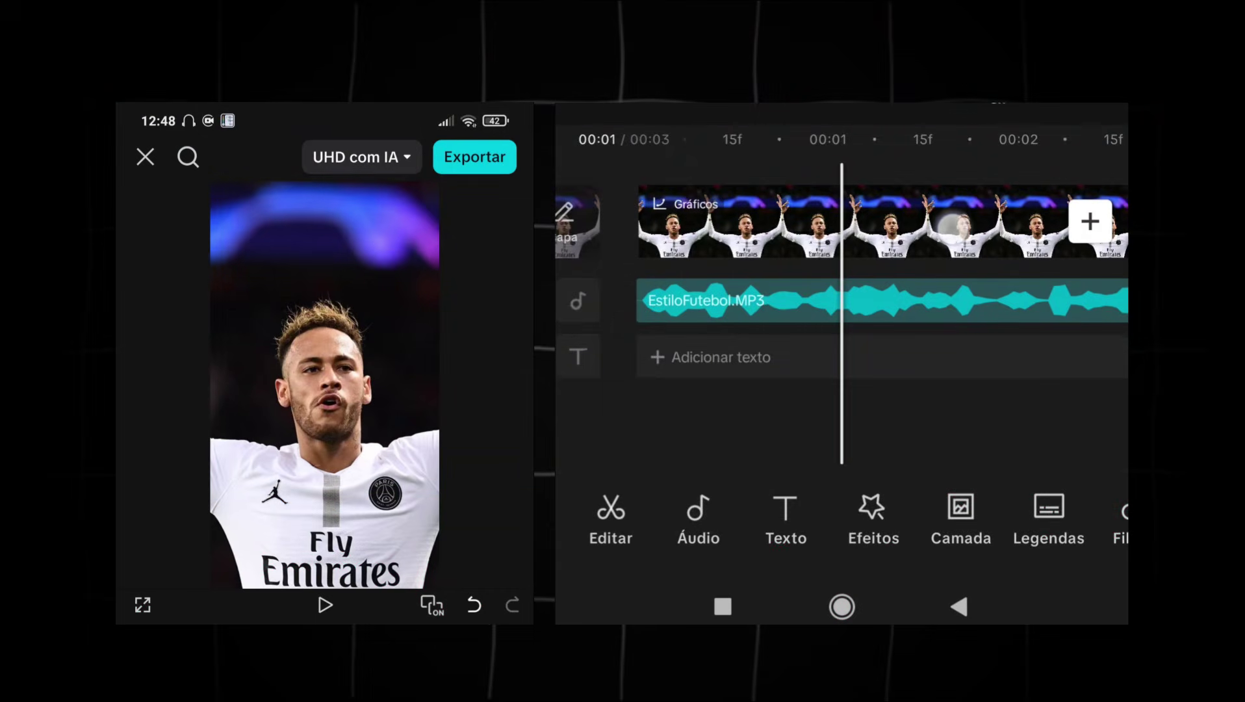
# In the CapCut mobile app, duplicate the player photo clip on the main track
pyautogui.click(877, 221)
pyautogui.moveTo(869, 525); pyautogui.dragTo(646, 527)
pyautogui.moveTo(906, 513)
pyautogui.mouseDown()
pyautogui.moveTo(829, 508)
pyautogui.moveTo(778, 542)
pyautogui.mouseUp()
pyautogui.click(912, 516)
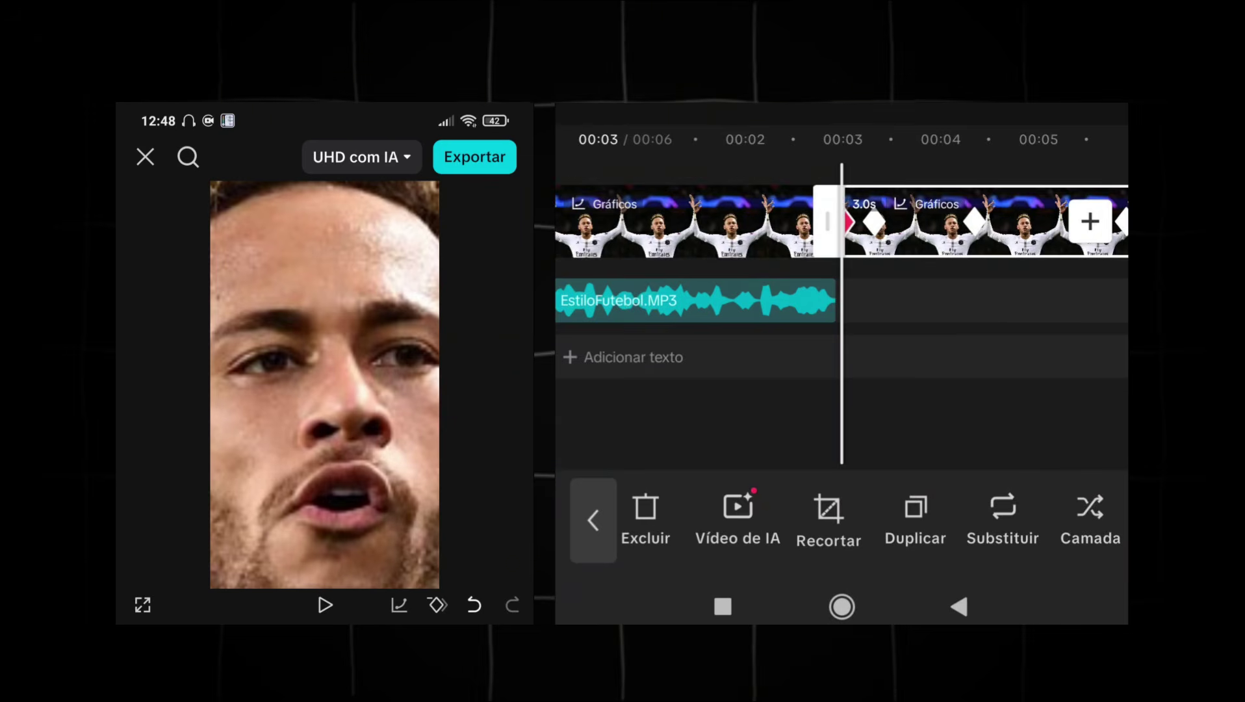
# Move the first photo clip from the main track to an overlay layer and deselect it
pyautogui.moveTo(910, 364); pyautogui.dragTo(1016, 369)
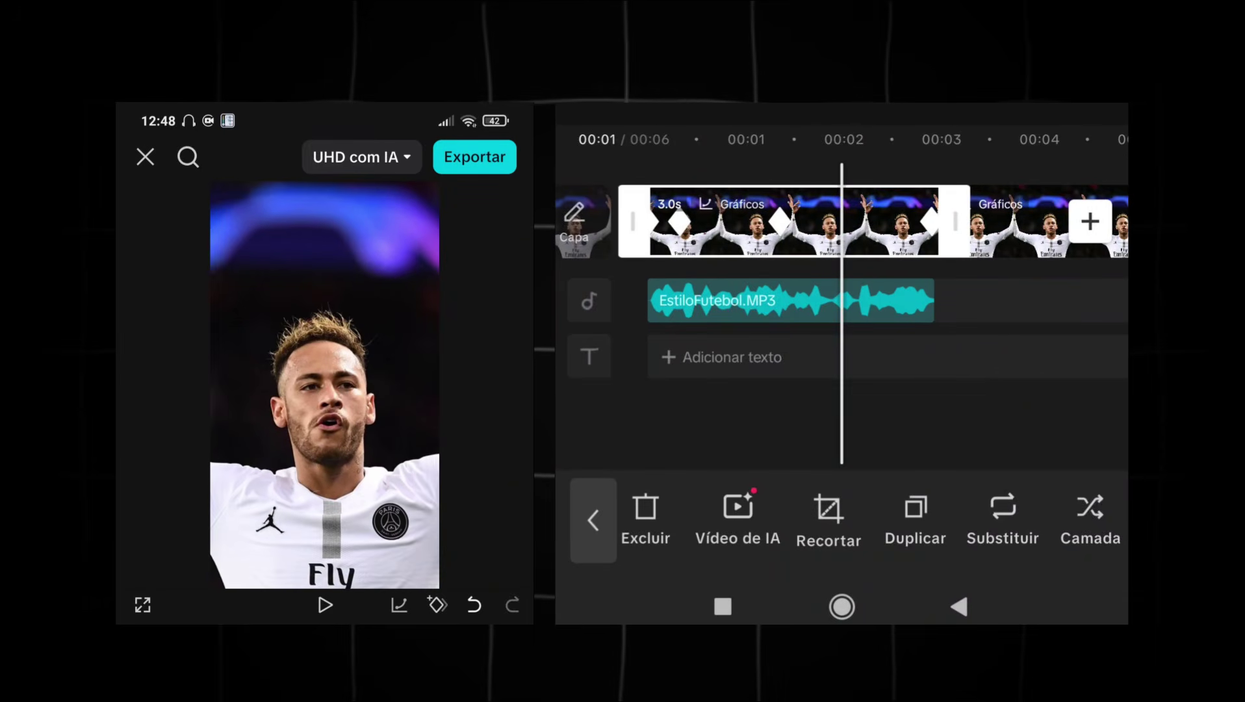
pyautogui.click(1089, 519)
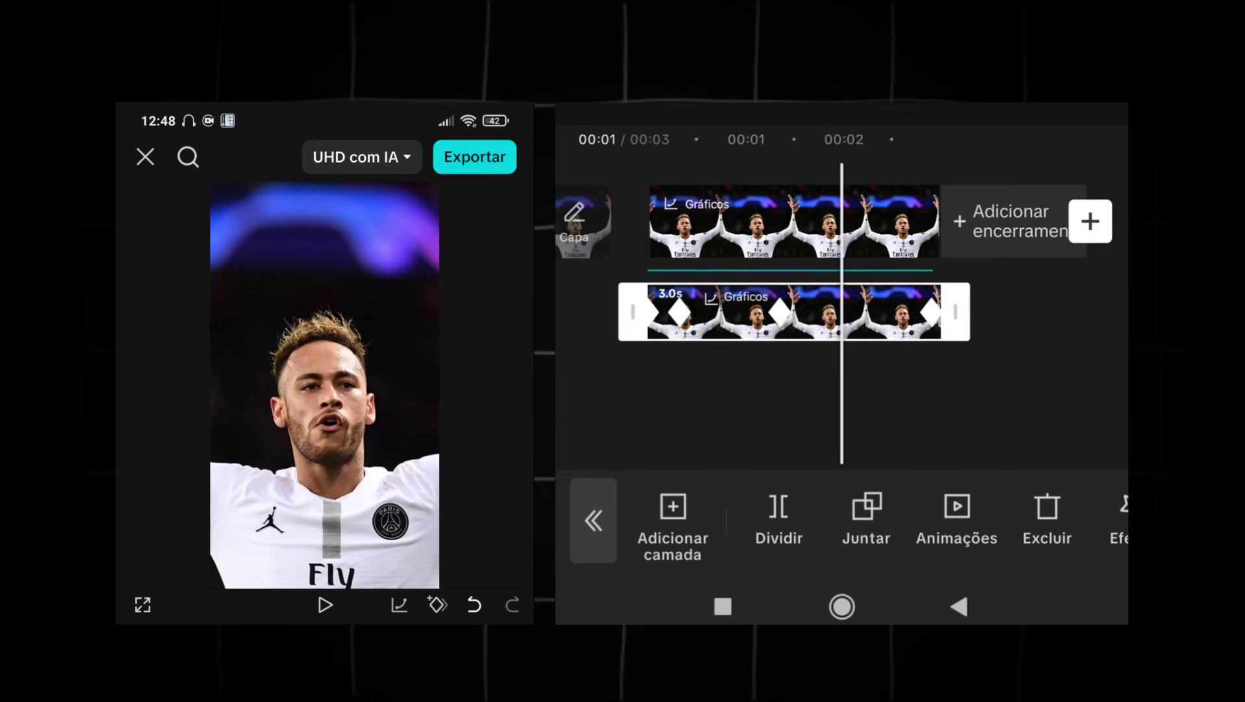
pyautogui.click(747, 403)
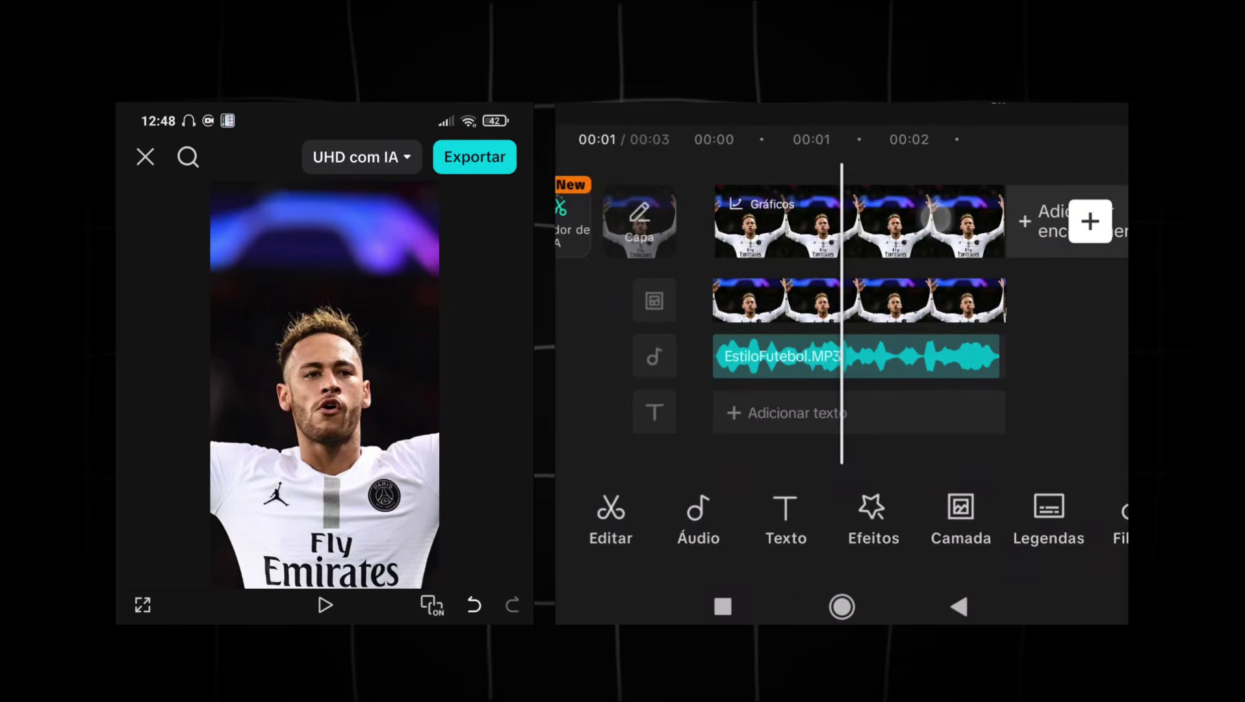
# Remove the background of the main-track photo clip with automatic removal
pyautogui.click(909, 221)
pyautogui.moveTo(1040, 513); pyautogui.dragTo(721, 536)
pyautogui.moveTo(994, 520); pyautogui.dragTo(669, 534)
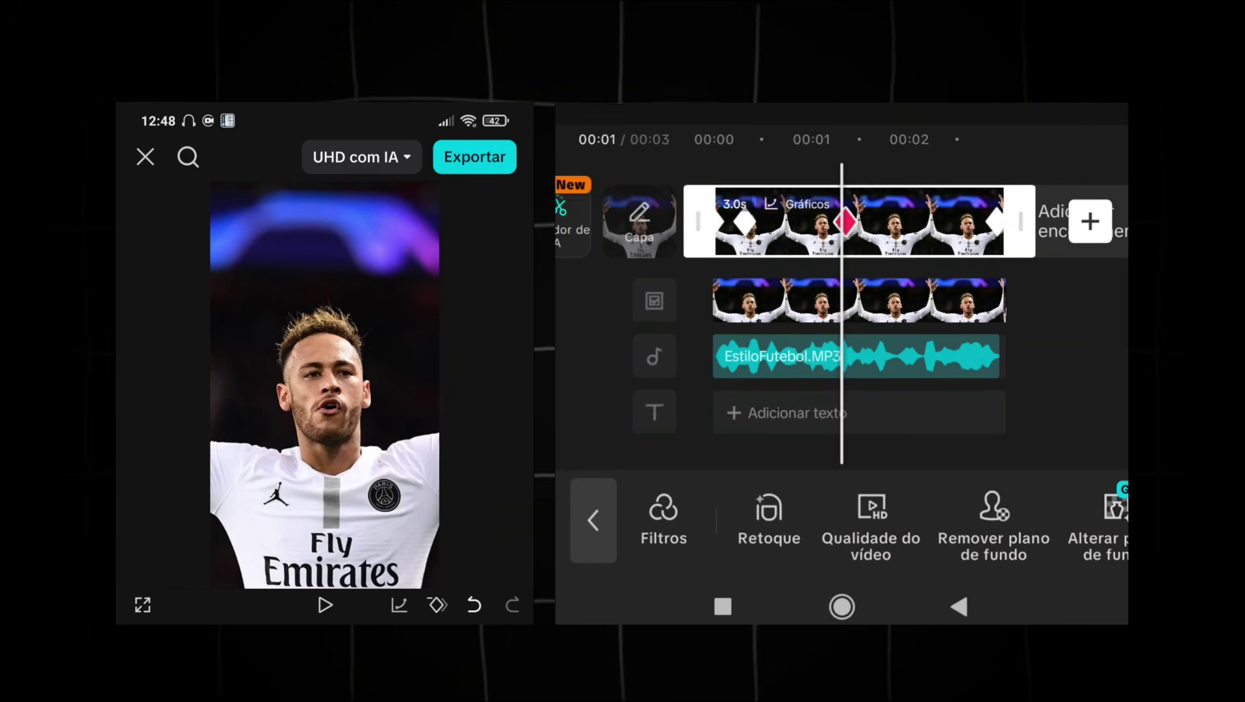
pyautogui.moveTo(857, 543); pyautogui.dragTo(725, 535)
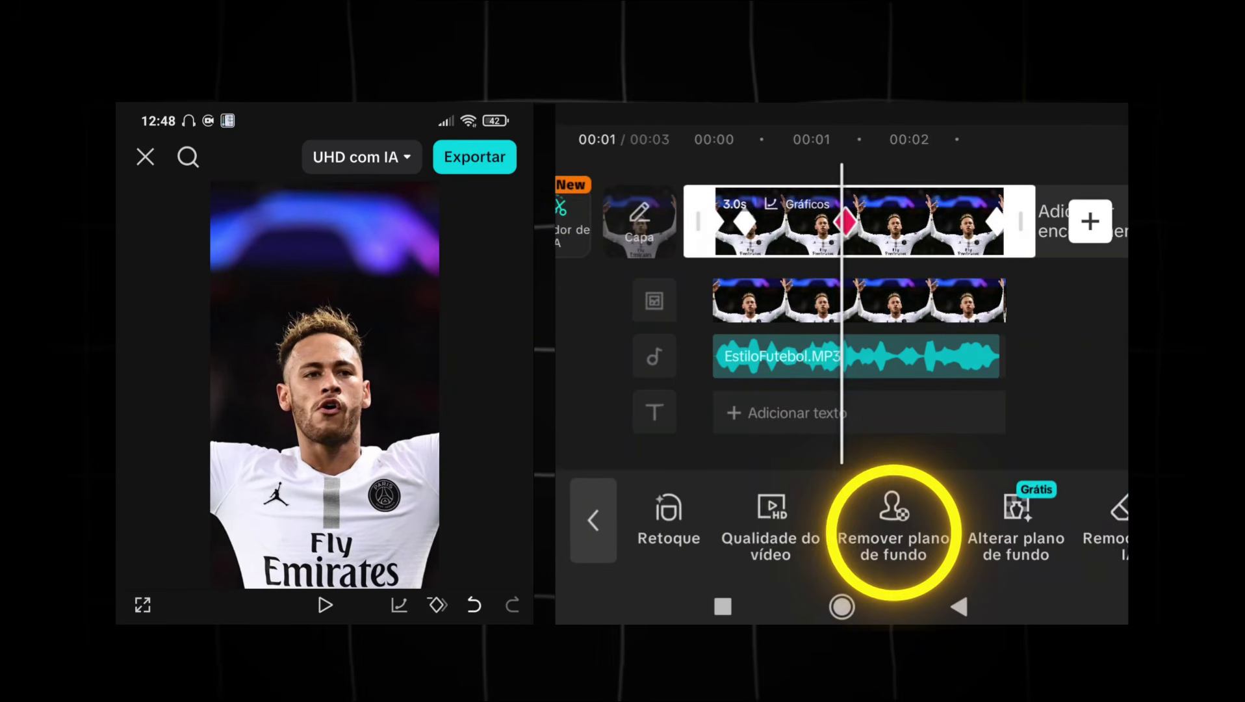
pyautogui.click(894, 519)
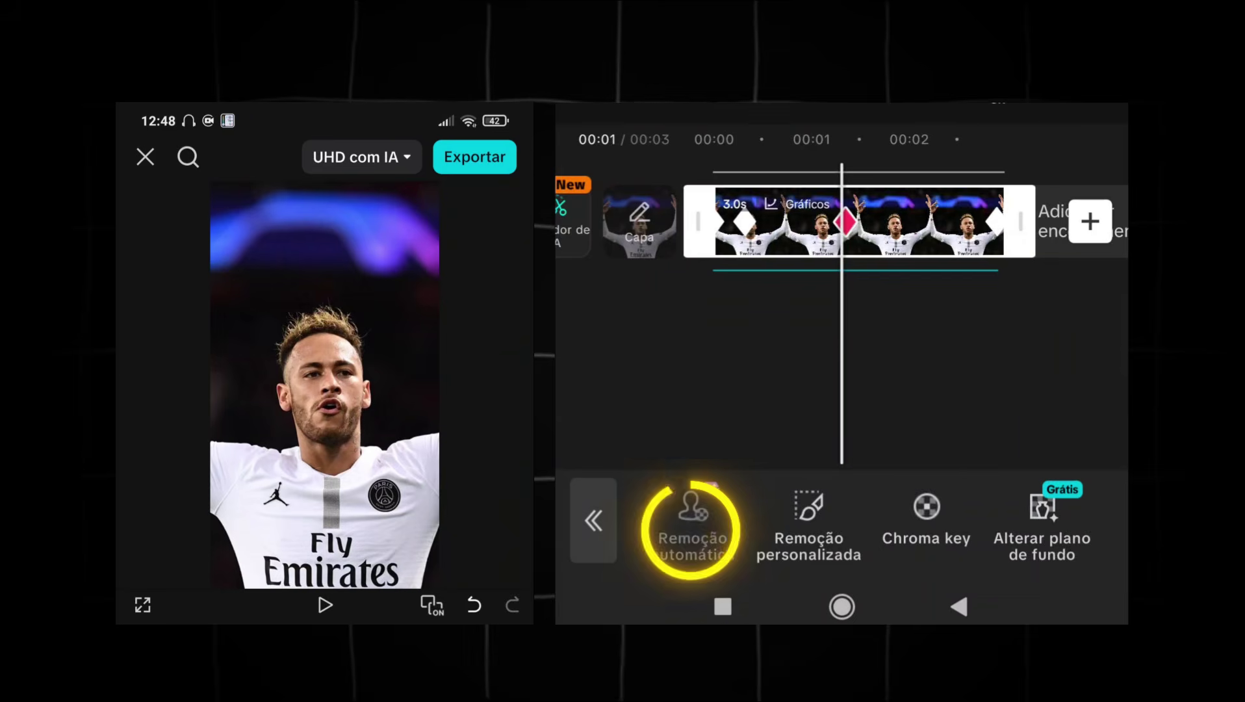
pyautogui.click(692, 514)
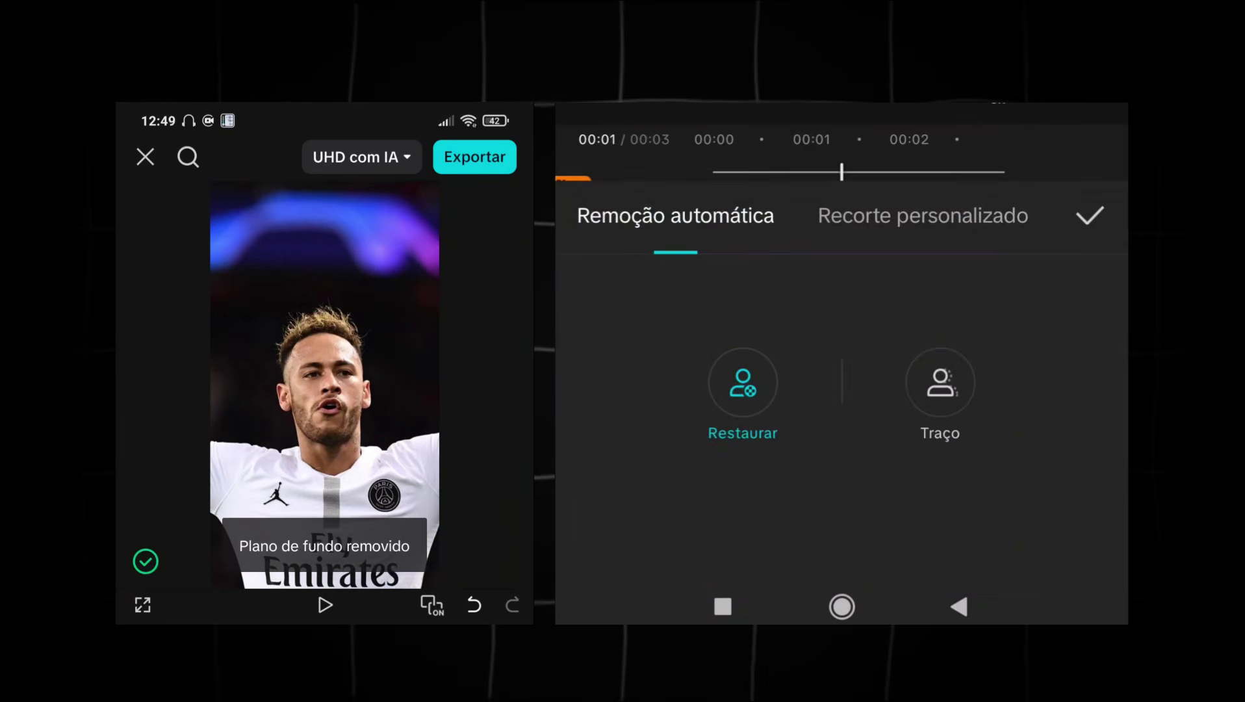
pyautogui.click(1090, 215)
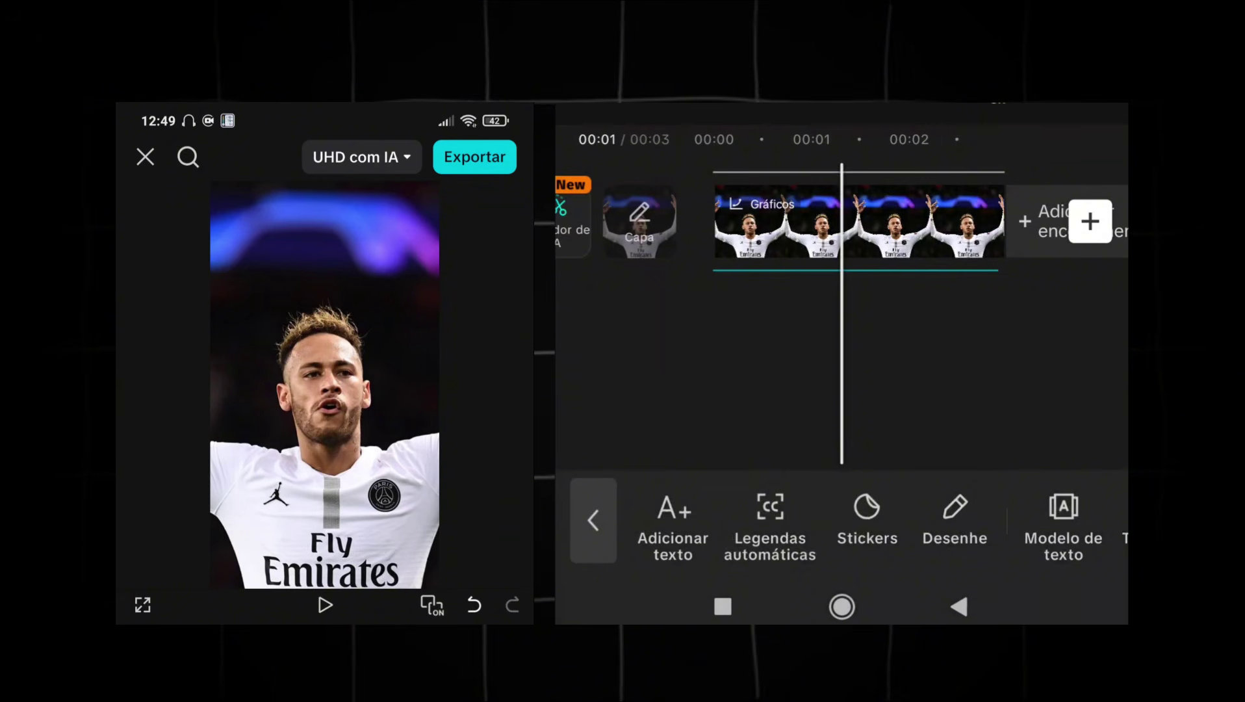
# Add a text reading DESTRUINDO over the photo and set its font to Montserrat
pyautogui.click(673, 520)
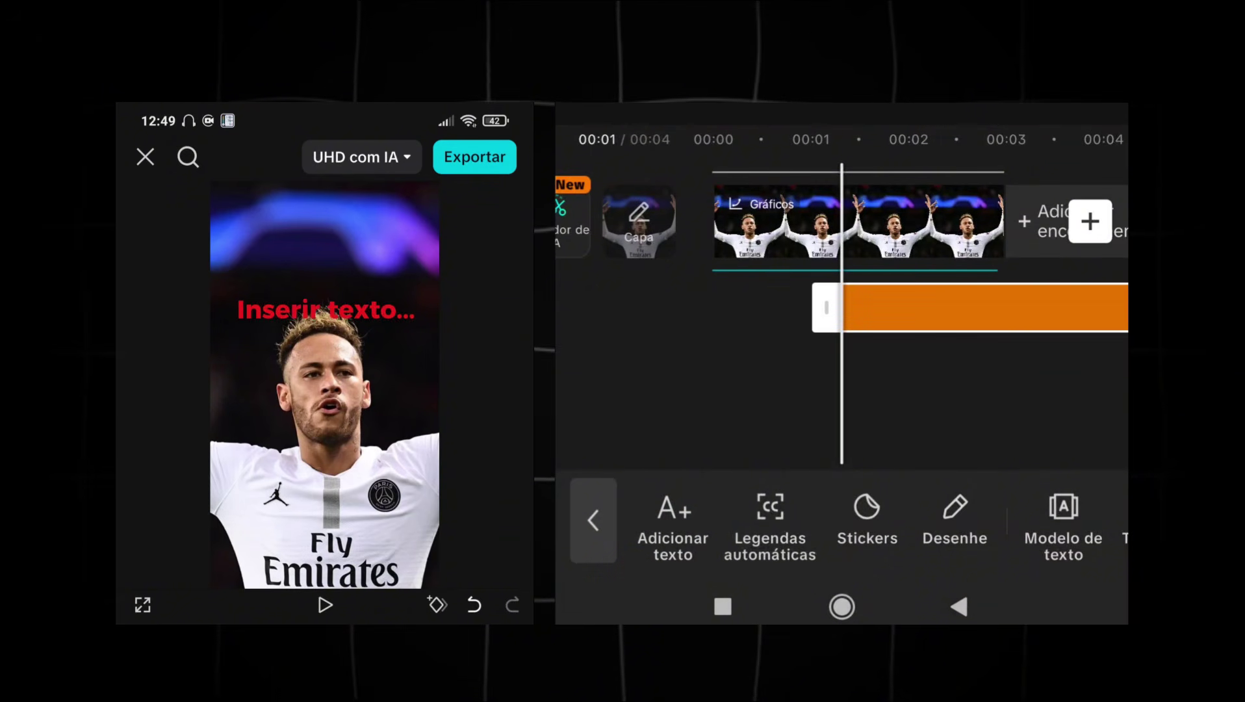
pyautogui.doubleClick(601, 453)
pyautogui.write('DESTRU')
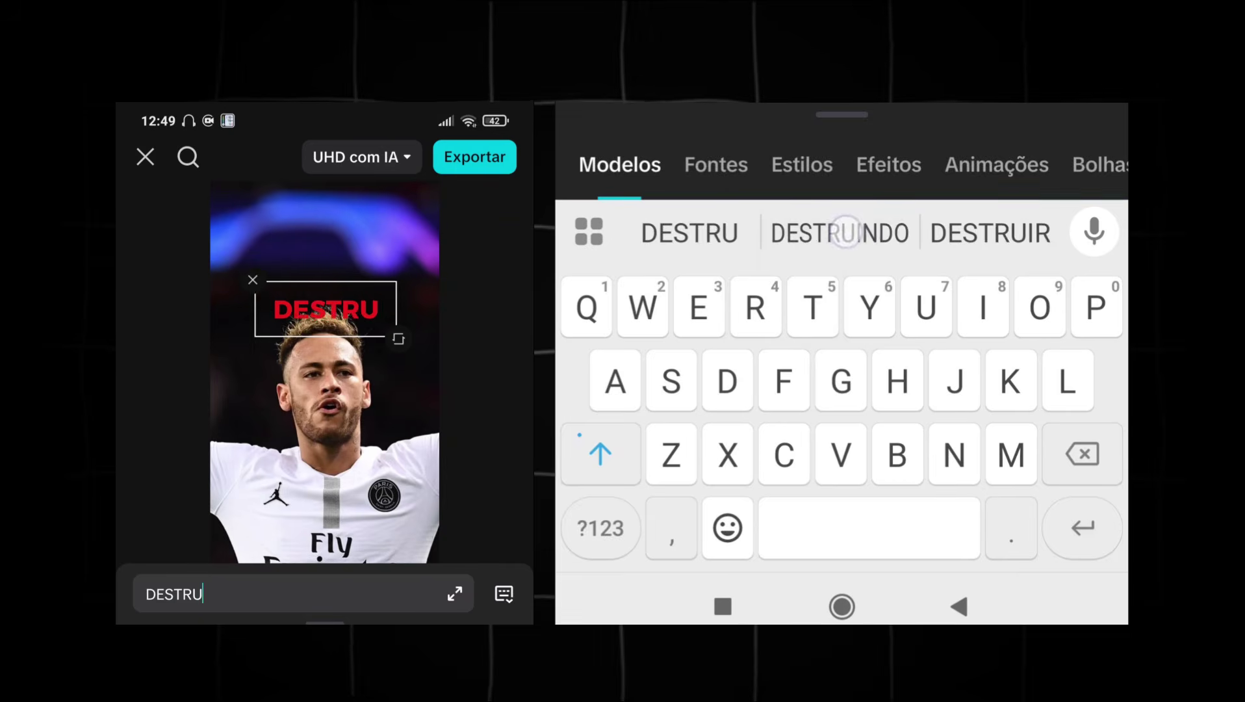
pyautogui.click(844, 233)
pyautogui.click(716, 164)
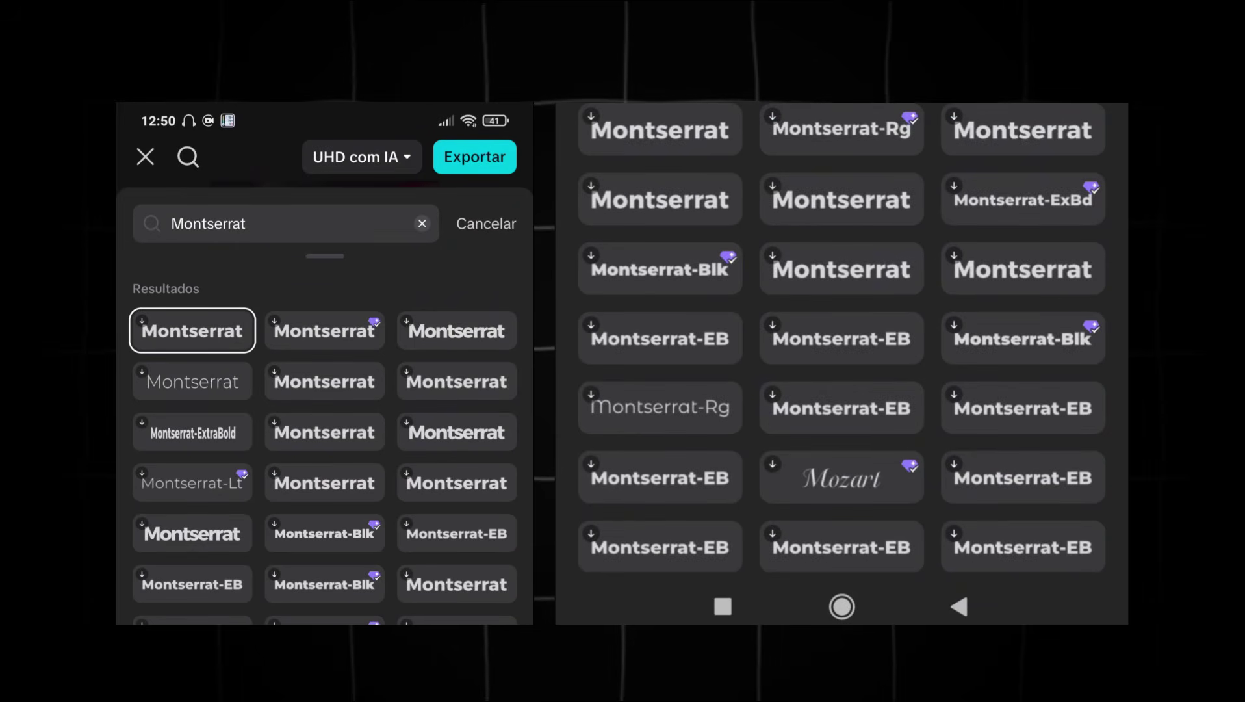
pyautogui.click(508, 223)
# Tighten the character spacing of the red DESTRUINDO text in its style settings
pyautogui.click(296, 506)
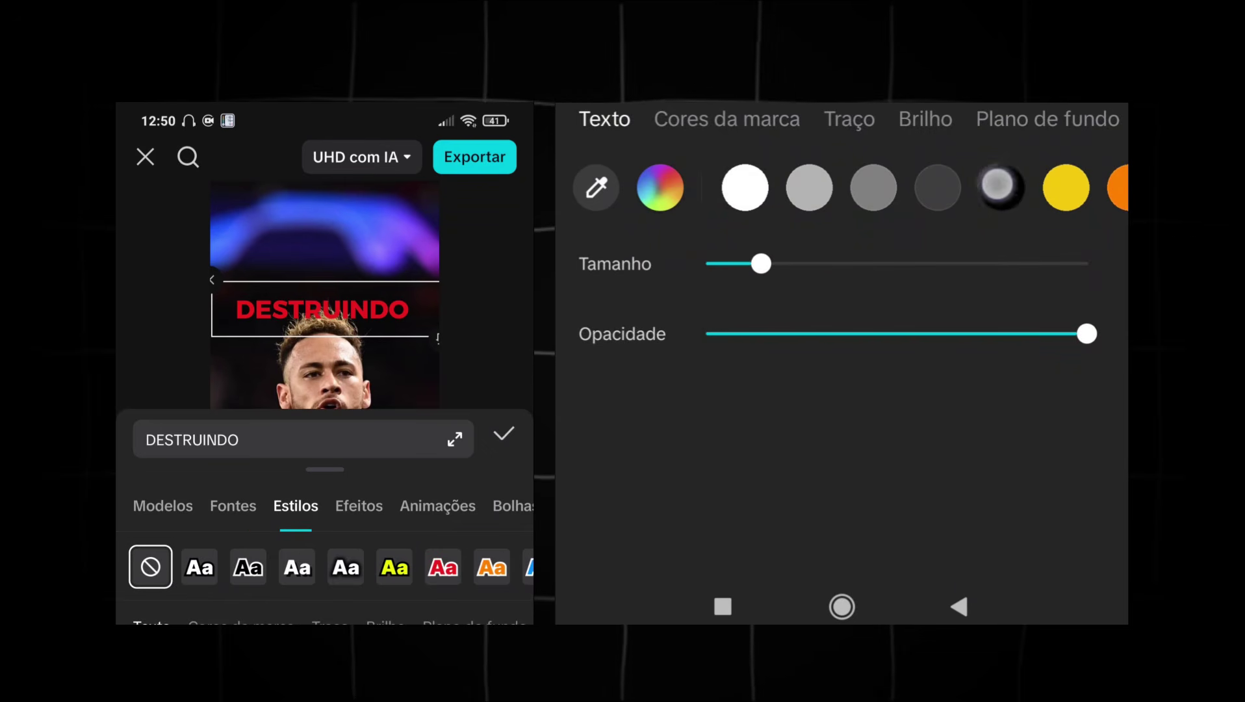
pyautogui.moveTo(995, 187); pyautogui.dragTo(684, 233)
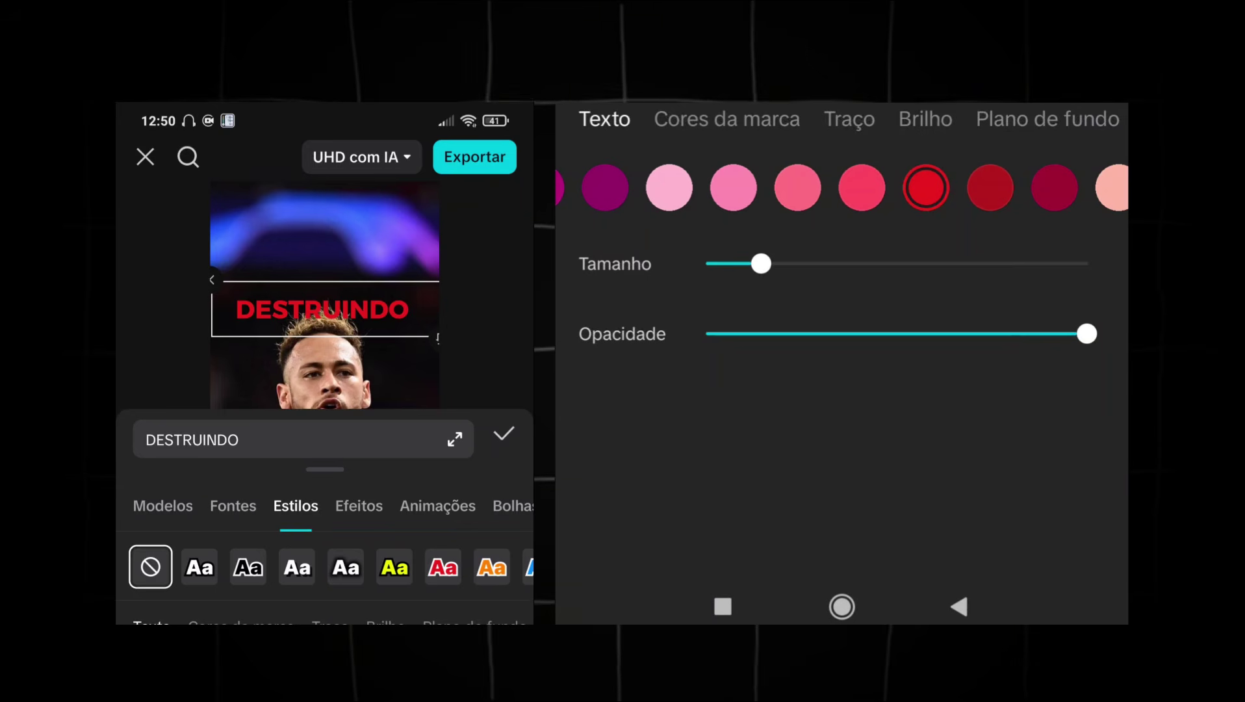
pyautogui.moveTo(1007, 119); pyautogui.dragTo(650, 119)
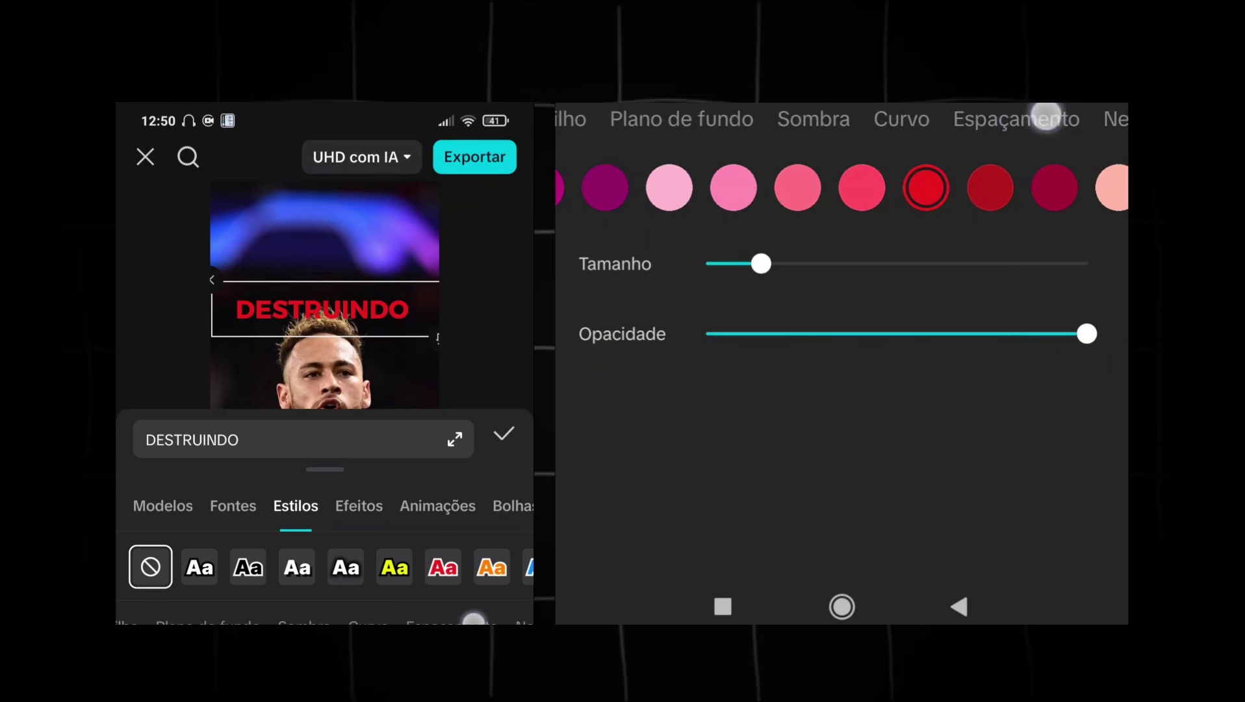
pyautogui.moveTo(1045, 113); pyautogui.dragTo(823, 124)
pyautogui.click(822, 123)
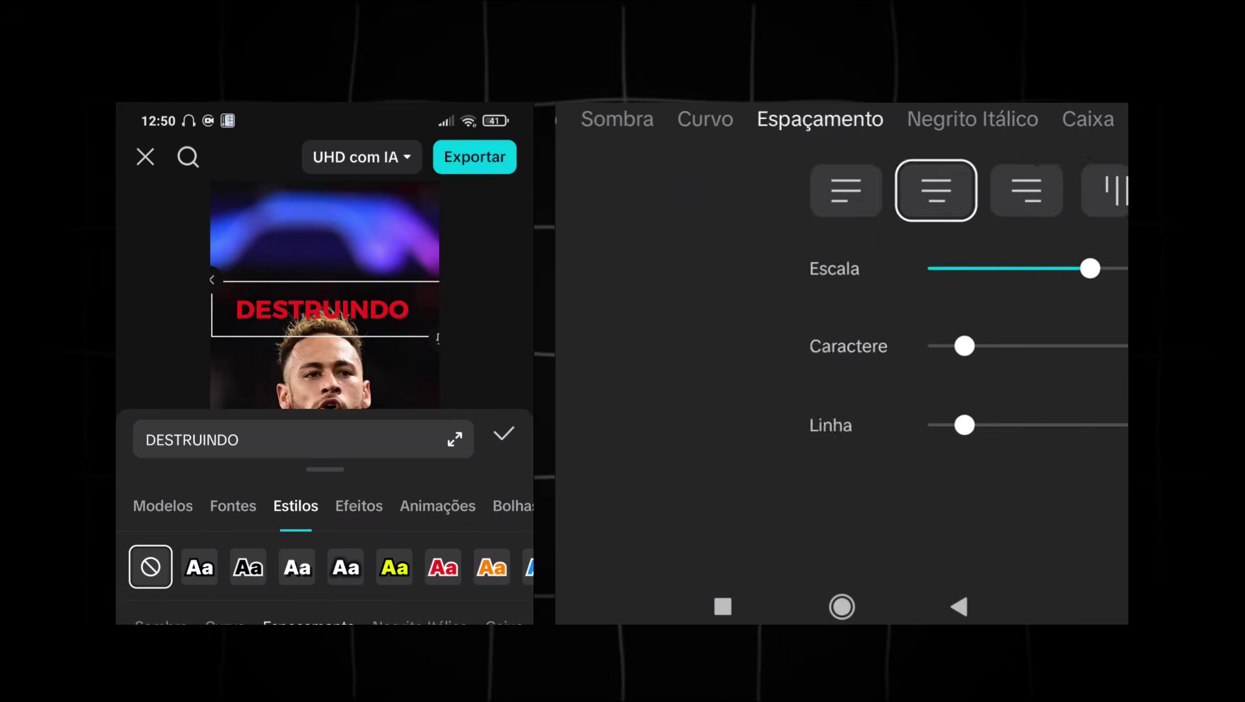
pyautogui.moveTo(734, 346); pyautogui.dragTo(729, 344)
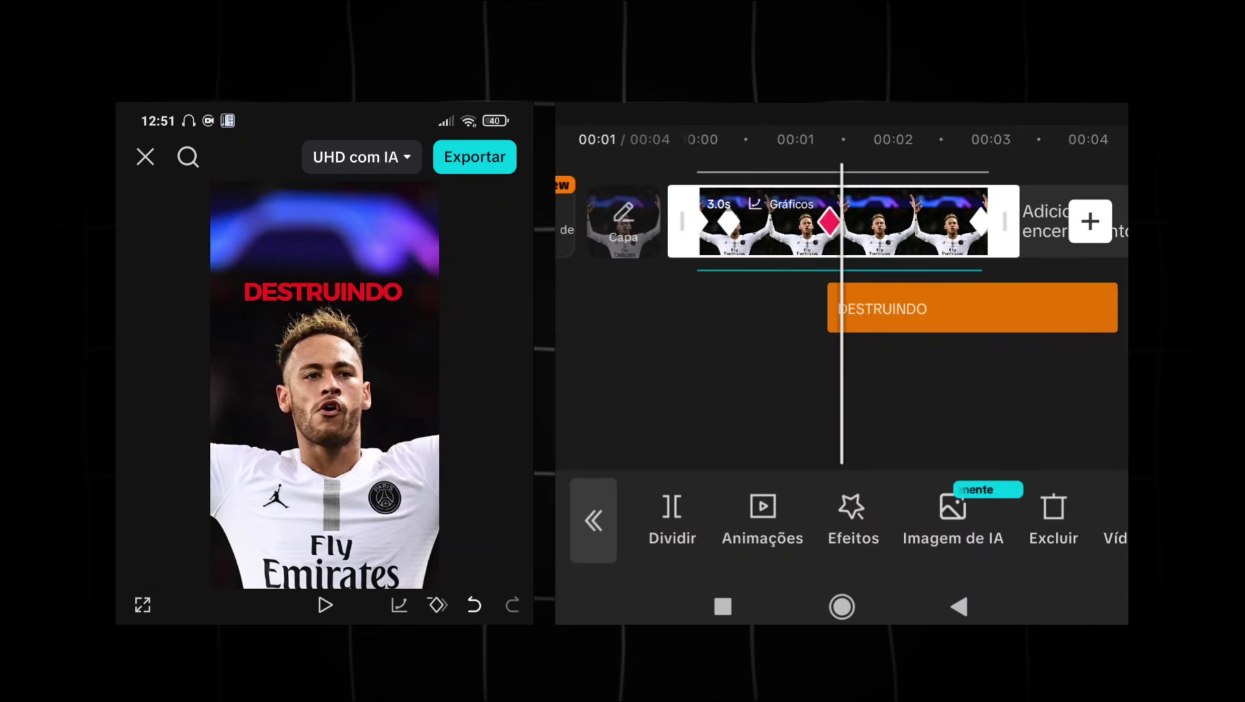
# Try sending the DESTRUINDO text behind the overlay photo in the layer order, and undo the reordering
pyautogui.click(952, 296)
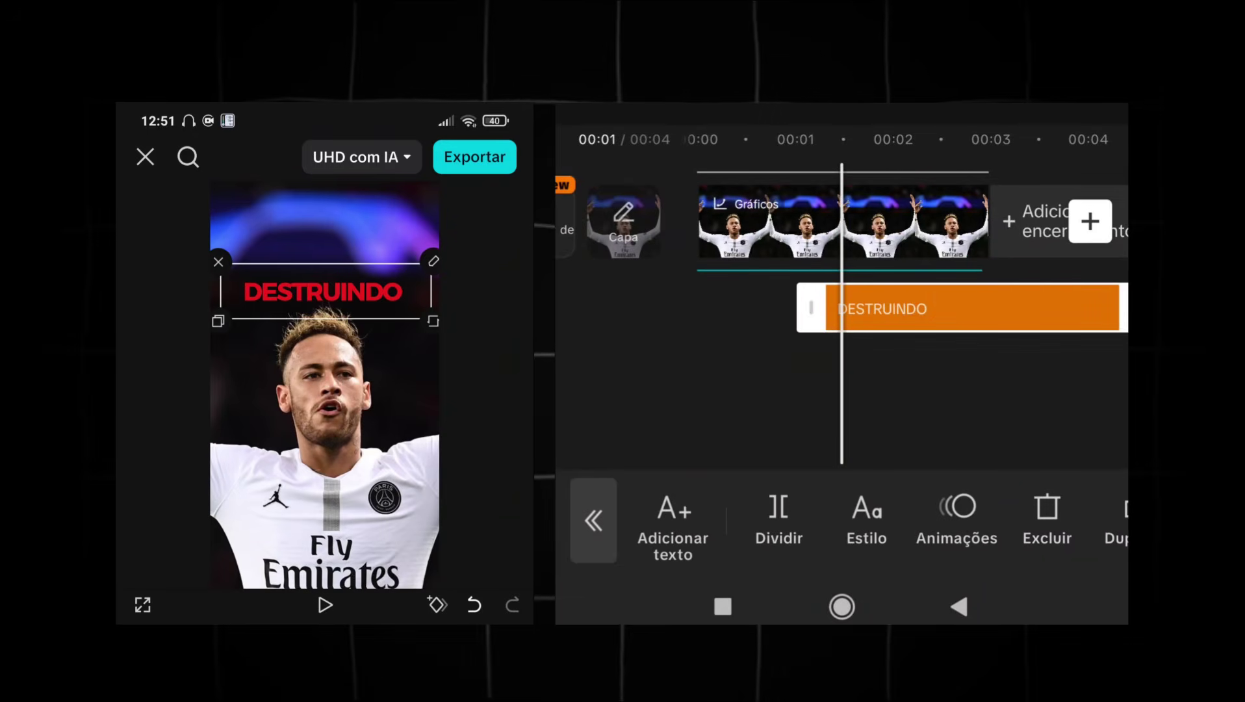
pyautogui.moveTo(935, 527); pyautogui.dragTo(623, 529)
pyautogui.moveTo(944, 540); pyautogui.dragTo(685, 587)
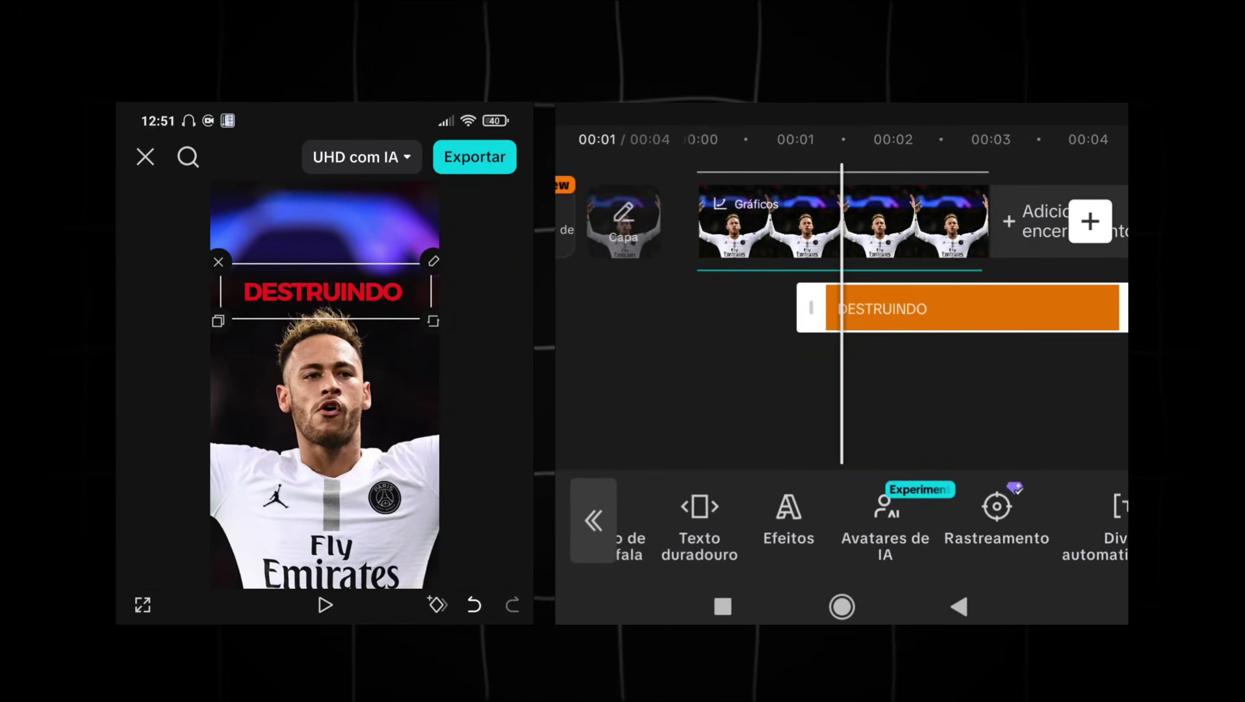
pyautogui.moveTo(934, 552); pyautogui.dragTo(600, 558)
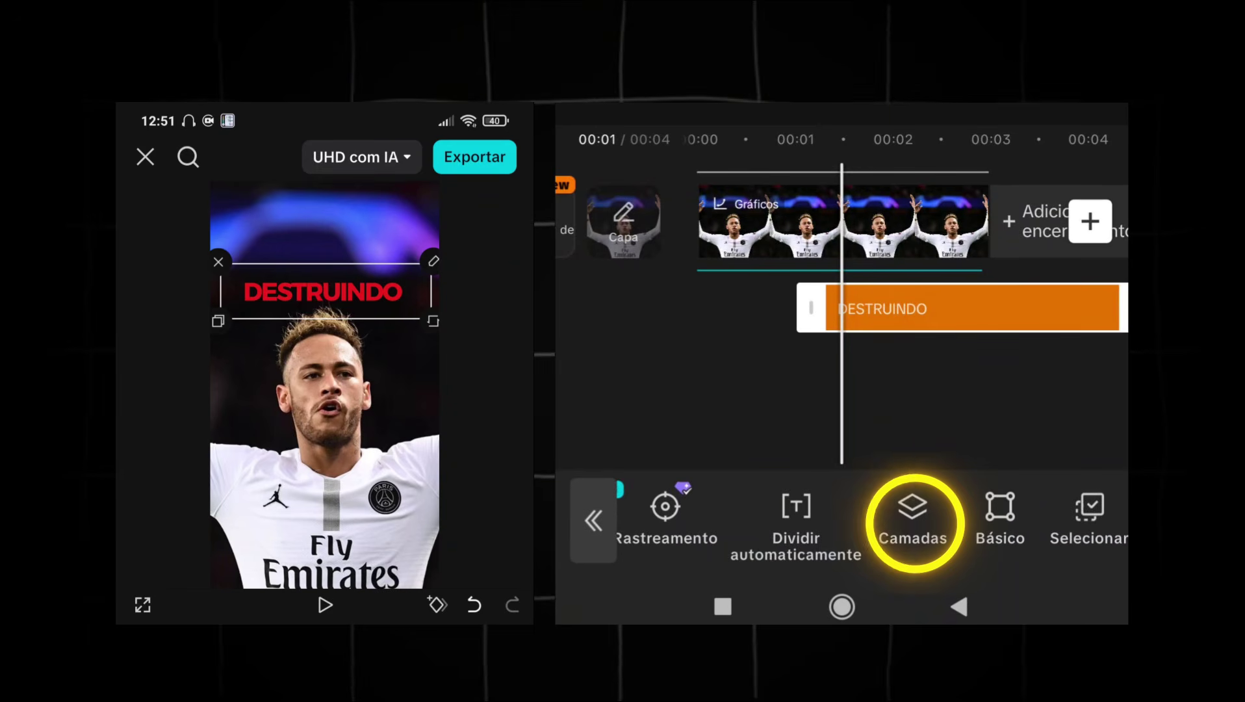
pyautogui.click(913, 513)
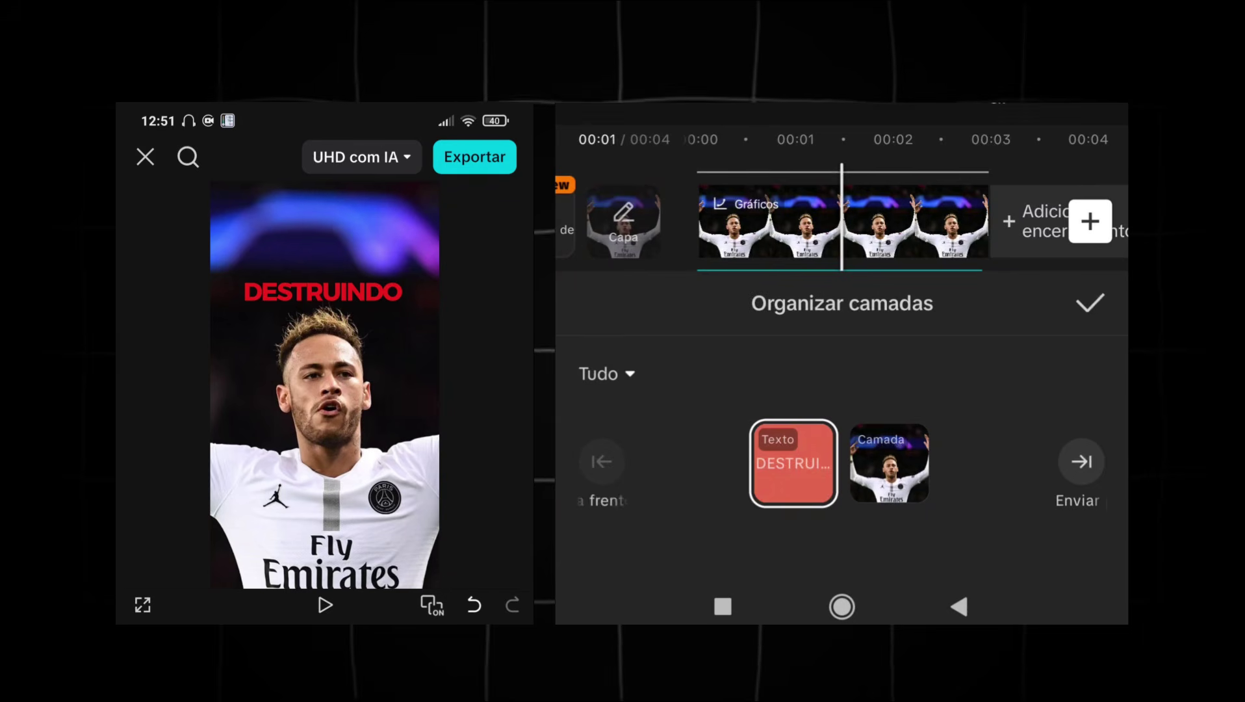
pyautogui.click(1081, 462)
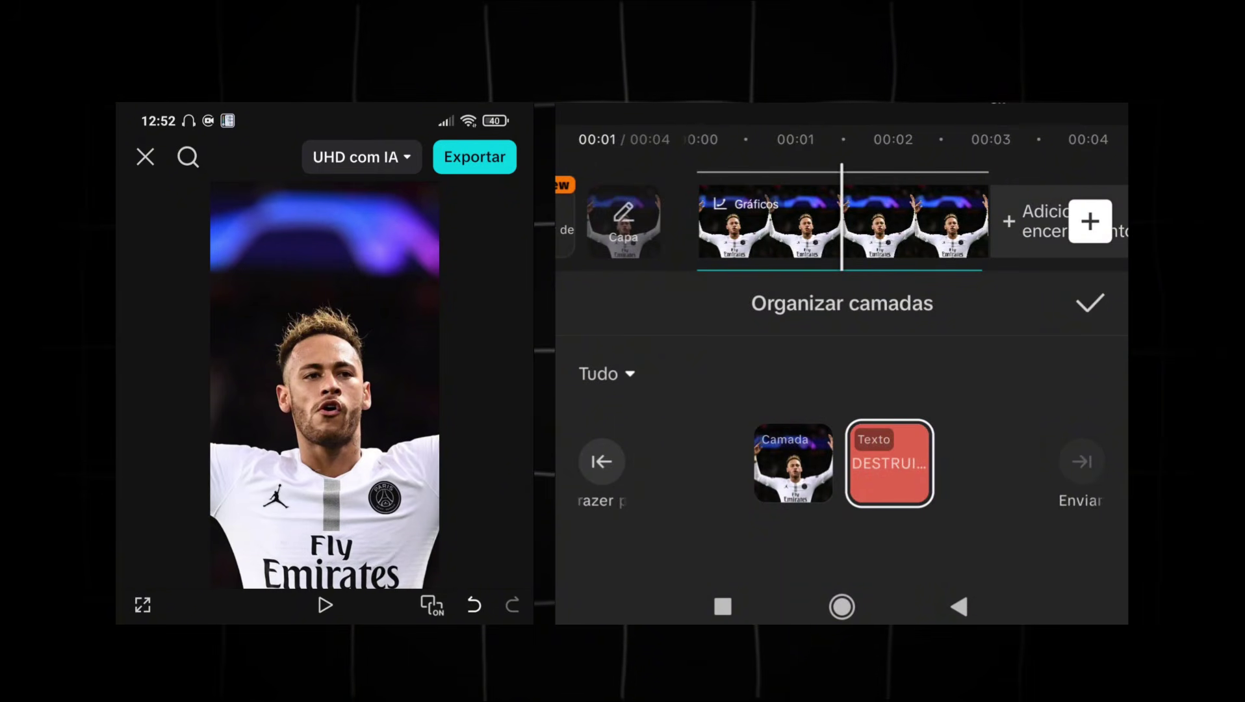
pyautogui.click(1090, 302)
pyautogui.click(975, 403)
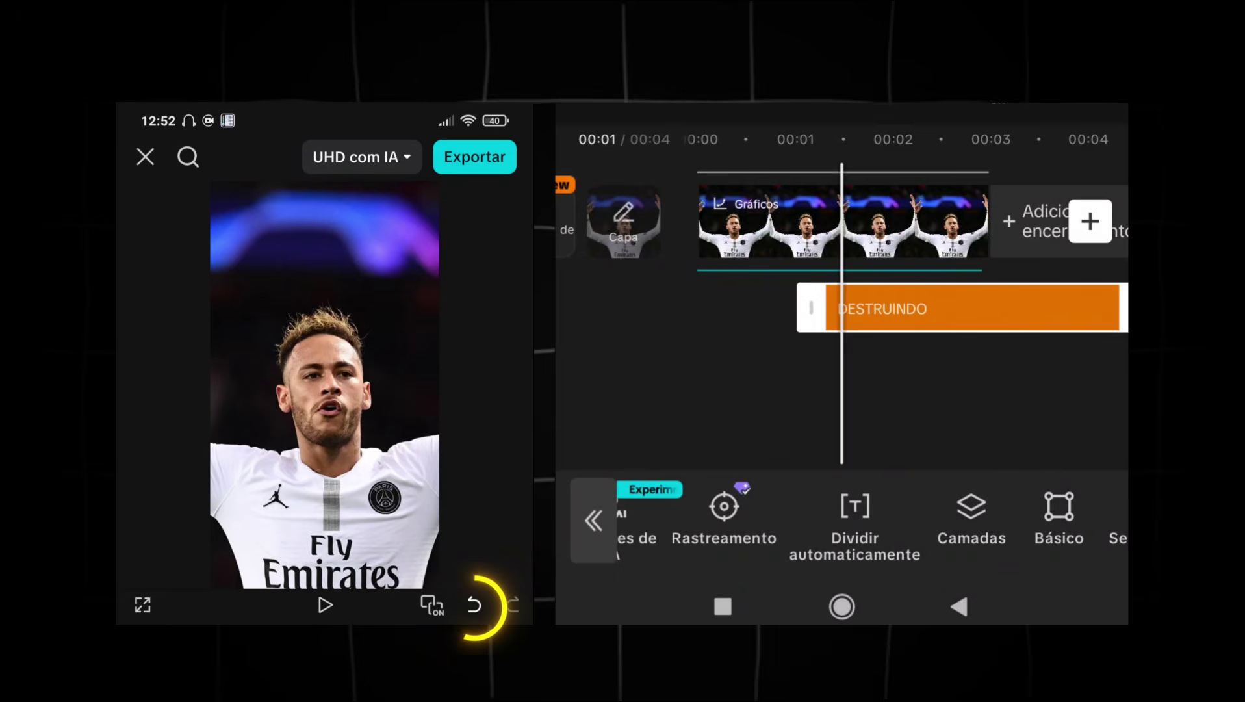
pyautogui.click(475, 604)
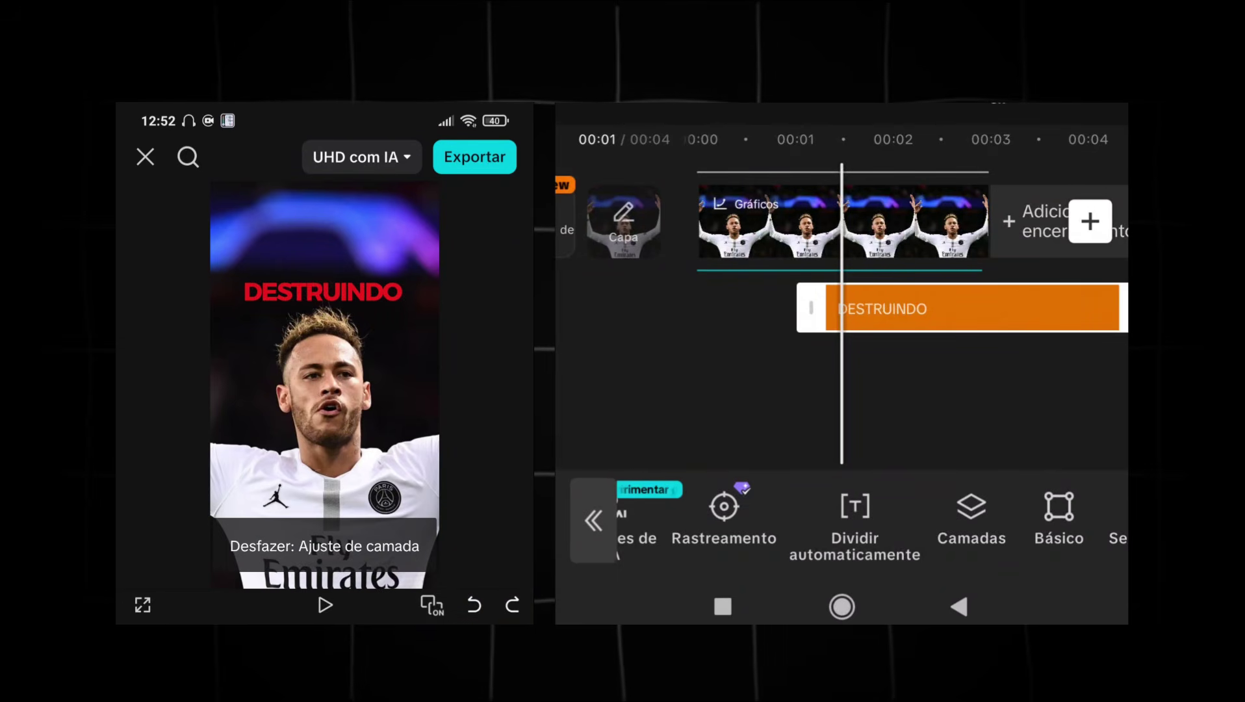
# Place a duplicate of the main photo clip on an overlay layer, aligned with the start of the main clip
pyautogui.click(512, 605)
pyautogui.moveTo(968, 328); pyautogui.dragTo(847, 352)
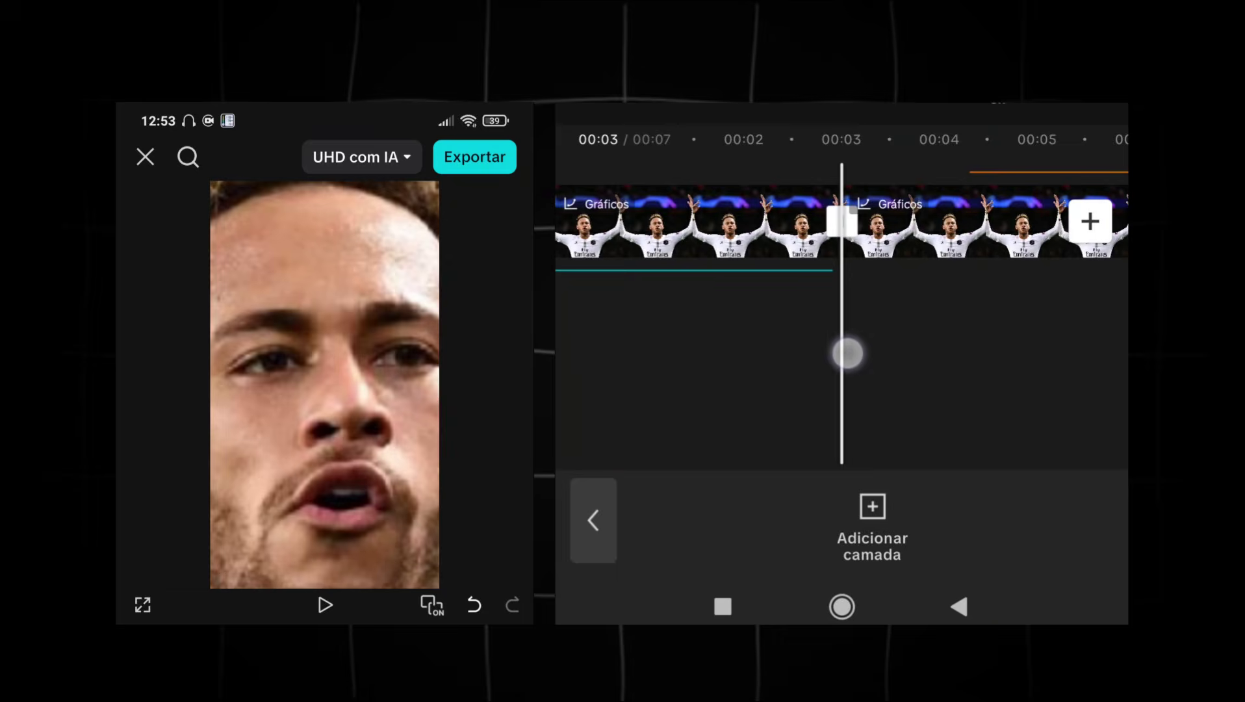
pyautogui.click(965, 237)
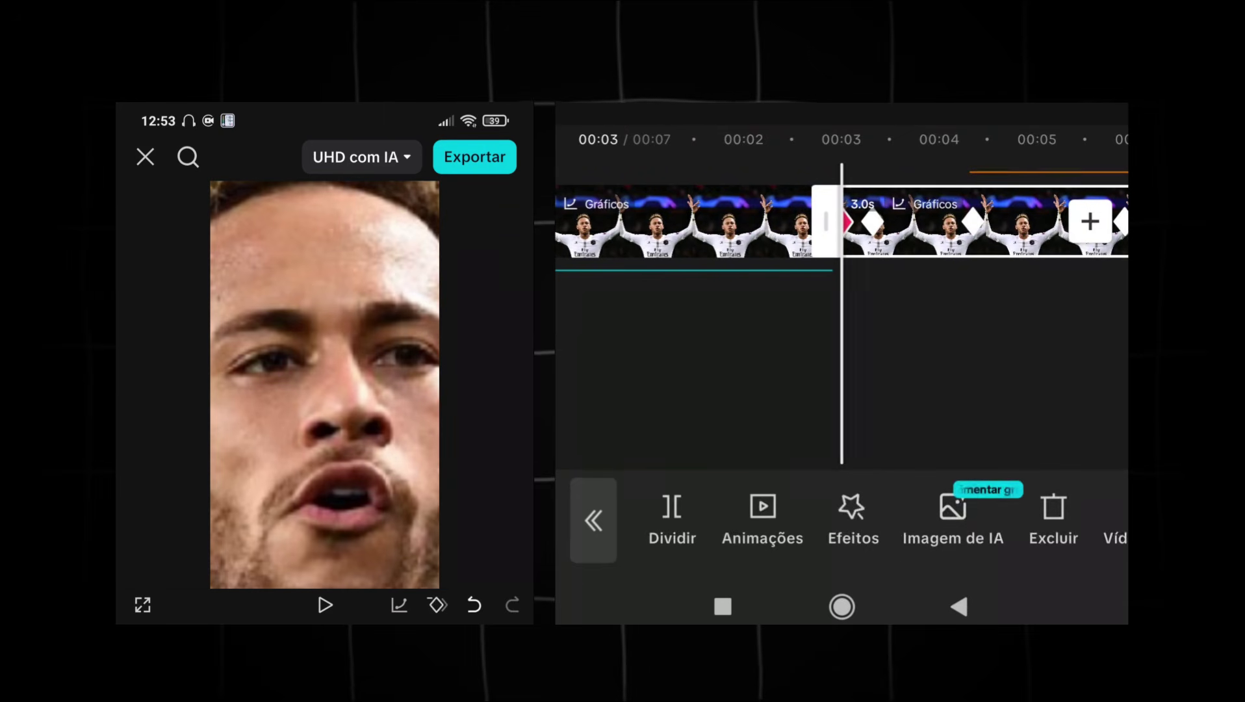
pyautogui.moveTo(988, 523); pyautogui.dragTo(714, 522)
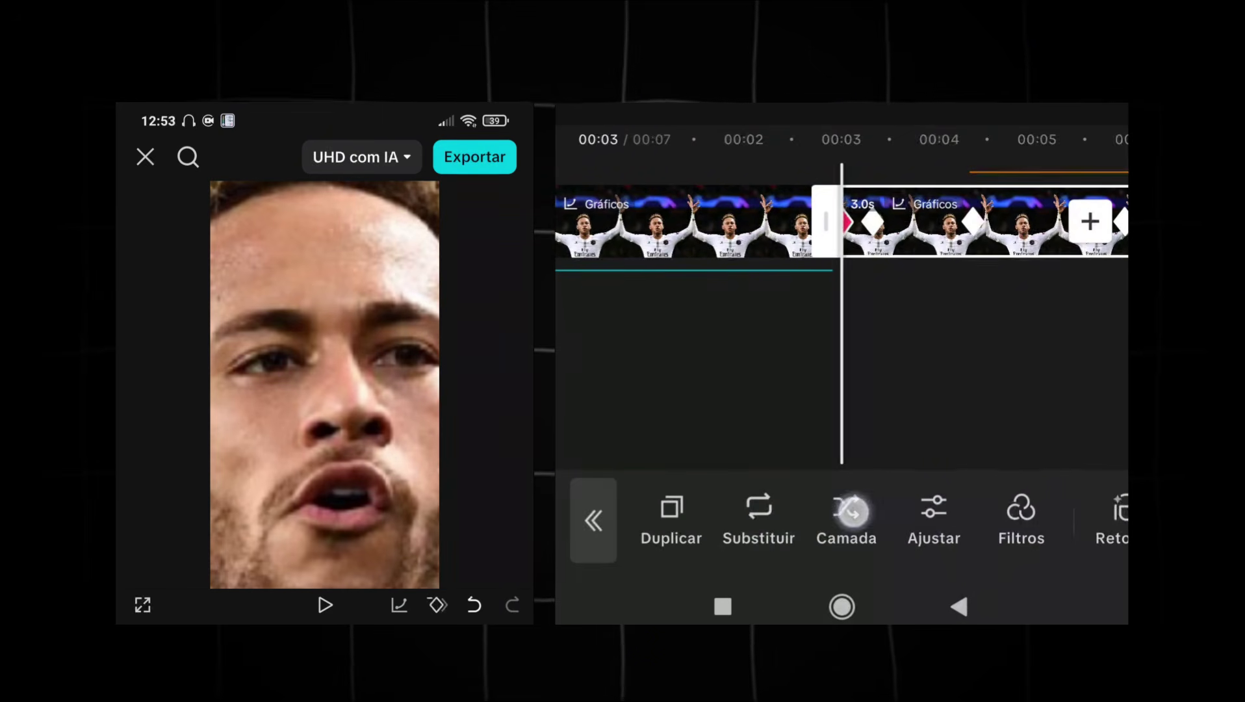
pyautogui.click(852, 512)
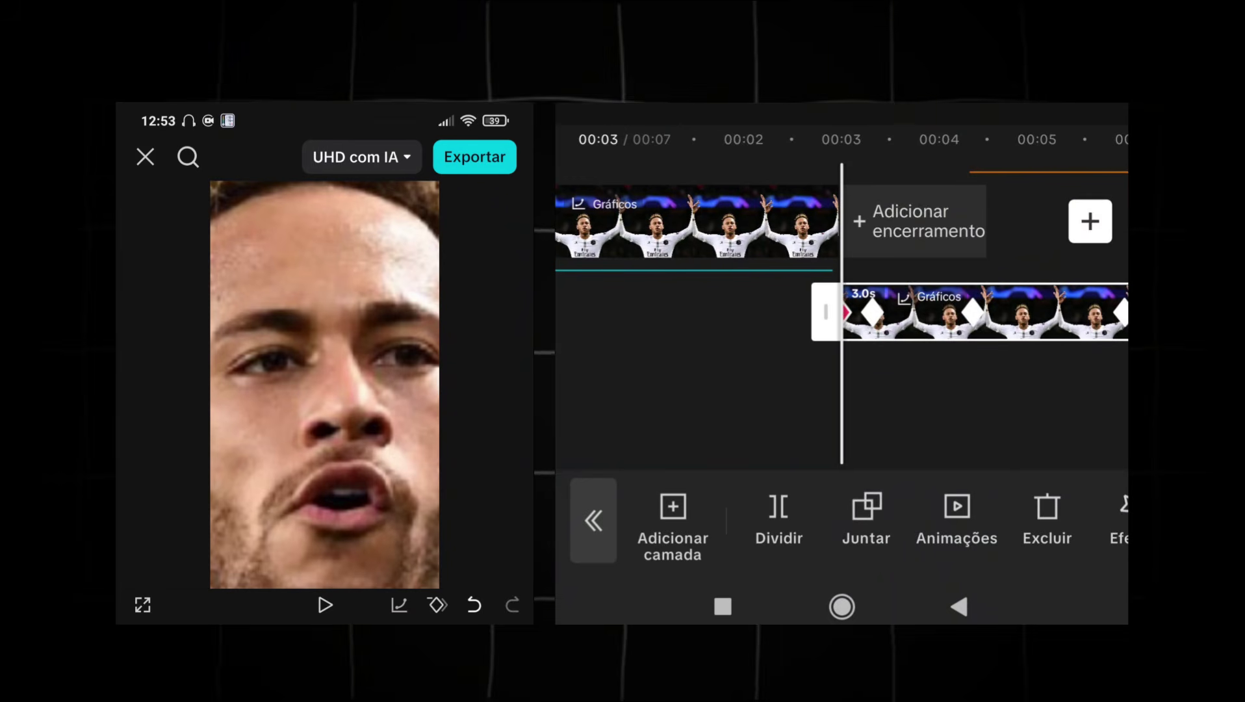
pyautogui.moveTo(1036, 311); pyautogui.dragTo(713, 340)
pyautogui.moveTo(922, 355); pyautogui.dragTo(1039, 352)
pyautogui.click(1004, 388)
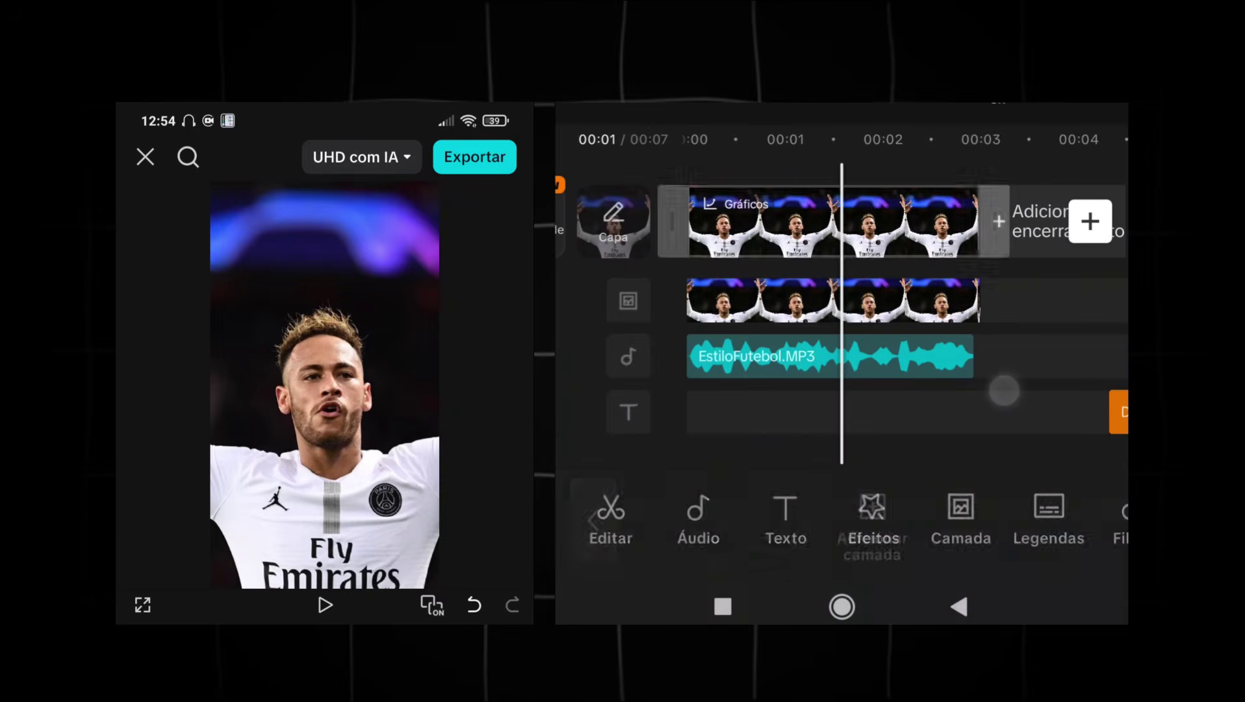
# Move the DESTRUINDO text clip back over the photo clips, starting at about 1.2 s, and undo the trial repositioning in the preview
pyautogui.moveTo(1017, 432); pyautogui.dragTo(885, 455)
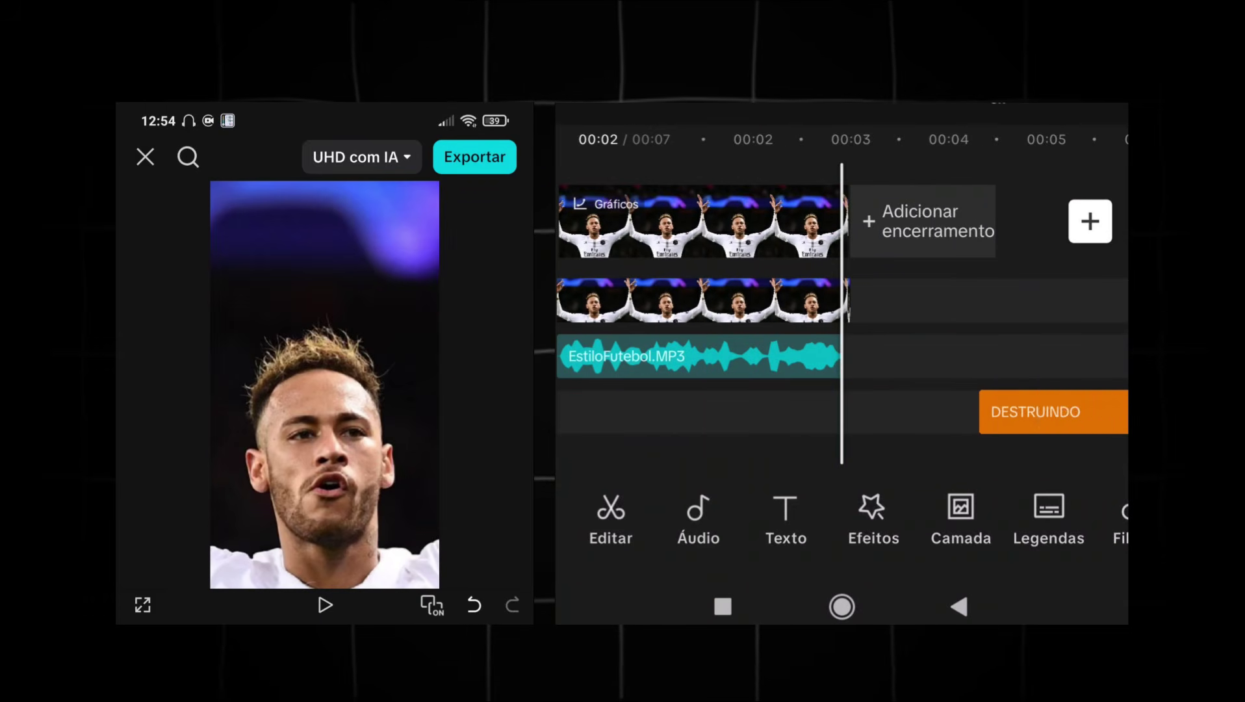
pyautogui.click(1062, 411)
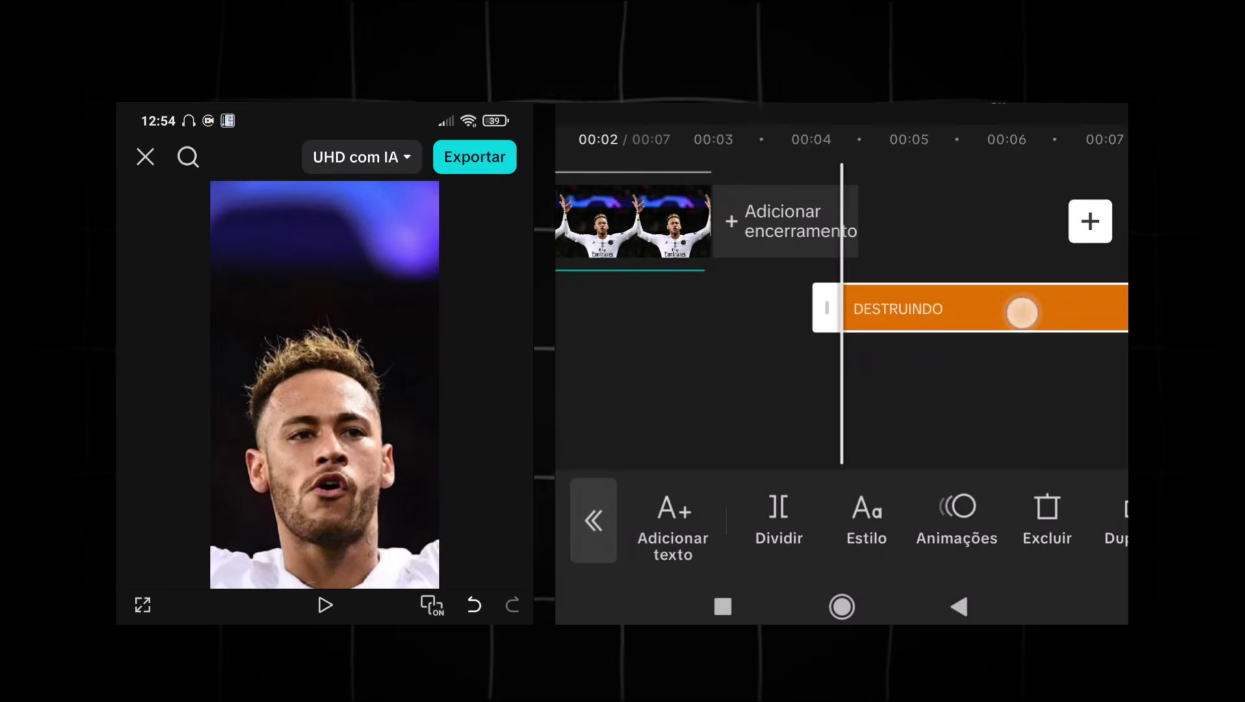
pyautogui.moveTo(1022, 312); pyautogui.dragTo(723, 328)
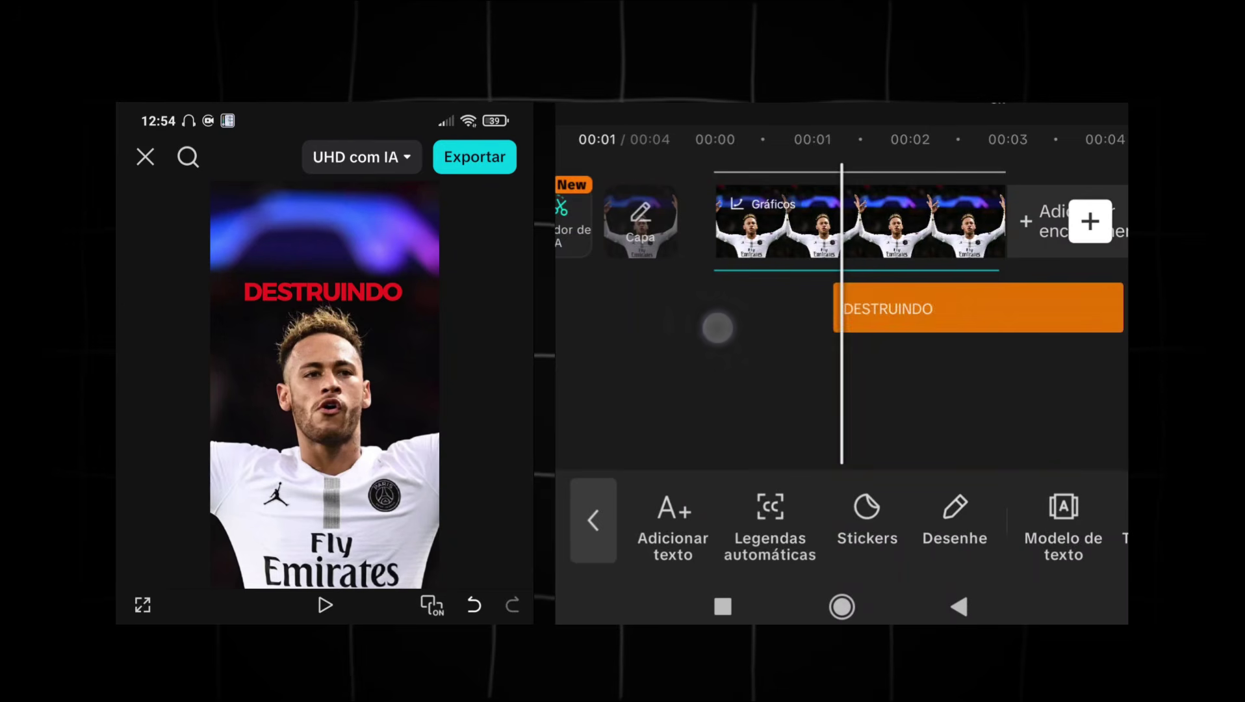
pyautogui.moveTo(323, 291); pyautogui.dragTo(327, 332)
pyautogui.click(475, 604)
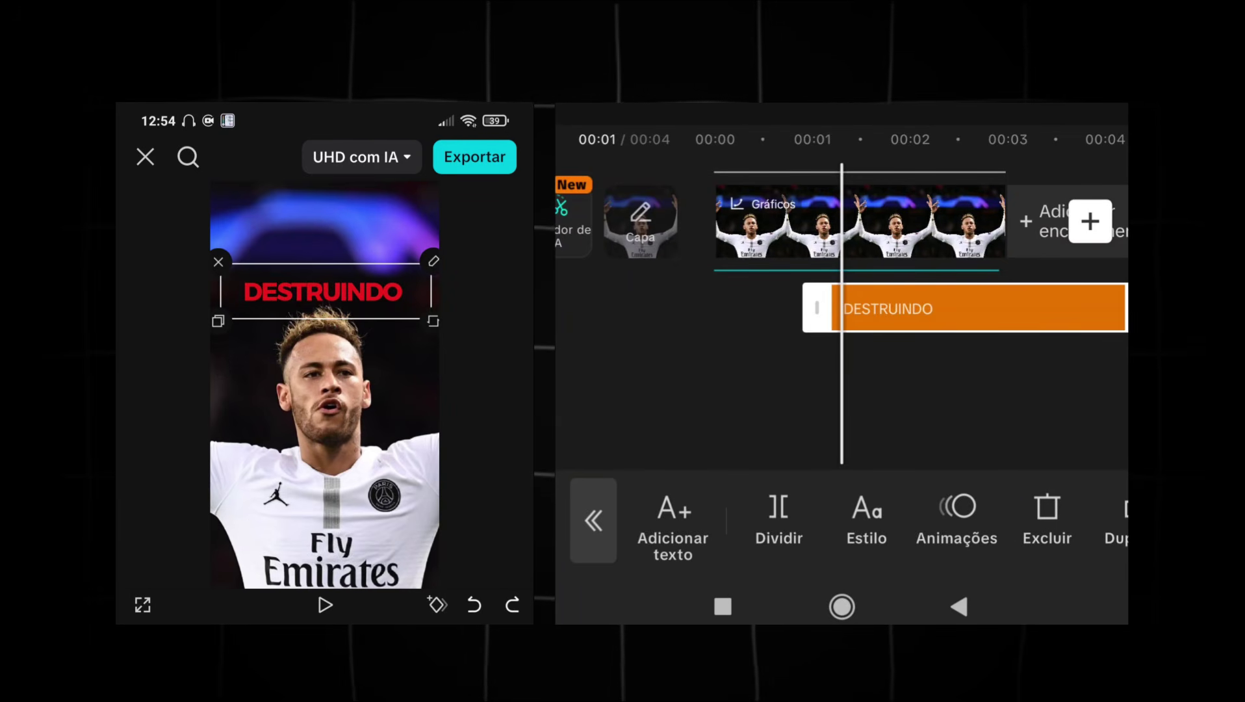
# Send the DESTRUINDO text behind the overlay photo in the layer order
pyautogui.moveTo(964, 527); pyautogui.dragTo(650, 527)
pyautogui.click(894, 521)
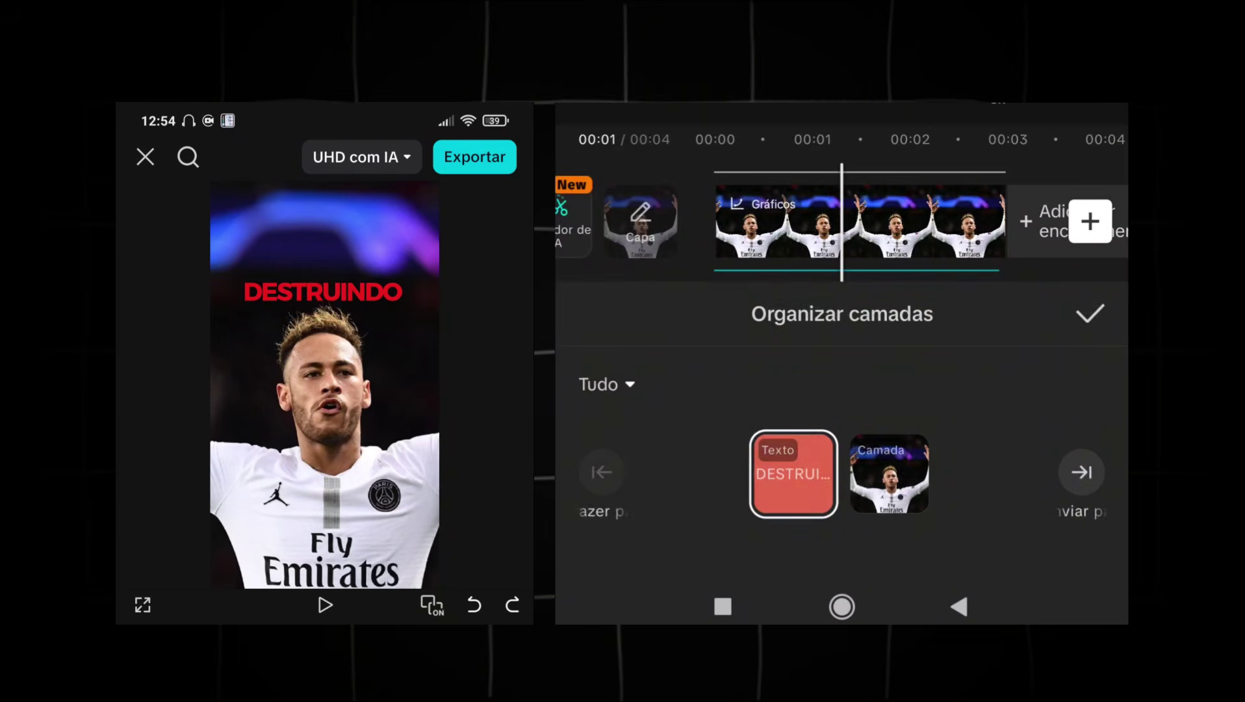
pyautogui.click(1089, 460)
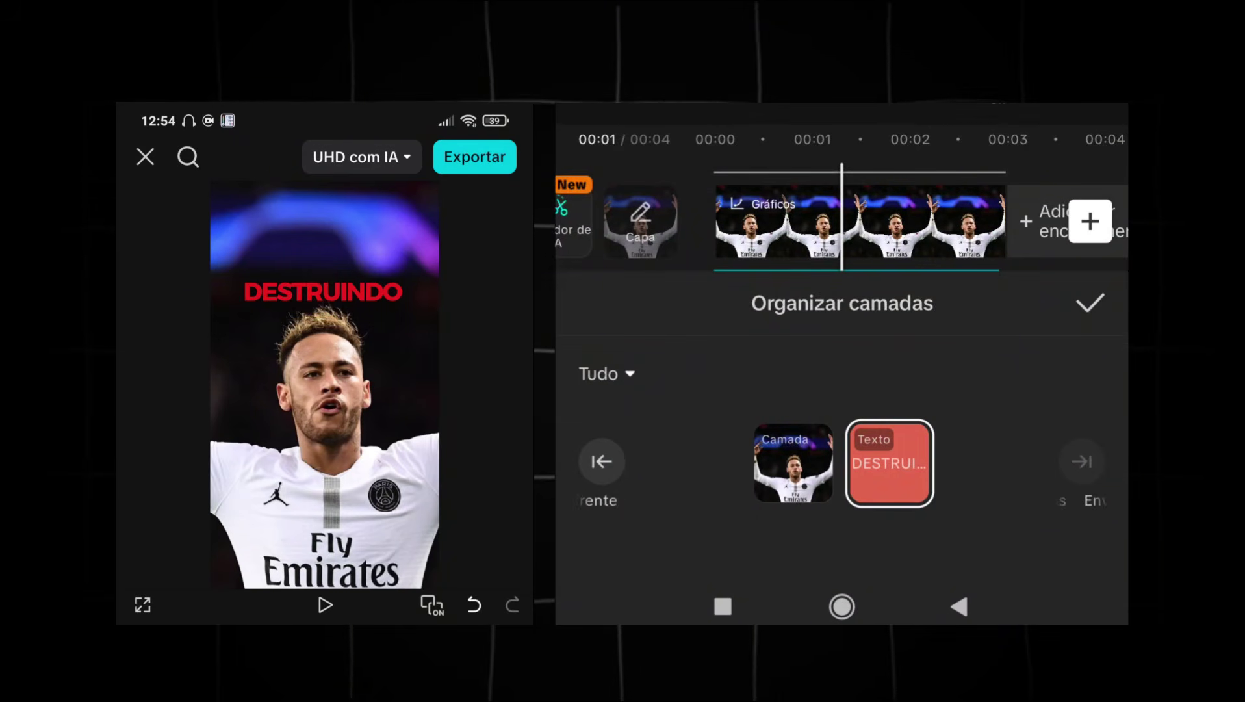
pyautogui.click(1088, 303)
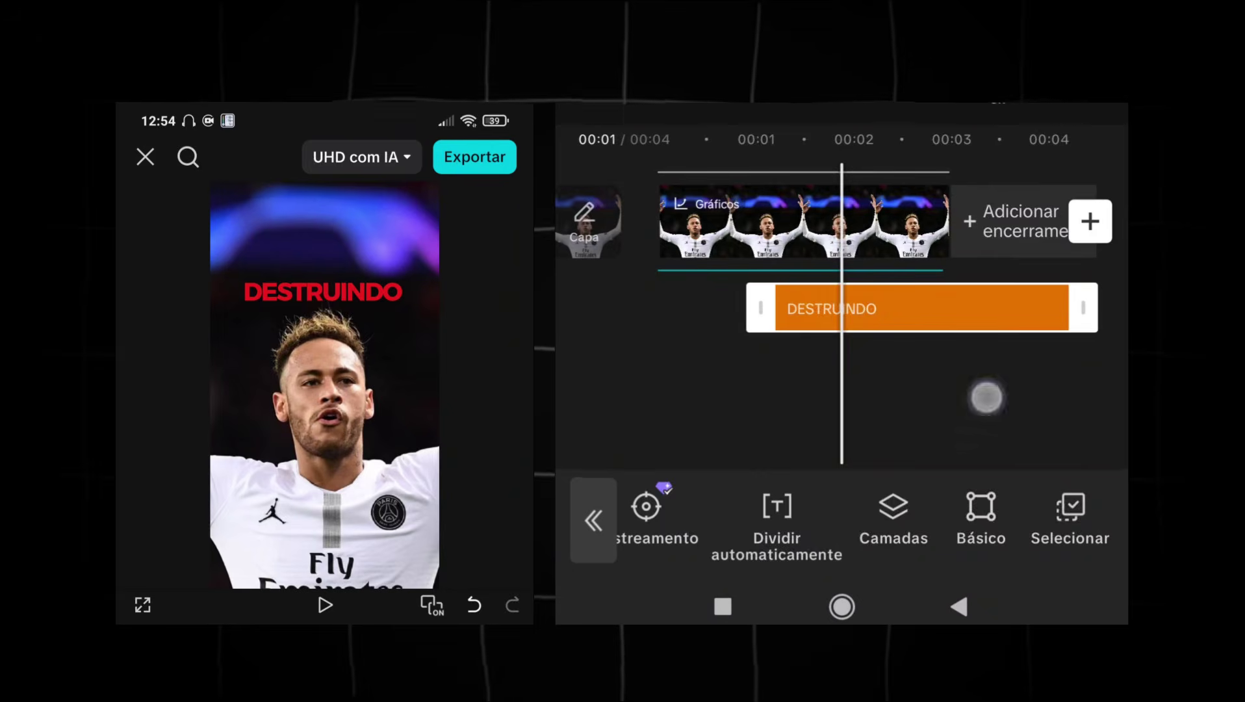
# Add a keyframe to the DESTRUINDO text just before 00:02 to hold its position above the head
pyautogui.click(986, 397)
pyautogui.click(973, 413)
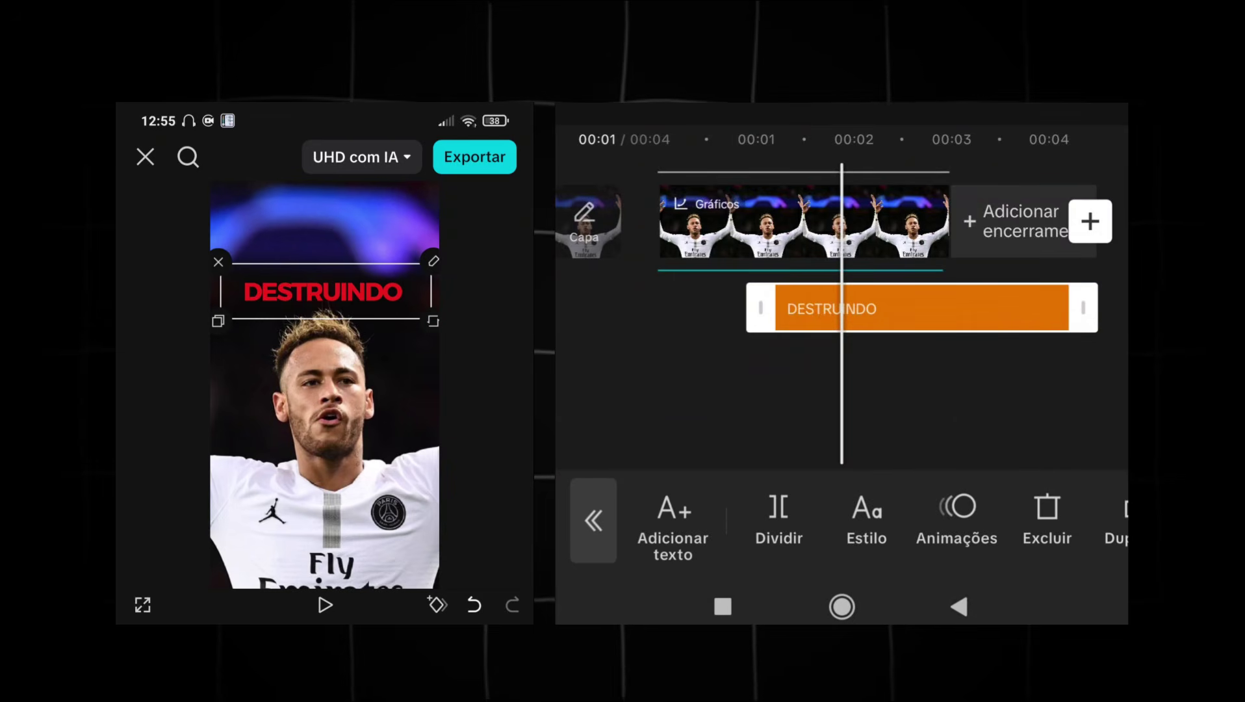
pyautogui.moveTo(906, 421)
pyautogui.mouseDown()
pyautogui.moveTo(964, 391)
pyautogui.moveTo(889, 405)
pyautogui.moveTo(907, 406)
pyautogui.mouseUp()
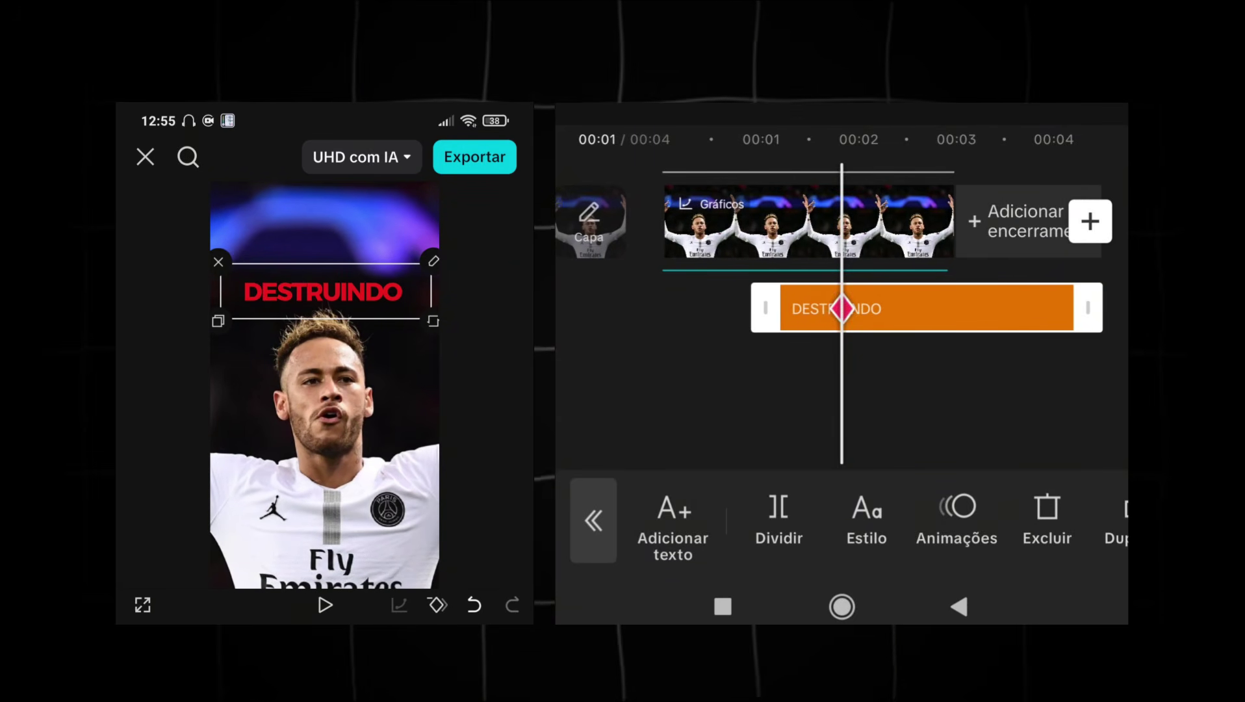
# At the start of the text clip, lower DESTRUINDO behind the player's head and reduce its size
pyautogui.moveTo(951, 404); pyautogui.dragTo(1001, 407)
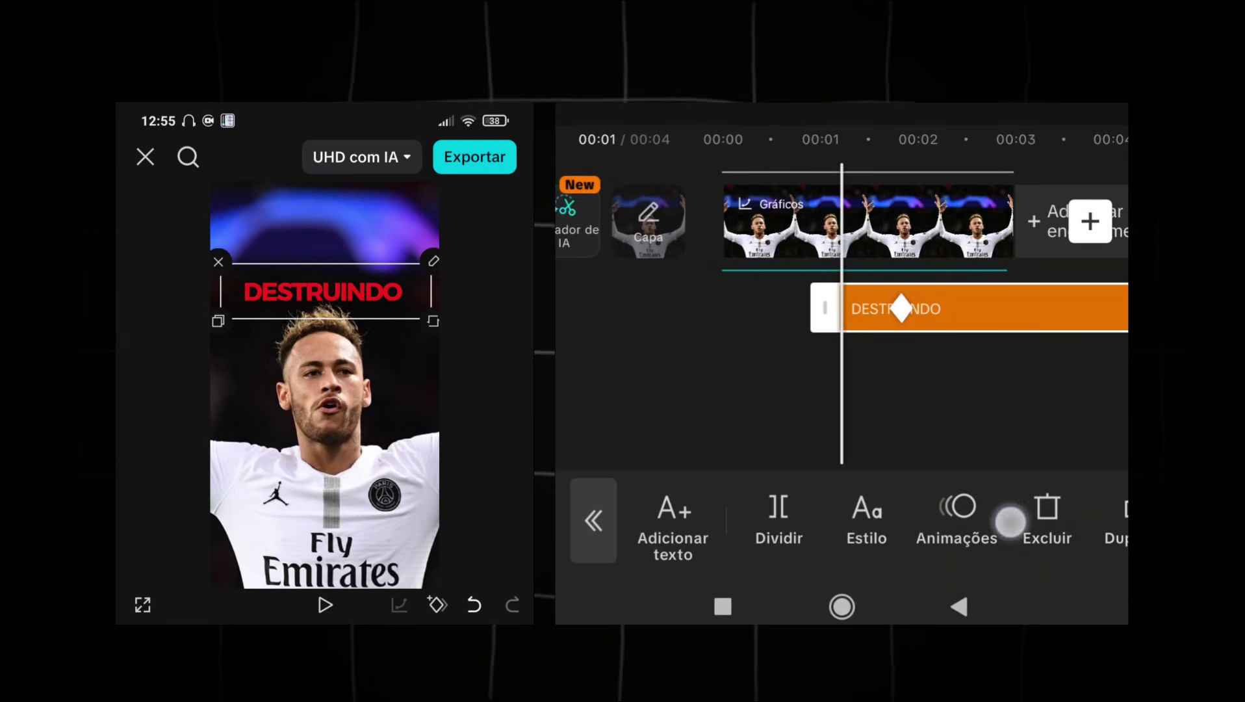
pyautogui.moveTo(1009, 521); pyautogui.dragTo(734, 523)
pyautogui.moveTo(1021, 520); pyautogui.dragTo(708, 523)
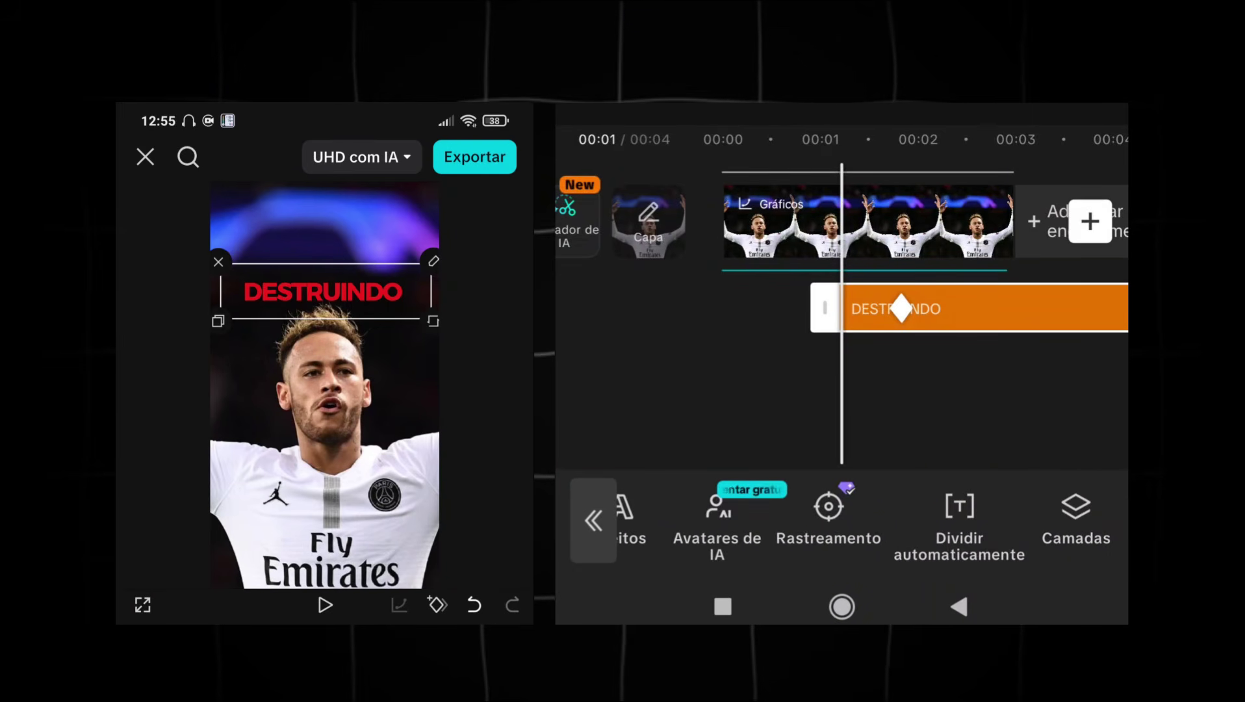
pyautogui.moveTo(1024, 520); pyautogui.dragTo(821, 528)
pyautogui.click(984, 515)
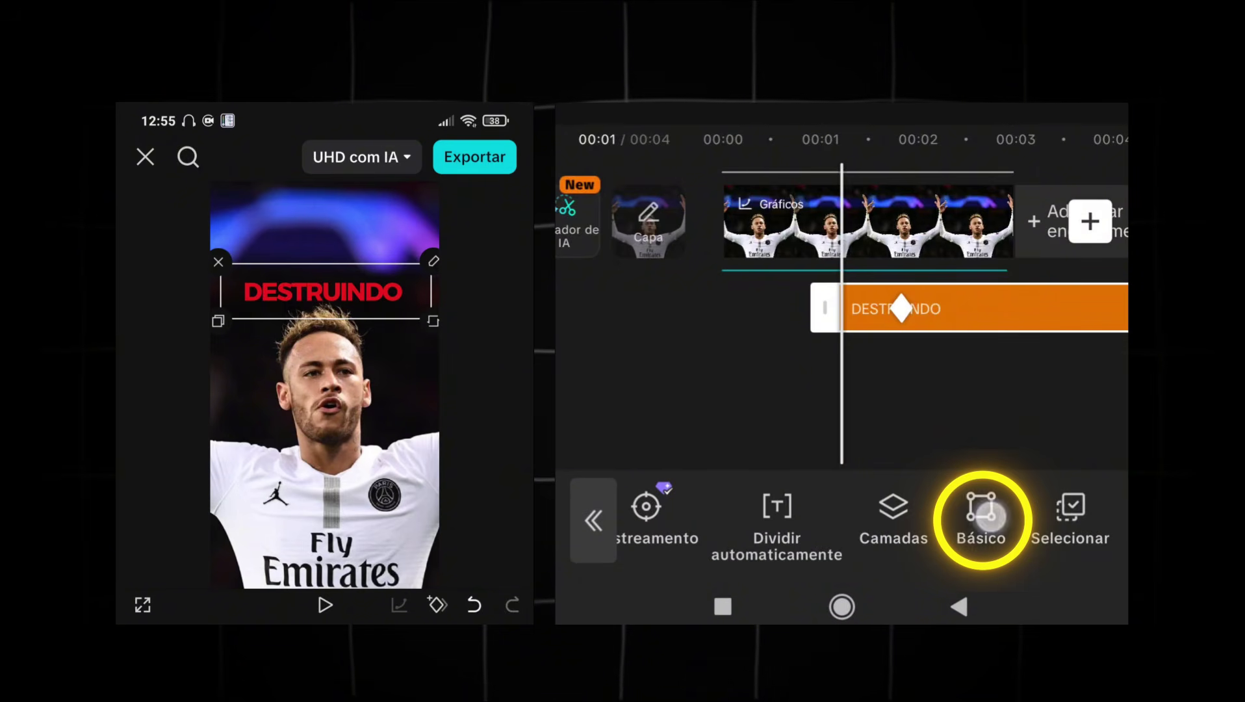
pyautogui.moveTo(1098, 426); pyautogui.dragTo(839, 447)
pyautogui.click(713, 314)
pyautogui.click(615, 314)
pyautogui.click(1089, 540)
# Apply the cubic ease-out graph between the text's first two keyframes
pyautogui.click(397, 569)
pyautogui.click(915, 431)
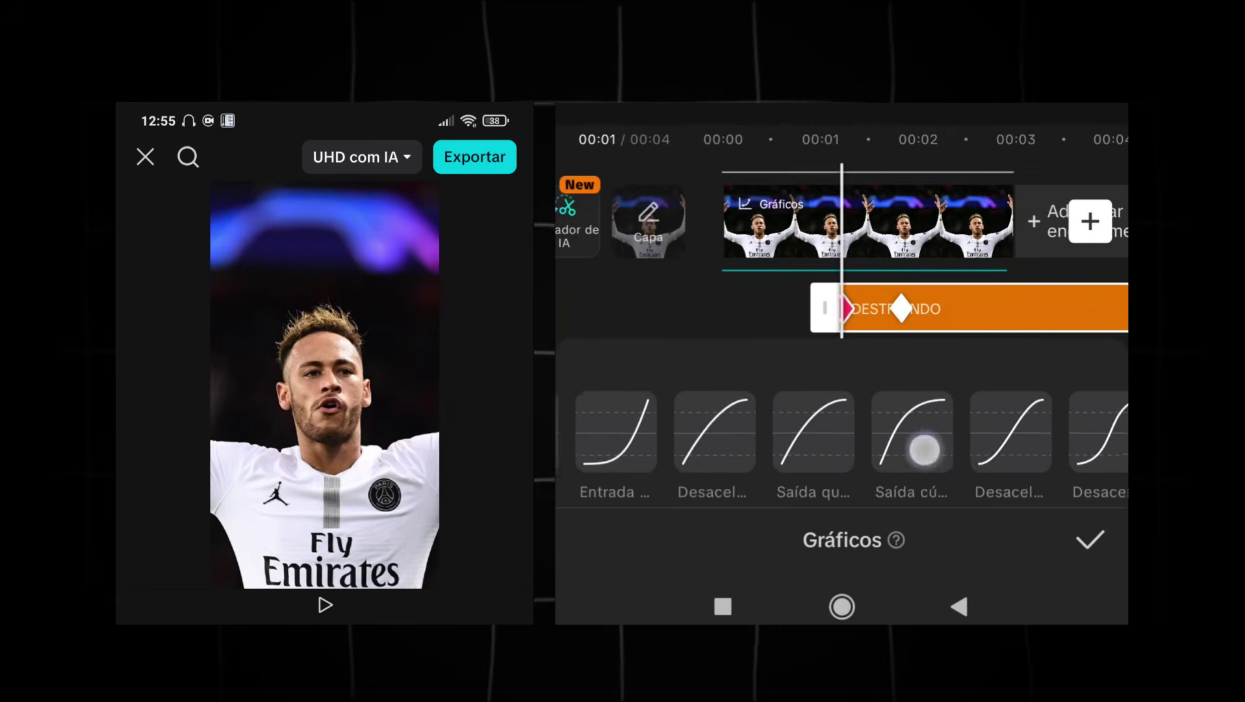
pyautogui.click(1090, 529)
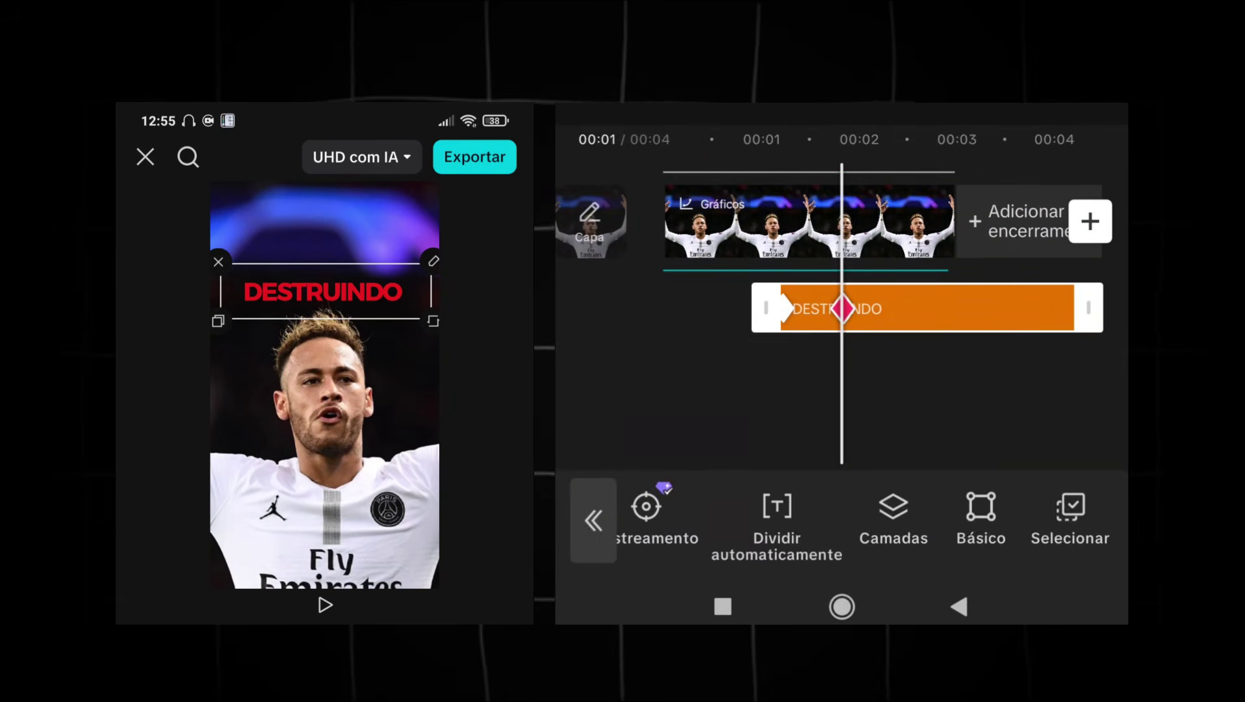
# Move the DESTRUINDO text clip earlier to start at about 15 frames, checking its rise in playback
pyautogui.moveTo(938, 388); pyautogui.dragTo(1031, 390)
pyautogui.click(1044, 309)
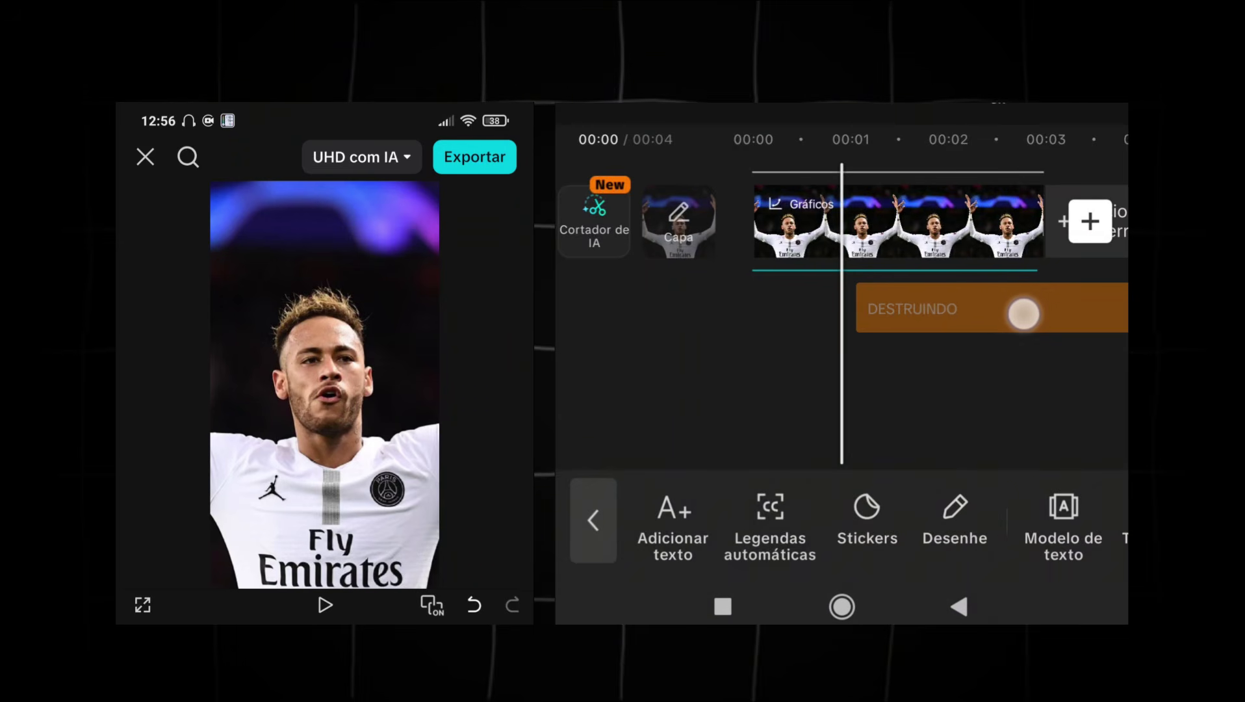
pyautogui.moveTo(996, 313); pyautogui.dragTo(994, 310)
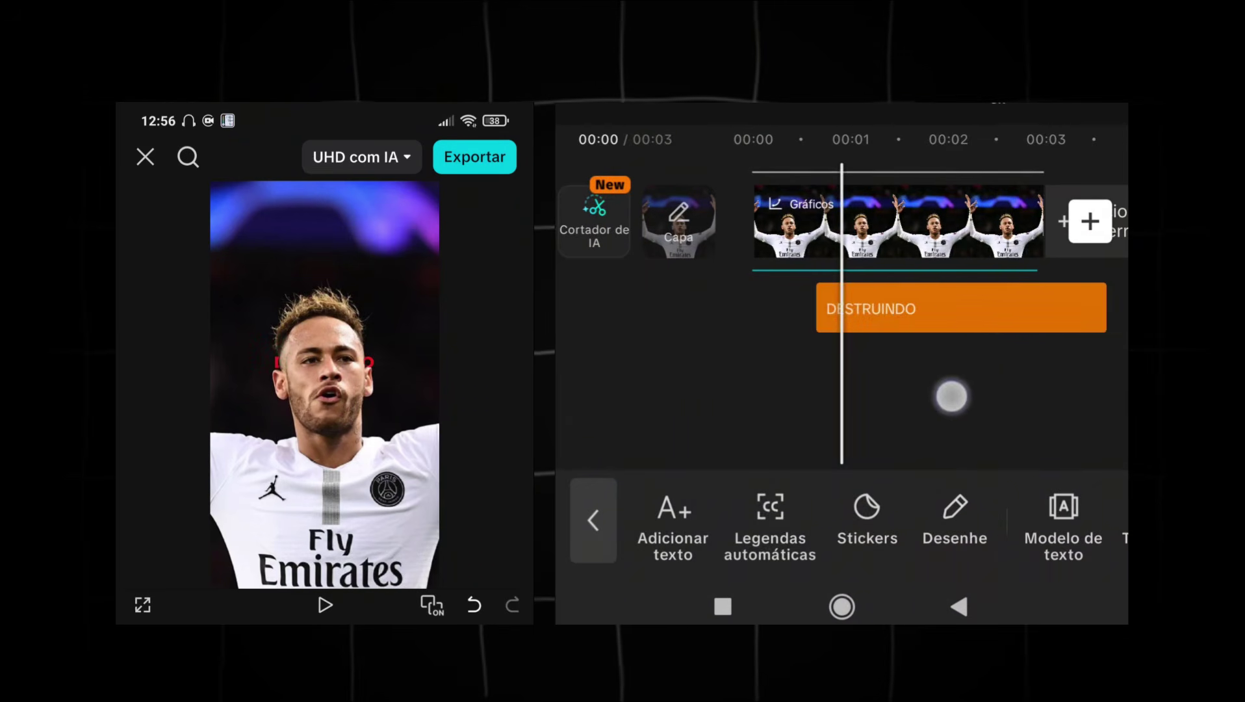
pyautogui.moveTo(951, 396)
pyautogui.mouseDown()
pyautogui.moveTo(986, 403)
pyautogui.moveTo(955, 408)
pyautogui.mouseUp()
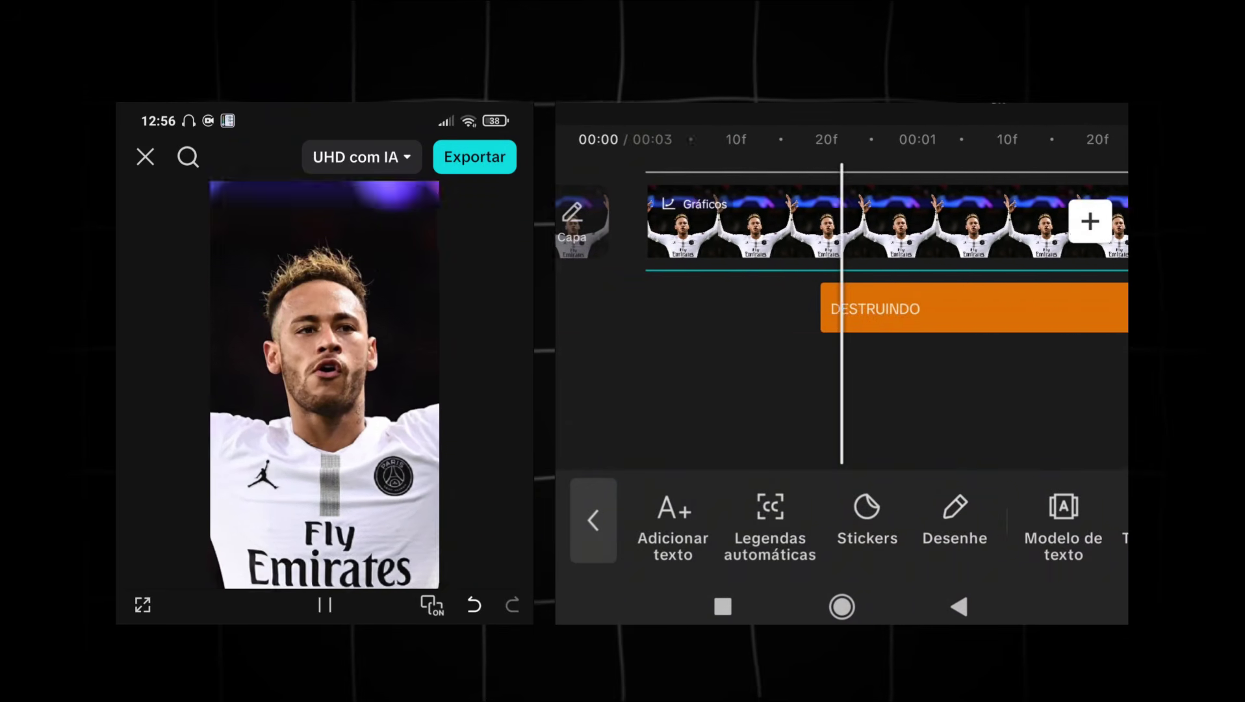
pyautogui.moveTo(812, 319); pyautogui.dragTo(1009, 394)
pyautogui.click(325, 605)
pyautogui.moveTo(637, 392); pyautogui.dragTo(734, 392)
pyautogui.moveTo(991, 312); pyautogui.dragTo(954, 309)
pyautogui.click(325, 604)
pyautogui.click(325, 605)
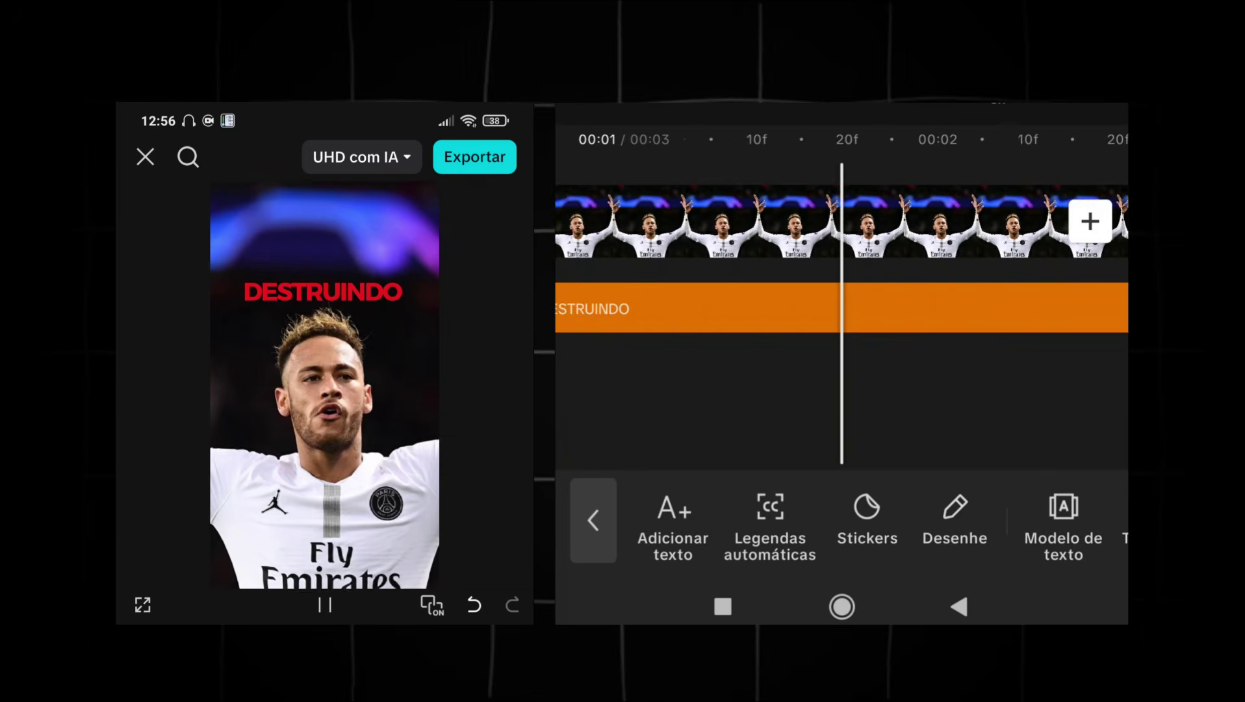
# Add a keyframe to the DESTRUINDO text at the photo's zoom keyframe, at 1 s 10 frames
pyautogui.moveTo(870, 370); pyautogui.dragTo(1043, 389)
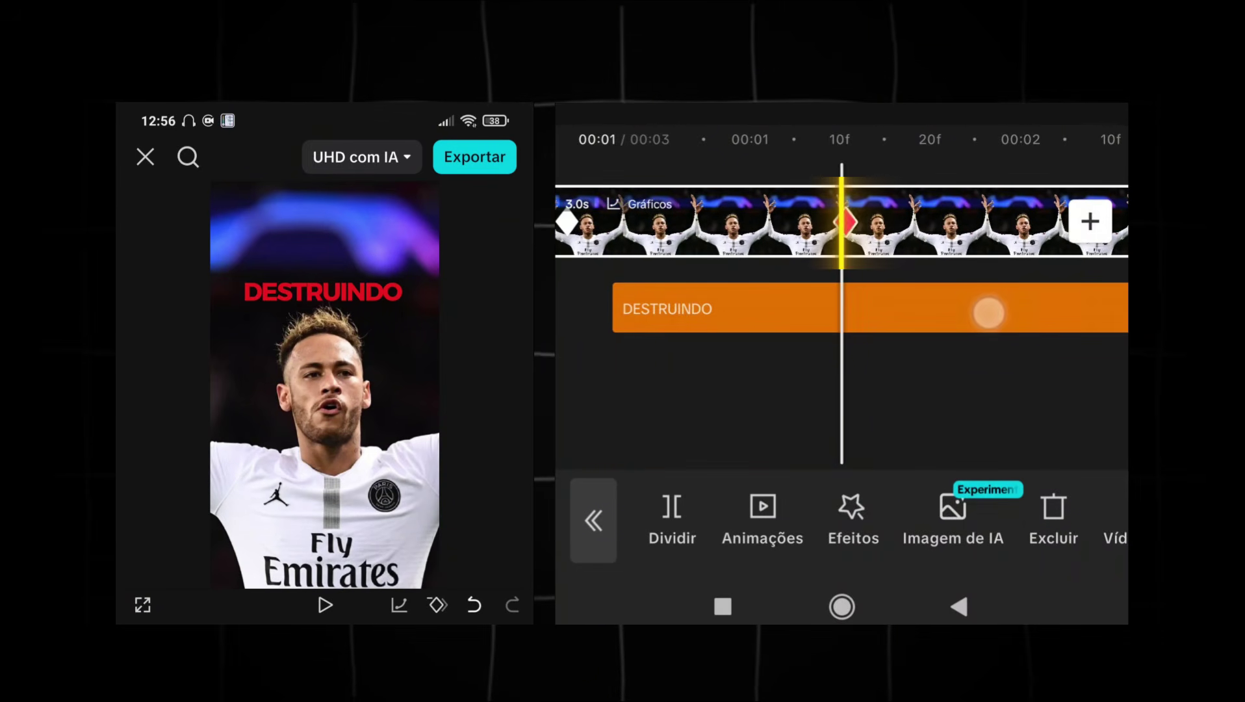
pyautogui.click(988, 313)
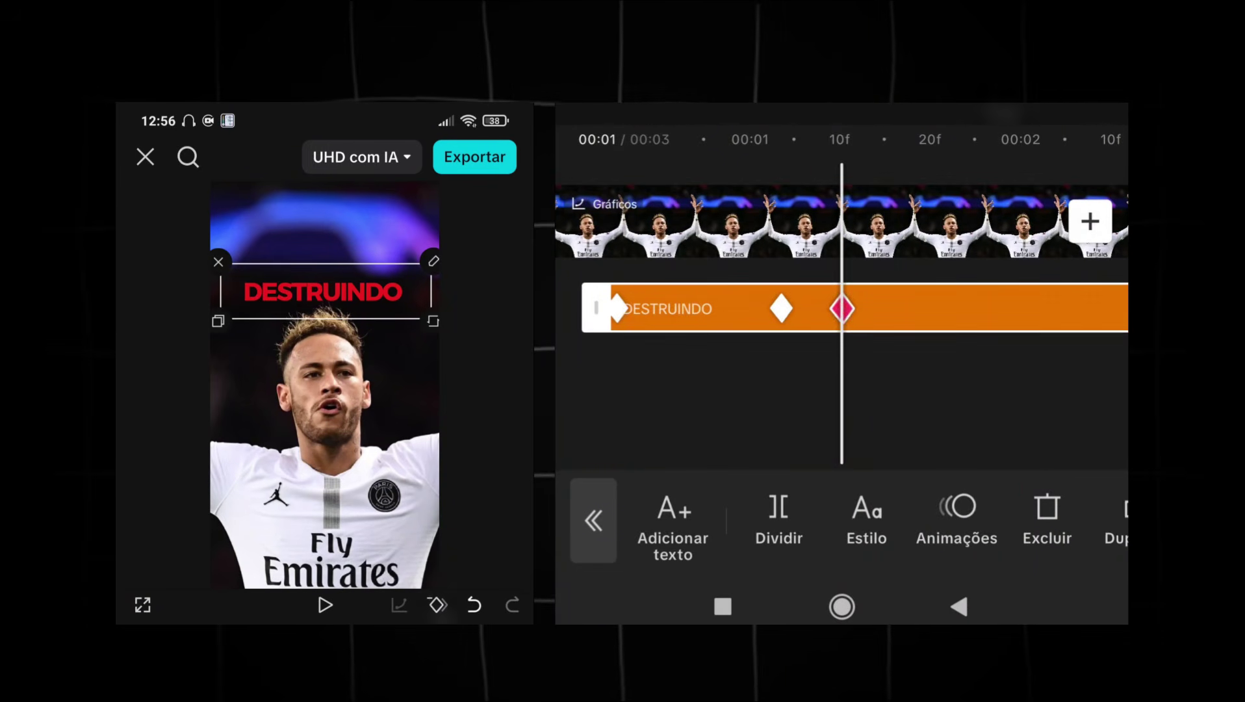
# At the end of the photo's zoom, lower the DESTRUINDO text to a Y position of 373
pyautogui.moveTo(1004, 395); pyautogui.dragTo(799, 410)
pyautogui.click(971, 222)
pyautogui.moveTo(990, 379); pyautogui.dragTo(757, 385)
pyautogui.moveTo(1001, 493); pyautogui.dragTo(656, 497)
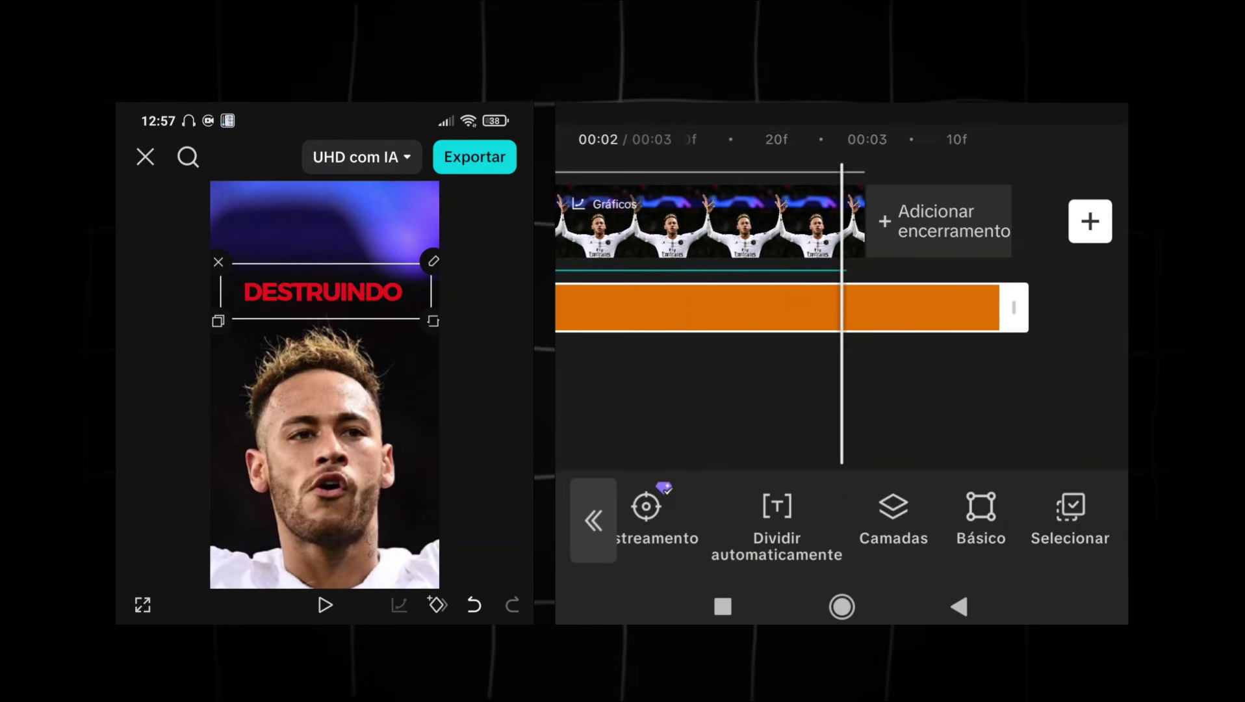
pyautogui.click(980, 506)
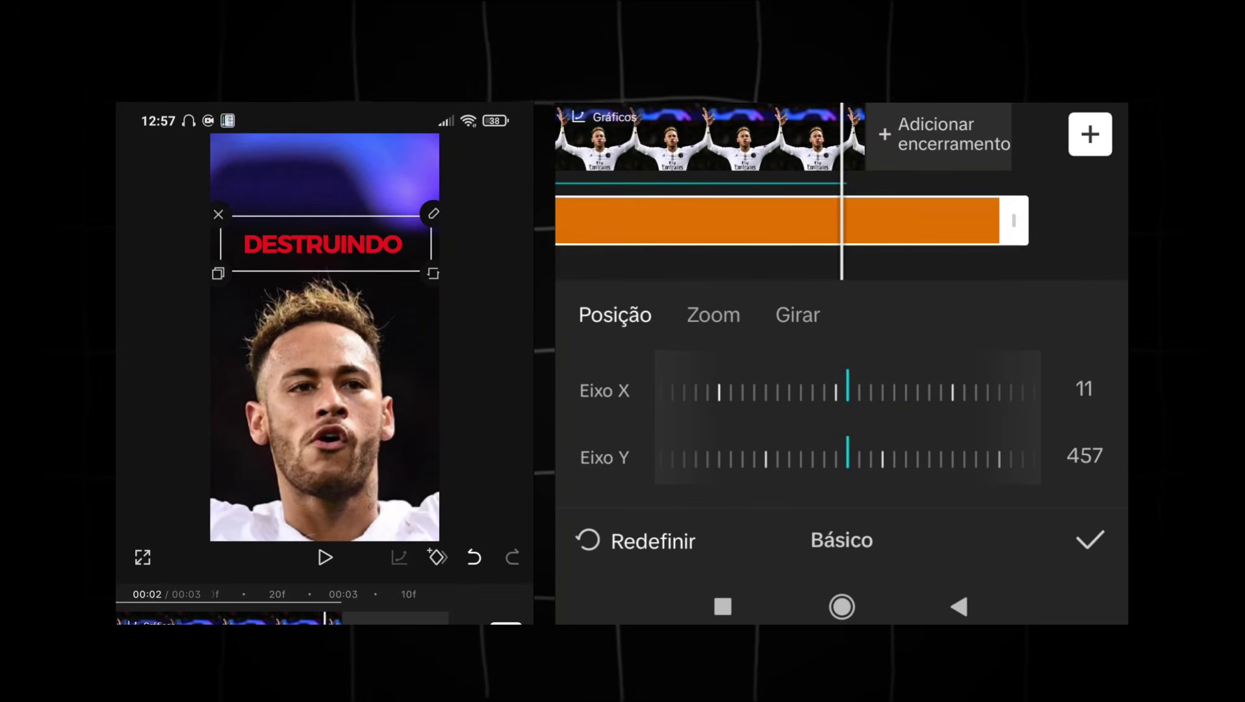
pyautogui.moveTo(840, 459); pyautogui.dragTo(878, 459)
pyautogui.moveTo(812, 250); pyautogui.dragTo(925, 264)
# Reduce the scale of the DESTRUINDO text at this keyframe and fine-tune its X position over the head
pyautogui.click(713, 315)
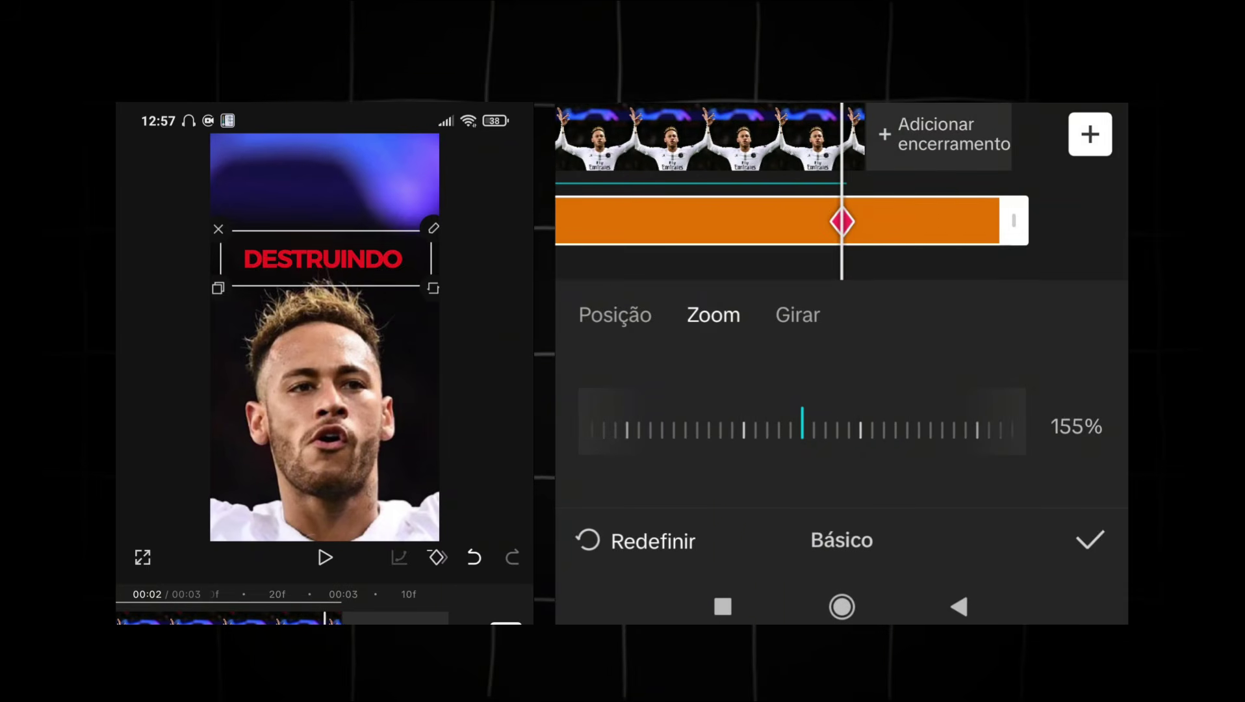
pyautogui.moveTo(887, 423); pyautogui.dragTo(984, 458)
pyautogui.click(615, 314)
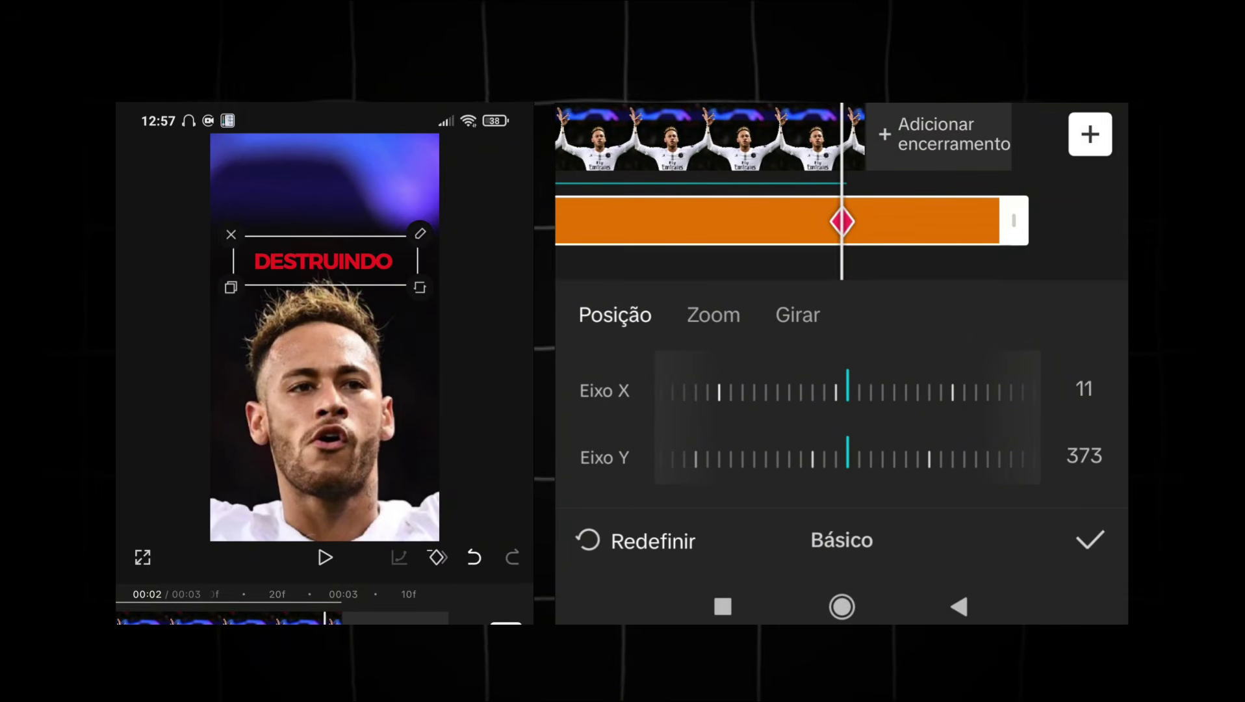
pyautogui.moveTo(908, 382); pyautogui.dragTo(975, 386)
pyautogui.click(1091, 537)
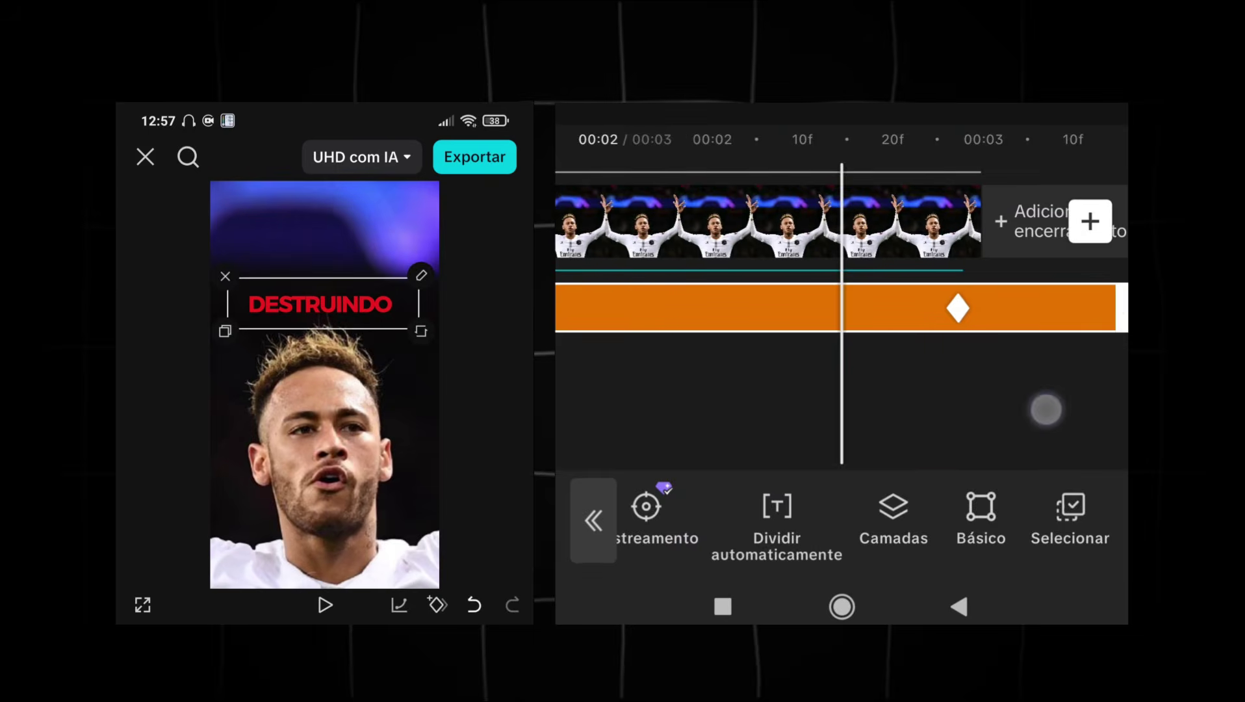
# Apply the S-shaped "Desacel..." easing graph to the text's movement leading to its last keyframe
pyautogui.click(402, 612)
pyautogui.moveTo(925, 463); pyautogui.dragTo(656, 458)
pyautogui.moveTo(918, 438); pyautogui.dragTo(747, 442)
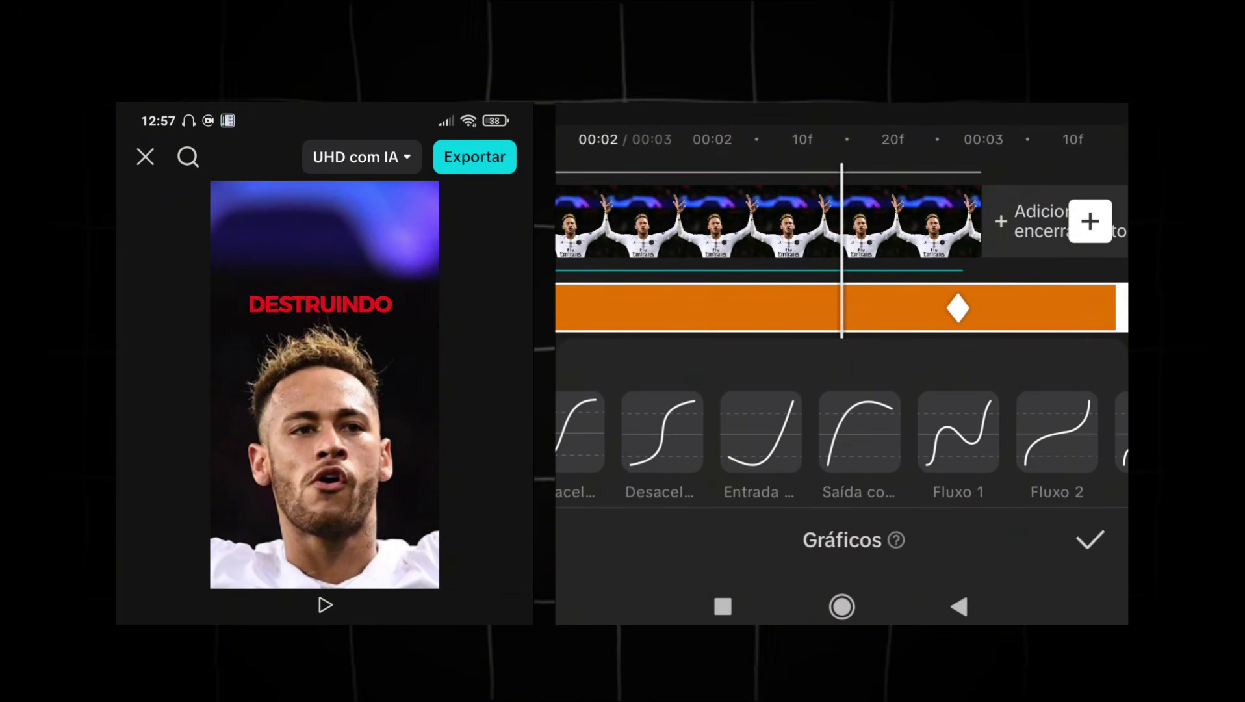
pyautogui.click(668, 431)
pyautogui.click(1089, 539)
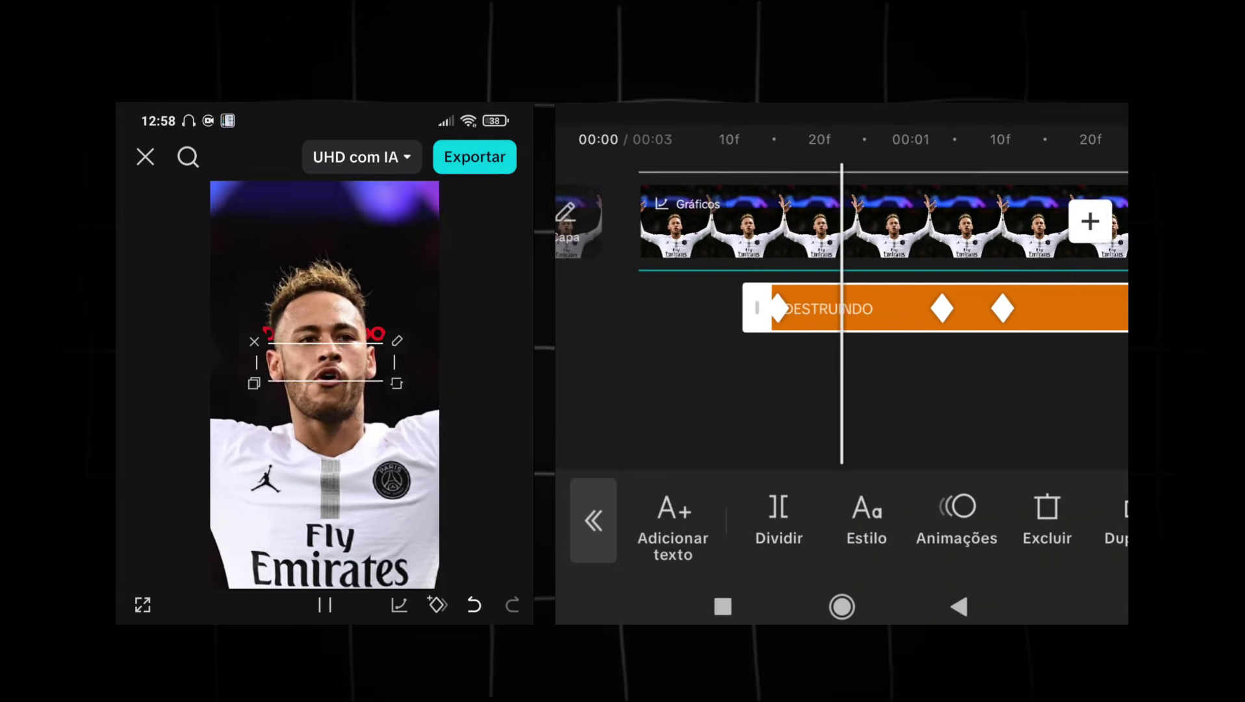
# Trim the end of the DESTRUINDO text clip to match the audio and play back the sequence
pyautogui.click(1049, 335)
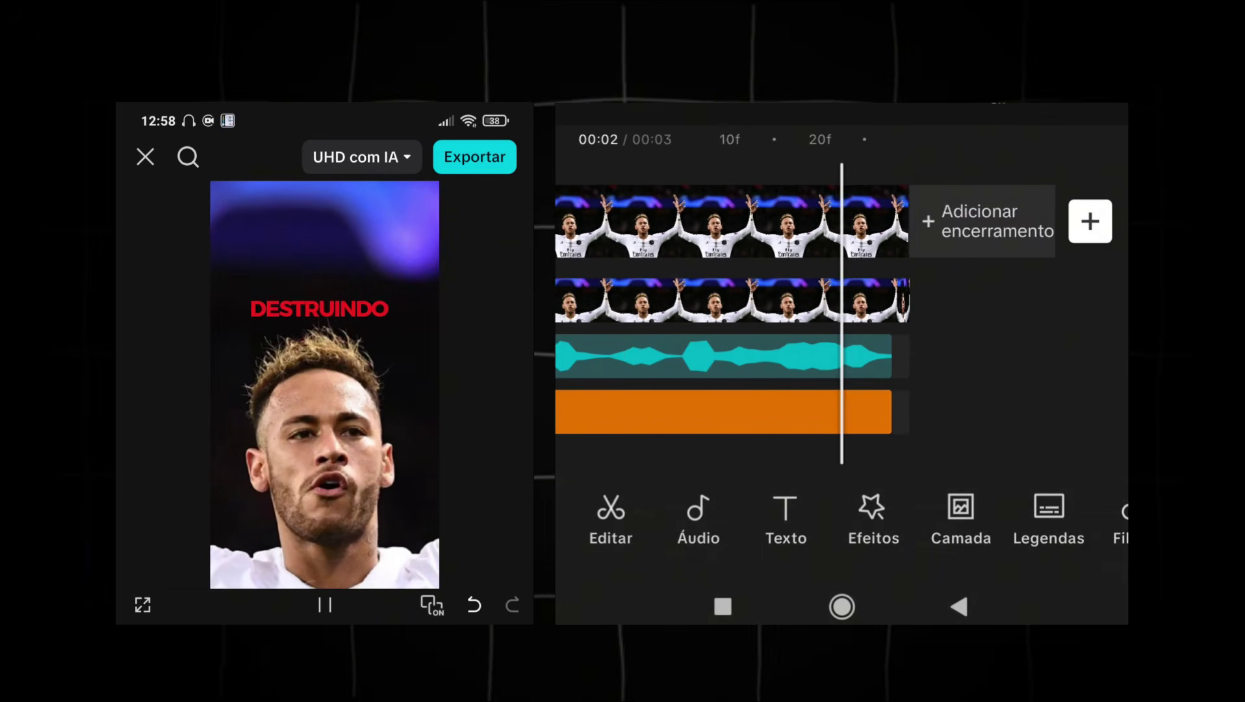
pyautogui.moveTo(1050, 335); pyautogui.dragTo(1118, 338)
pyautogui.click(325, 605)
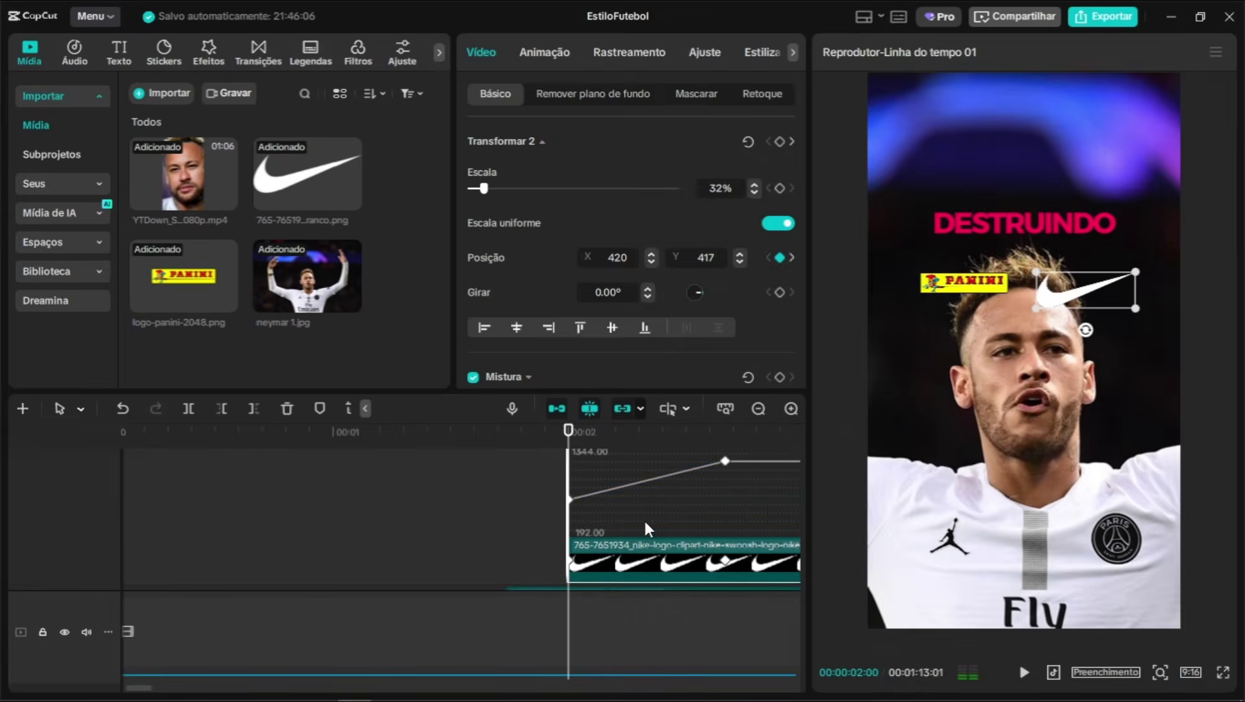
# In the desktop CapCut project, examine the Nike logo's position keyframe at 00:00:02:20
pyautogui.click(720, 408)
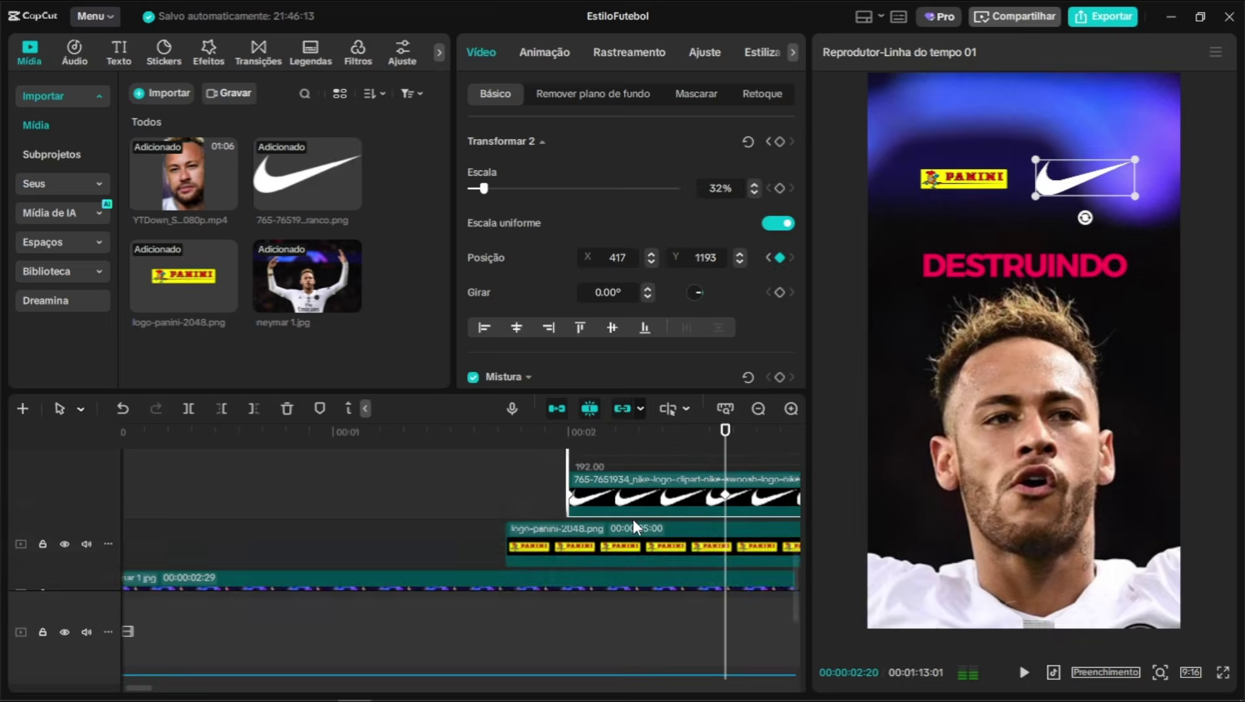
# Select the two logo clips beneath the cut-out photo layer and turn the Panini logo into a compound clip
pyautogui.keyDown('ctrl'); pyautogui.click(464, 507); pyautogui.keyUp('ctrl')
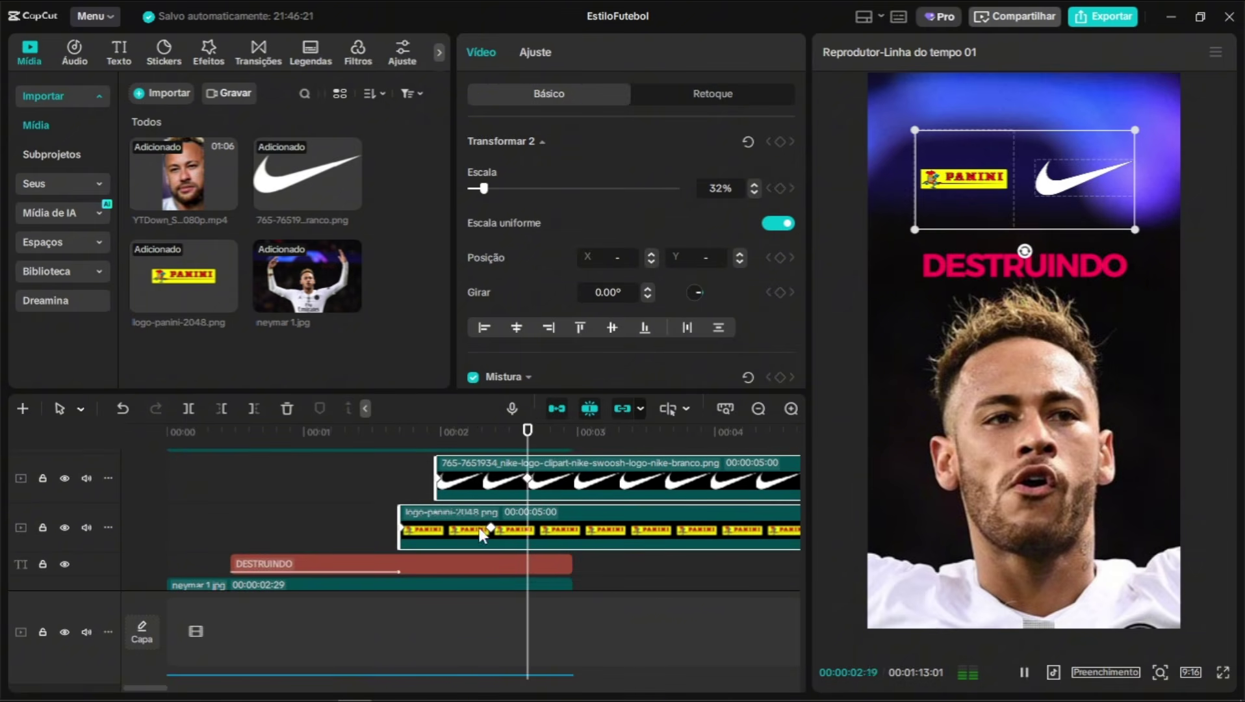
pyautogui.click(539, 529)
pyautogui.scroll(2, 455, 529)
pyautogui.rightClick(367, 530)
pyautogui.click(468, 318)
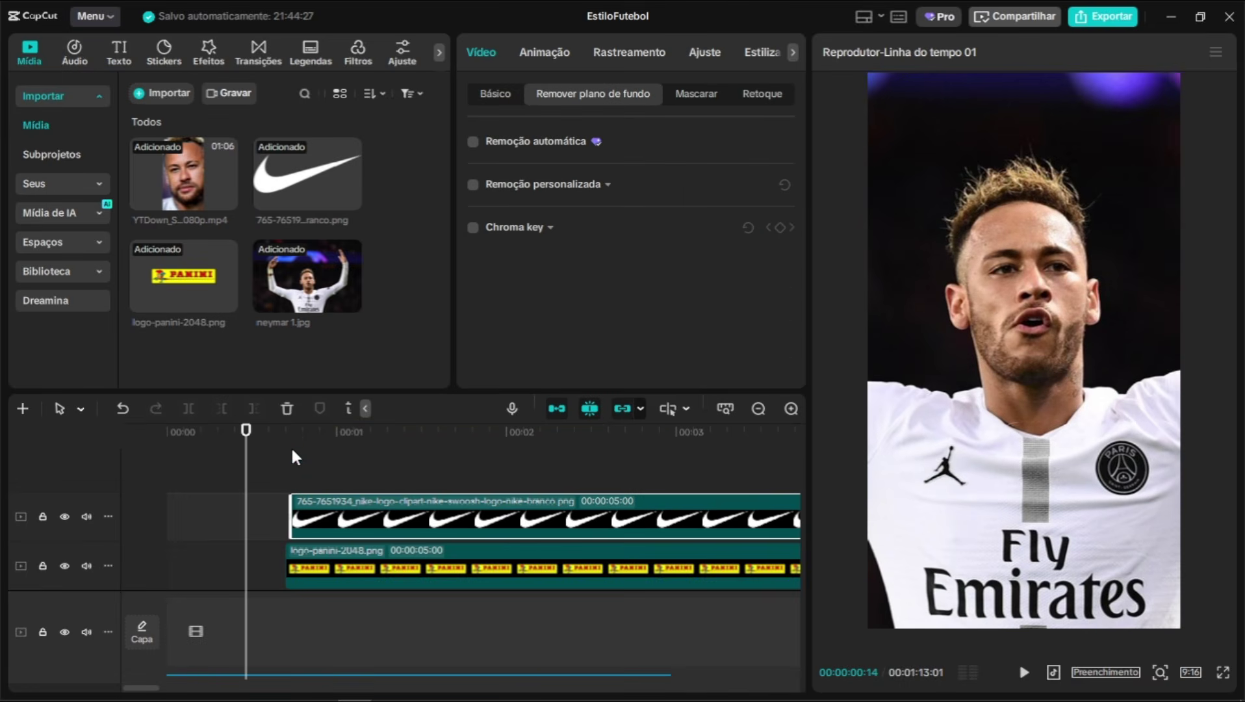
# Select the Nike and Panini logo clips together and move them along the timeline to start at about 00:00:01:22
pyautogui.moveTo(296, 458); pyautogui.dragTo(400, 450)
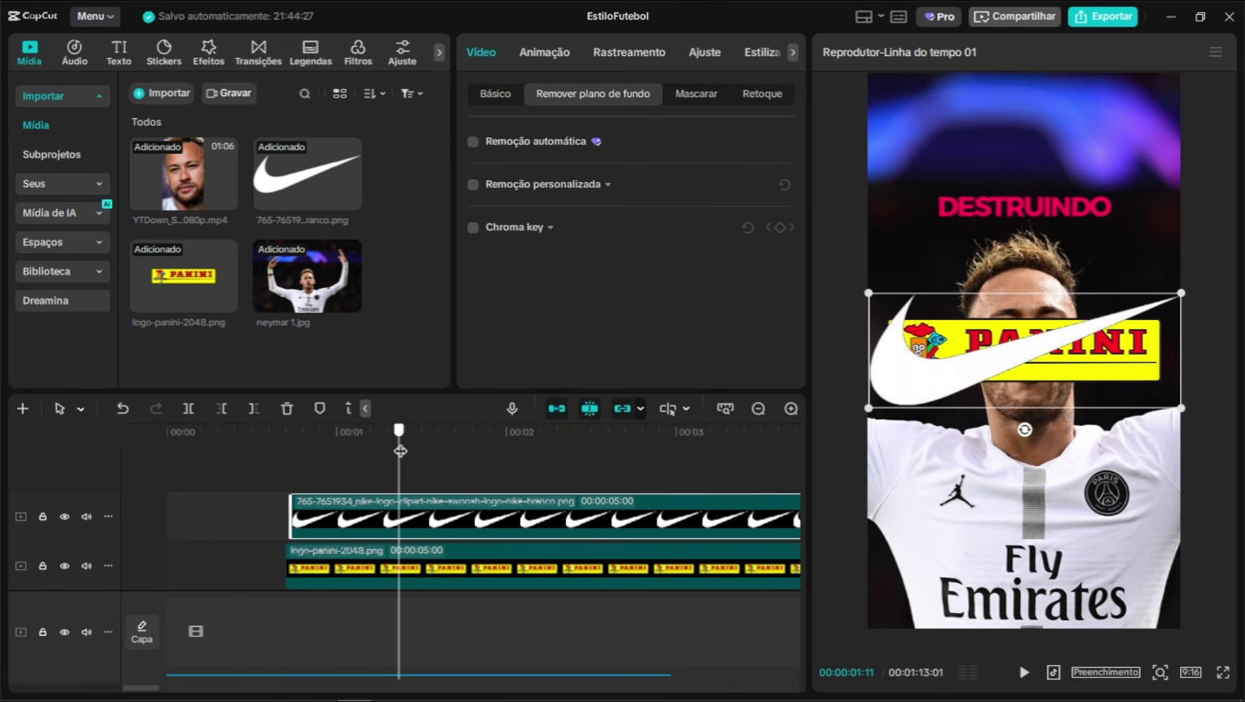
pyautogui.scroll(-1, 408, 496)
pyautogui.moveTo(264, 513); pyautogui.dragTo(364, 559)
pyautogui.moveTo(373, 513); pyautogui.dragTo(529, 459)
pyautogui.press('space')
pyautogui.click(504, 558)
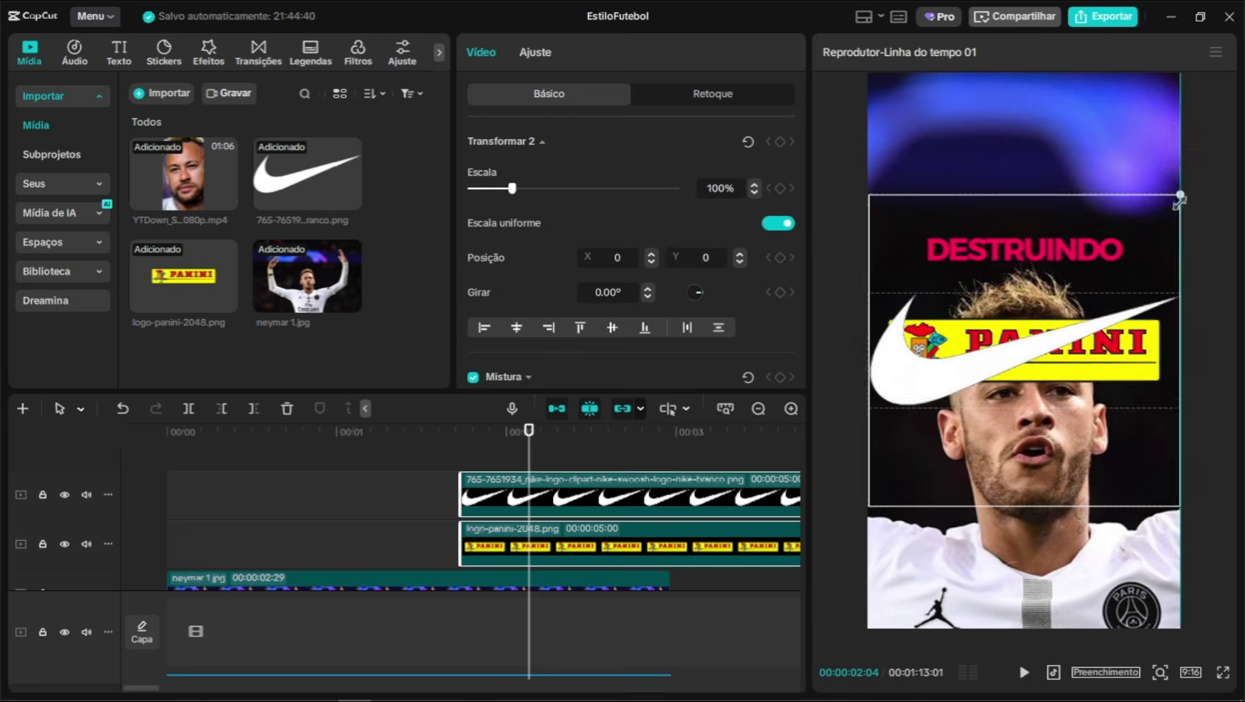
# Scale both logos down to 38% and move them above the DESTRUINDO text
pyautogui.moveTo(1181, 194); pyautogui.dragTo(1084, 290)
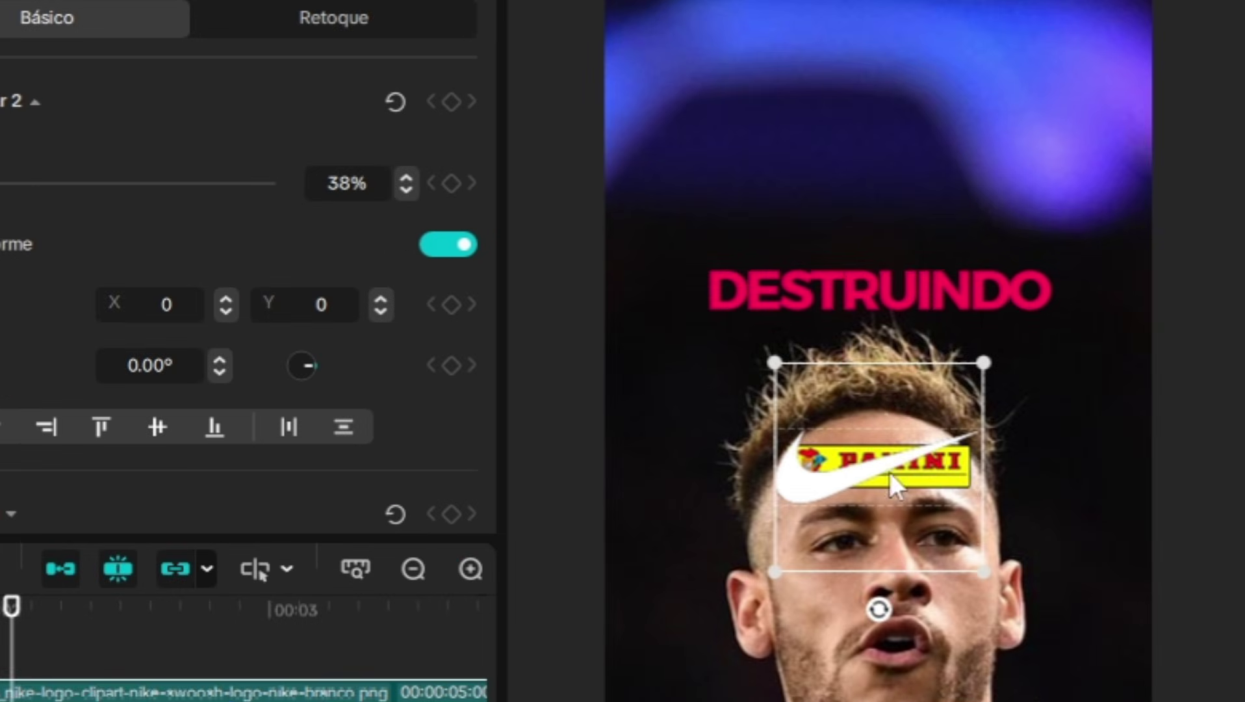
pyautogui.moveTo(890, 475); pyautogui.dragTo(882, 182)
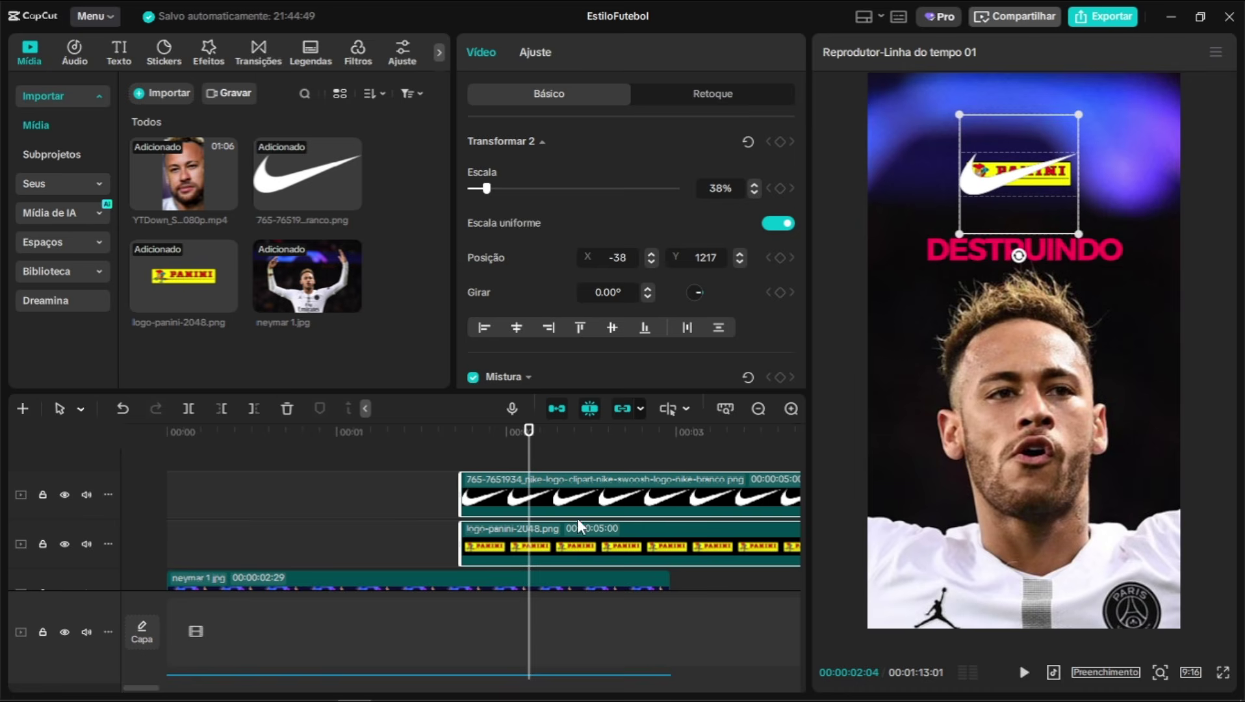
# Place the Panini and Nike logos side by side above DESTRUINDO, at 32% scale and about X -417 and X 417
pyautogui.click(588, 491)
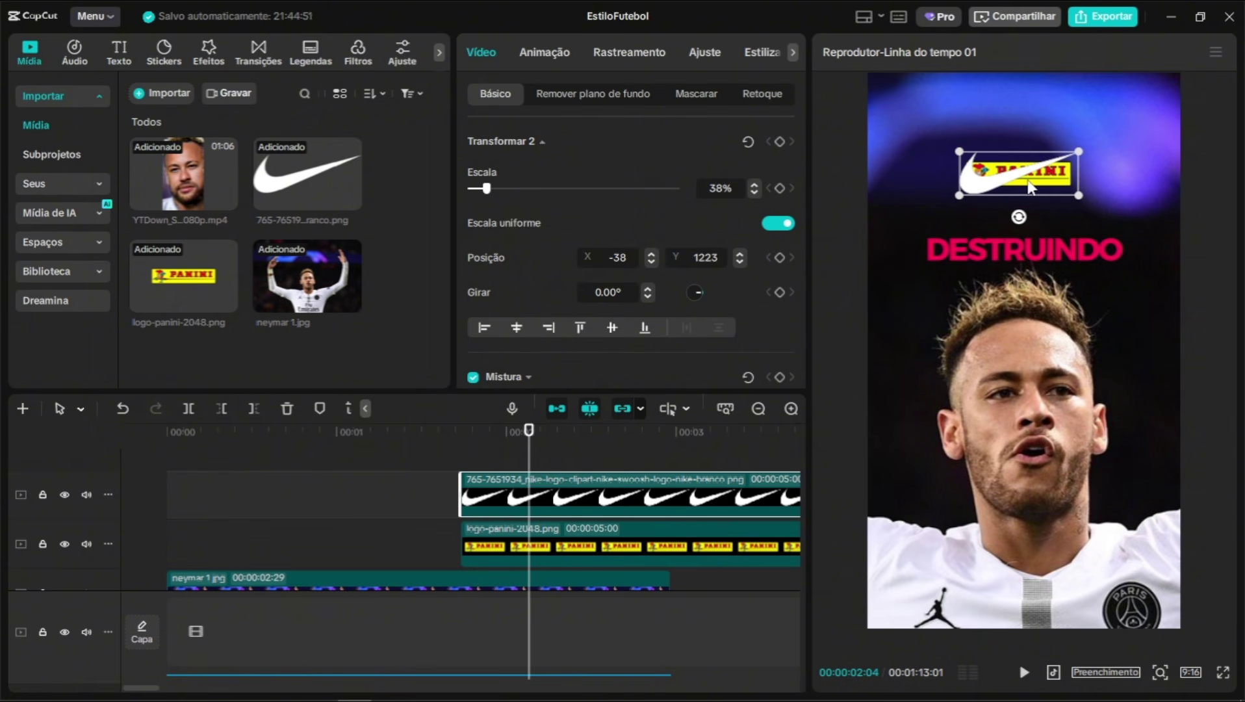
pyautogui.click(981, 181)
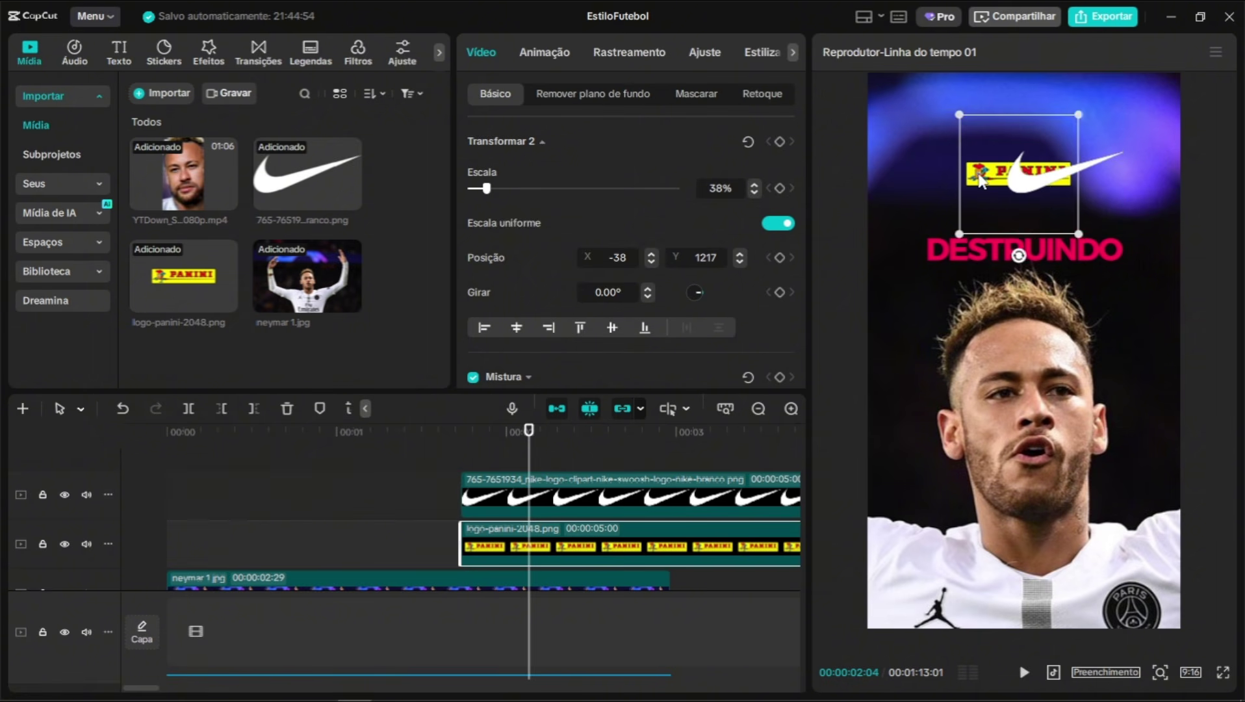
pyautogui.moveTo(926, 180); pyautogui.dragTo(882, 182)
pyautogui.keyDown('ctrl'); pyautogui.click(1044, 183); pyautogui.keyUp('ctrl')
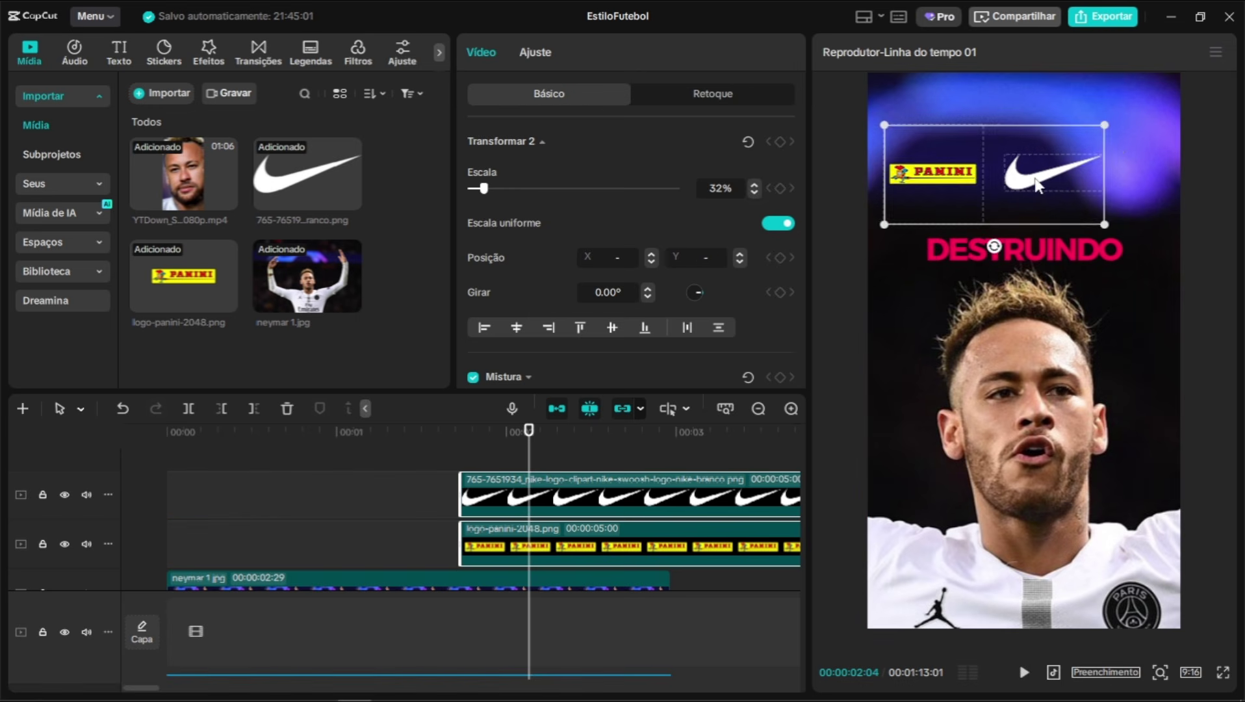
pyautogui.moveTo(1044, 183); pyautogui.dragTo(1063, 182)
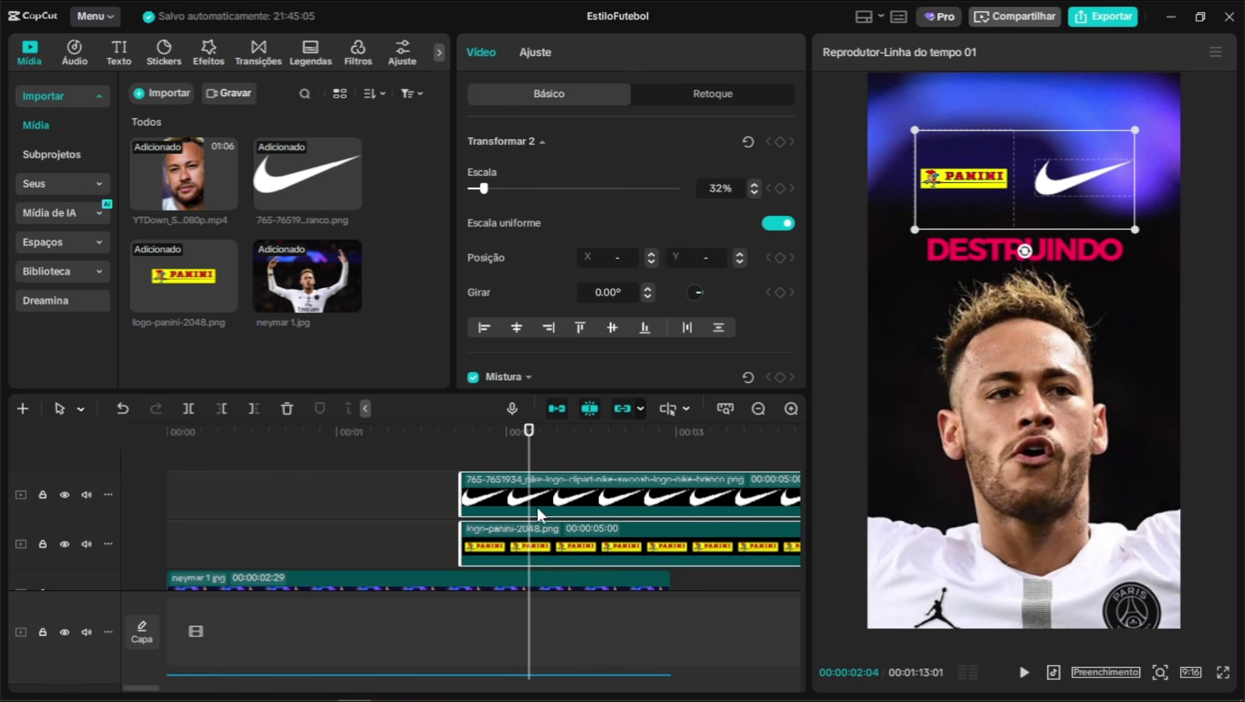
# Stagger the Nike logo clip so that it starts at 00:00:02:00, after the Panini clip
pyautogui.click(572, 512)
pyautogui.moveTo(530, 446); pyautogui.dragTo(505, 446)
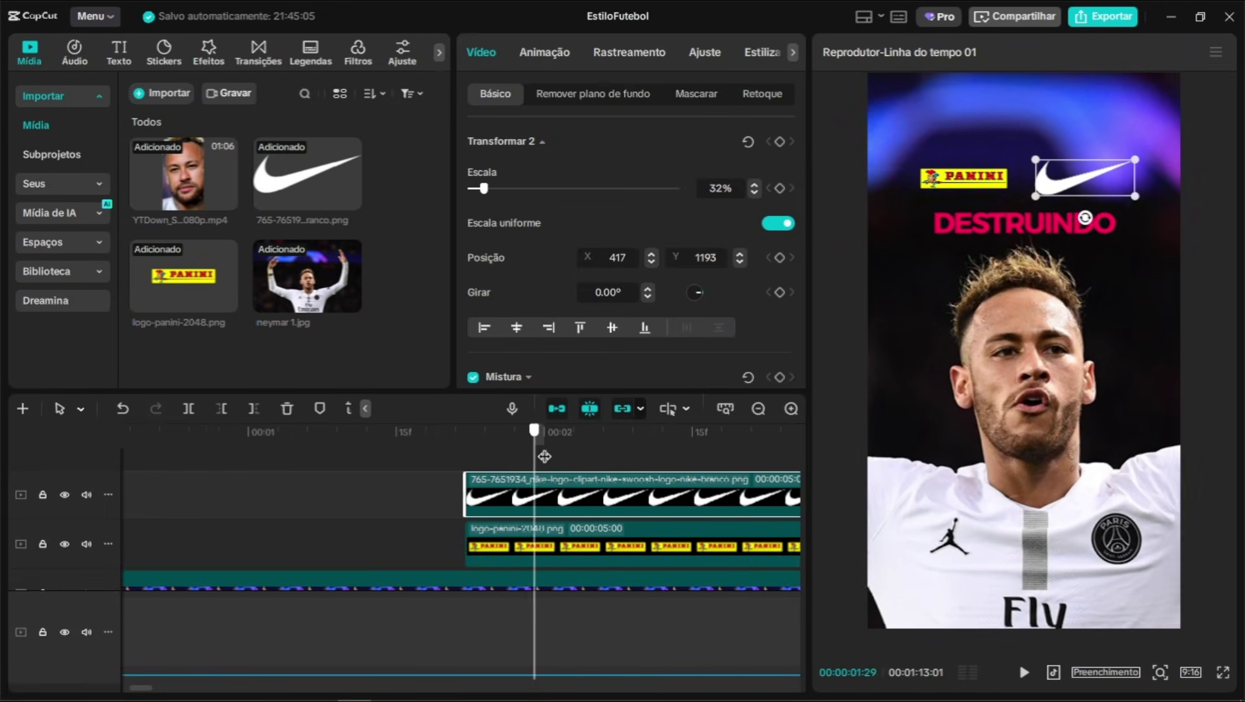
pyautogui.moveTo(496, 507); pyautogui.dragTo(528, 510)
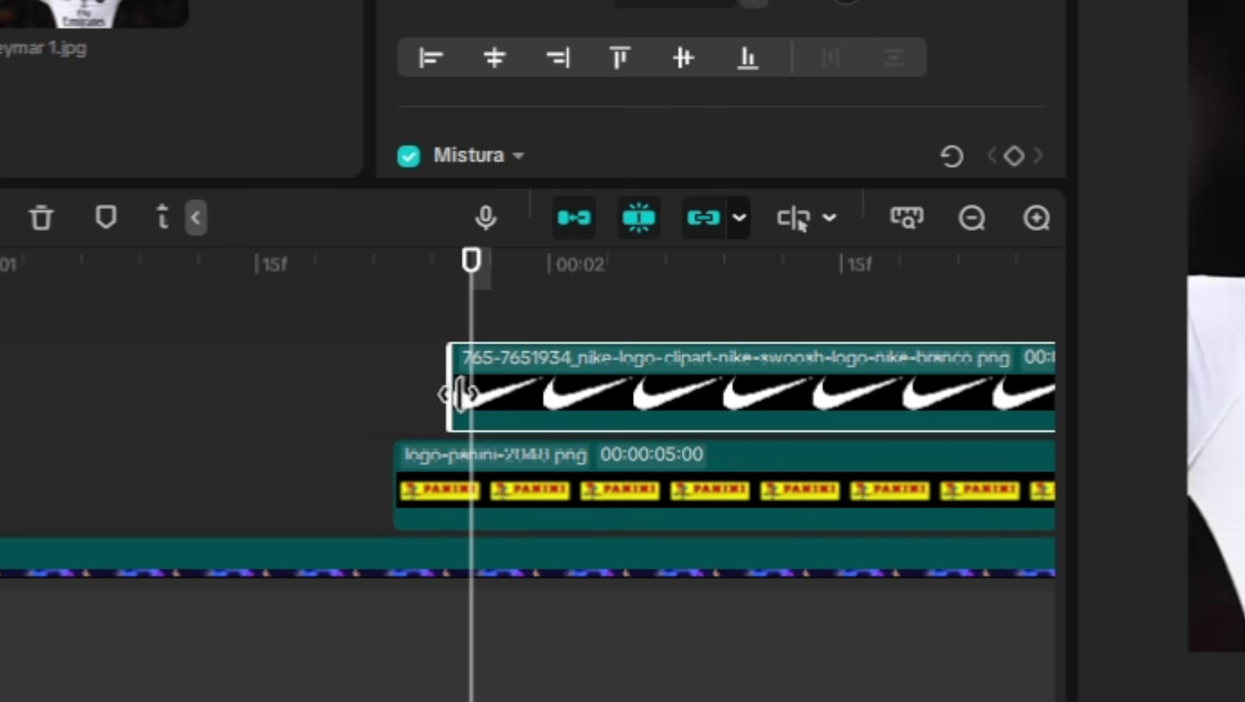
pyautogui.moveTo(470, 391); pyautogui.dragTo(358, 324)
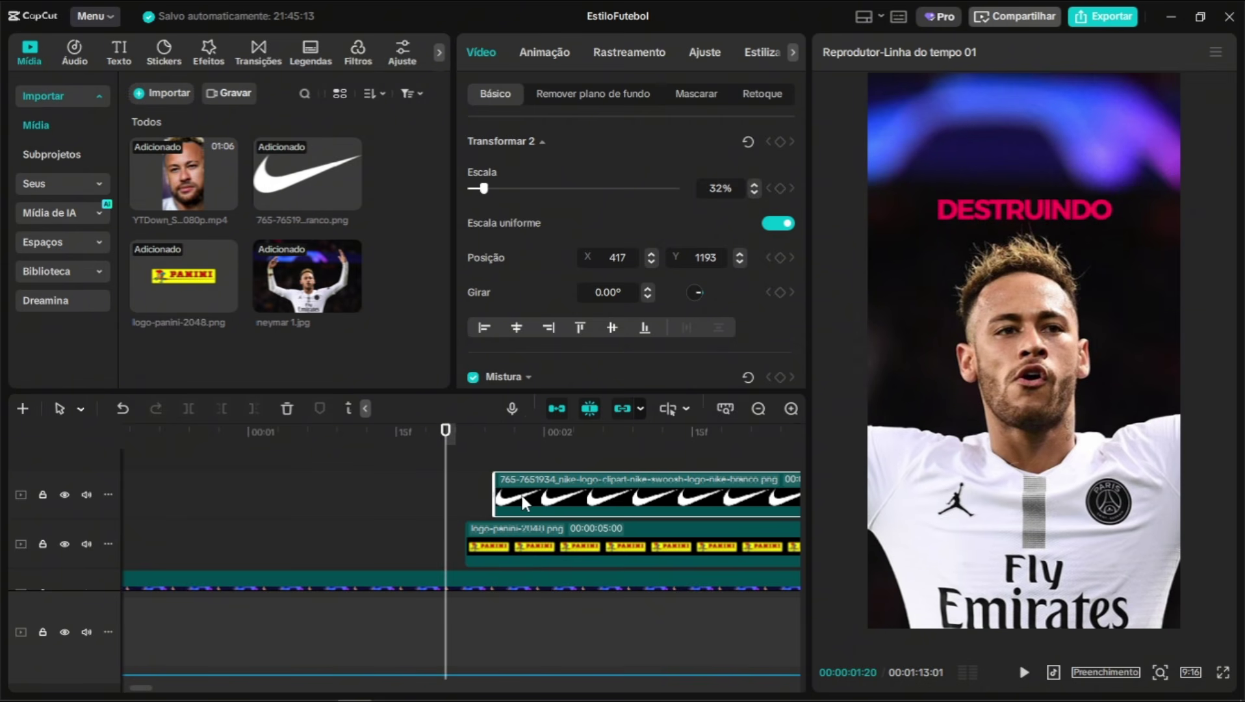
pyautogui.moveTo(525, 502); pyautogui.dragTo(577, 502)
# Add a position keyframe to the Panini logo at 00:00:02:12
pyautogui.click(468, 530)
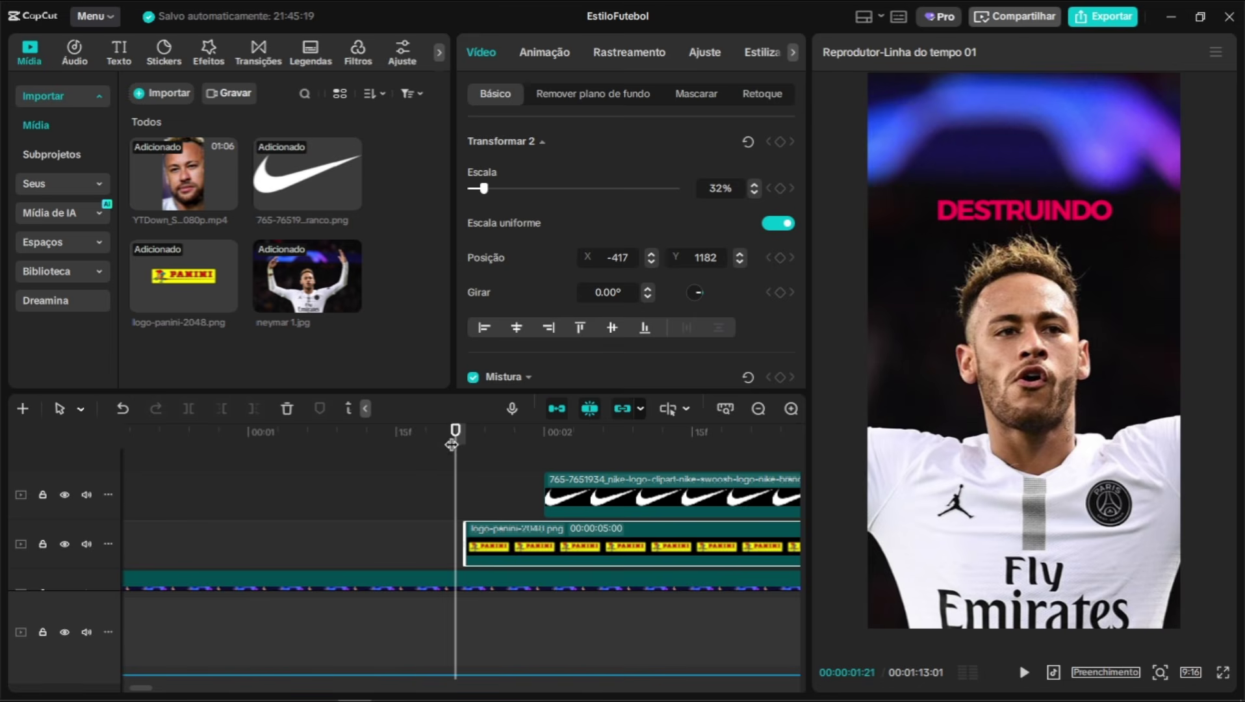
pyautogui.moveTo(451, 445); pyautogui.dragTo(463, 444)
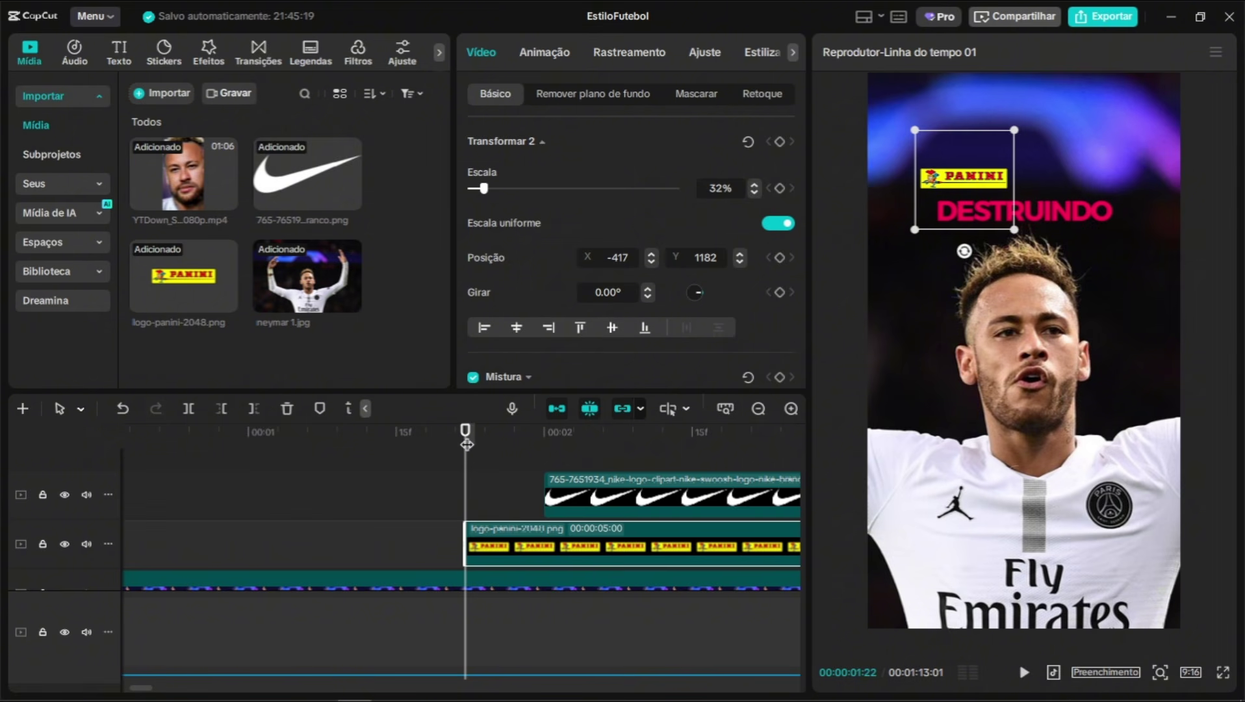
pyautogui.press('space')
pyautogui.press('space')
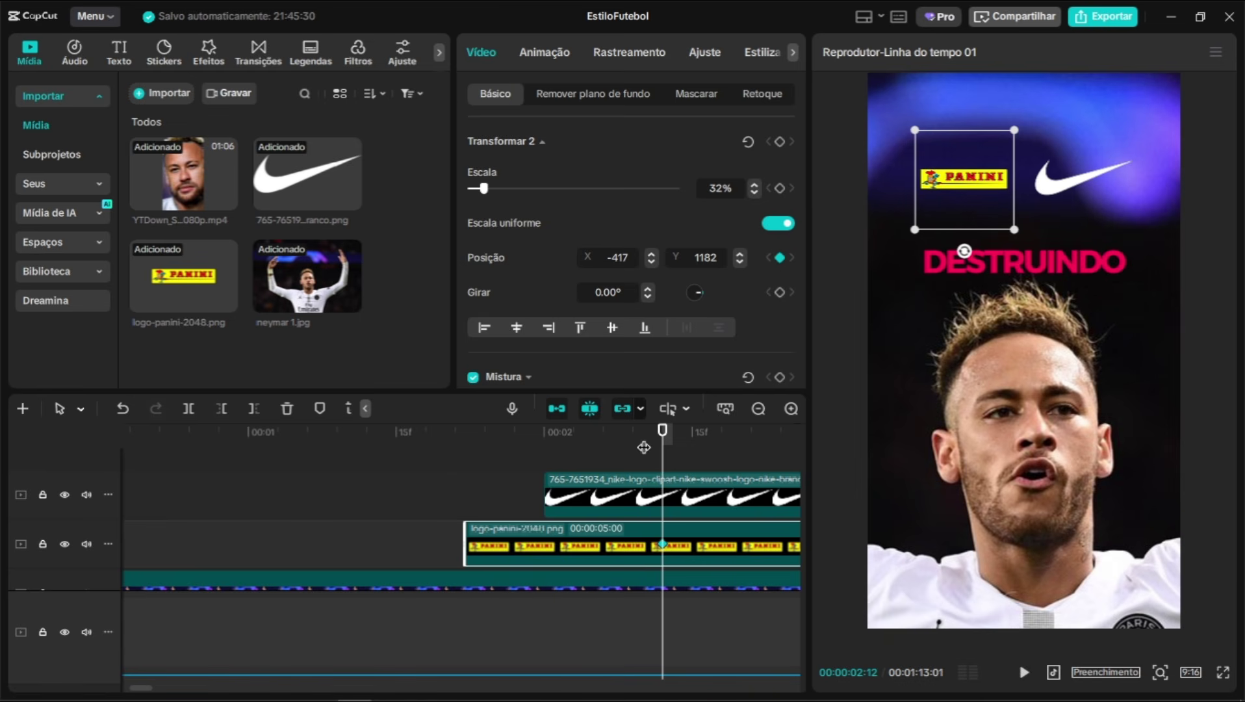
# At the Panini clip's start, 00:00:01:22, lower the logo over the player's head to X -414, Y 296
pyautogui.click(466, 476)
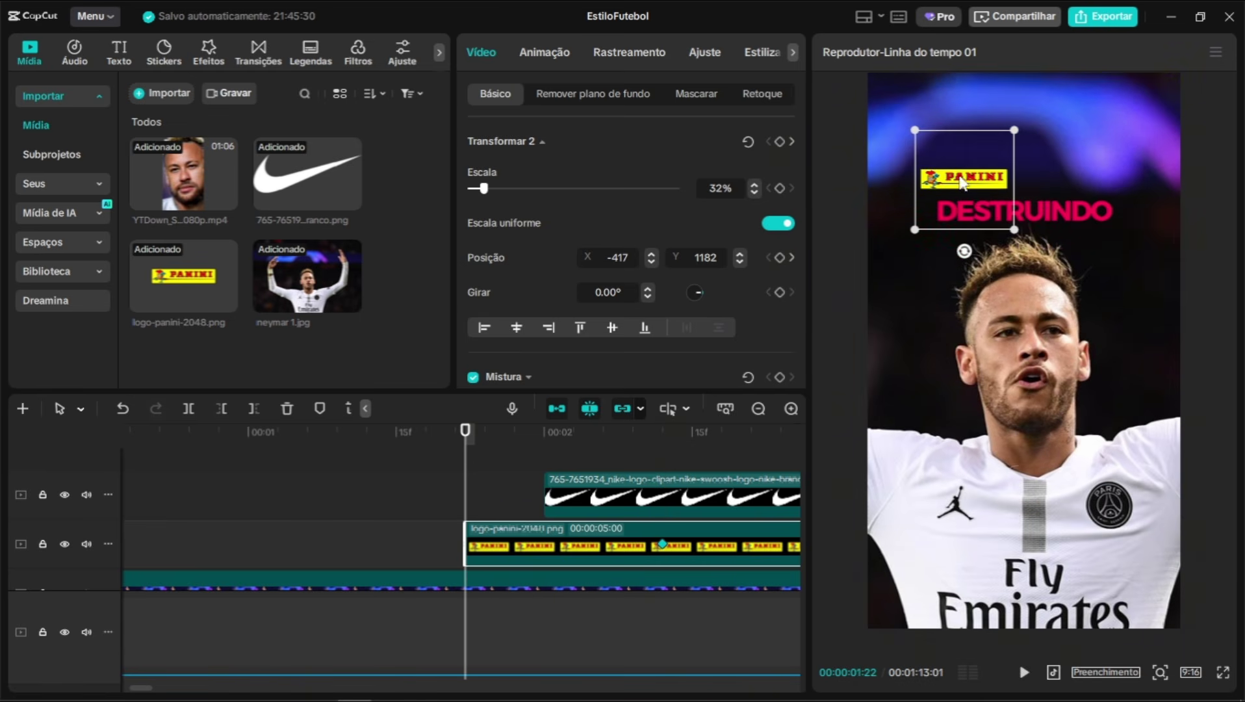
pyautogui.moveTo(961, 180); pyautogui.dragTo(948, 258)
pyautogui.moveTo(935, 310); pyautogui.dragTo(936, 324)
# Show the Panini clip's variable-speed keyframe animation and apply the "Desac...cular" preset curve to its vertical movement
pyautogui.rightClick(617, 546)
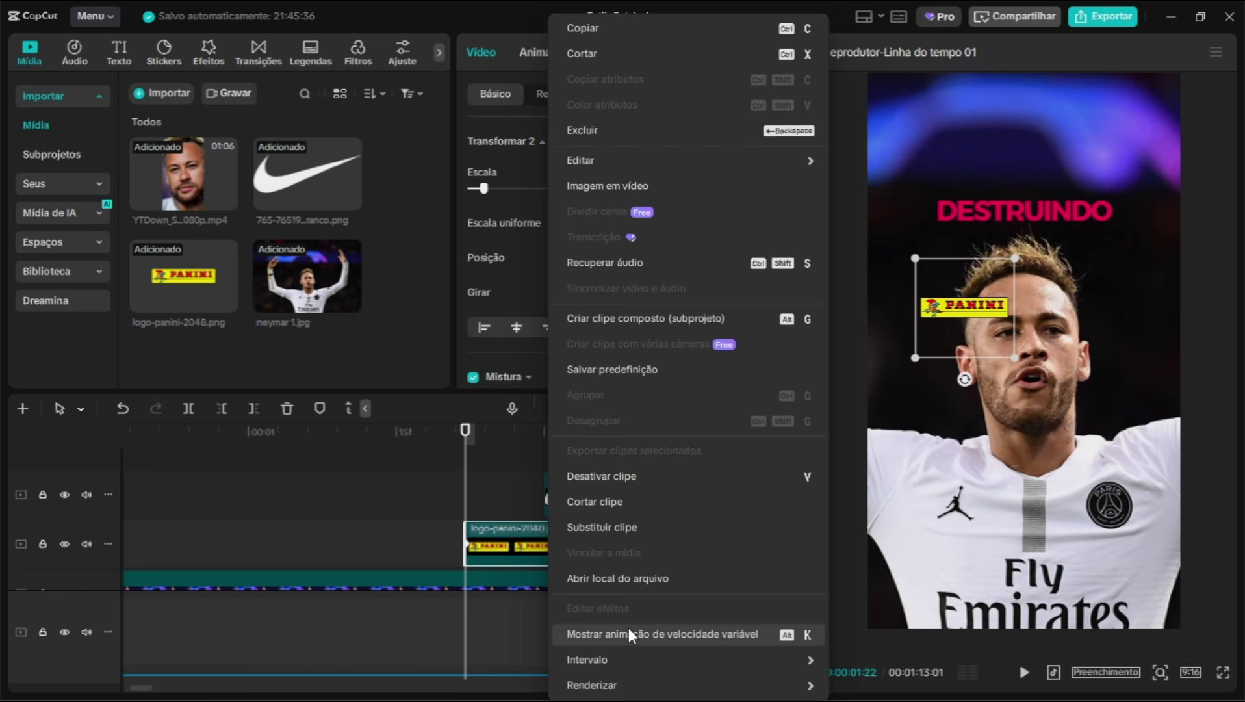
pyautogui.click(631, 634)
pyautogui.scroll(2, 570, 524)
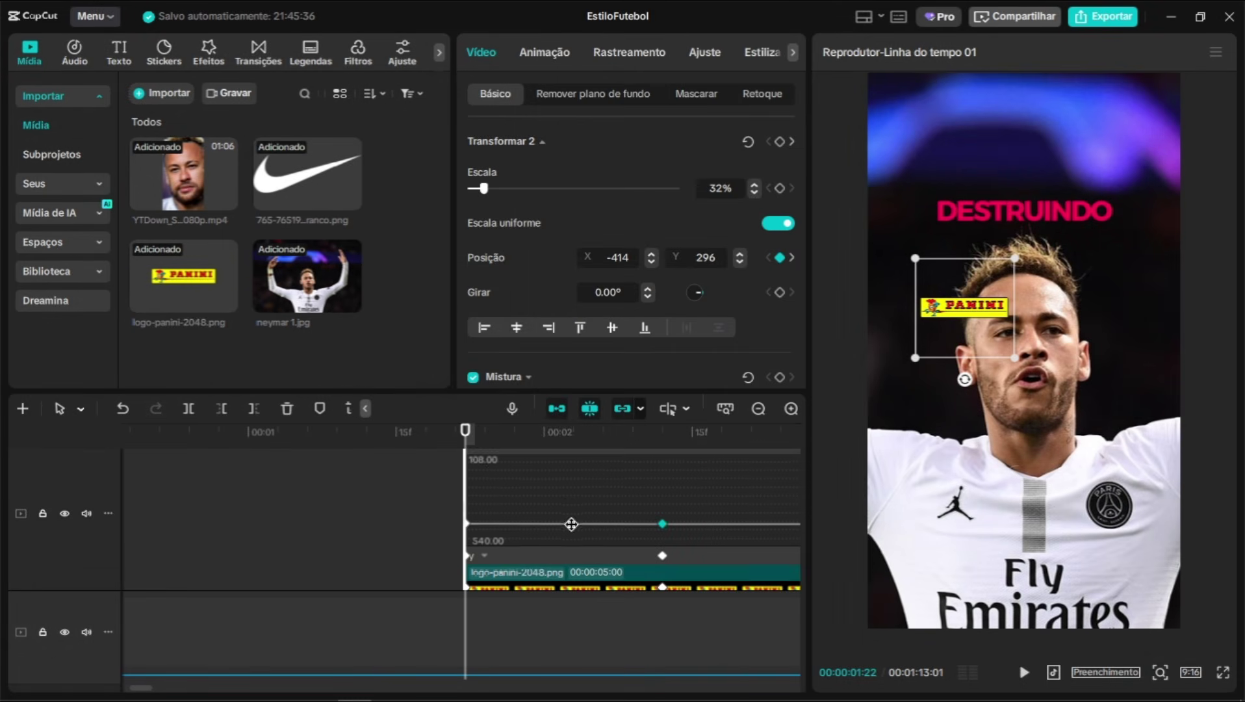
pyautogui.click(578, 557)
pyautogui.click(551, 513)
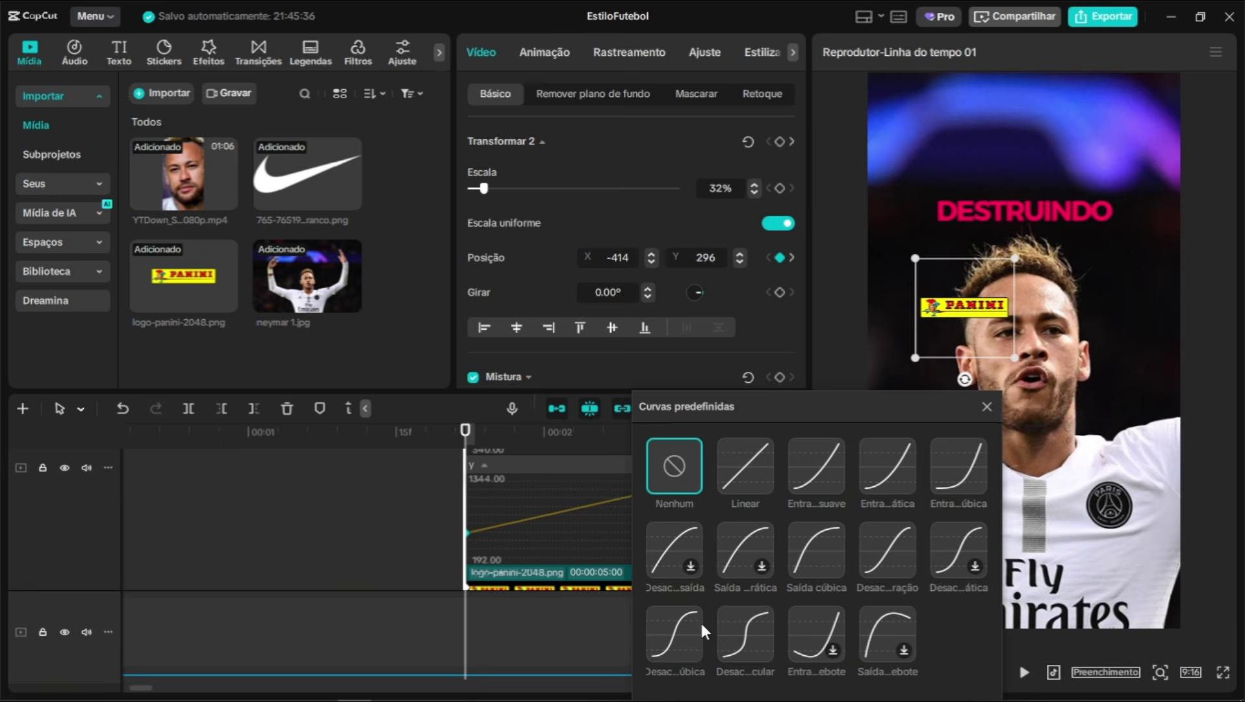
pyautogui.click(745, 631)
pyautogui.click(986, 406)
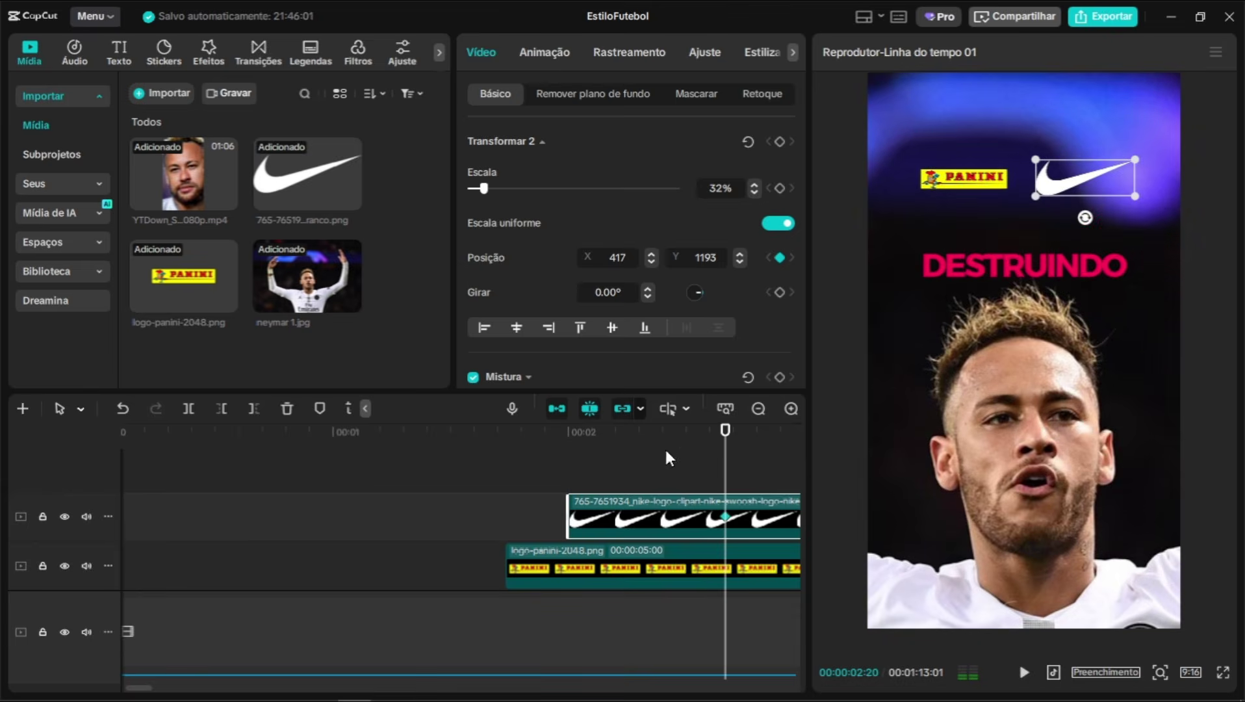
# Start the Nike logo's animation lower, at X 420, Y 417, and apply an S-shaped preset curve to its rise
pyautogui.press('Up')
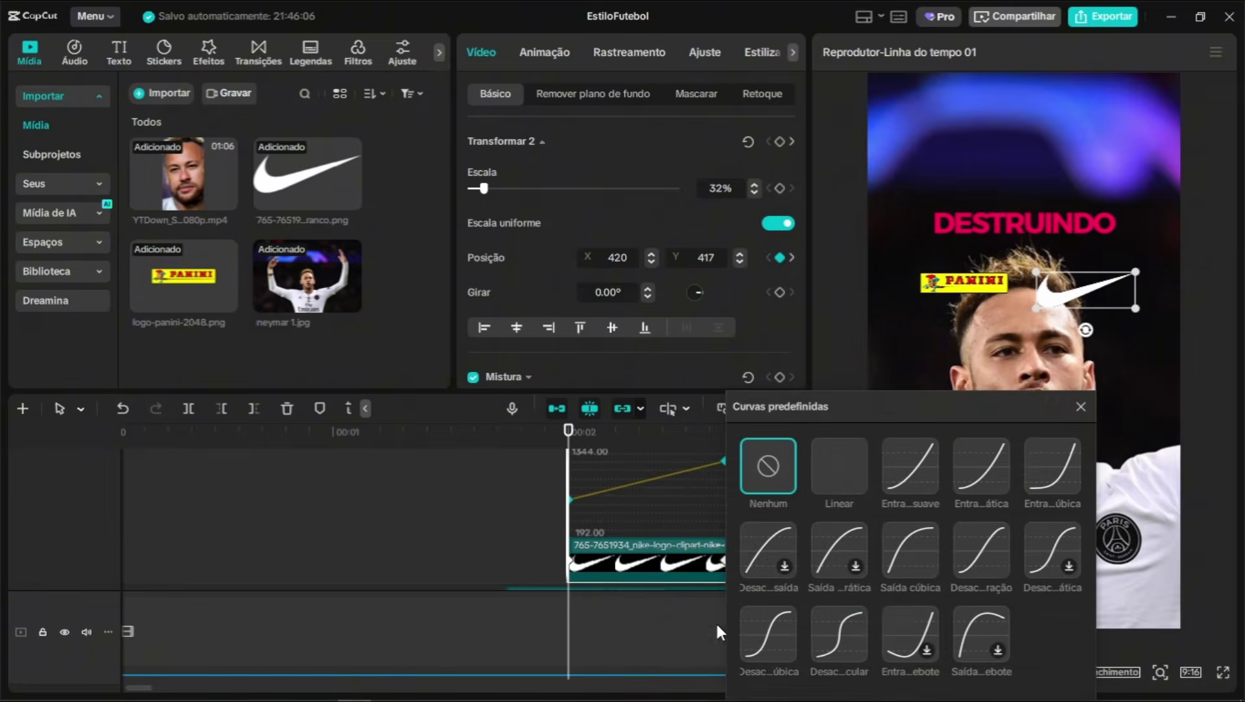
pyautogui.click(745, 632)
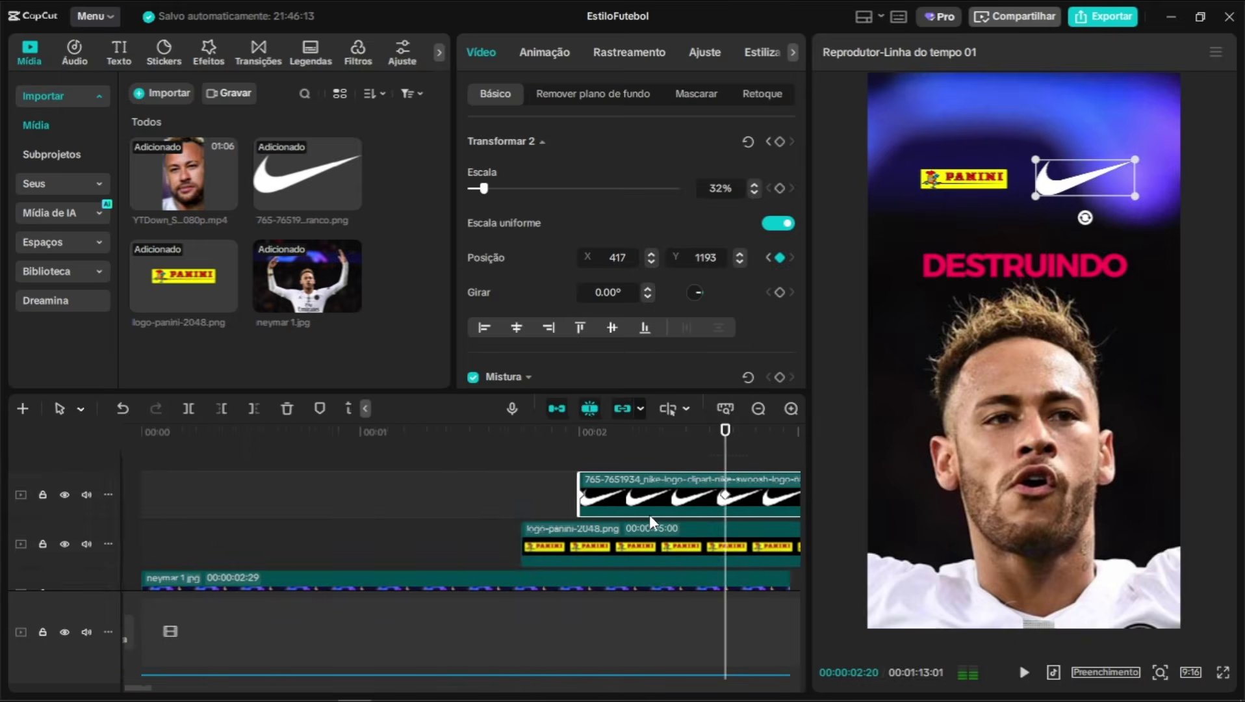
# Move both logo clips beneath the cut-out photo layer and above the DESTRUINDO text track
pyautogui.keyDown('ctrl'); pyautogui.click(650, 525); pyautogui.keyUp('ctrl')
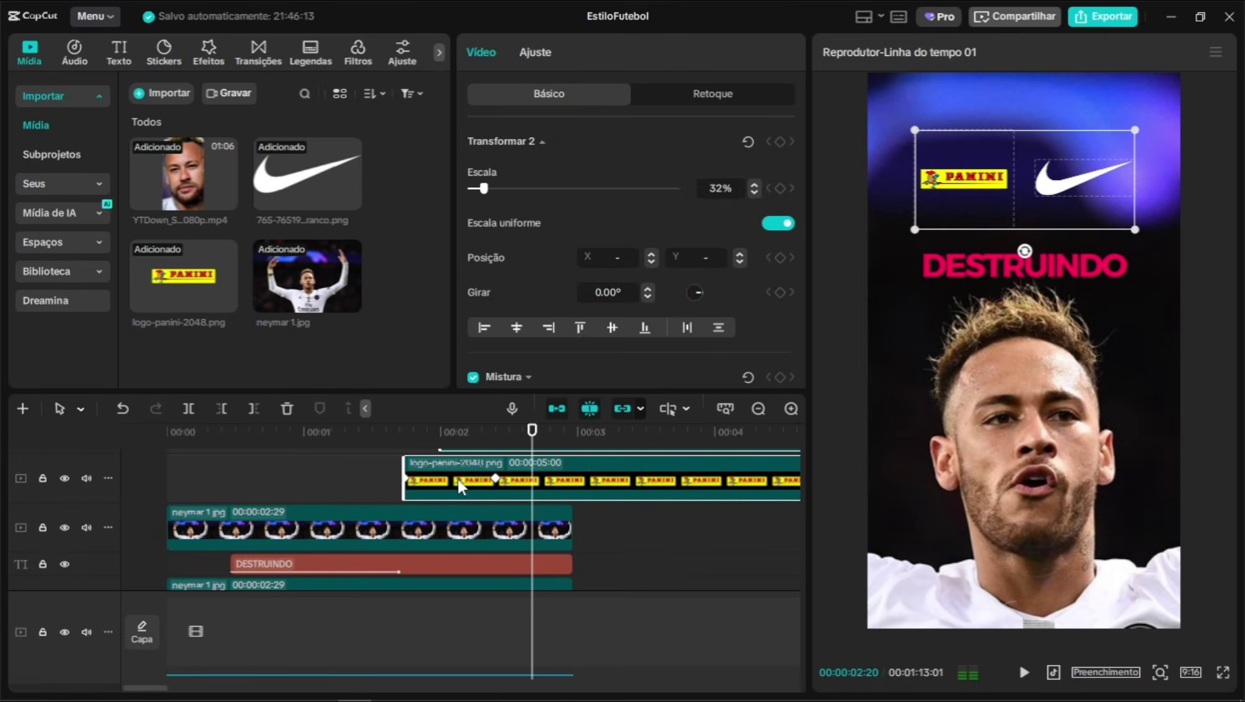
pyautogui.moveTo(455, 550); pyautogui.dragTo(453, 558)
pyautogui.moveTo(458, 560); pyautogui.dragTo(458, 530)
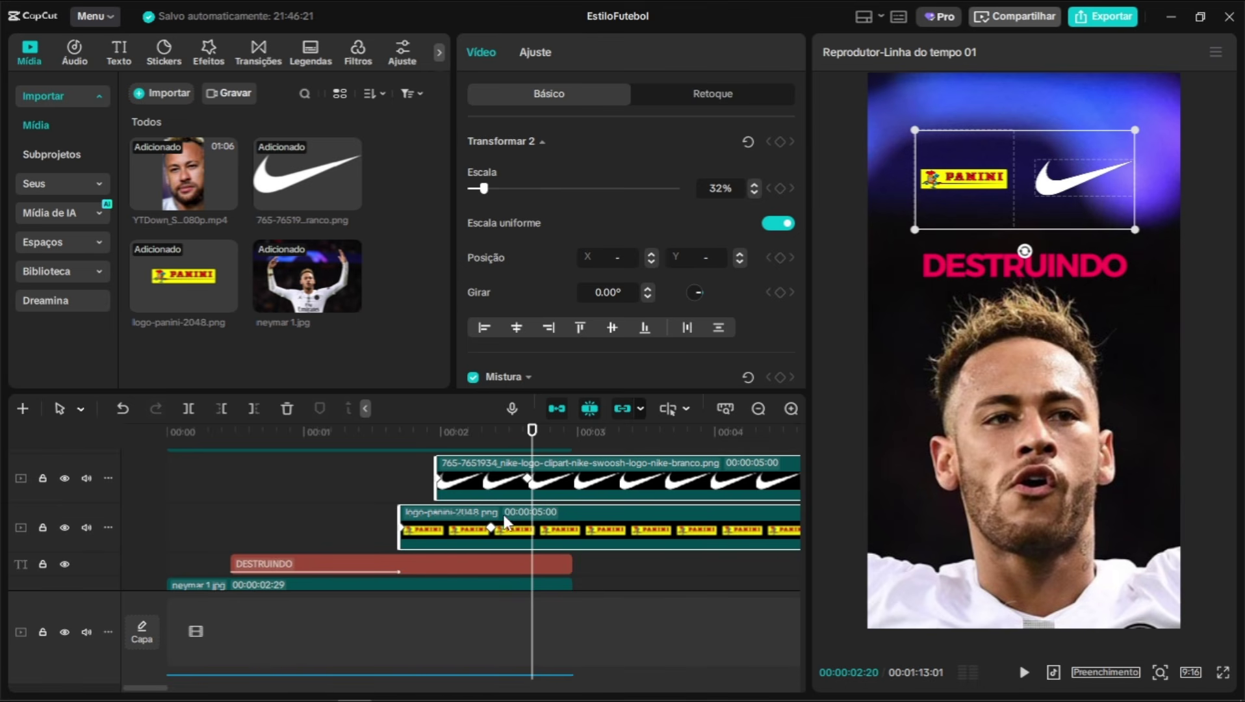
# Convert the Panini logo clip alone into a compound clip (subproject)
pyautogui.scroll(3, 504, 520)
pyautogui.click(513, 534)
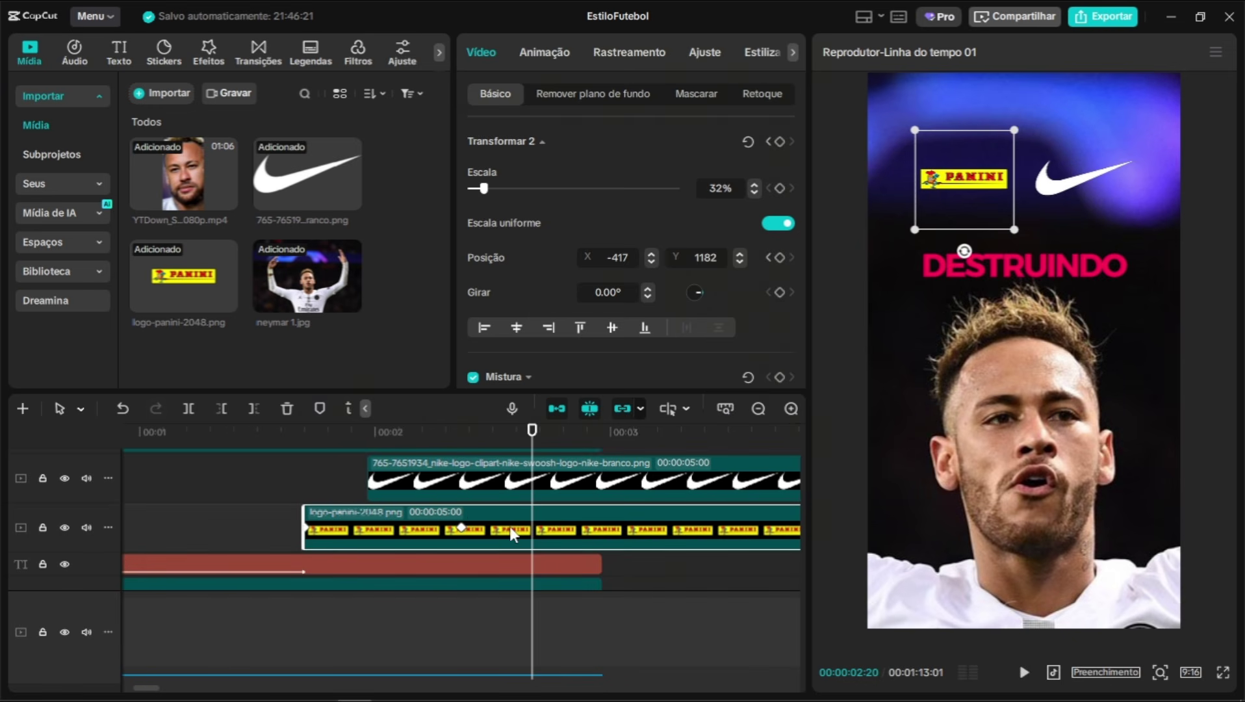
pyautogui.rightClick(372, 539)
pyautogui.click(494, 328)
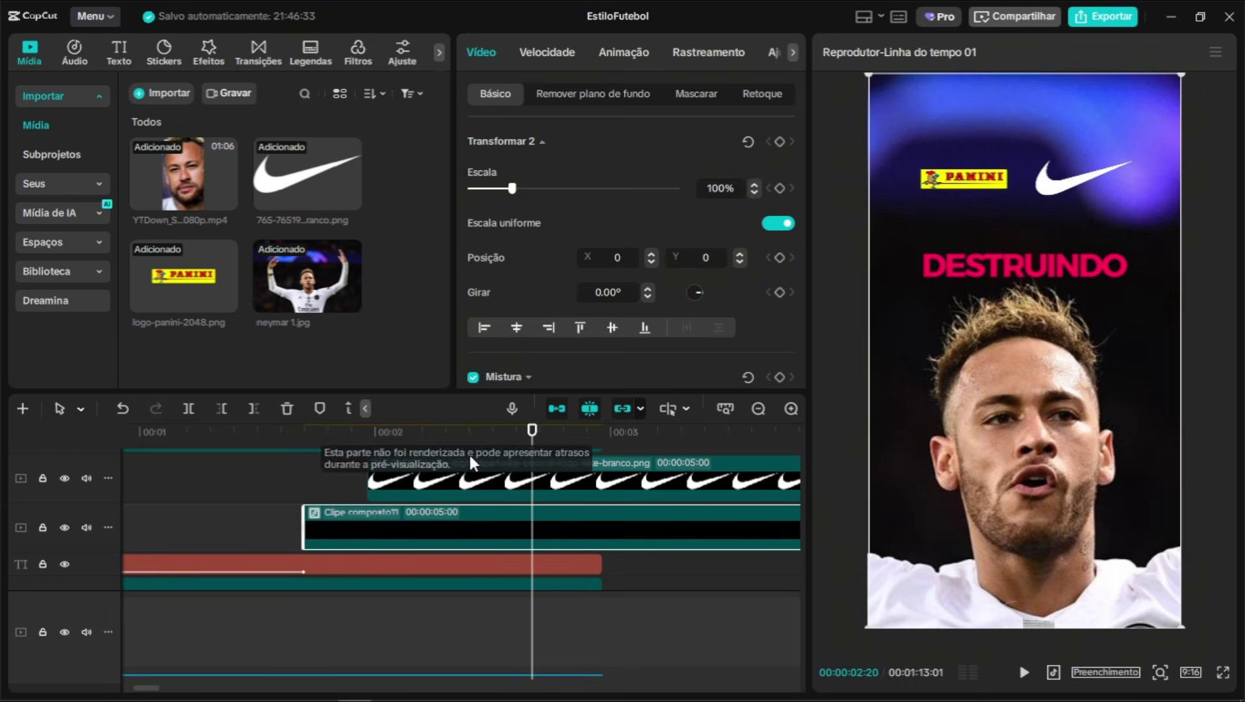
# Trim the start of the Panini compound clip at 00:00:02:06 and move the clip back to about 00:00:01:24
pyautogui.moveTo(339, 442); pyautogui.dragTo(416, 452)
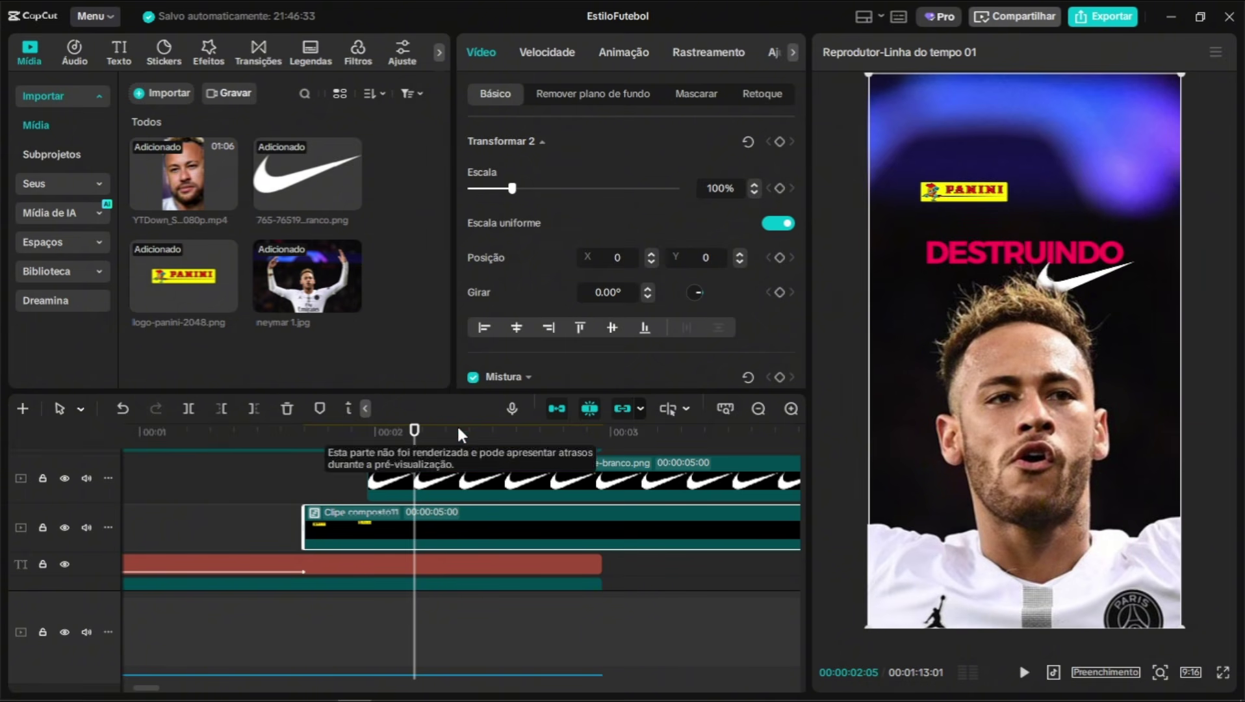
pyautogui.click(404, 441)
pyautogui.click(422, 447)
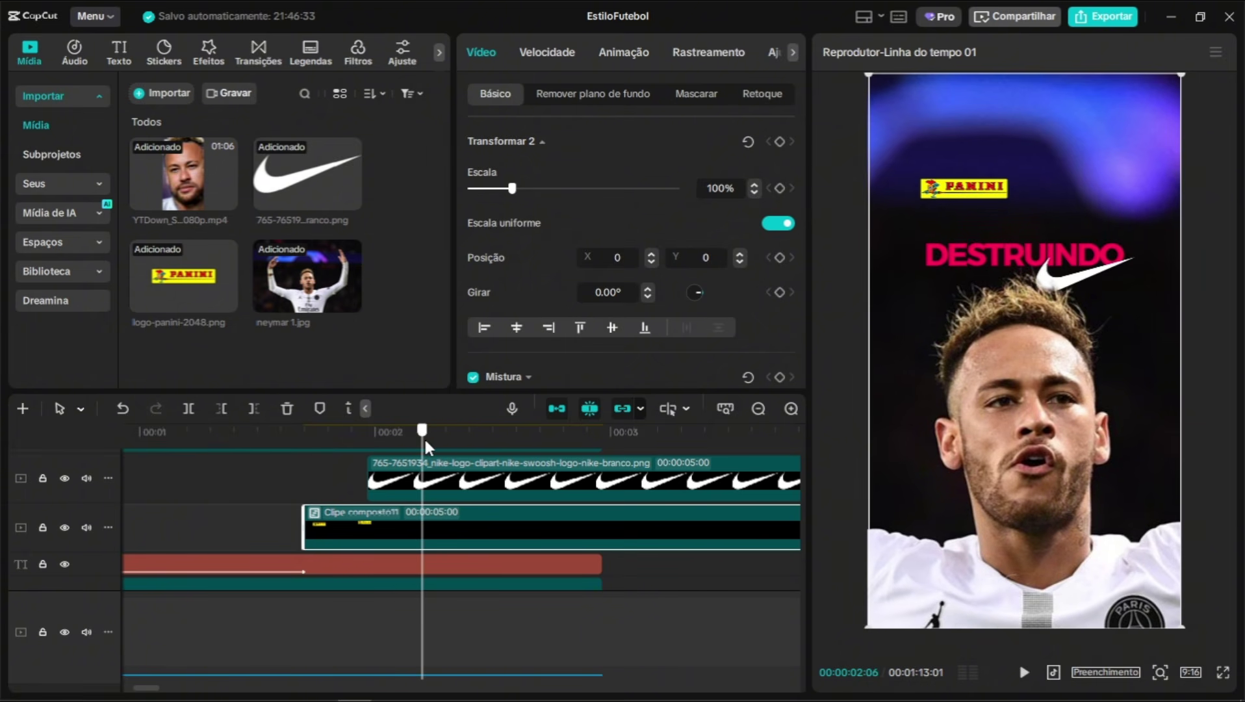
pyautogui.moveTo(303, 520); pyautogui.dragTo(424, 517)
pyautogui.moveTo(546, 525); pyautogui.dragTo(409, 524)
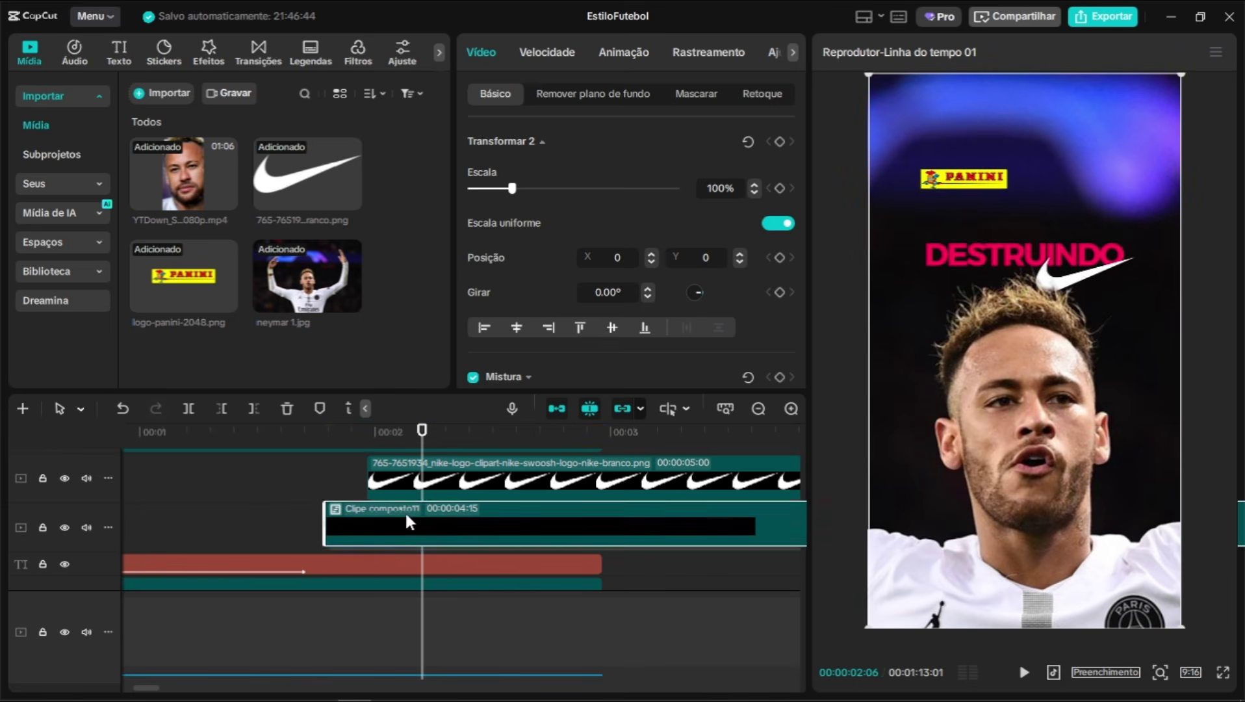
# Extend the start of the Panini compound clip to a duration of 00:00:04:16 and play back the logo's entrance
pyautogui.click(328, 442)
pyautogui.moveTo(328, 513)
pyautogui.mouseDown()
pyautogui.moveTo(309, 514)
pyautogui.moveTo(321, 512)
pyautogui.mouseUp()
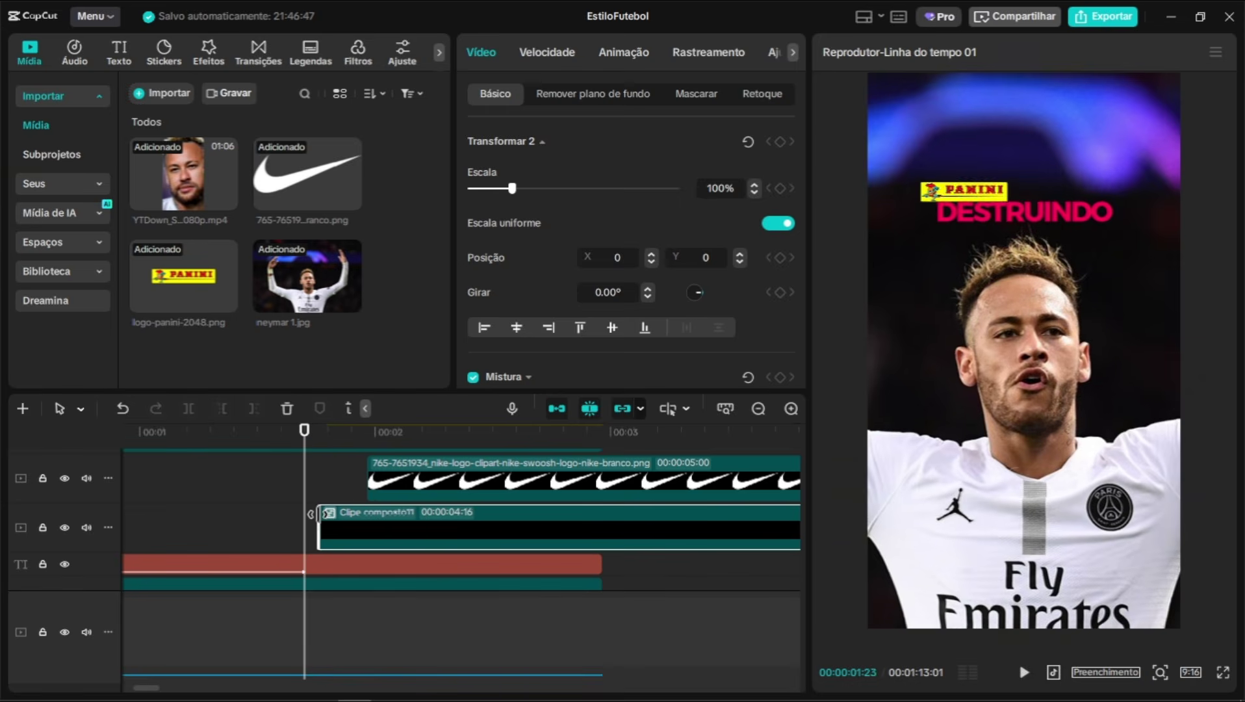
pyautogui.press('space')
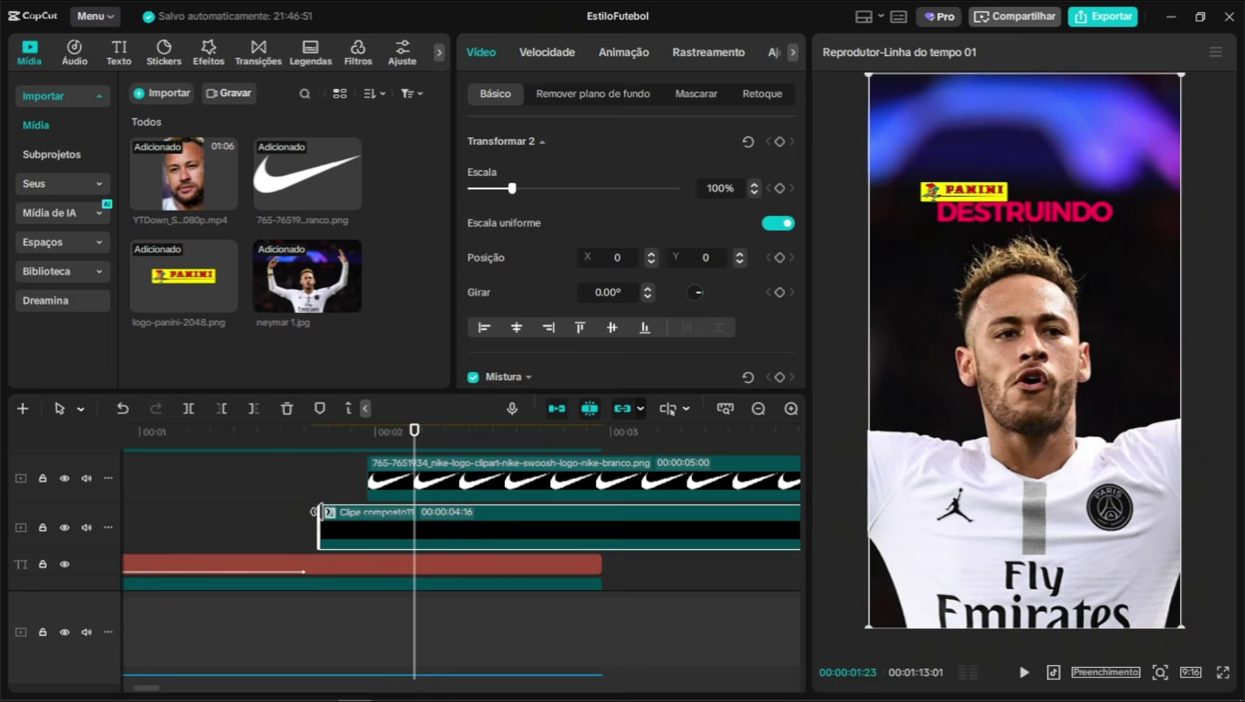
pyautogui.moveTo(322, 443); pyautogui.dragTo(280, 447)
pyautogui.press('space')
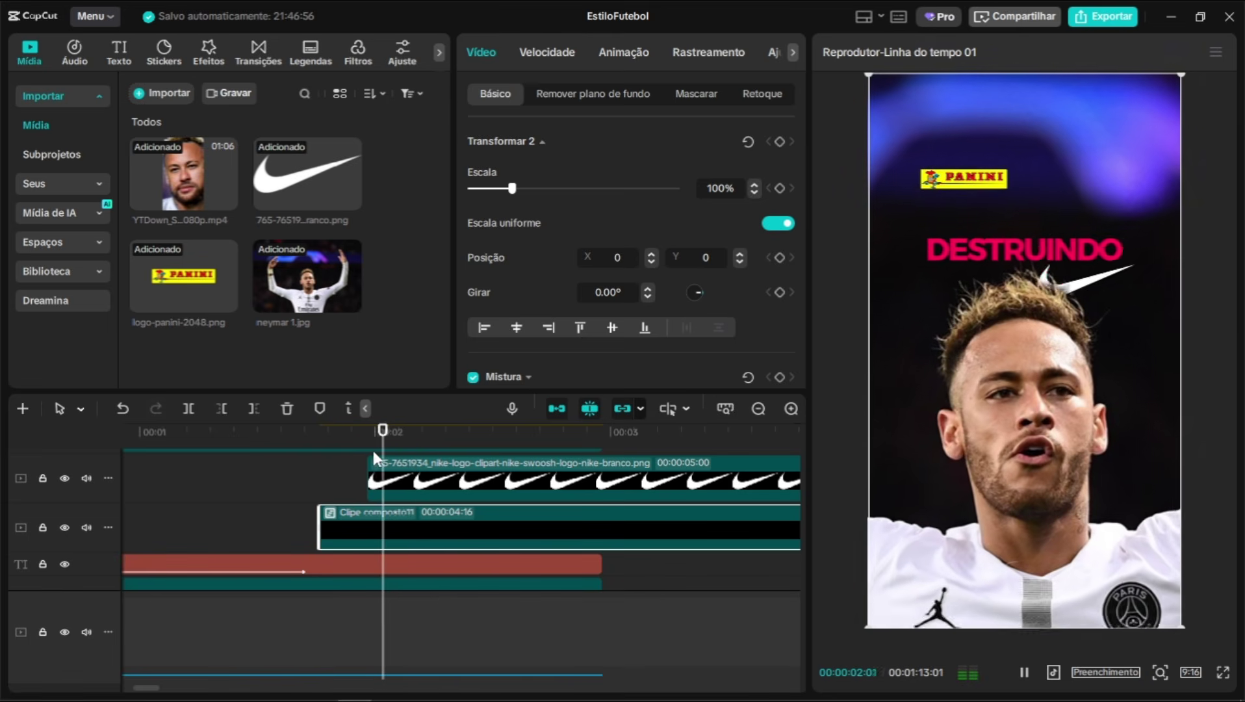
pyautogui.press('space')
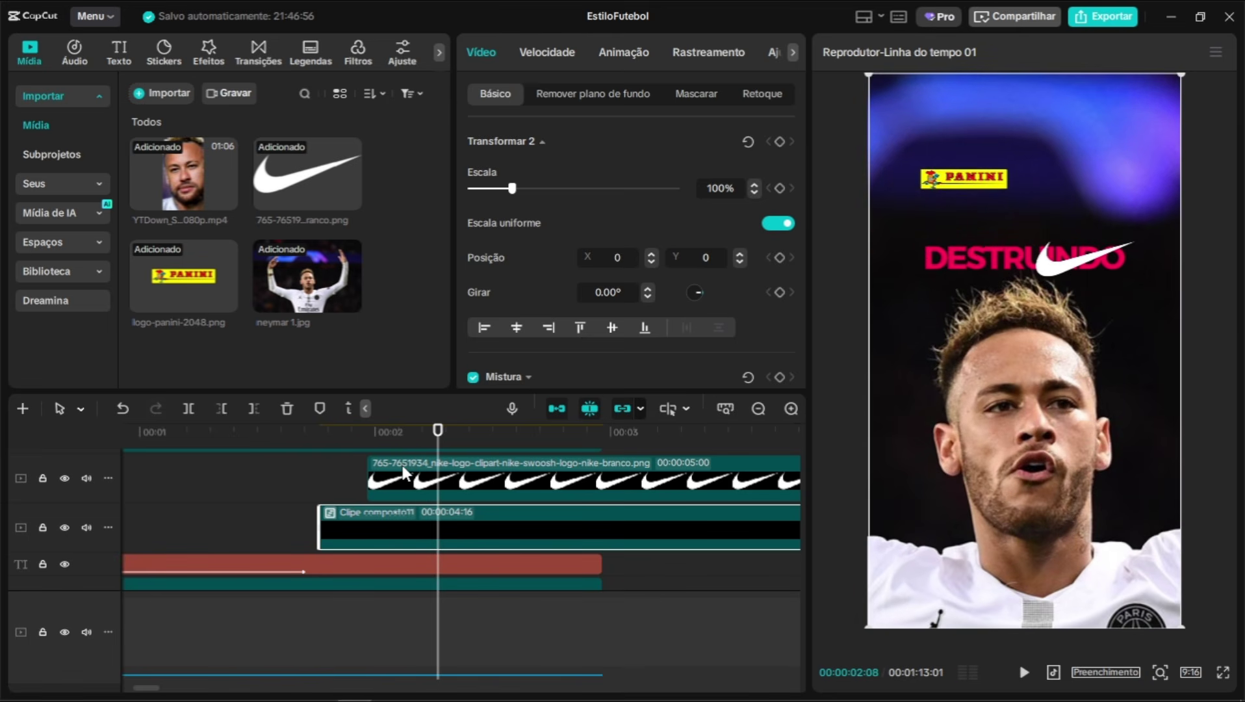
# Convert the Nike logo clip into a compound clip (subproject), trim its start to a duration of 00:00:04:21, and start it at about 00:00:01:27
pyautogui.click(465, 495)
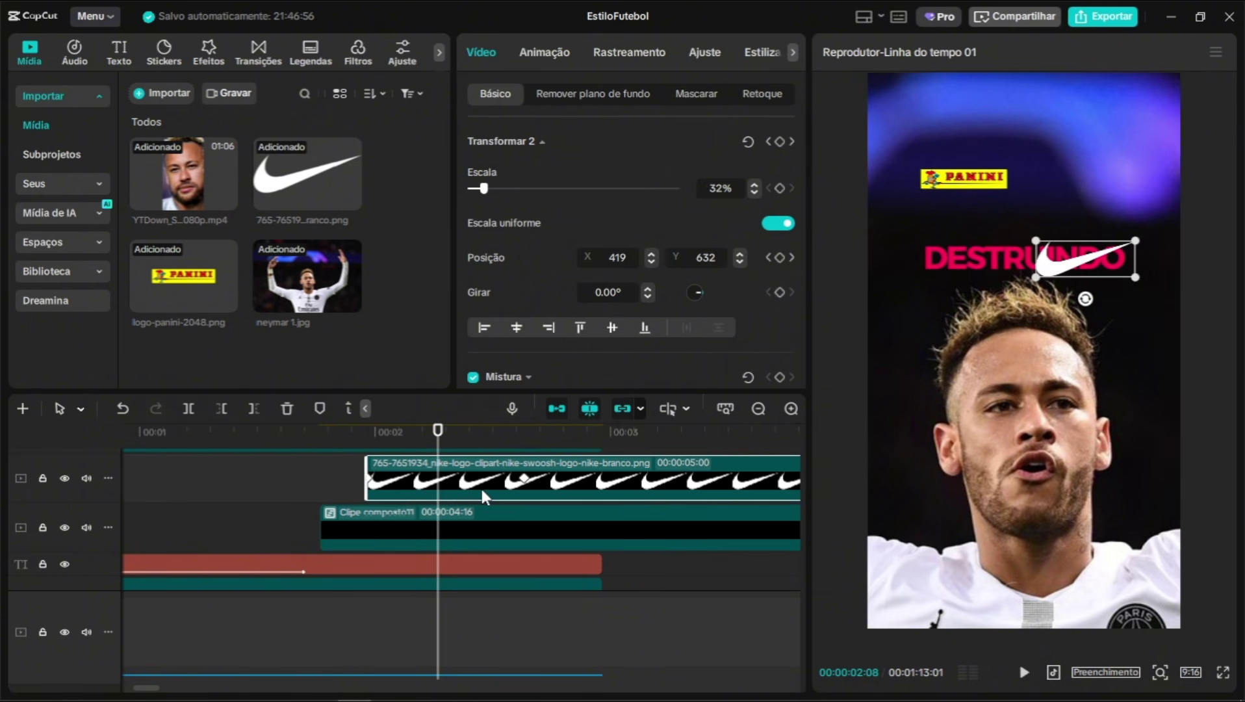
pyautogui.rightClick(484, 497)
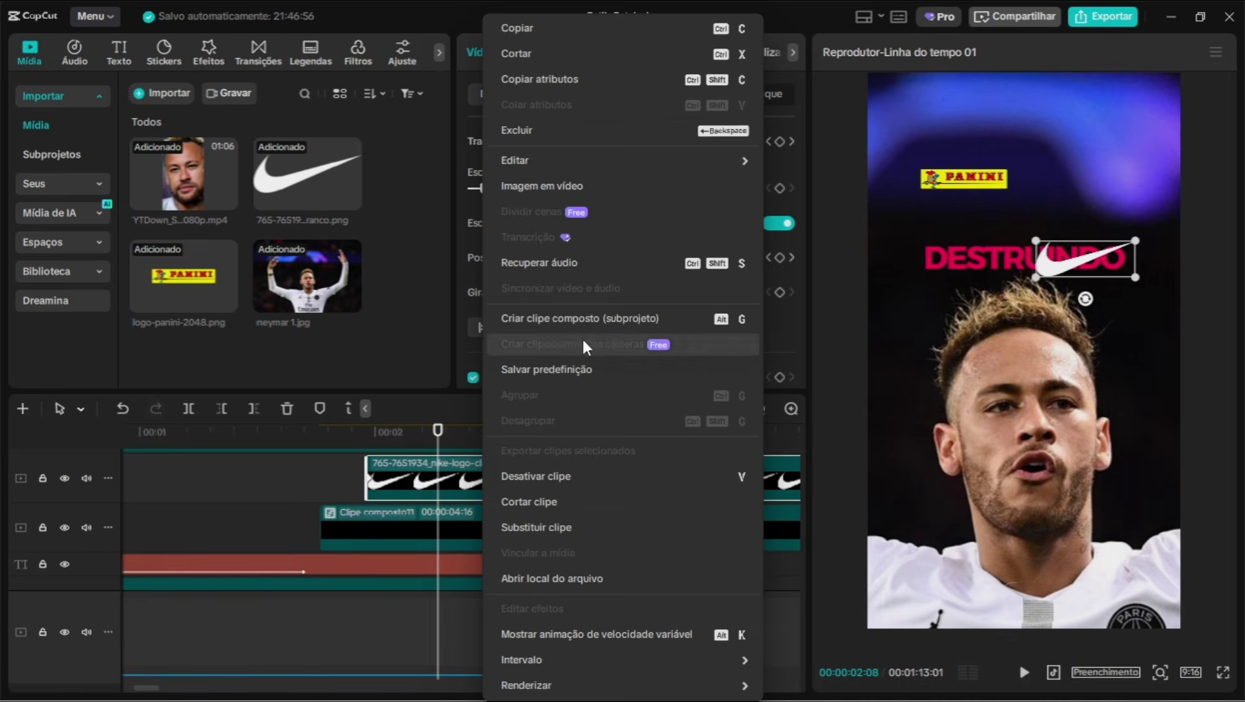
pyautogui.click(540, 343)
pyautogui.moveTo(377, 469)
pyautogui.mouseDown()
pyautogui.moveTo(459, 477)
pyautogui.moveTo(388, 471)
pyautogui.mouseUp()
pyautogui.click(305, 430)
pyautogui.press('space')
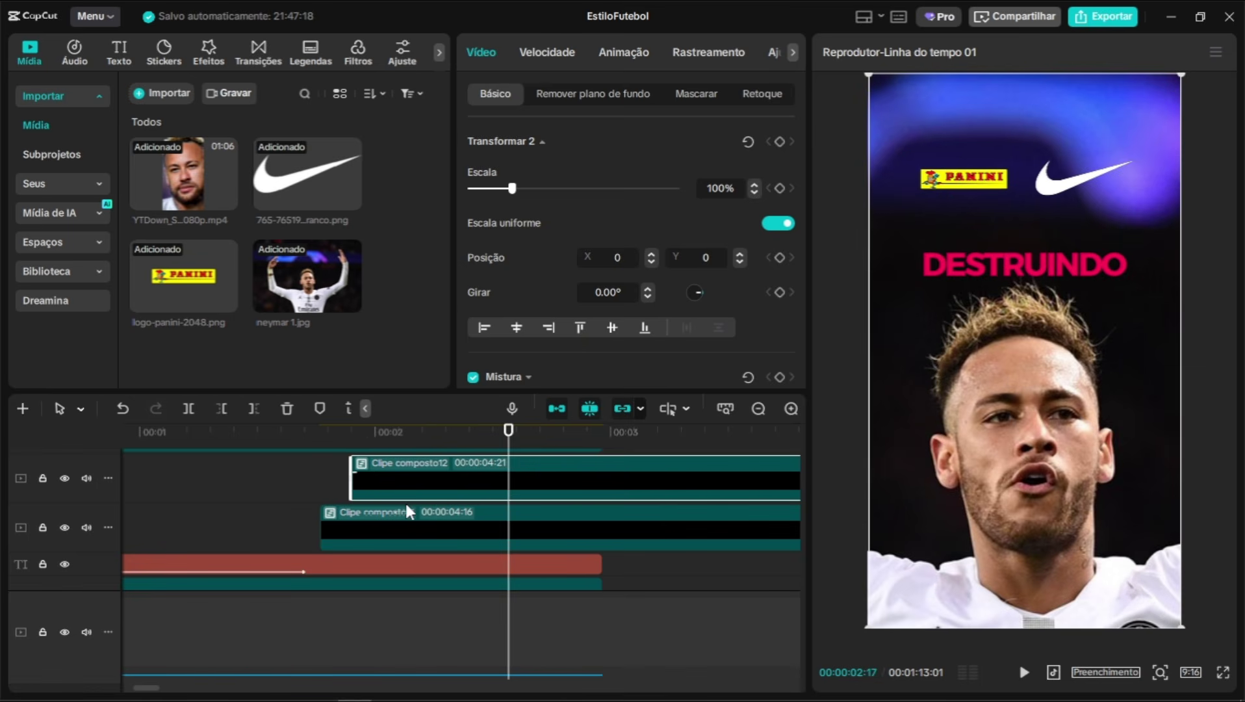
# Move both logo compound clips together so the Panini clip starts at about 00:00:01:28, and play back the logos' entrance
pyautogui.scroll(3, 407, 501)
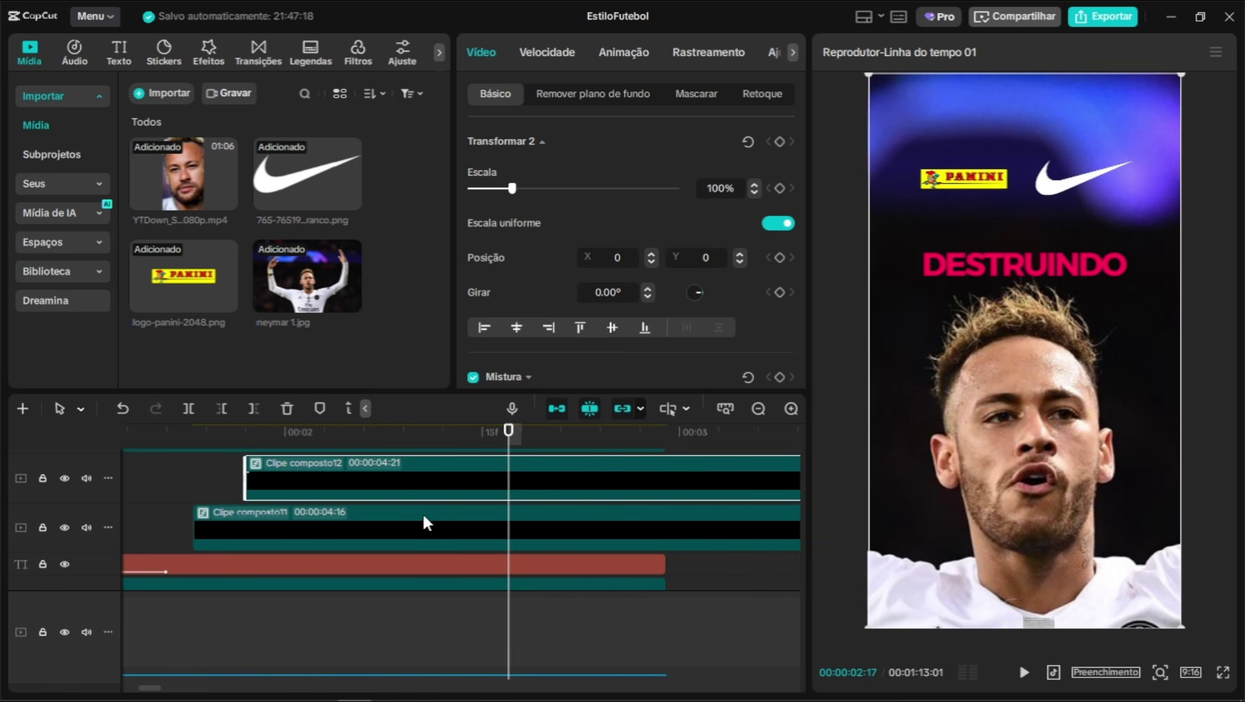
pyautogui.moveTo(390, 435); pyautogui.dragTo(219, 450)
pyautogui.scroll(-3, 312, 468)
pyautogui.moveTo(402, 472); pyautogui.dragTo(536, 528)
pyautogui.press('space')
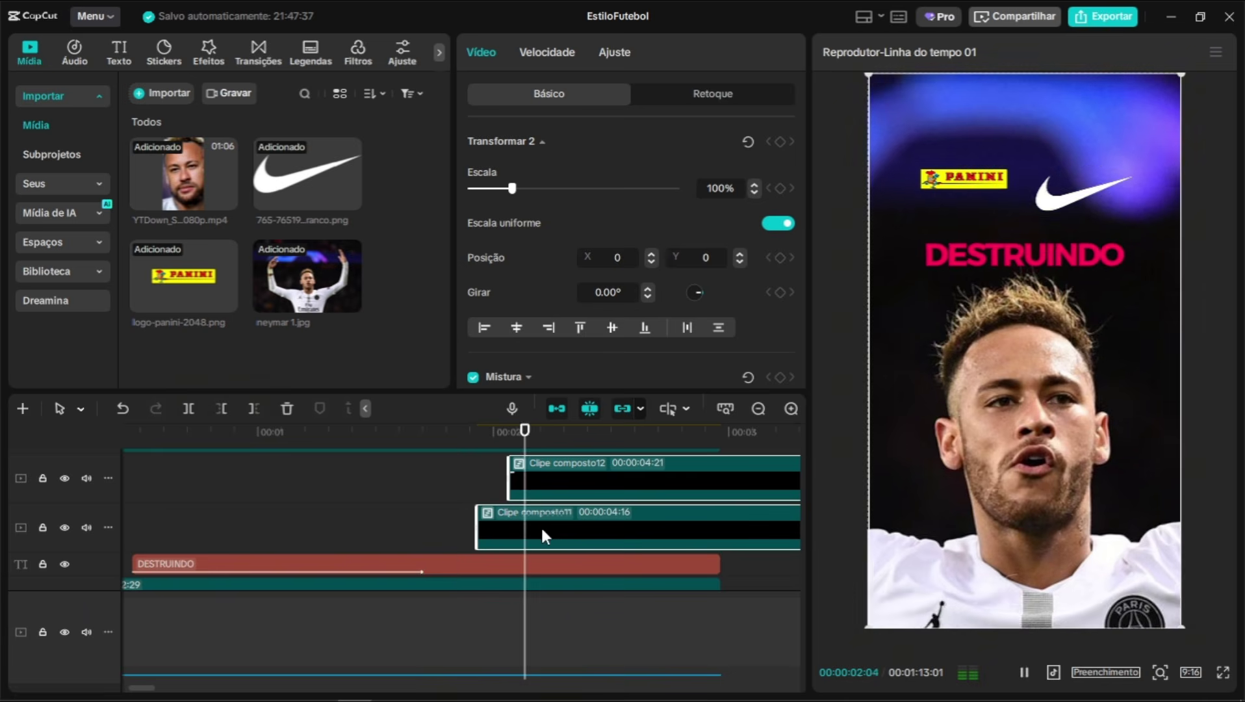
pyautogui.press('space')
pyautogui.moveTo(523, 437); pyautogui.dragTo(431, 461)
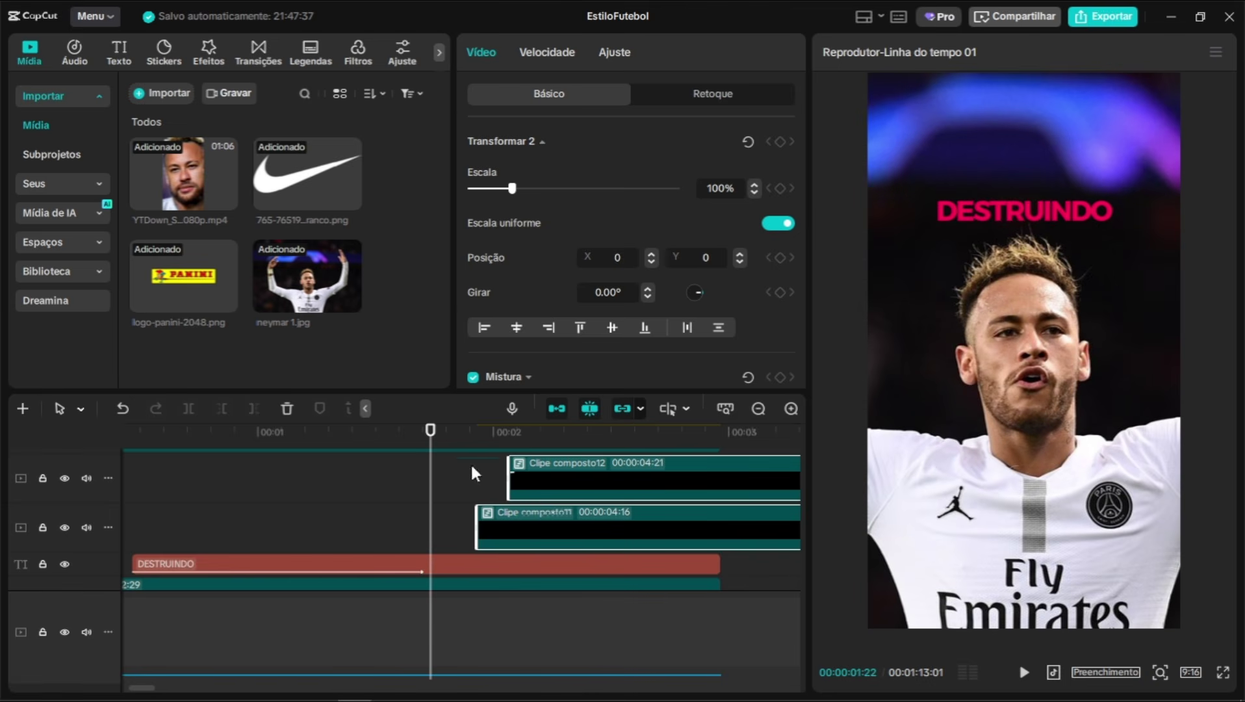
pyautogui.press('space')
pyautogui.press('space')
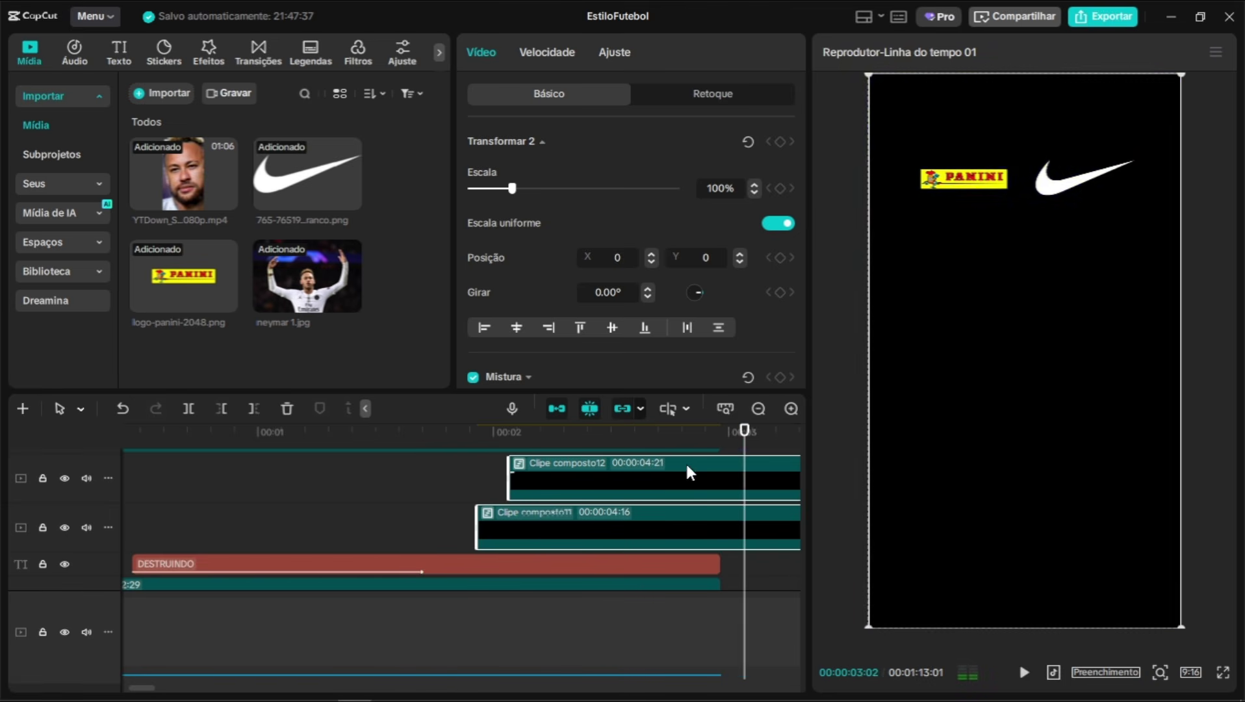
pyautogui.click(516, 432)
pyautogui.scroll(-1, 502, 443)
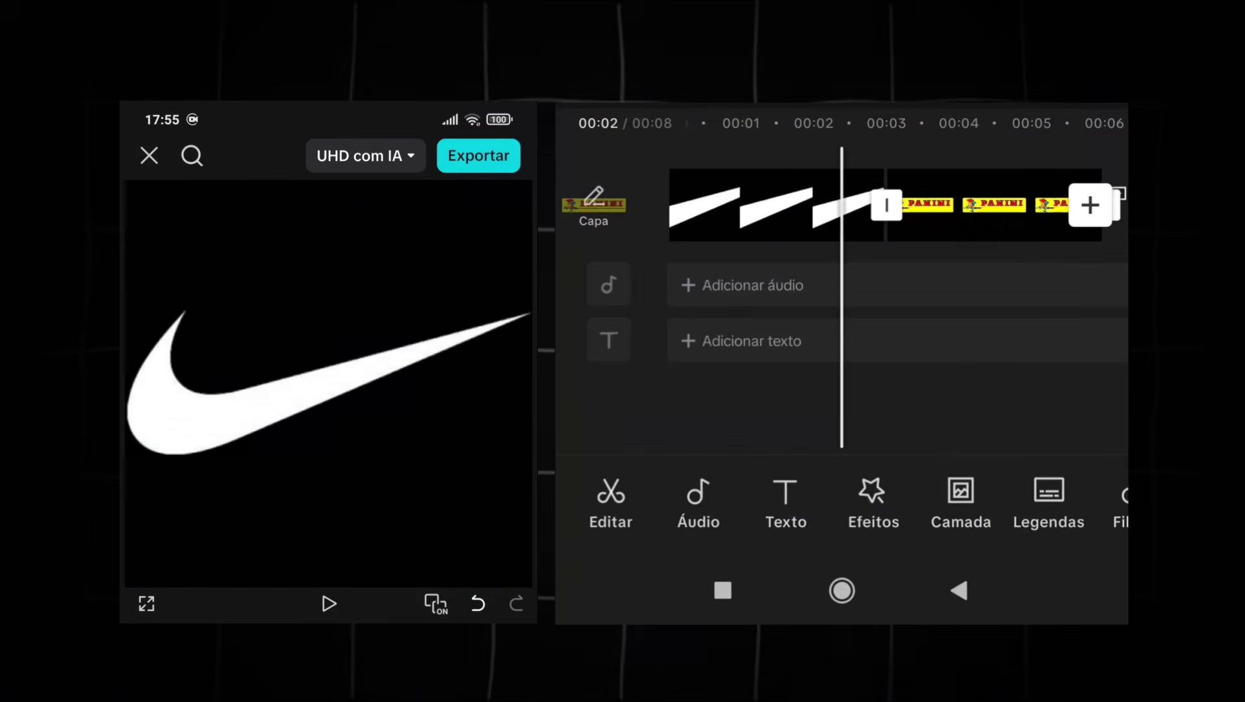
# In the CapCut mobile app, turn the Panini clip into an overlay aligned beneath the Nike clip and delete the Encerramento clip
pyautogui.click(976, 214)
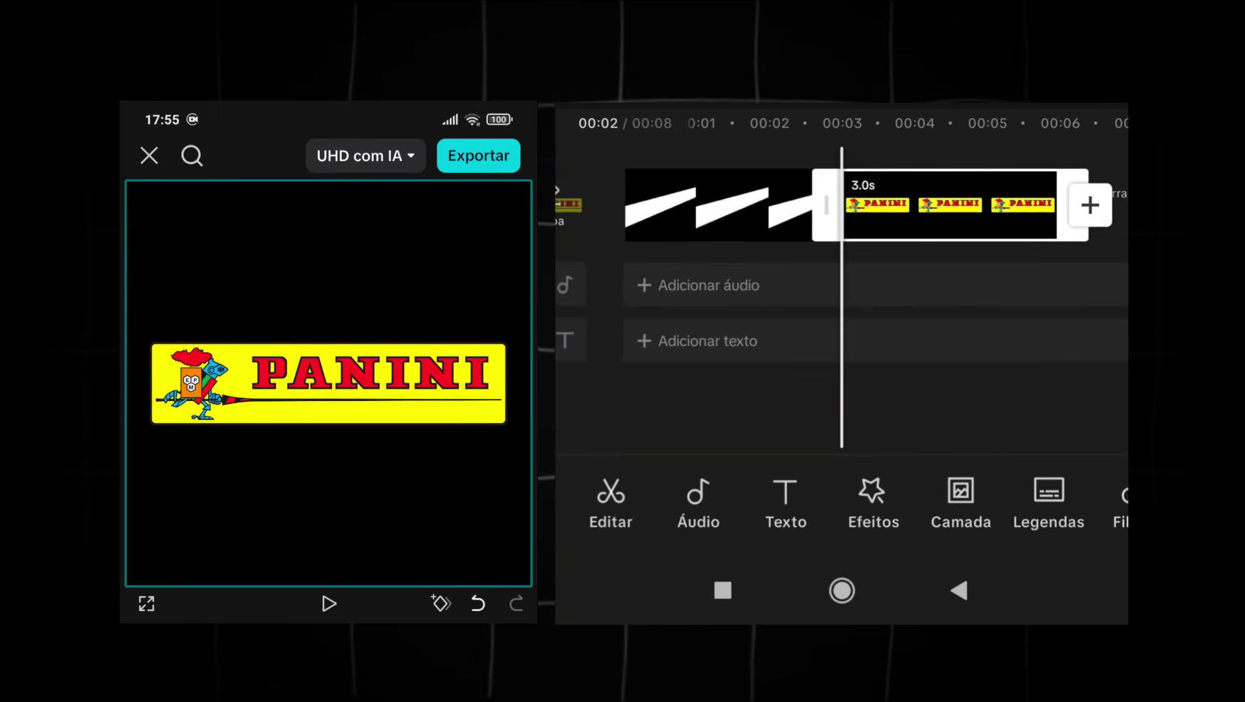
pyautogui.moveTo(978, 486); pyautogui.dragTo(688, 488)
pyautogui.moveTo(1016, 489); pyautogui.dragTo(857, 489)
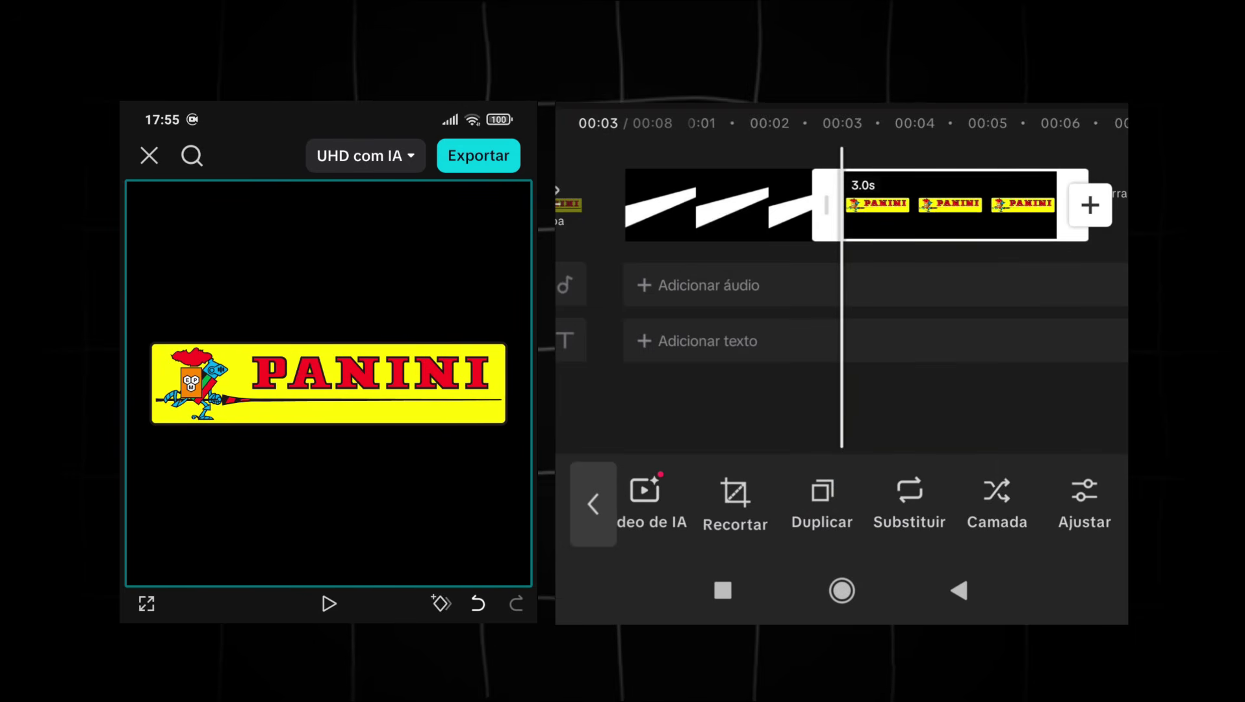
pyautogui.click(996, 501)
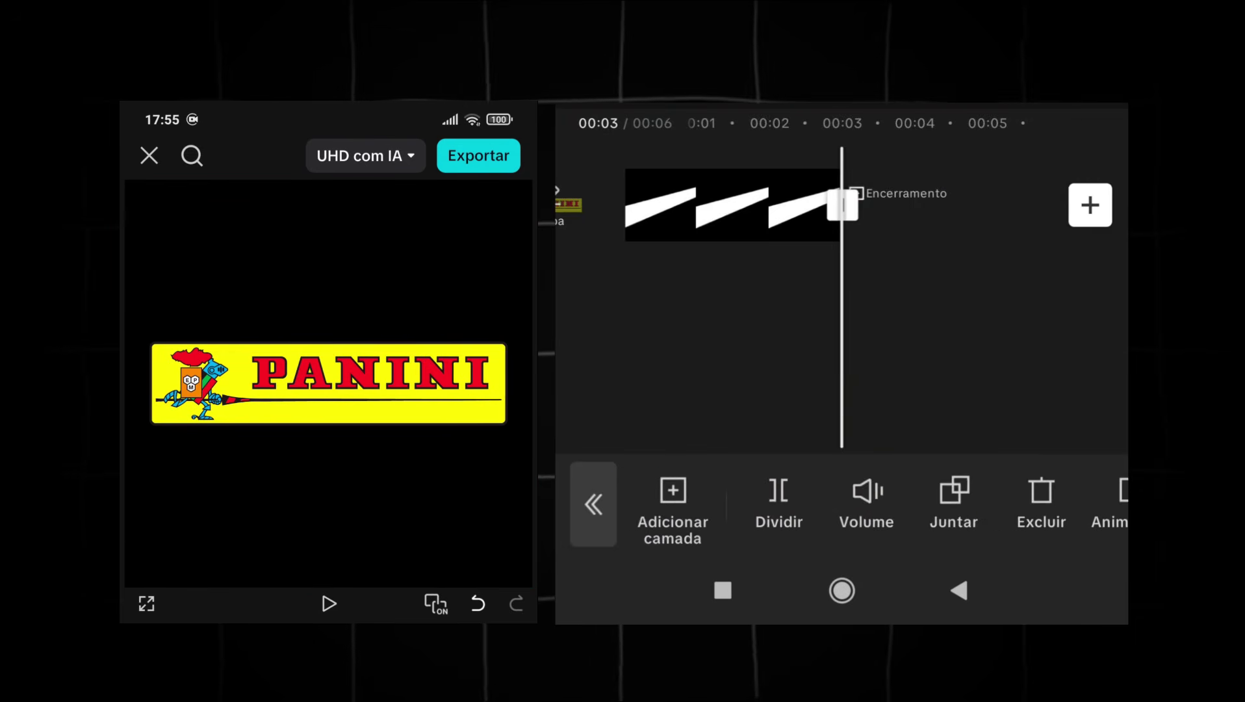
pyautogui.moveTo(953, 294); pyautogui.dragTo(720, 294)
pyautogui.click(905, 197)
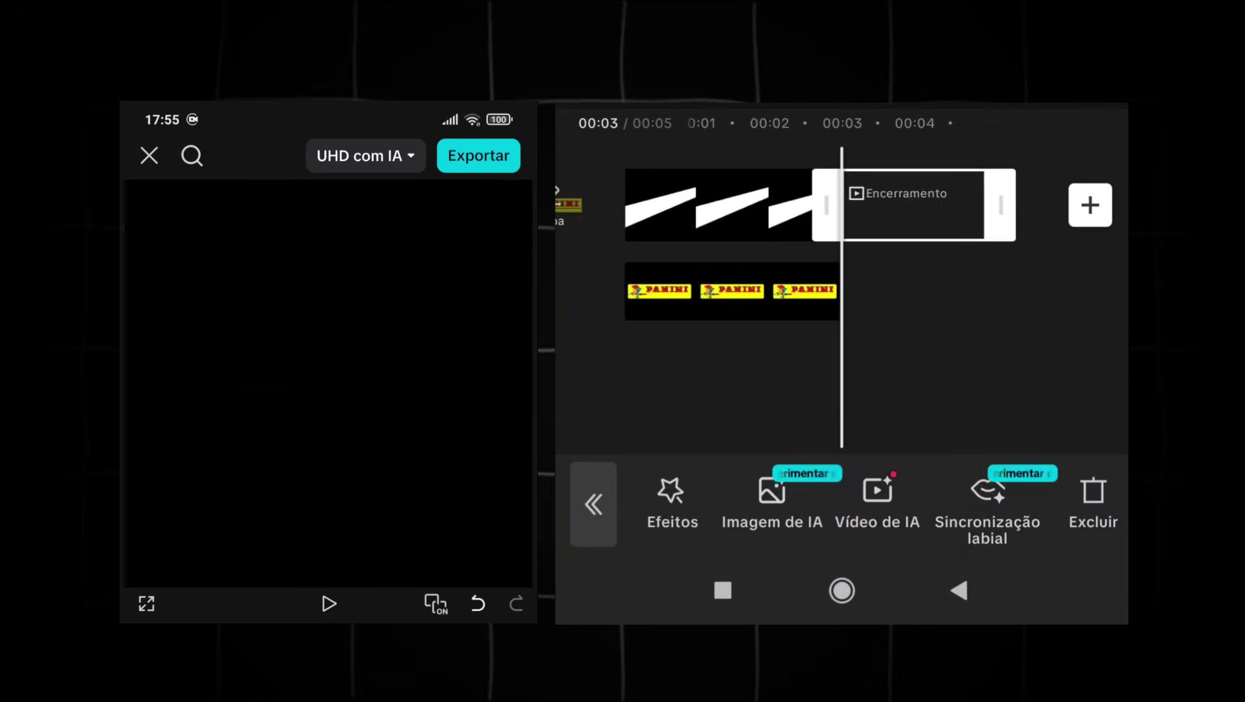
pyautogui.click(1092, 499)
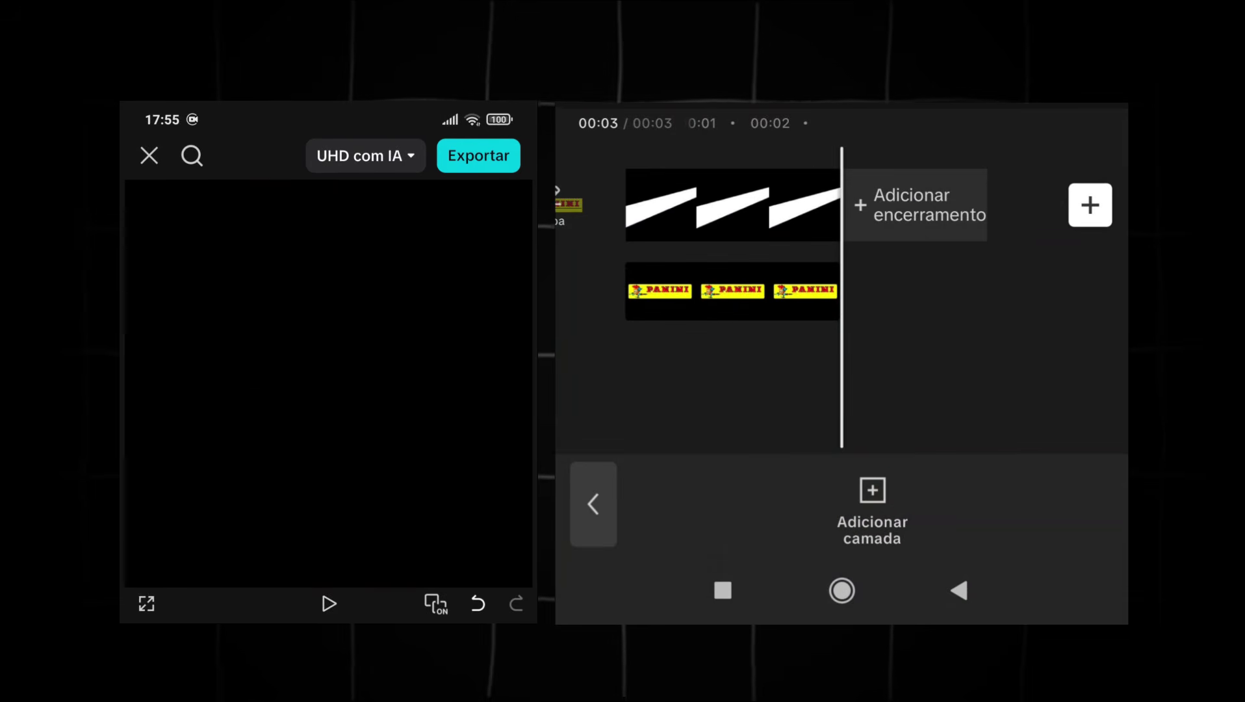
# Scale down the Panini overlay and the Nike clip with the advanced transform settings
pyautogui.moveTo(934, 341); pyautogui.dragTo(1003, 341)
pyautogui.click(831, 291)
pyautogui.moveTo(1026, 518); pyautogui.dragTo(806, 536)
pyautogui.moveTo(980, 507); pyautogui.dragTo(795, 594)
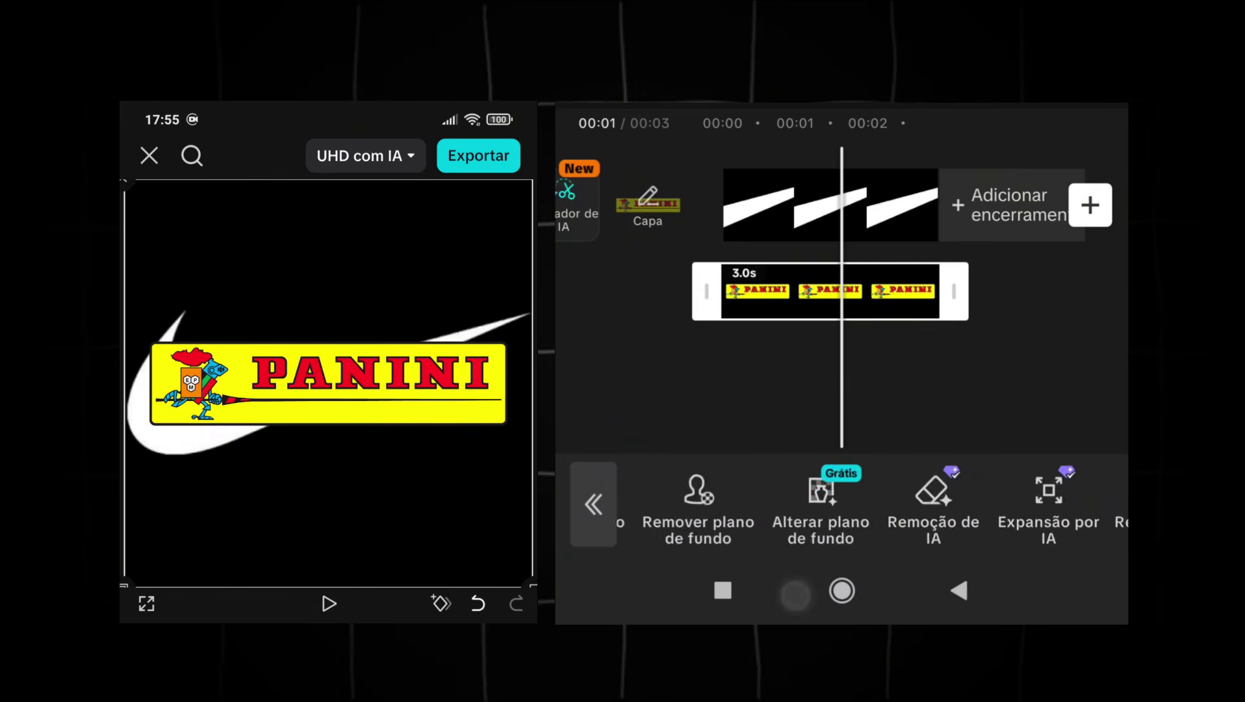
pyautogui.moveTo(1039, 507); pyautogui.dragTo(844, 514)
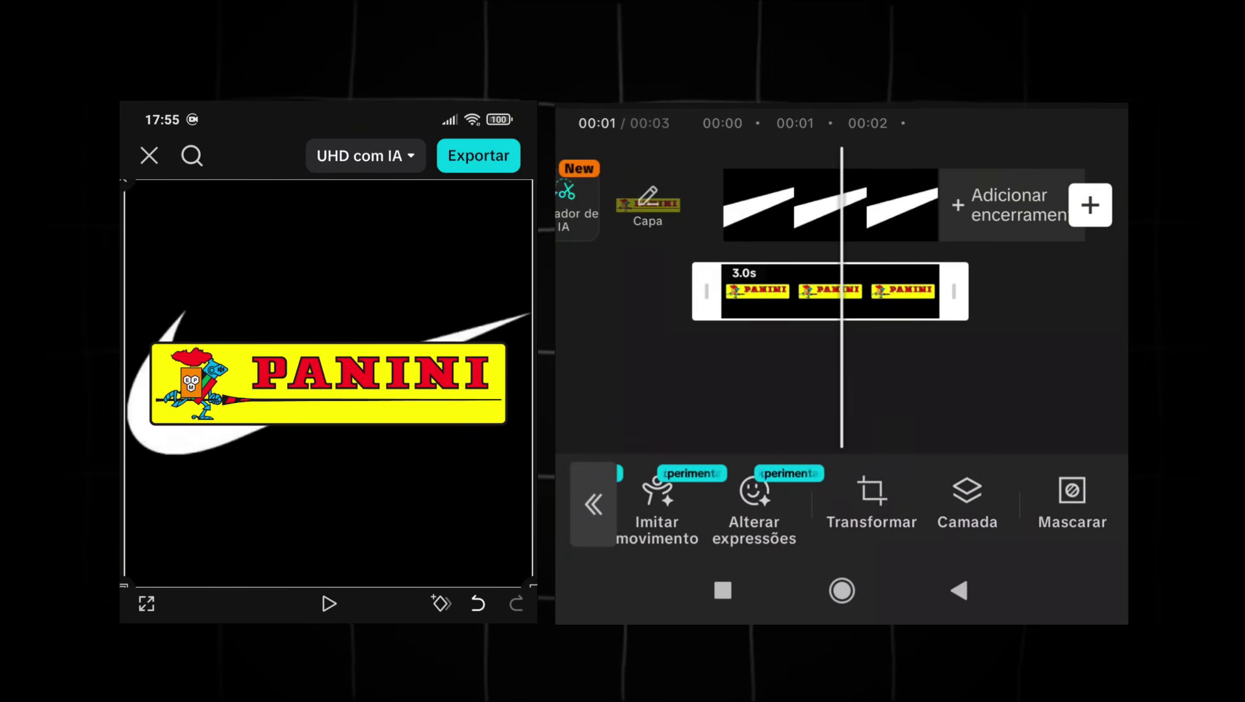
pyautogui.click(872, 501)
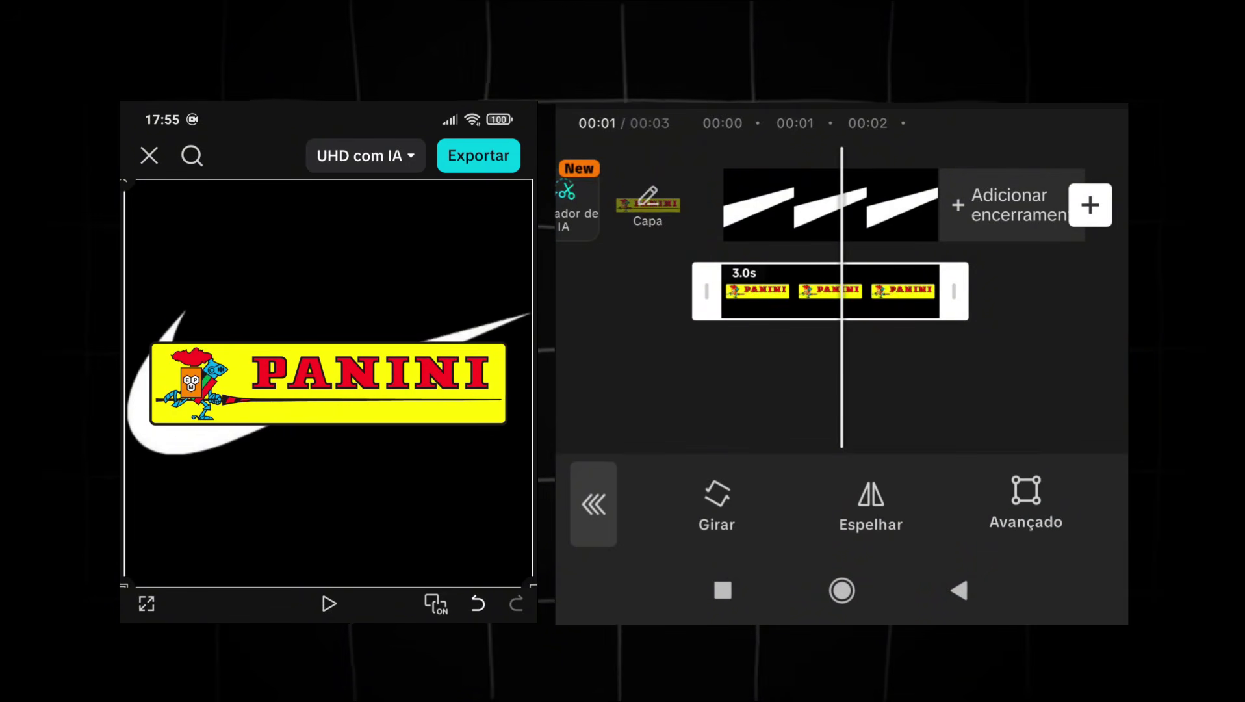
pyautogui.click(1025, 497)
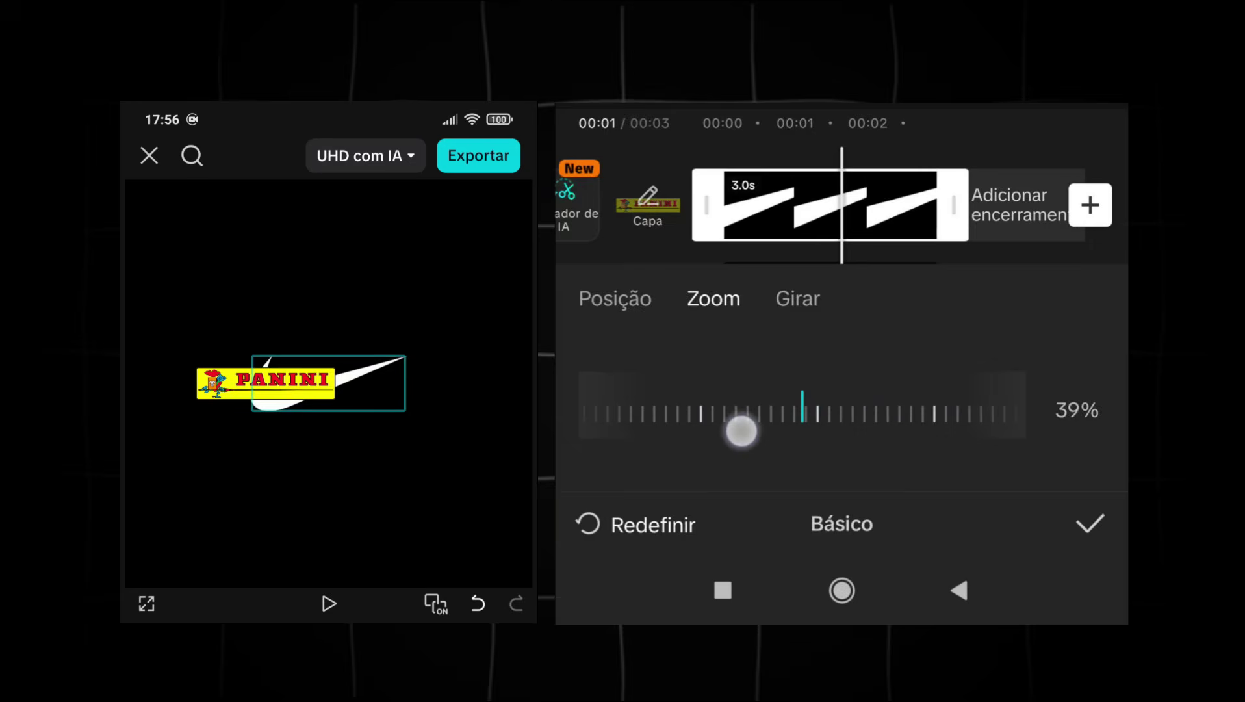
# Shift the Nike logo along the X axis until it sits beside the Panini logo without overlapping it
pyautogui.click(615, 298)
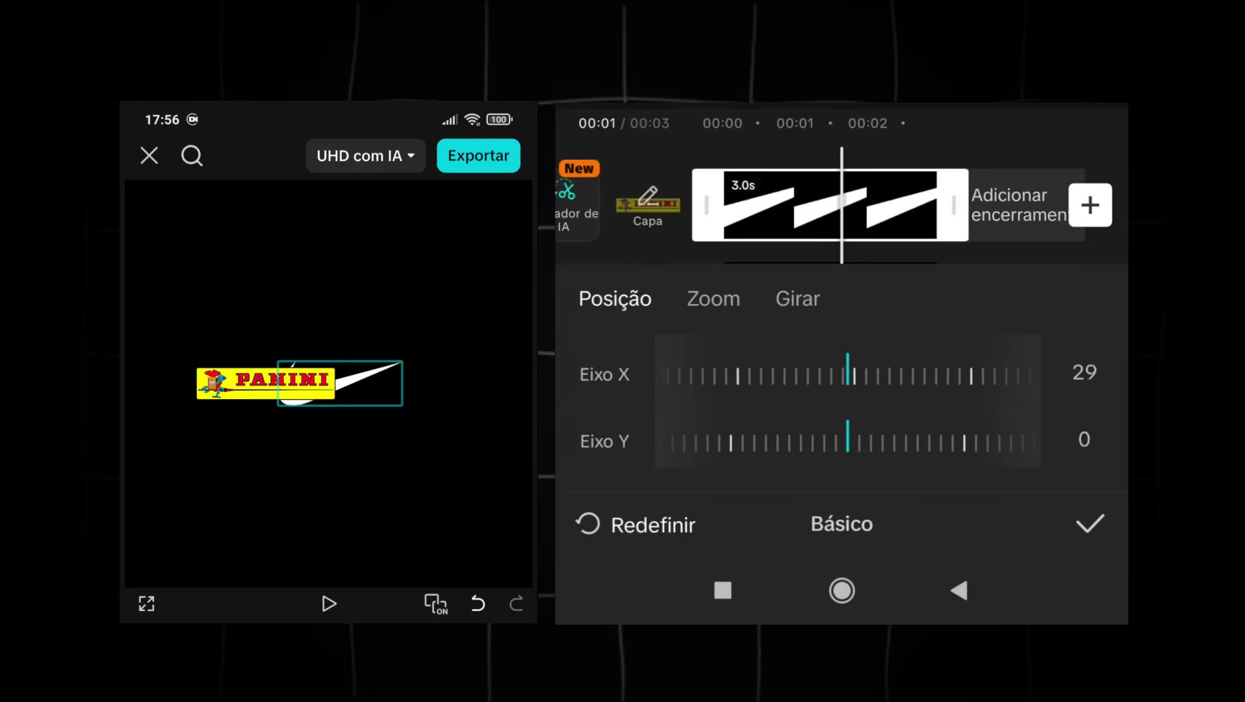
pyautogui.moveTo(910, 374); pyautogui.dragTo(799, 375)
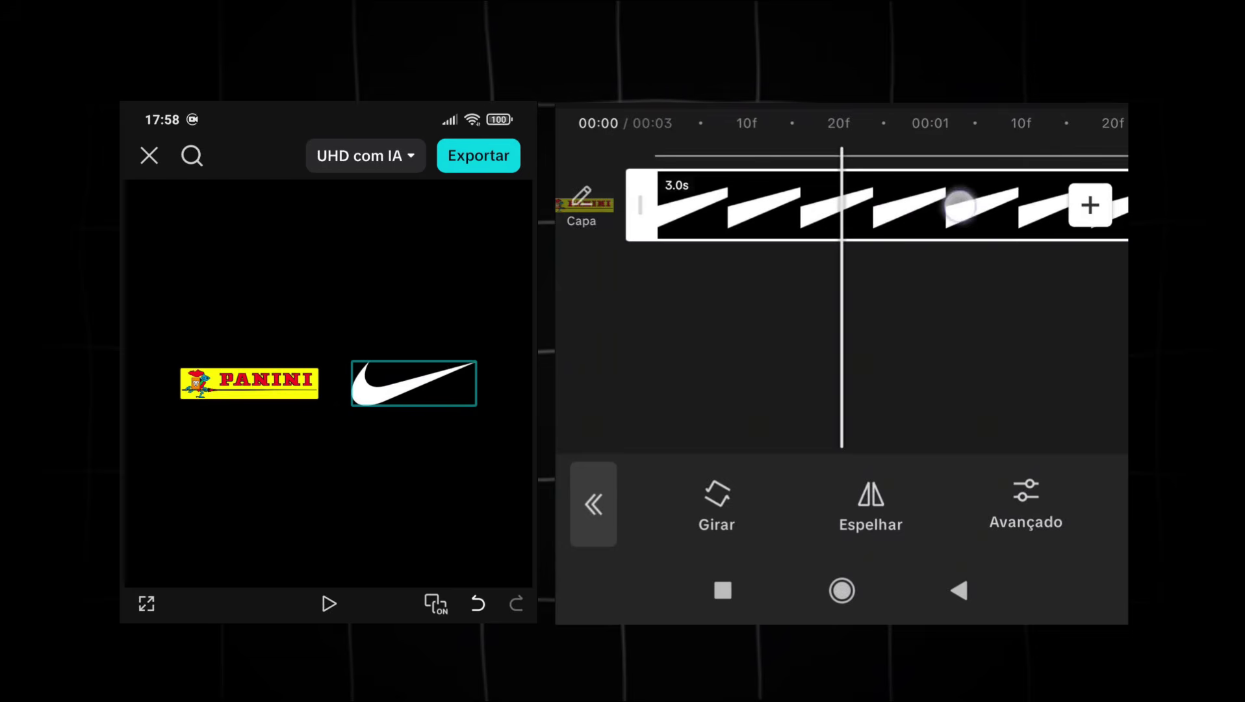
pyautogui.click(960, 206)
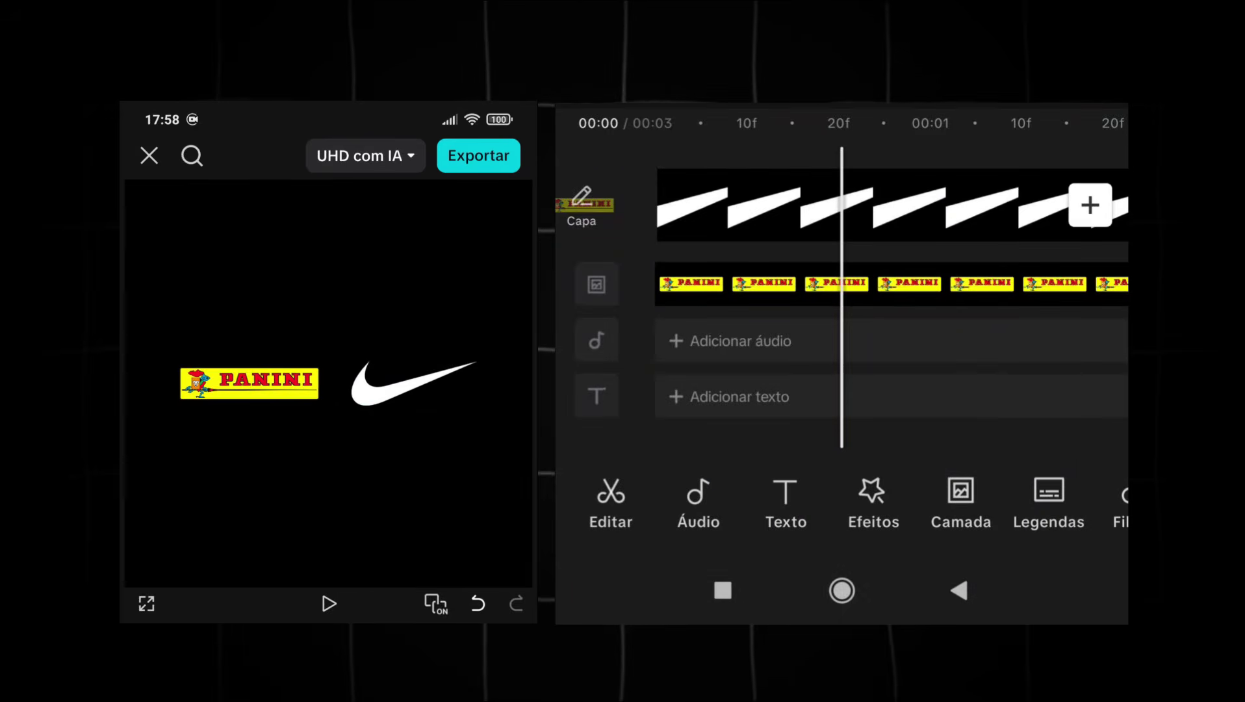
# Add a keyframe at about 20f to both the Nike clip and the Panini overlay
pyautogui.click(952, 216)
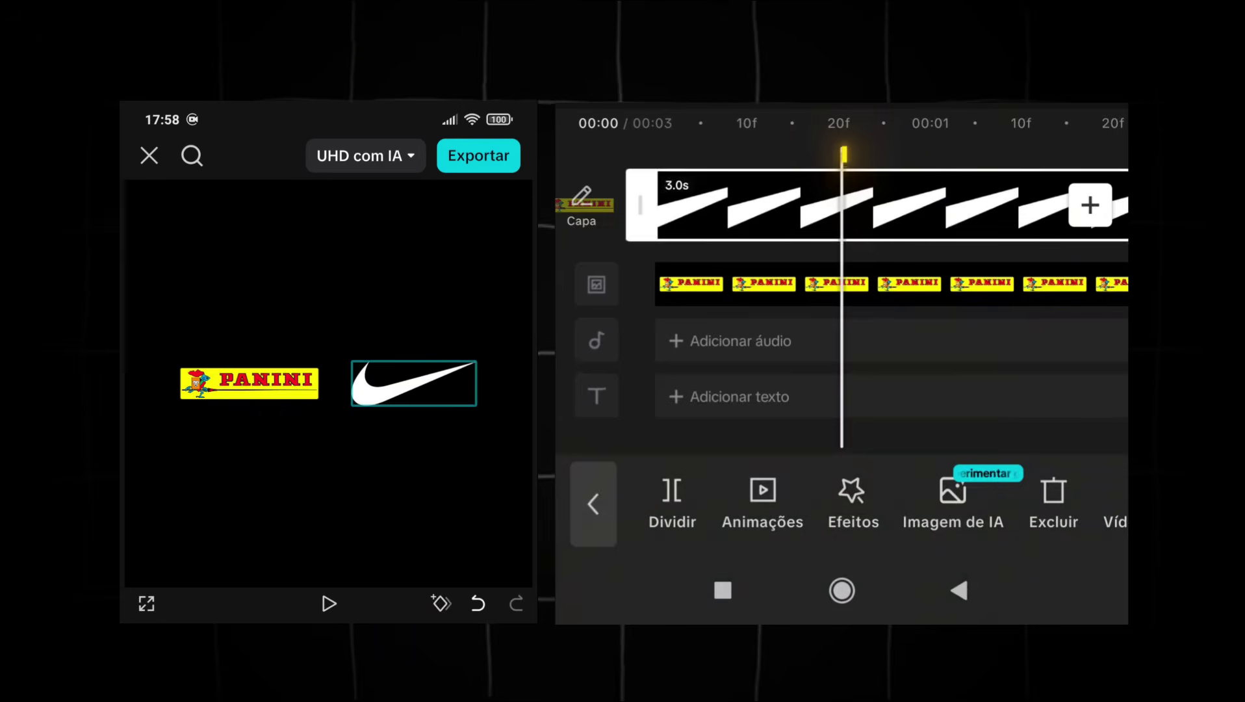
pyautogui.click(442, 604)
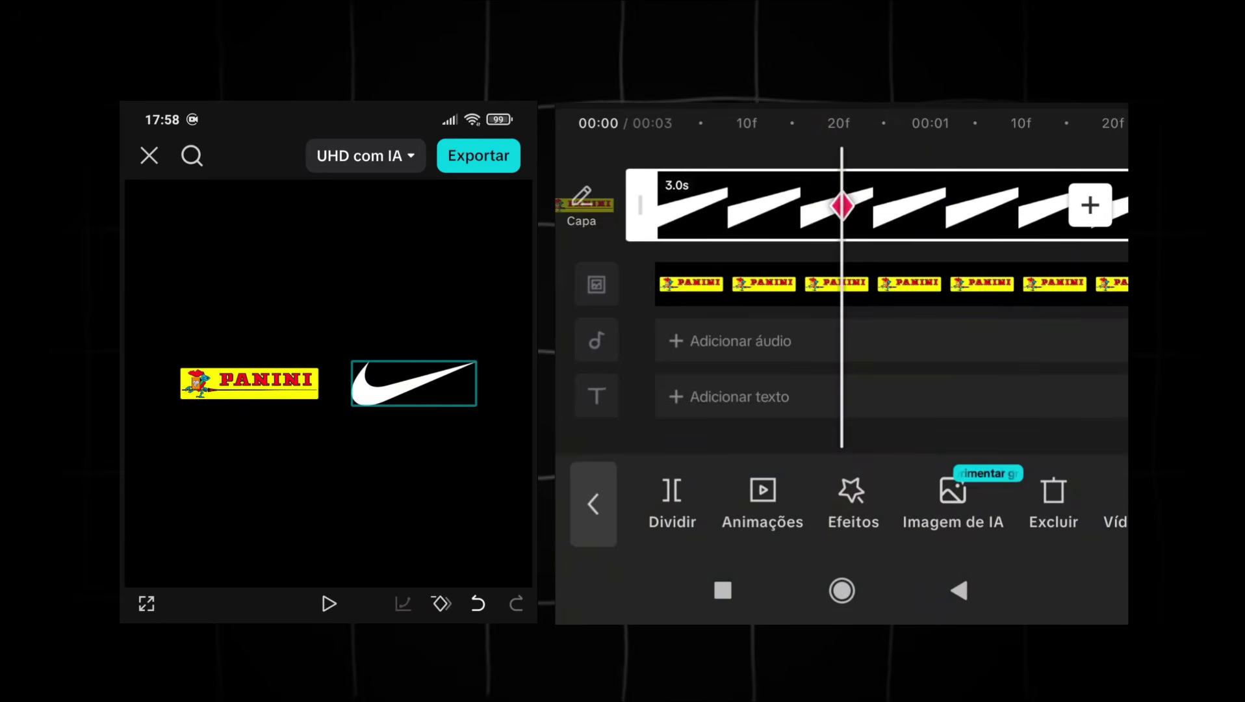
pyautogui.click(936, 289)
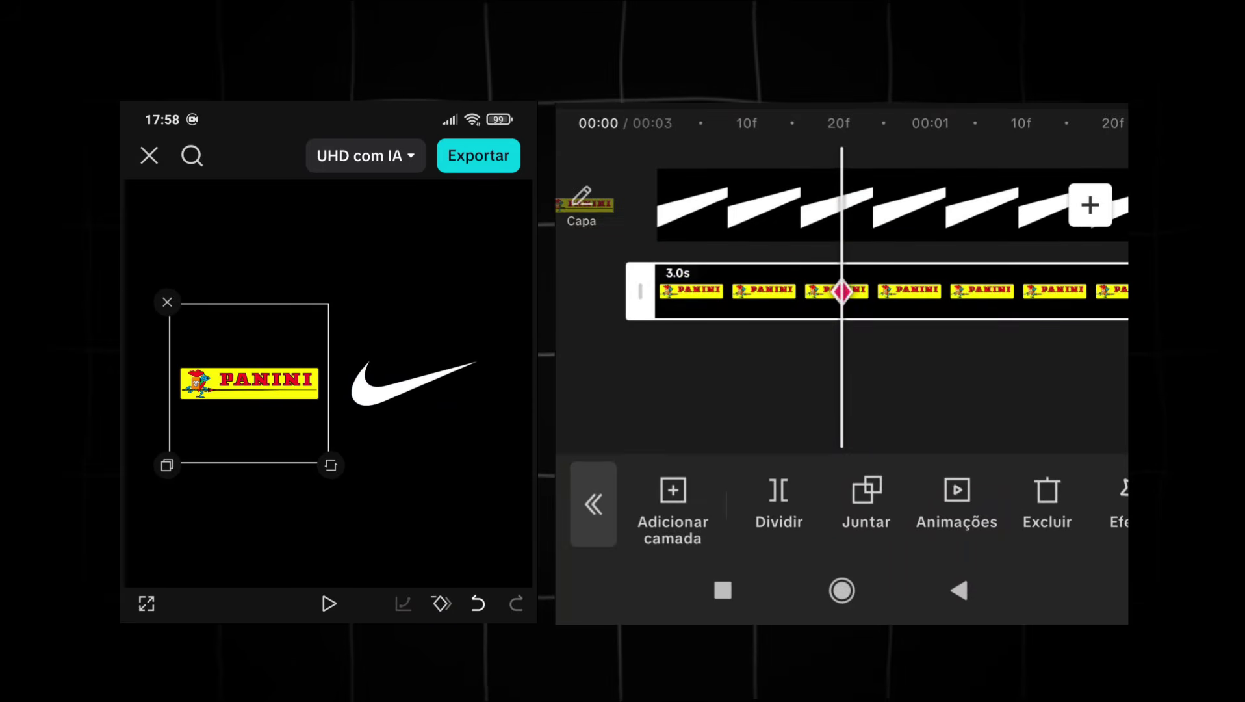
# At 00:00, move the Panini and Nike logos straight down below the frame to keyframe their starting positions
pyautogui.moveTo(760, 388); pyautogui.dragTo(953, 430)
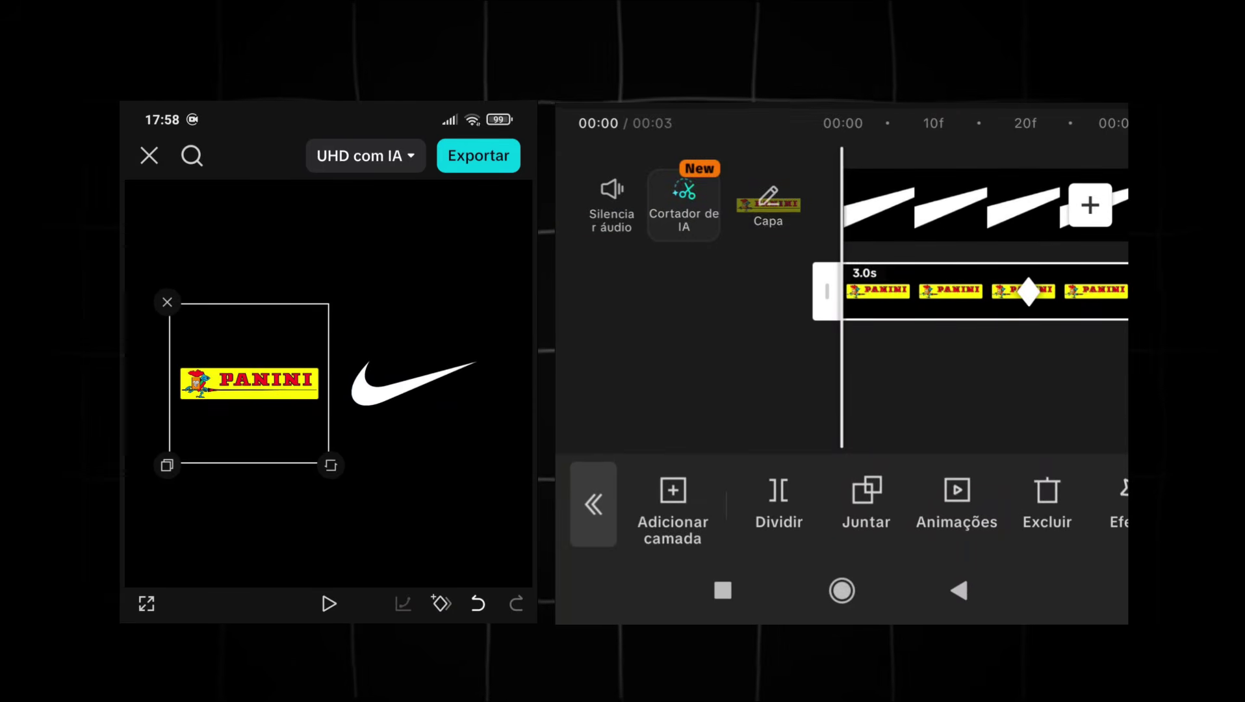
pyautogui.moveTo(253, 387); pyautogui.dragTo(249, 637)
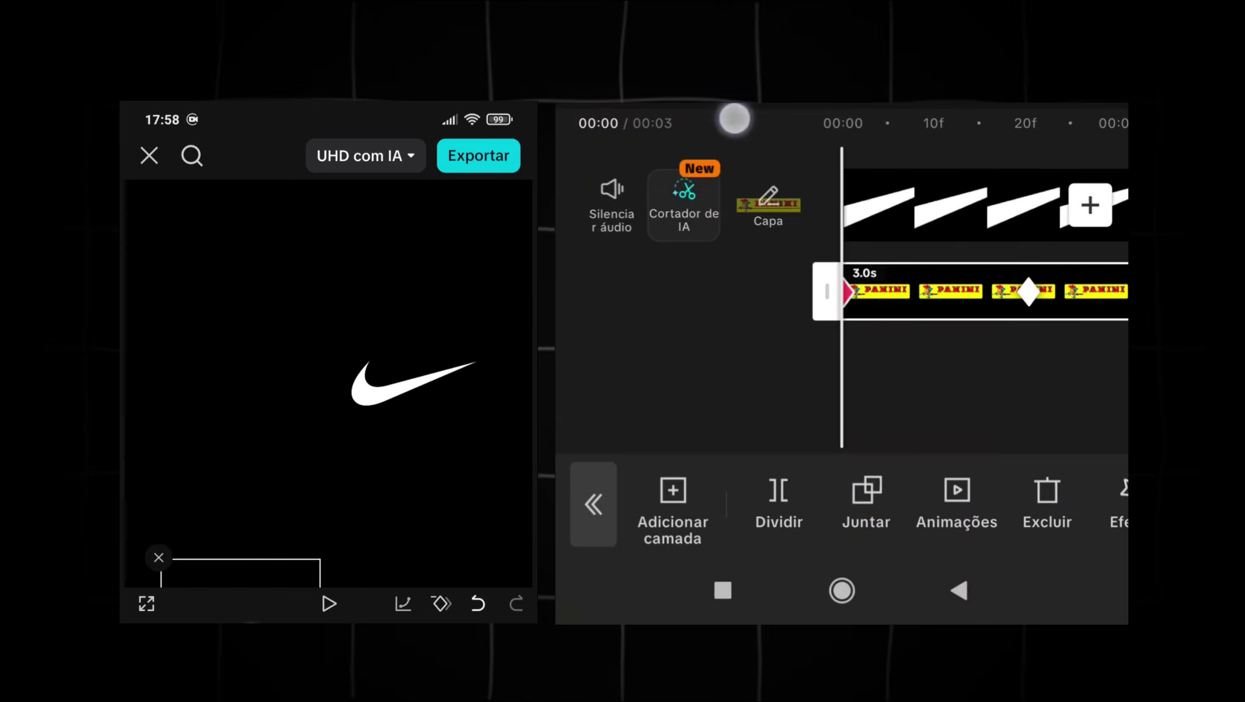
pyautogui.click(950, 217)
pyautogui.moveTo(416, 386); pyautogui.dragTo(432, 610)
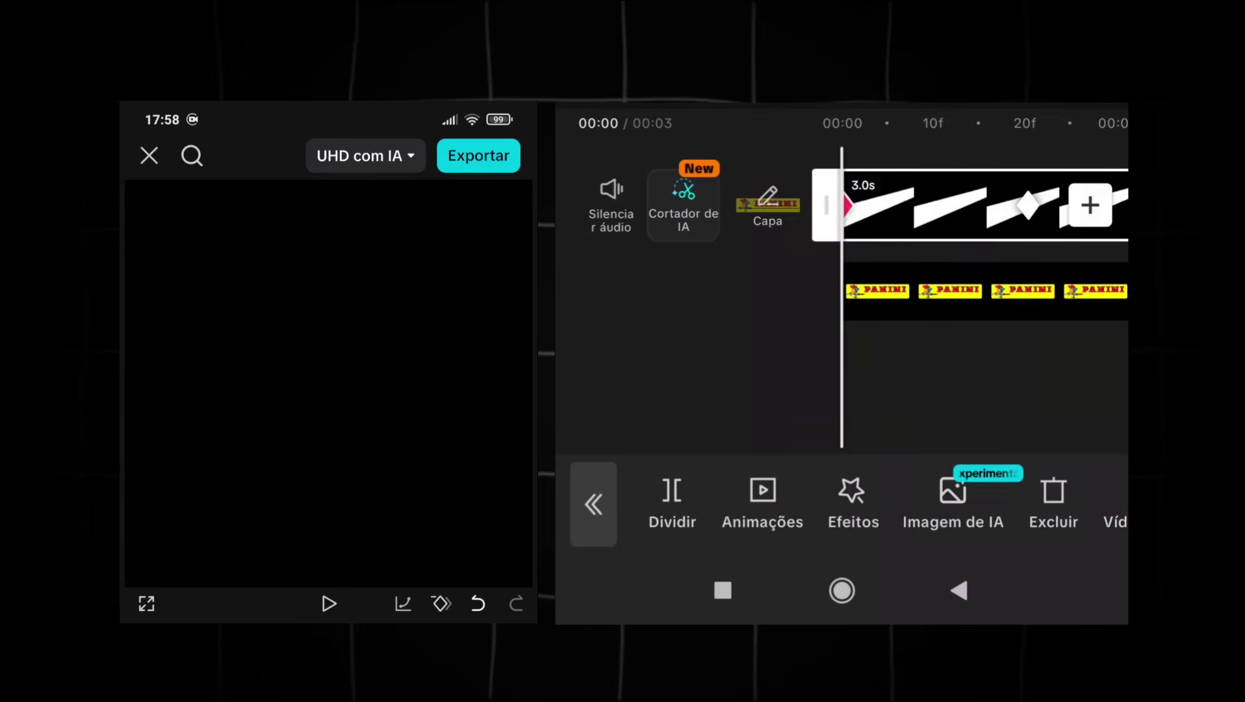
# Apply an S-shaped ease graph to the keyframe animations of the Nike clip and the Panini overlay, and play back the result
pyautogui.click(400, 611)
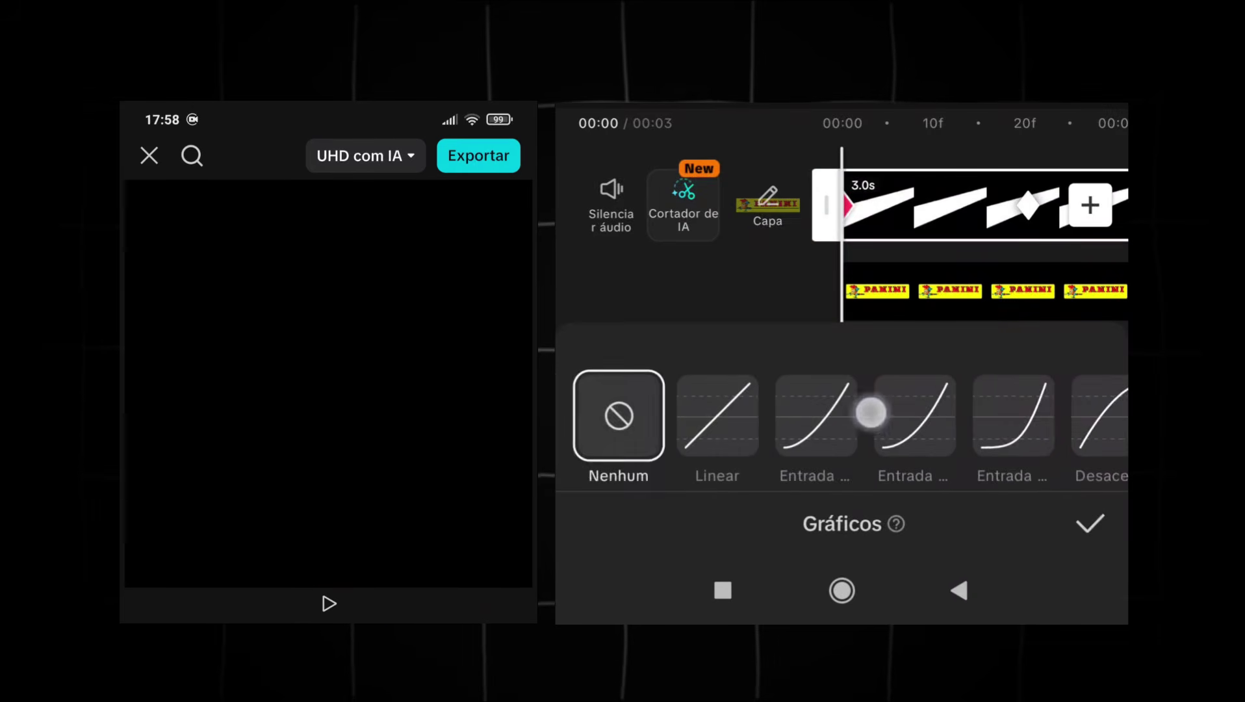
pyautogui.moveTo(870, 413); pyautogui.dragTo(669, 416)
pyautogui.click(702, 416)
pyautogui.click(910, 291)
pyautogui.click(401, 606)
pyautogui.moveTo(962, 412); pyautogui.dragTo(747, 413)
pyautogui.click(903, 415)
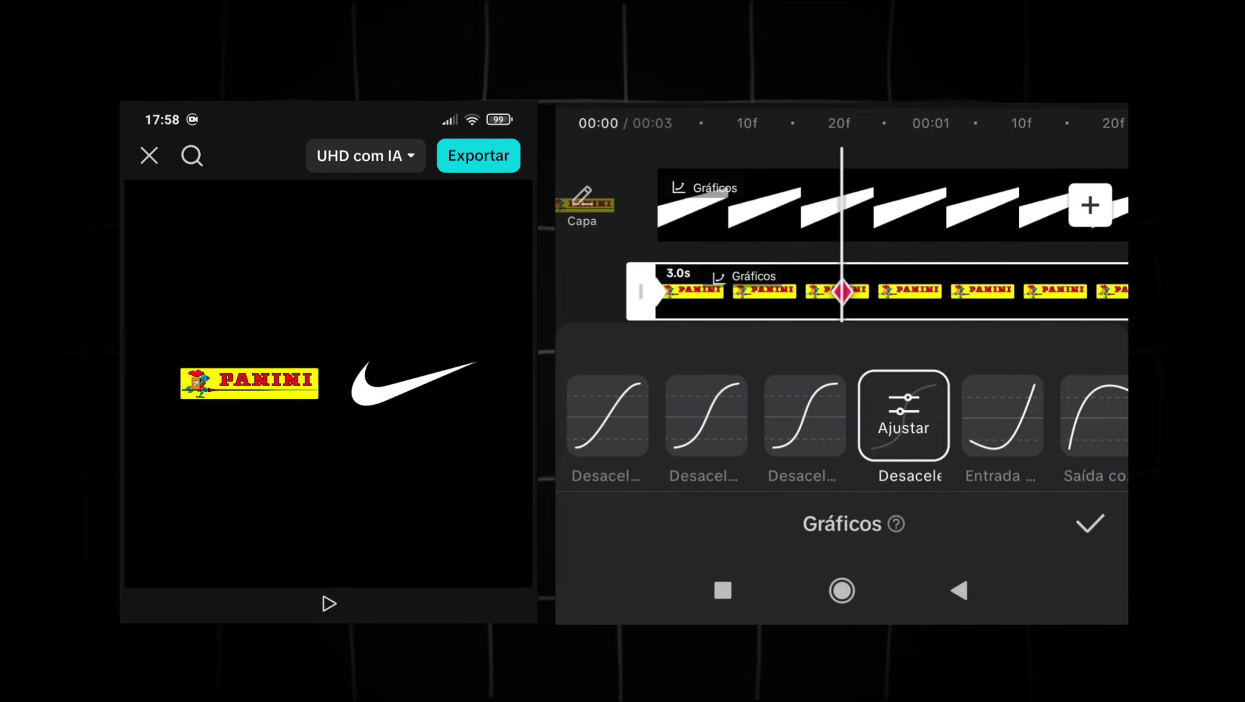
pyautogui.click(1090, 523)
pyautogui.moveTo(851, 381); pyautogui.dragTo(1035, 381)
pyautogui.click(330, 604)
pyautogui.click(966, 590)
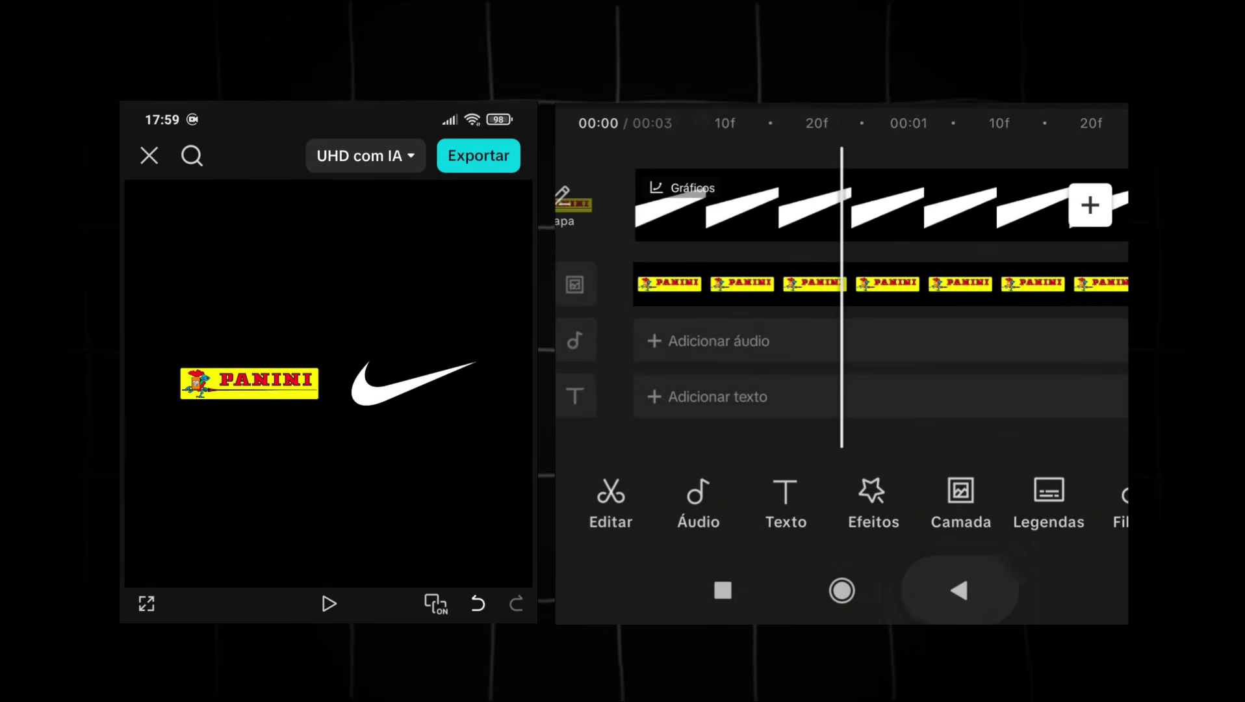
# Export the logo animation at 720p with Ultra HD com IA turned off and the frame rate set to 30
pyautogui.click(365, 155)
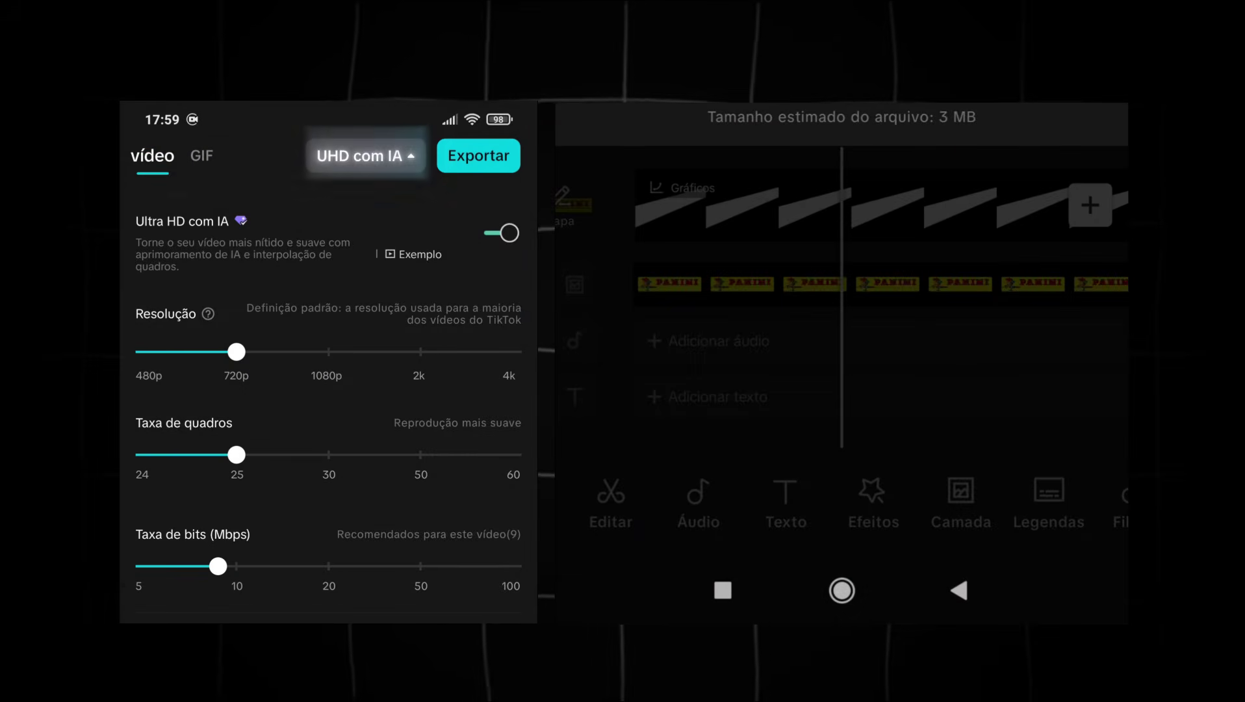
pyautogui.click(501, 232)
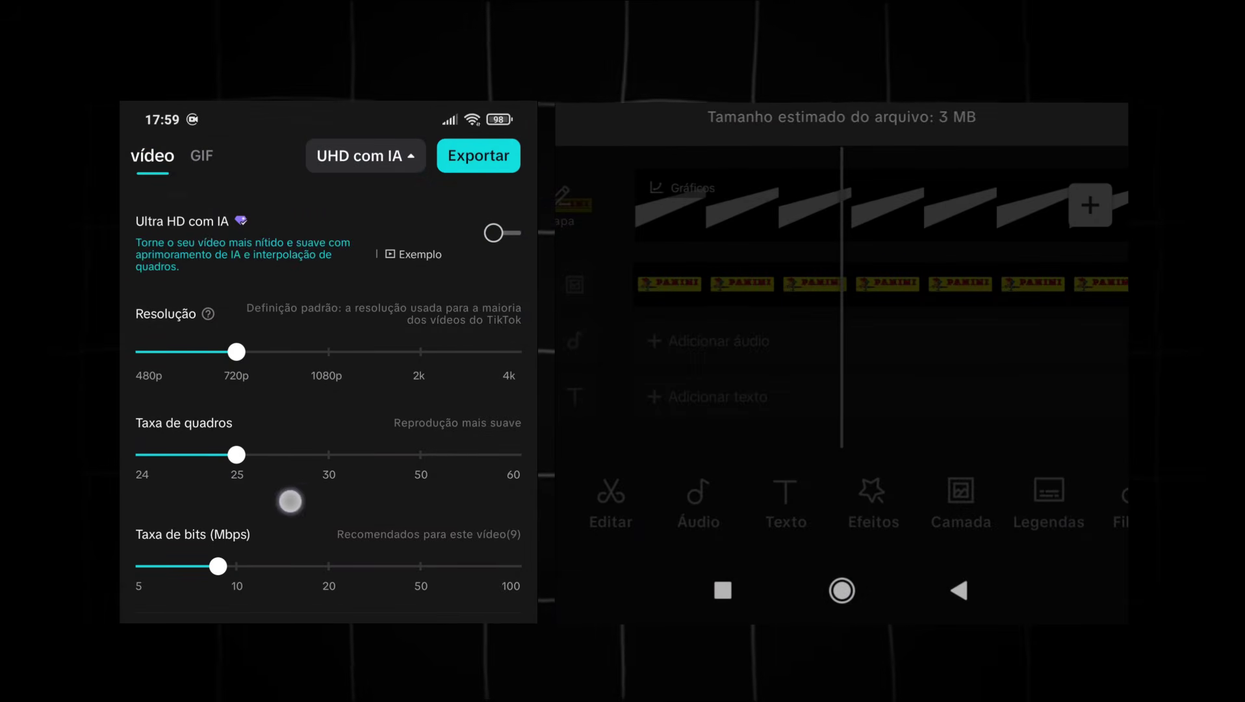
pyautogui.click(326, 500)
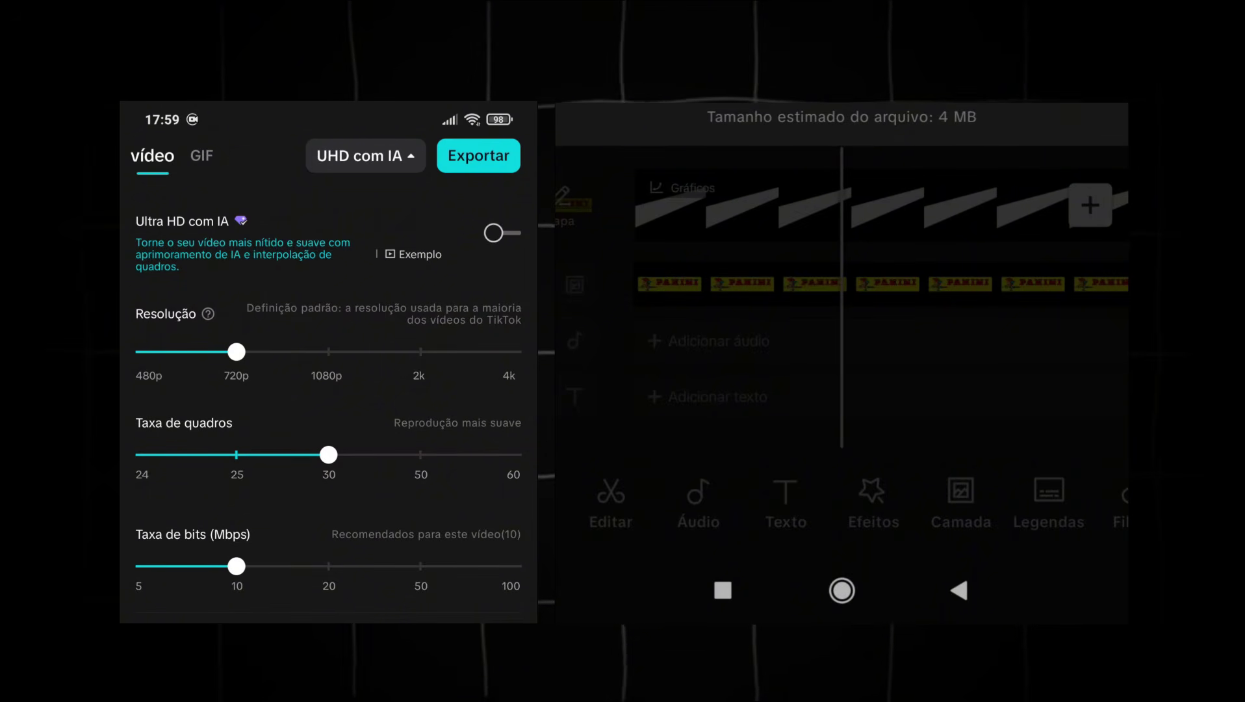
pyautogui.click(479, 158)
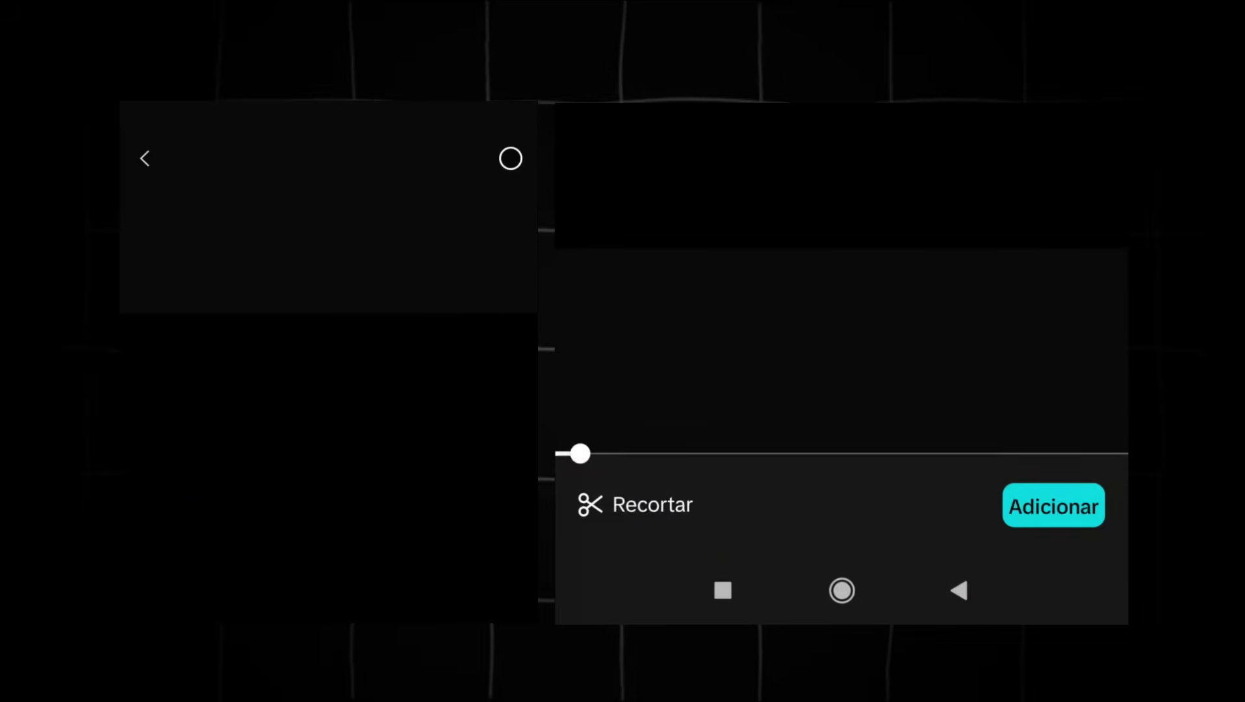
# Add the exported logo clip as an overlay and remove its black background with Chroma key
pyautogui.click(511, 158)
pyautogui.click(1053, 506)
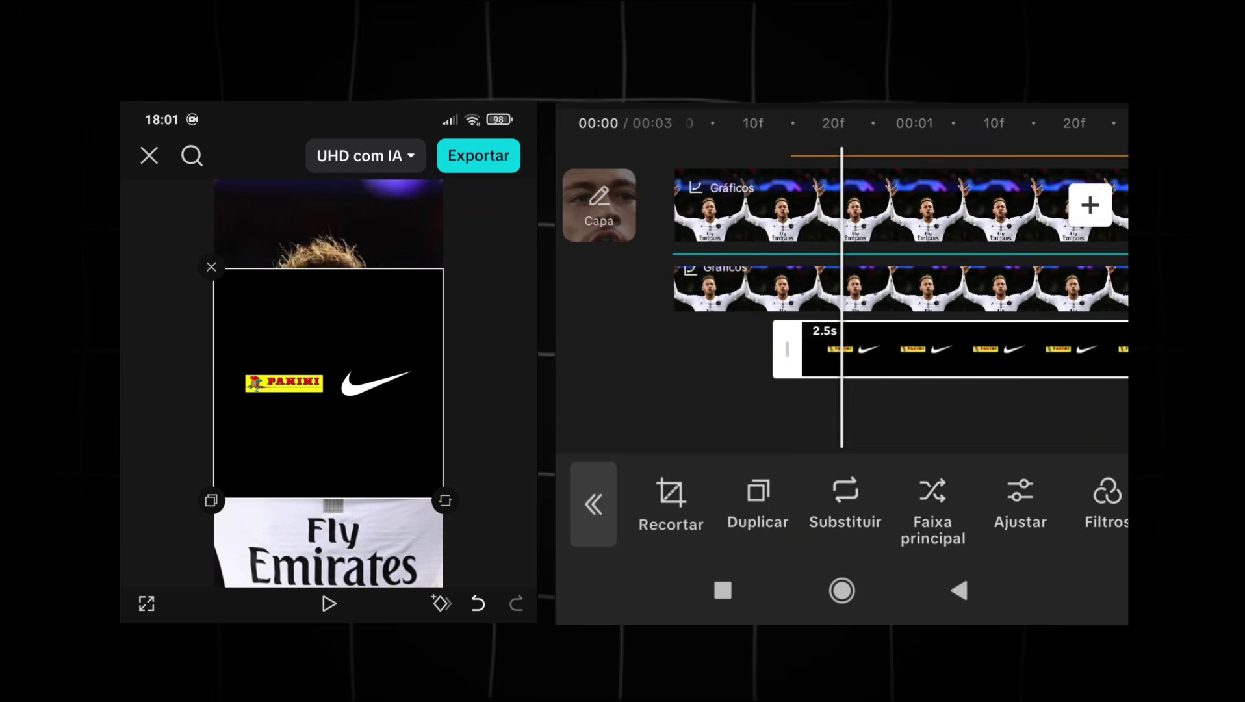
pyautogui.hscroll(1, 845, 513)
pyautogui.moveTo(942, 519); pyautogui.dragTo(552, 519)
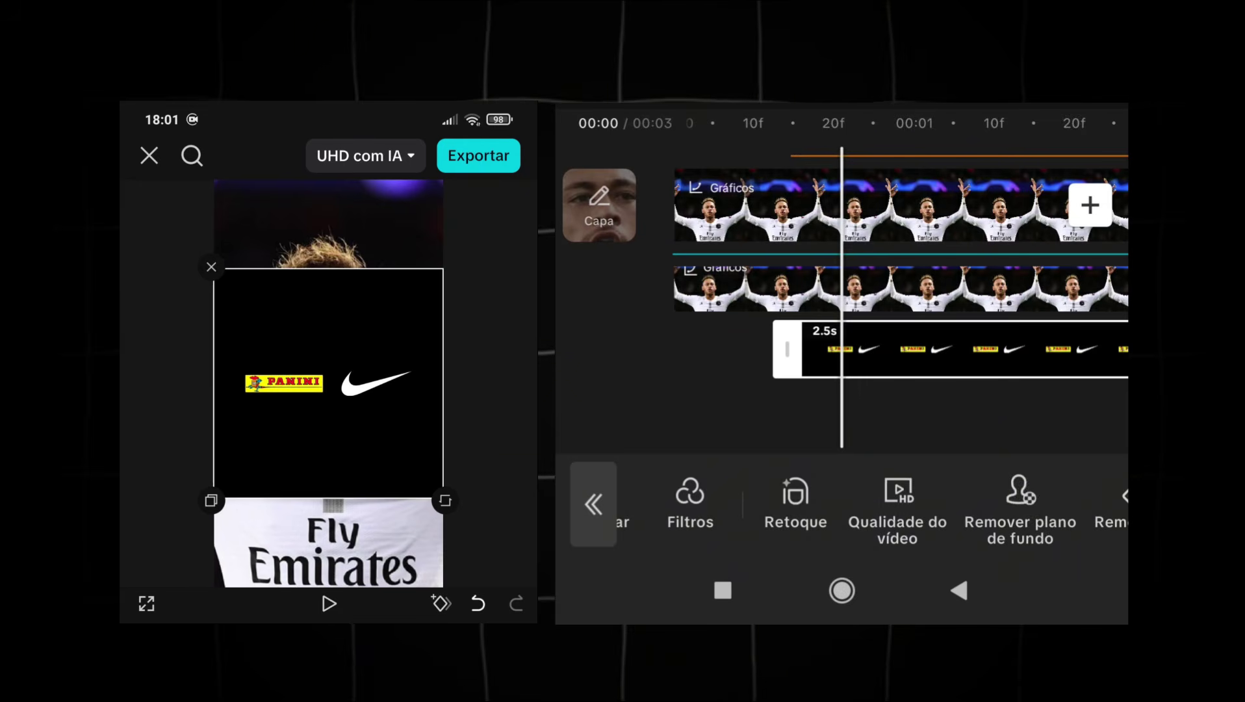
pyautogui.click(1031, 496)
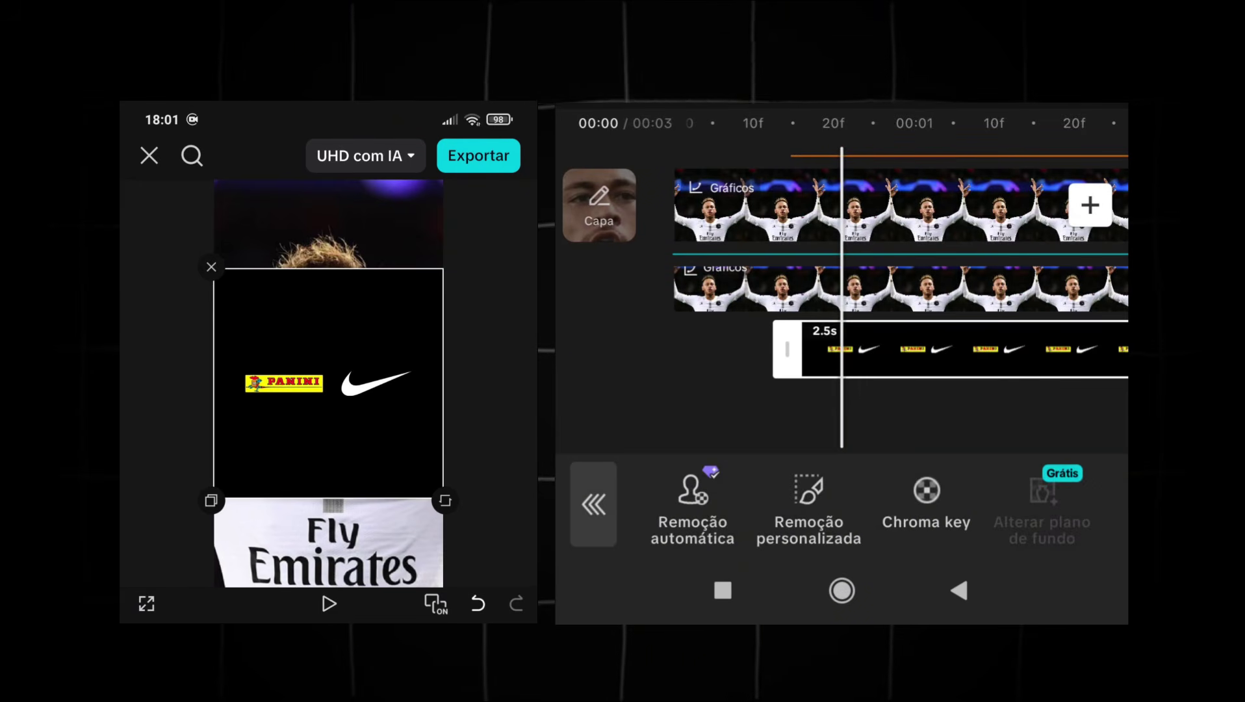
pyautogui.click(926, 501)
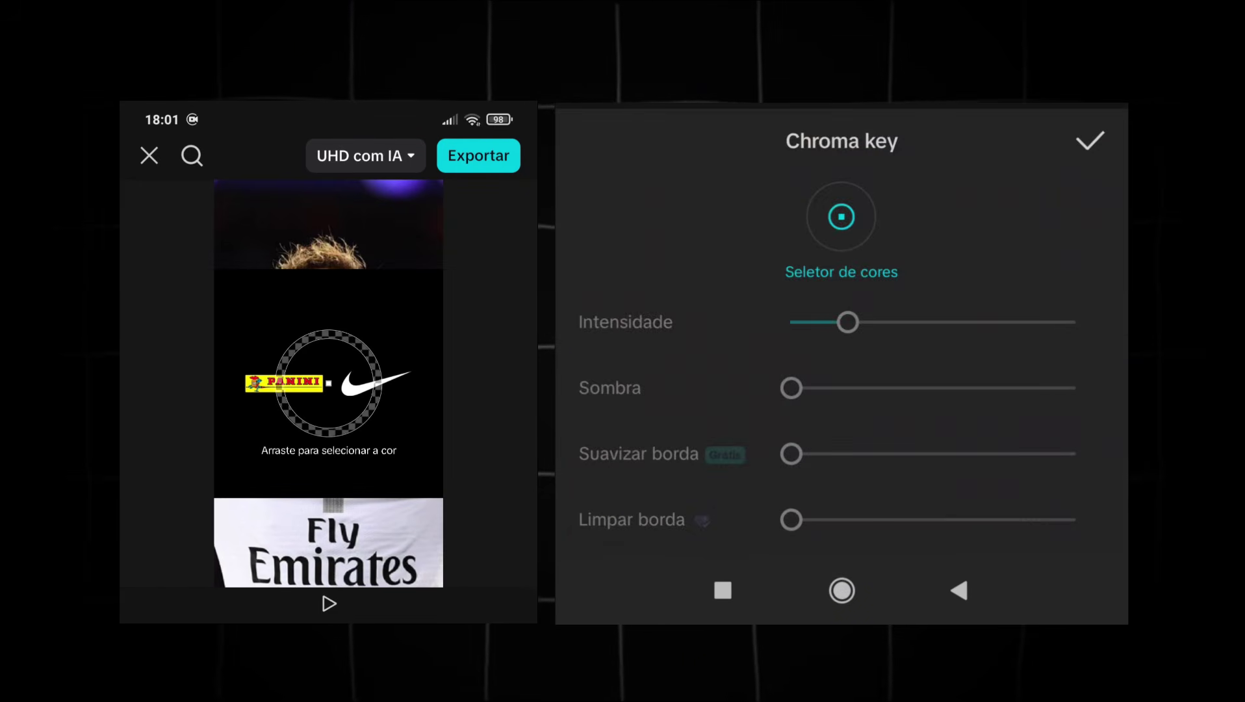
pyautogui.moveTo(329, 384); pyautogui.dragTo(330, 348)
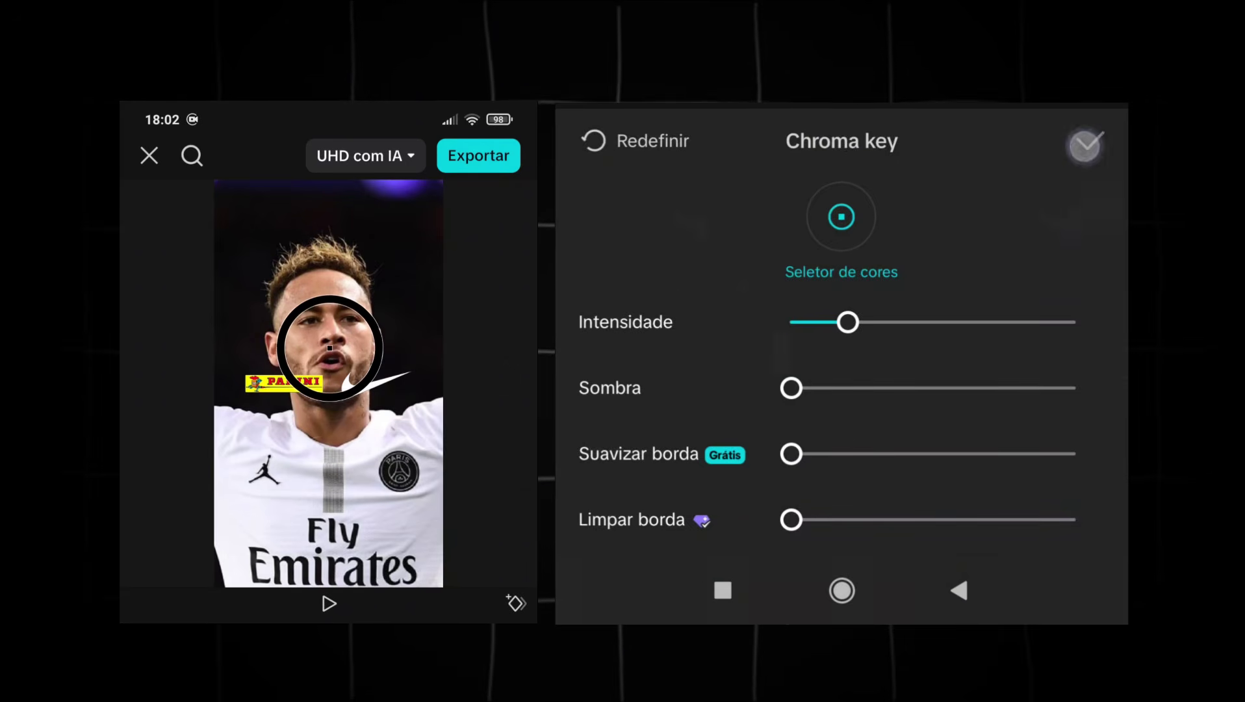
pyautogui.click(1084, 146)
# Trim the start of the logo overlay to a 2.2 s duration and shift it later on the timeline
pyautogui.moveTo(786, 364); pyautogui.dragTo(825, 365)
pyautogui.click(926, 351)
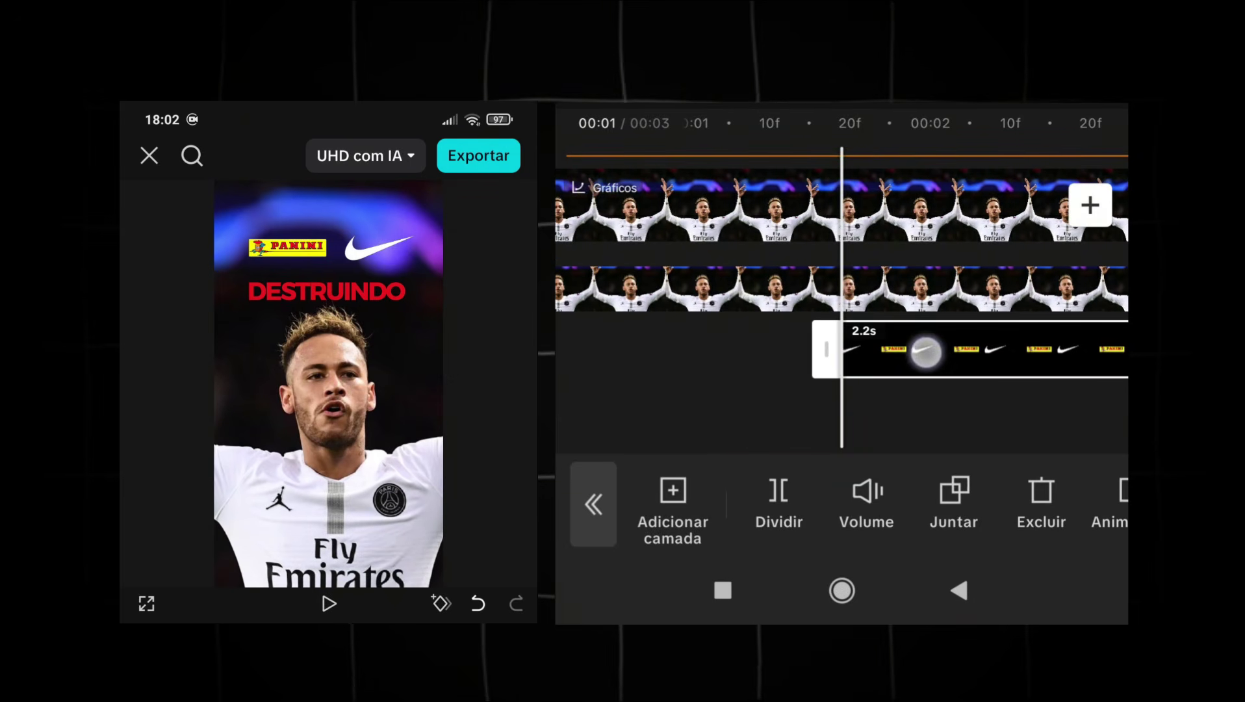
pyautogui.moveTo(926, 352); pyautogui.dragTo(1095, 349)
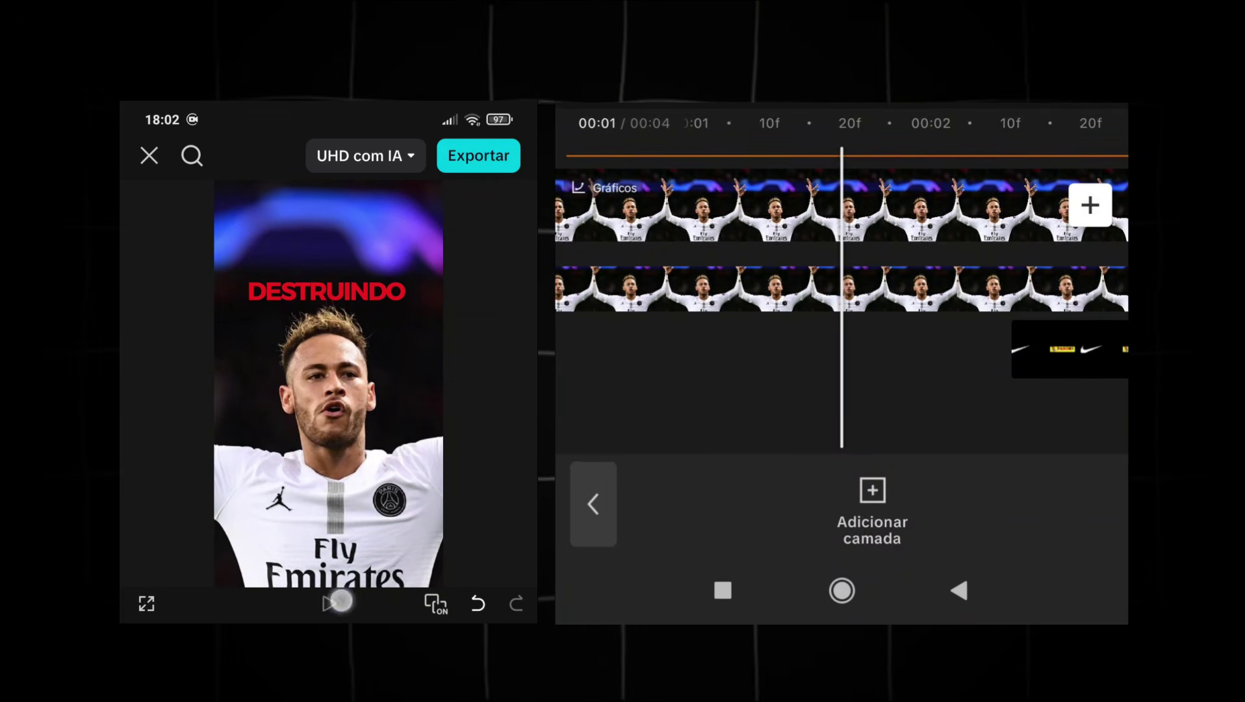
pyautogui.click(341, 601)
# Reposition the logo overlay to start about 10f after 00:02 and check its timing against the DESTRUINDO text
pyautogui.moveTo(714, 386); pyautogui.dragTo(994, 416)
pyautogui.moveTo(884, 398); pyautogui.dragTo(923, 391)
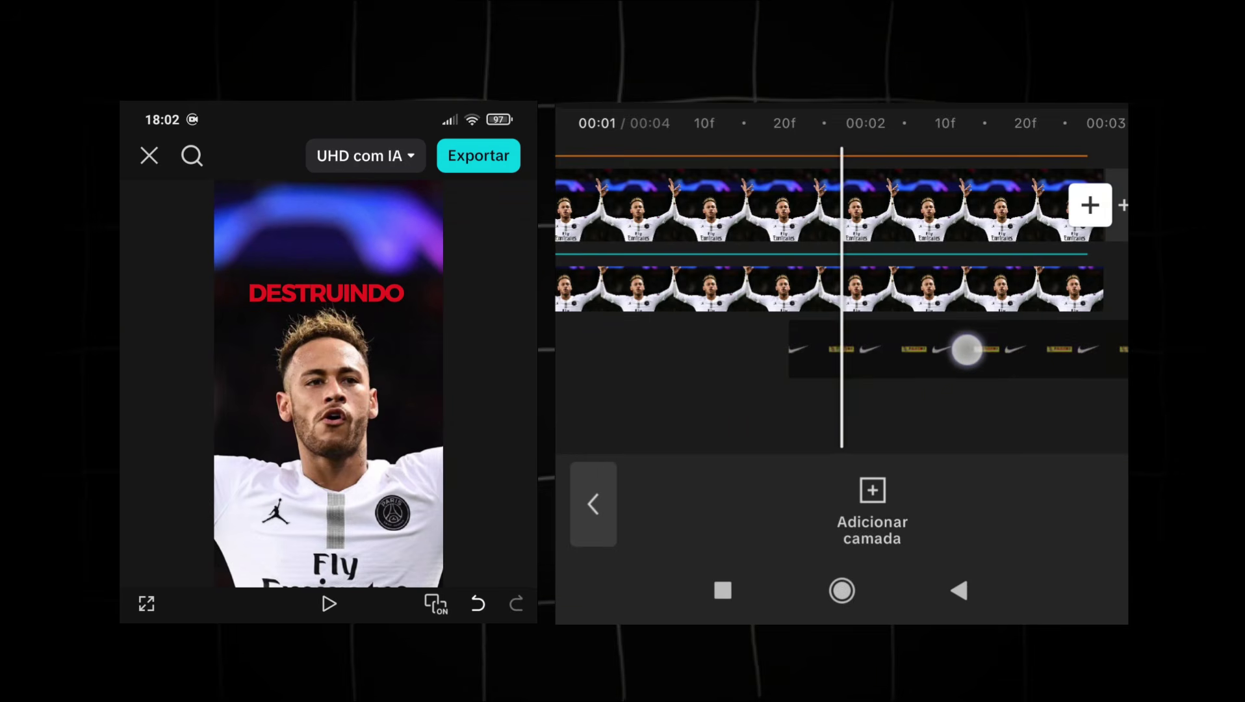
pyautogui.moveTo(1015, 350); pyautogui.dragTo(1015, 351)
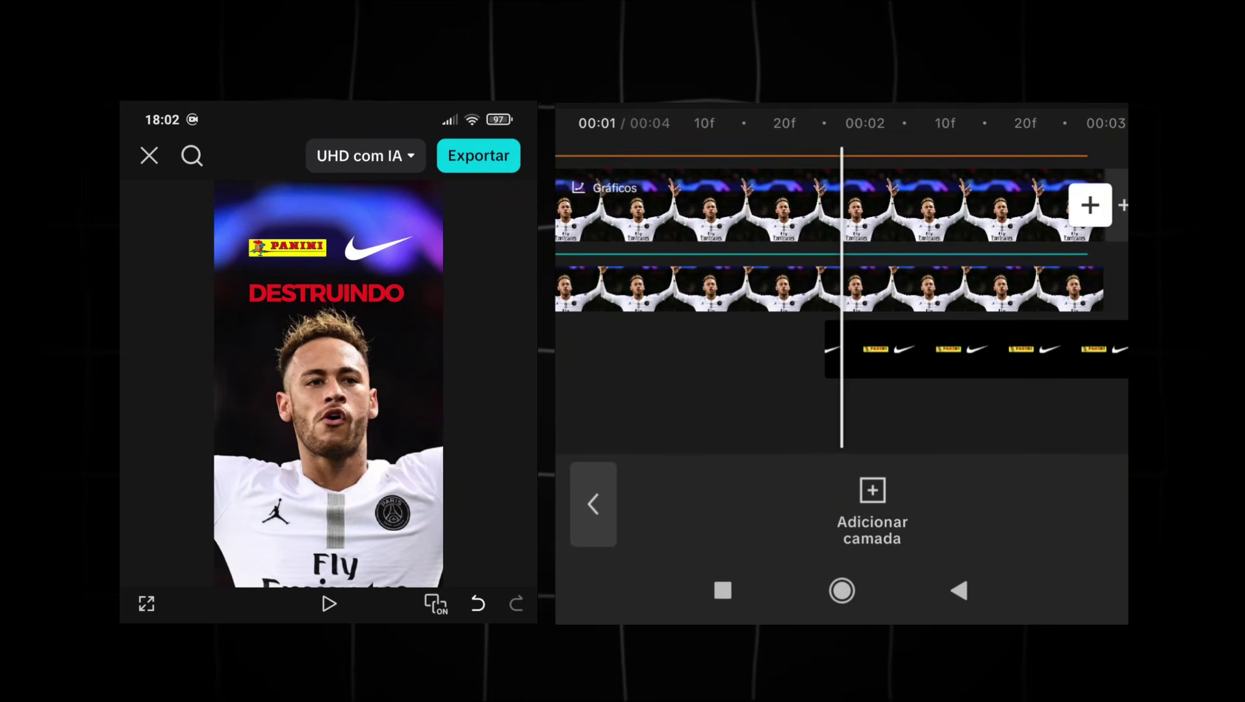
pyautogui.moveTo(806, 393); pyautogui.dragTo(666, 392)
pyautogui.moveTo(1002, 439); pyautogui.dragTo(1104, 439)
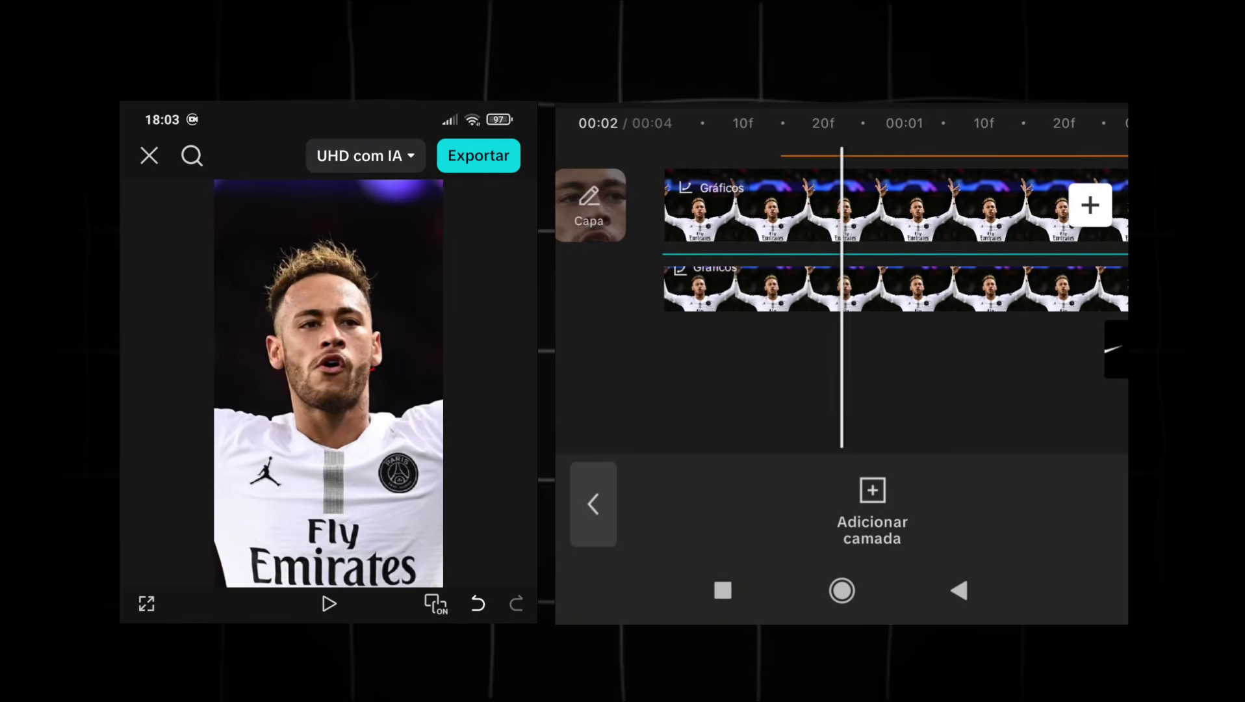
pyautogui.moveTo(1104, 354)
pyautogui.mouseDown()
pyautogui.moveTo(1002, 354)
pyautogui.moveTo(1103, 353)
pyautogui.mouseUp()
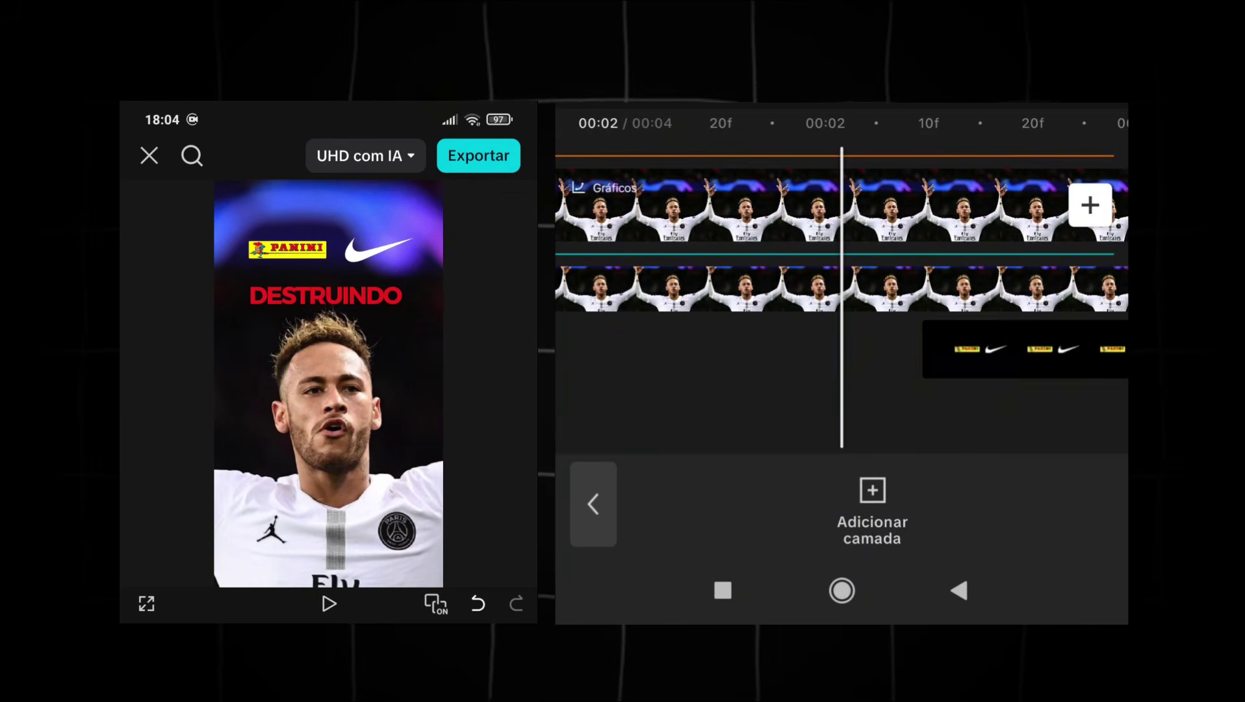
pyautogui.moveTo(762, 406); pyautogui.dragTo(831, 388)
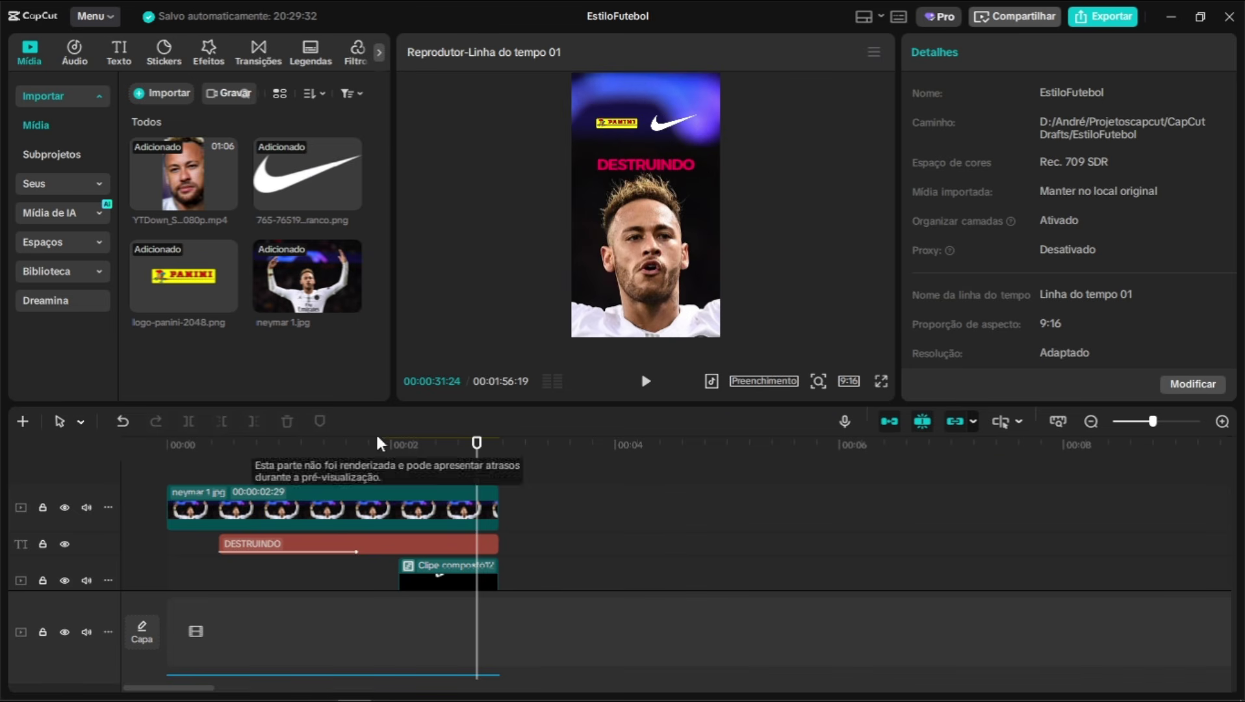
# In the desktop project, create a second timeline and place a circle shape at its start
pyautogui.click(23, 422)
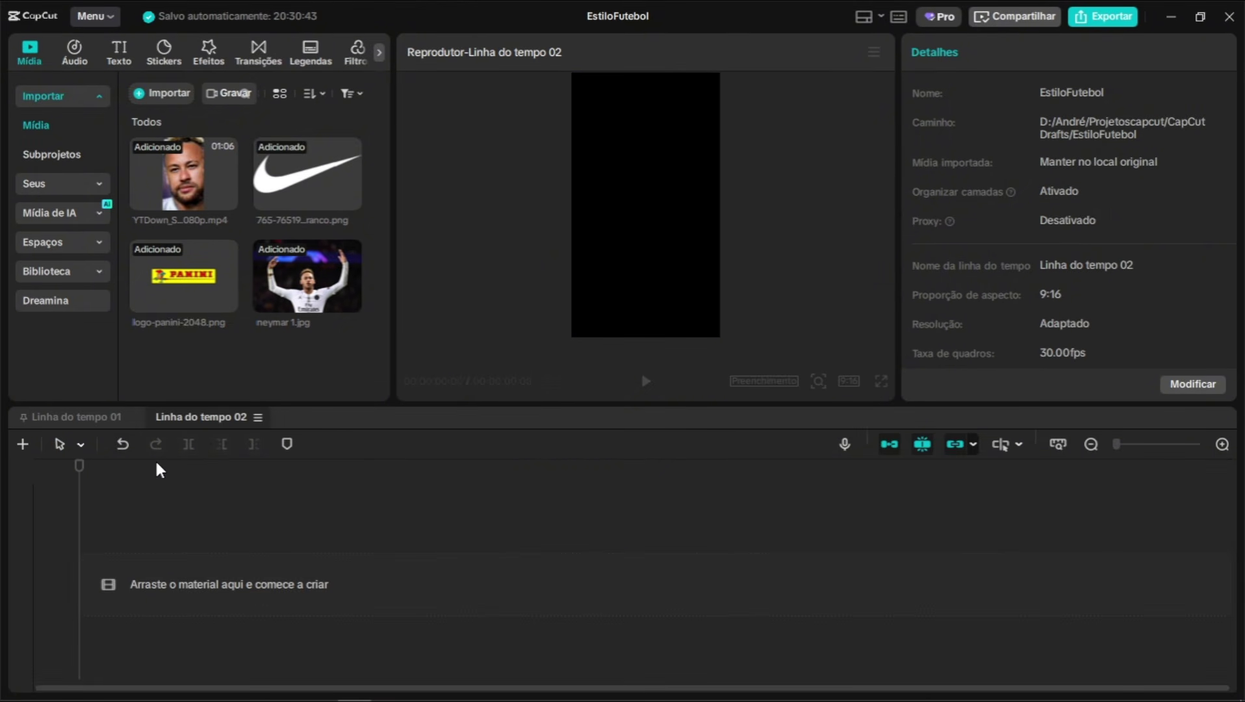
pyautogui.click(172, 62)
pyautogui.click(80, 160)
pyautogui.moveTo(289, 136)
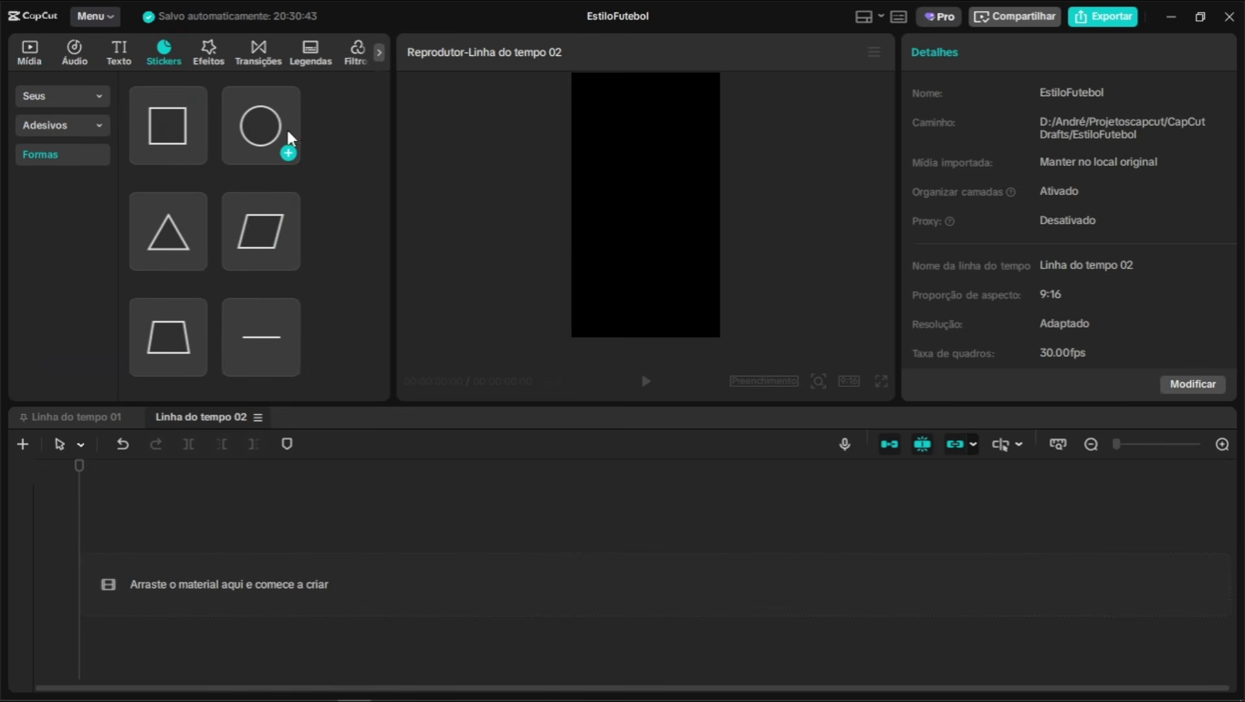
pyautogui.moveTo(252, 139); pyautogui.dragTo(164, 545)
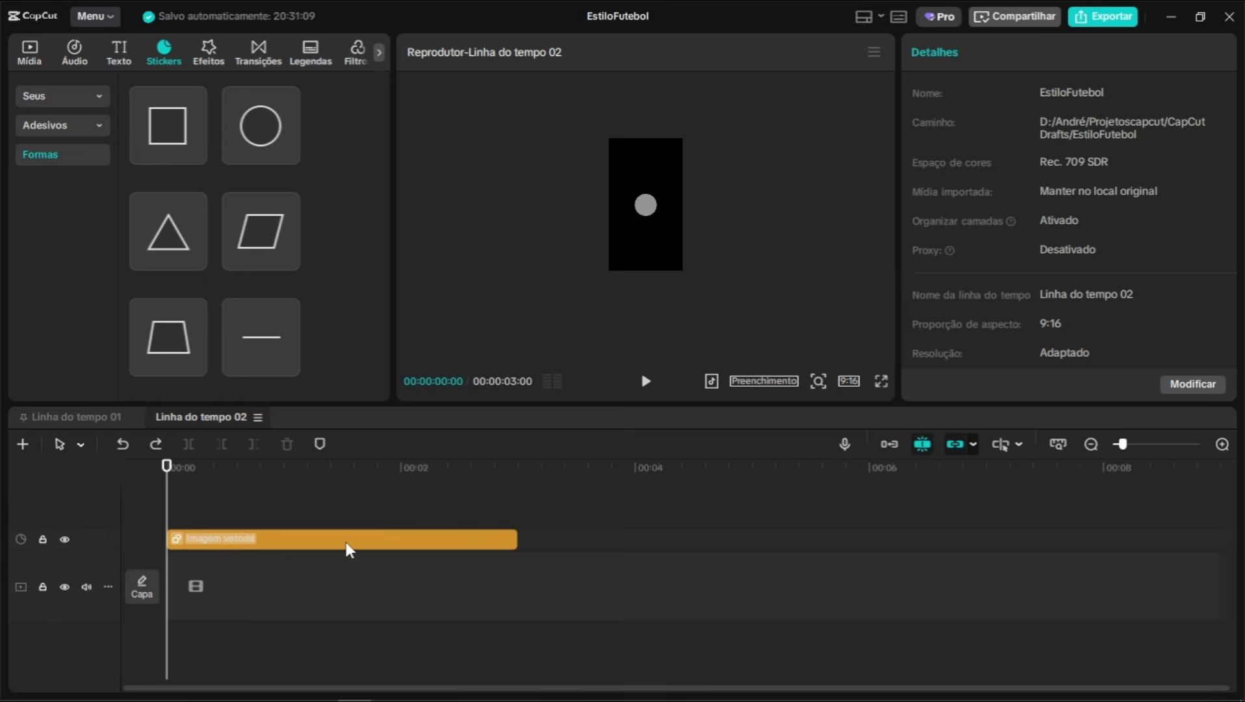
# Set the new timeline's aspect ratio to 16:9 and scale the circle to 165%
pyautogui.click(347, 545)
pyautogui.click(847, 382)
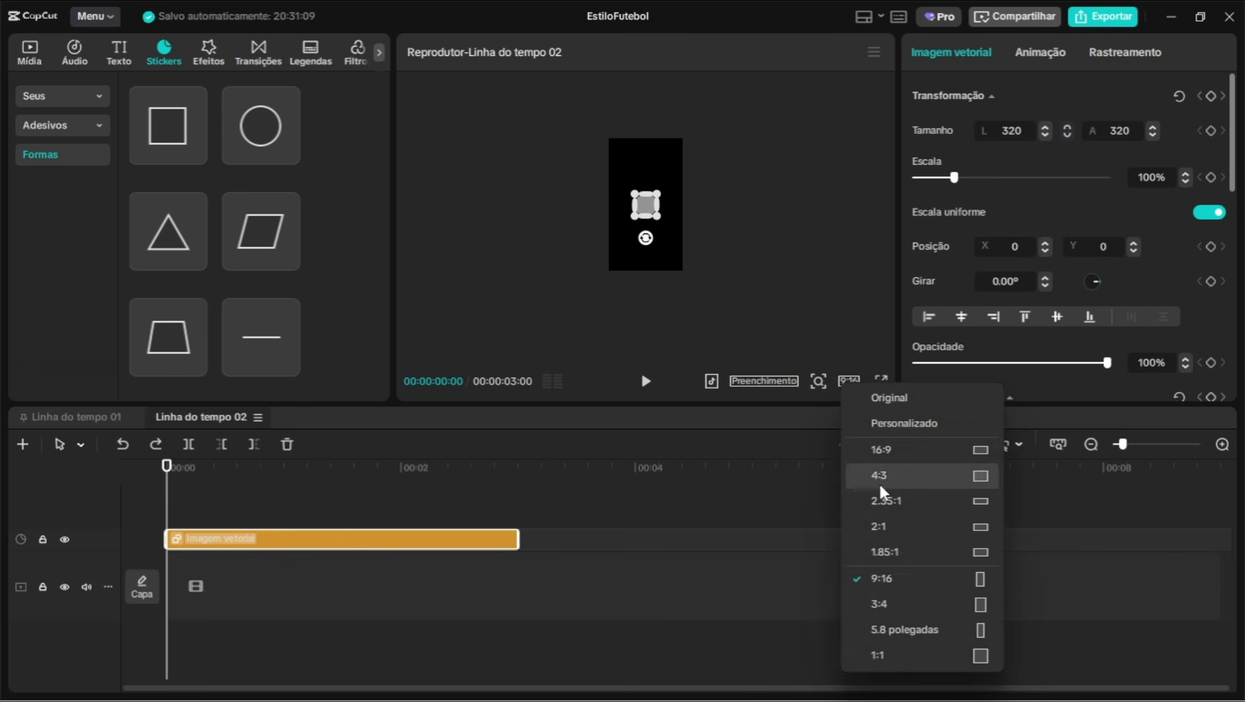
pyautogui.click(937, 448)
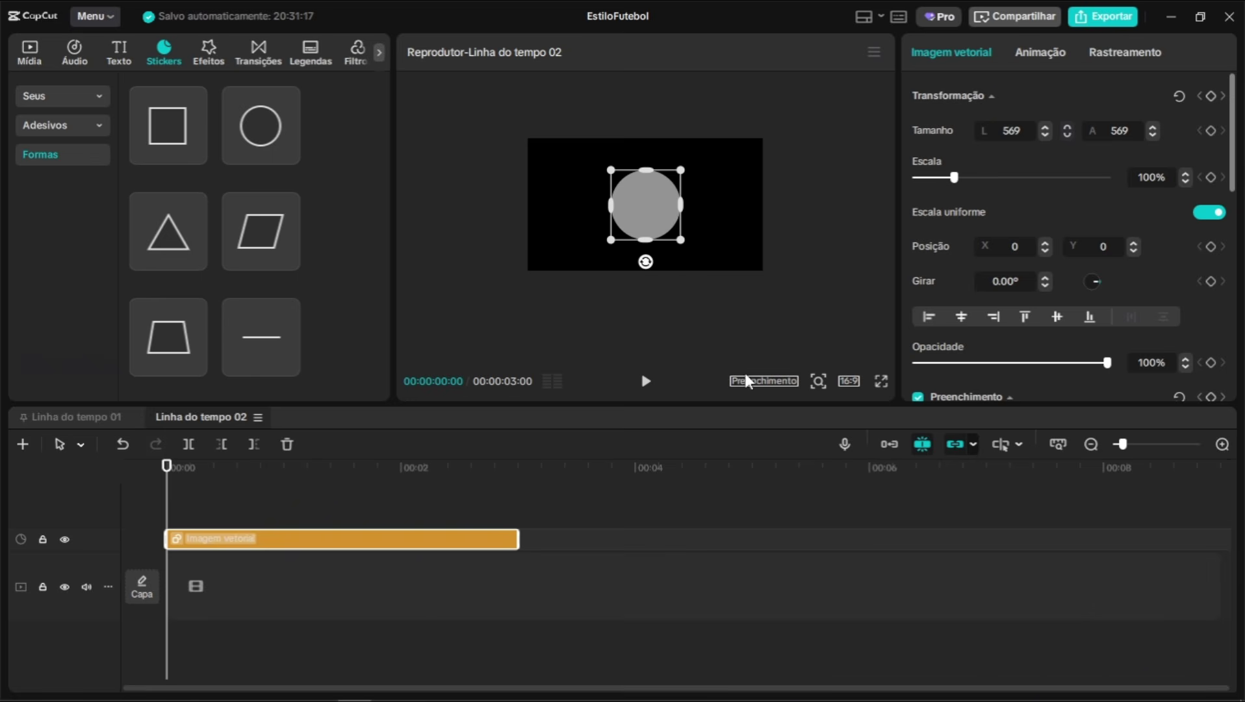
pyautogui.click(817, 382)
pyautogui.moveTo(953, 178); pyautogui.dragTo(980, 183)
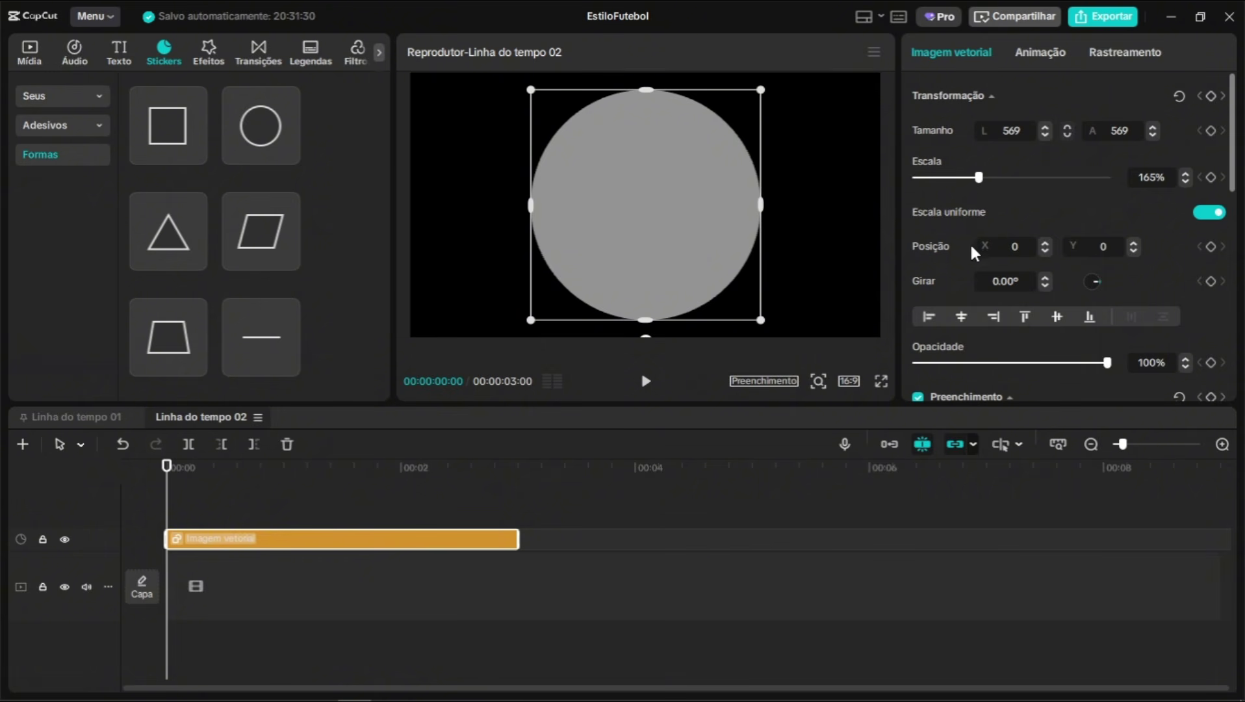
# Turn off the circle's fill and give it a solid stroke with a thickness of 8
pyautogui.scroll(-2, 914, 302)
pyautogui.click(917, 297)
pyautogui.scroll(-4, 936, 280)
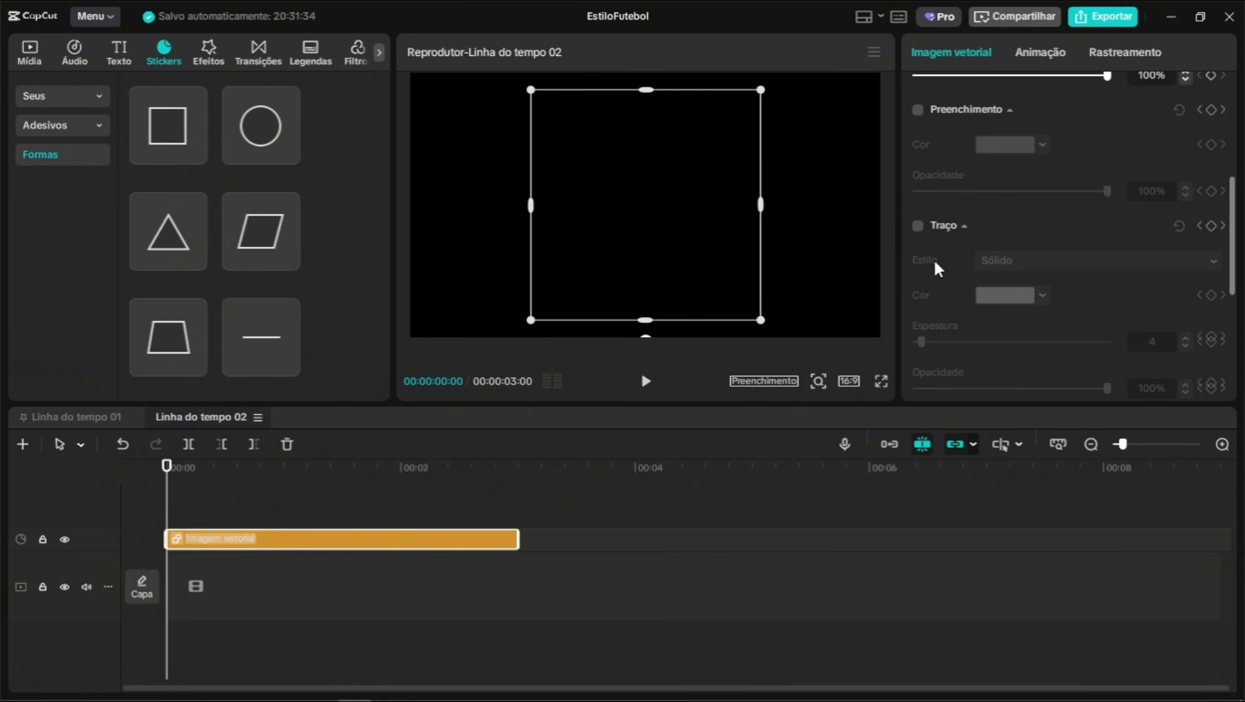
pyautogui.click(918, 227)
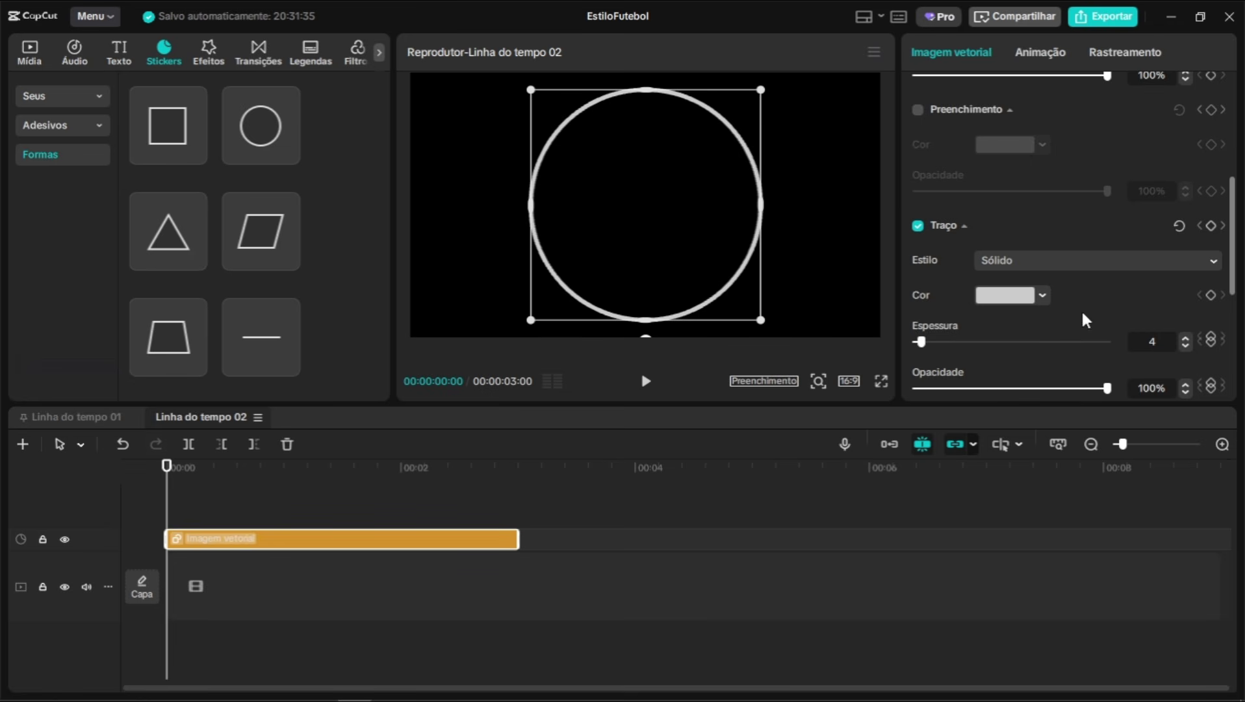
pyautogui.click(1184, 337)
pyautogui.click(1185, 336)
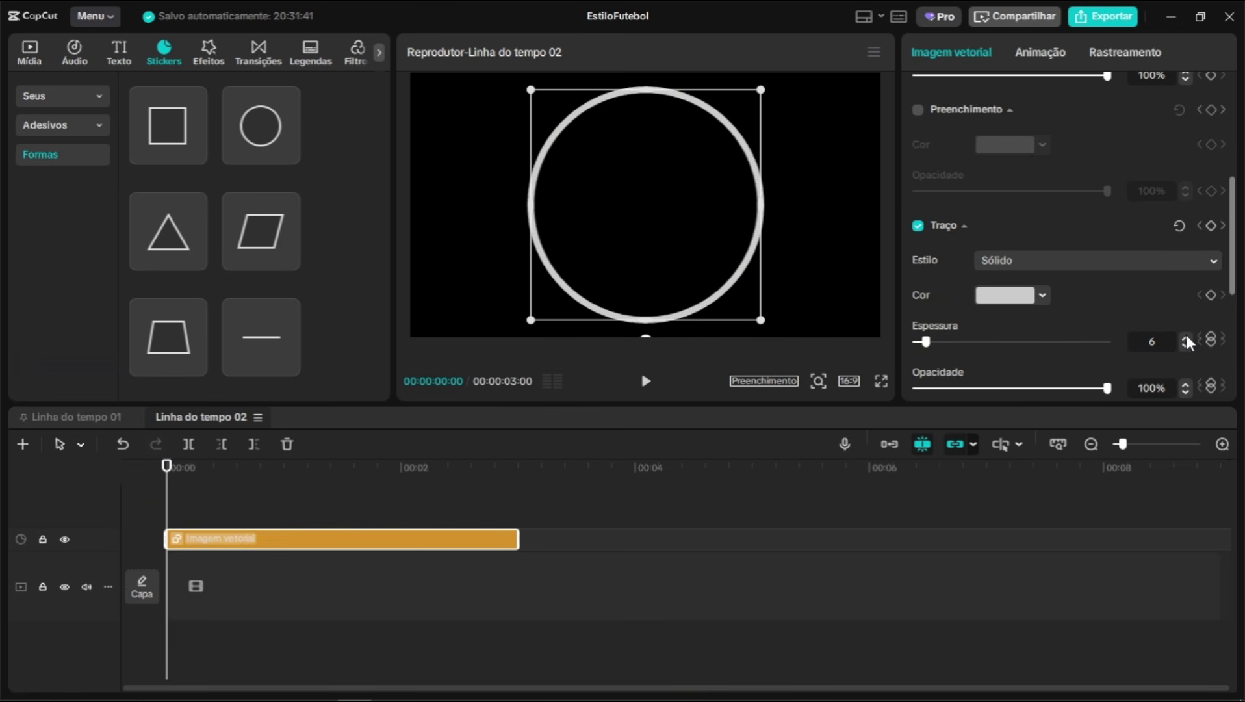
pyautogui.click(1184, 337)
pyautogui.click(1185, 337)
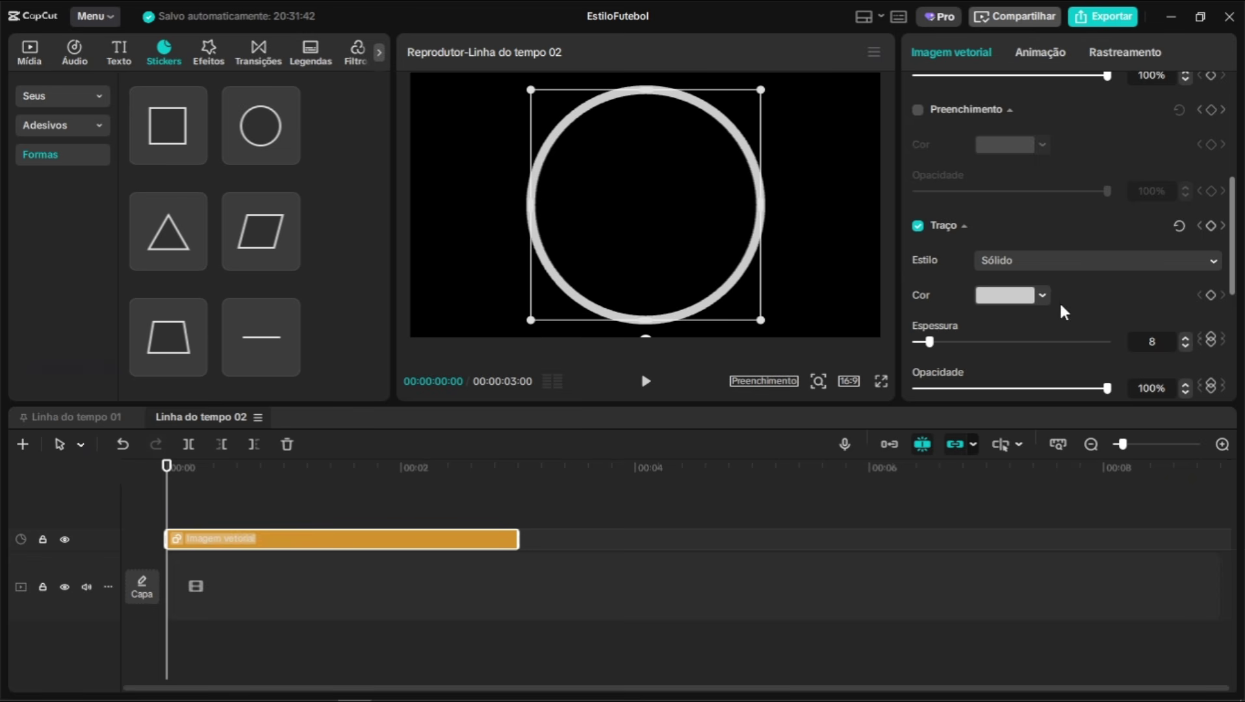
# Change the circle's stroke color to red, EC1D1D
pyautogui.click(1024, 300)
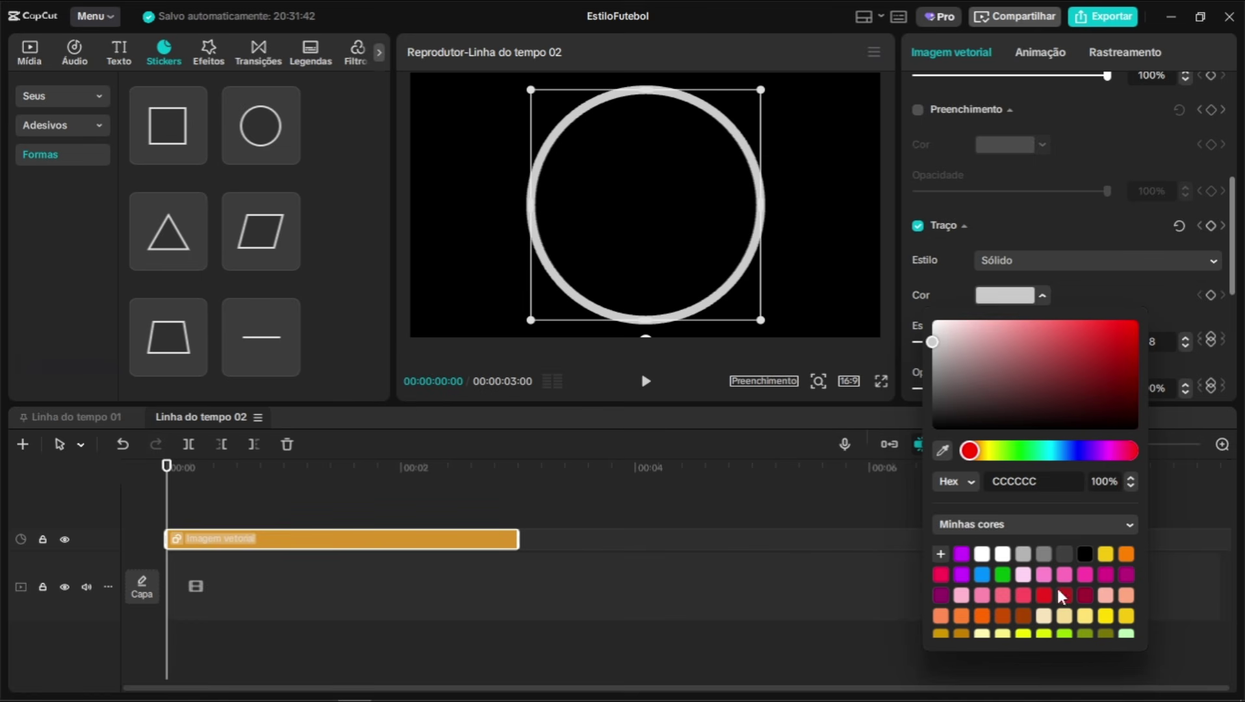
pyautogui.click(1043, 595)
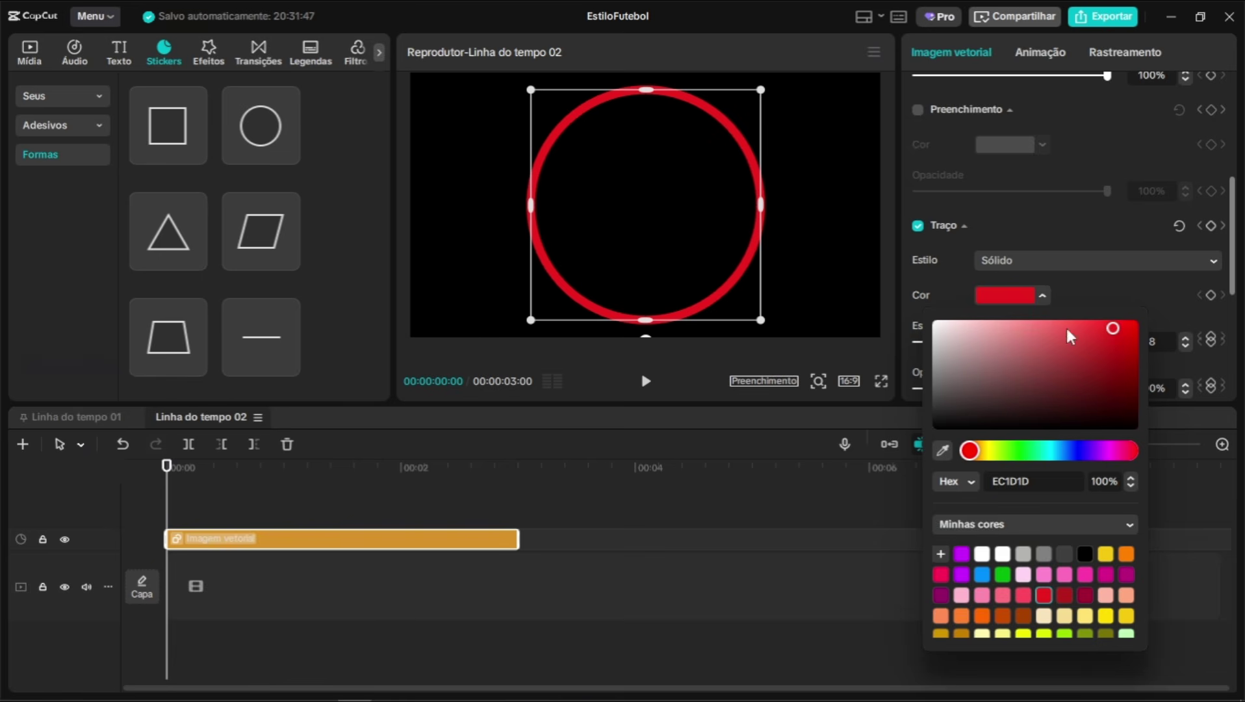
pyautogui.click(1109, 301)
# Extend the circle clip to 00:00:12:03 and convert it into a compound clip
pyautogui.click(505, 538)
pyautogui.moveTo(518, 538); pyautogui.dragTo(1104, 538)
pyautogui.moveTo(822, 537); pyautogui.dragTo(1164, 536)
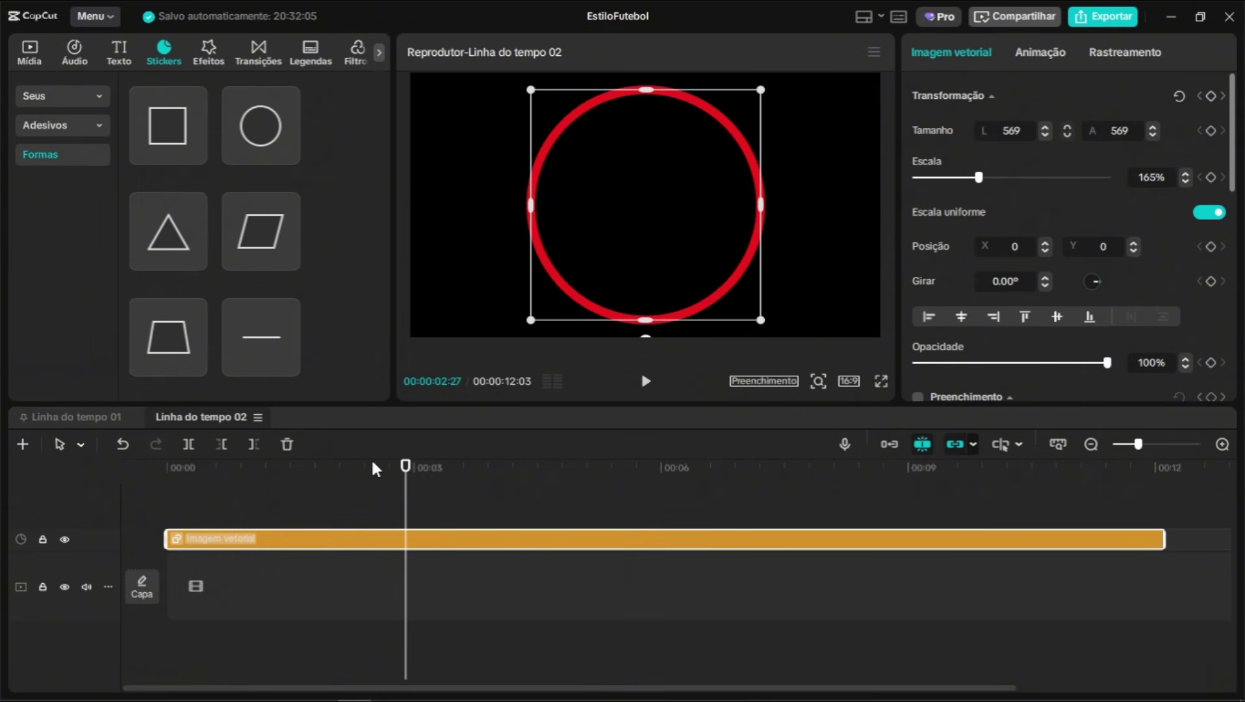
pyautogui.rightClick(333, 545)
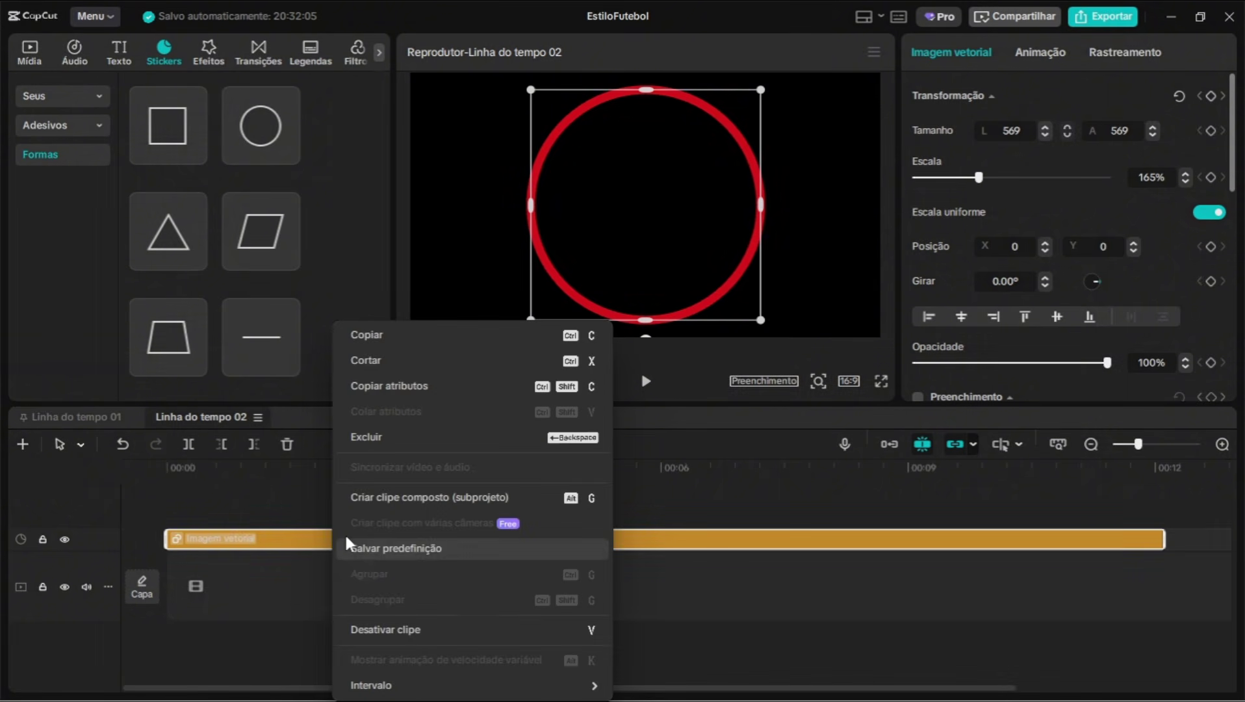
pyautogui.click(398, 501)
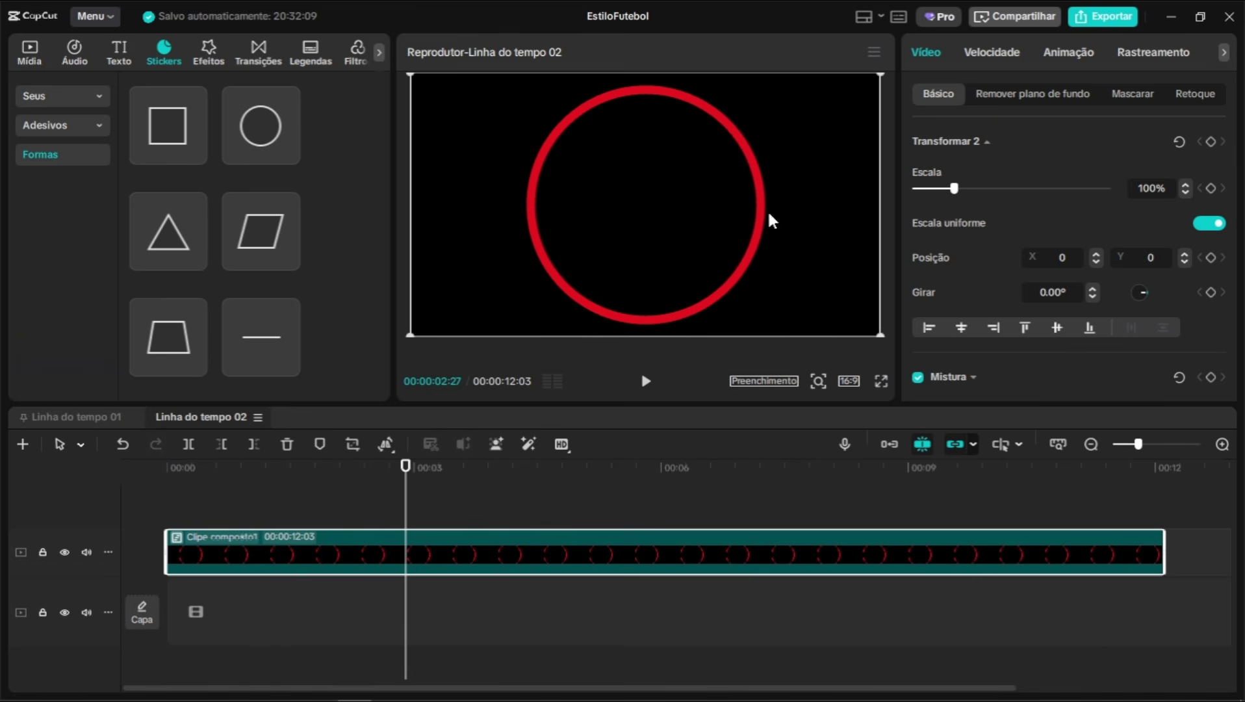
# Apply a Dividir mask to the circle compound clip and set its rotation to 90° to keep only the right half
pyautogui.click(1134, 95)
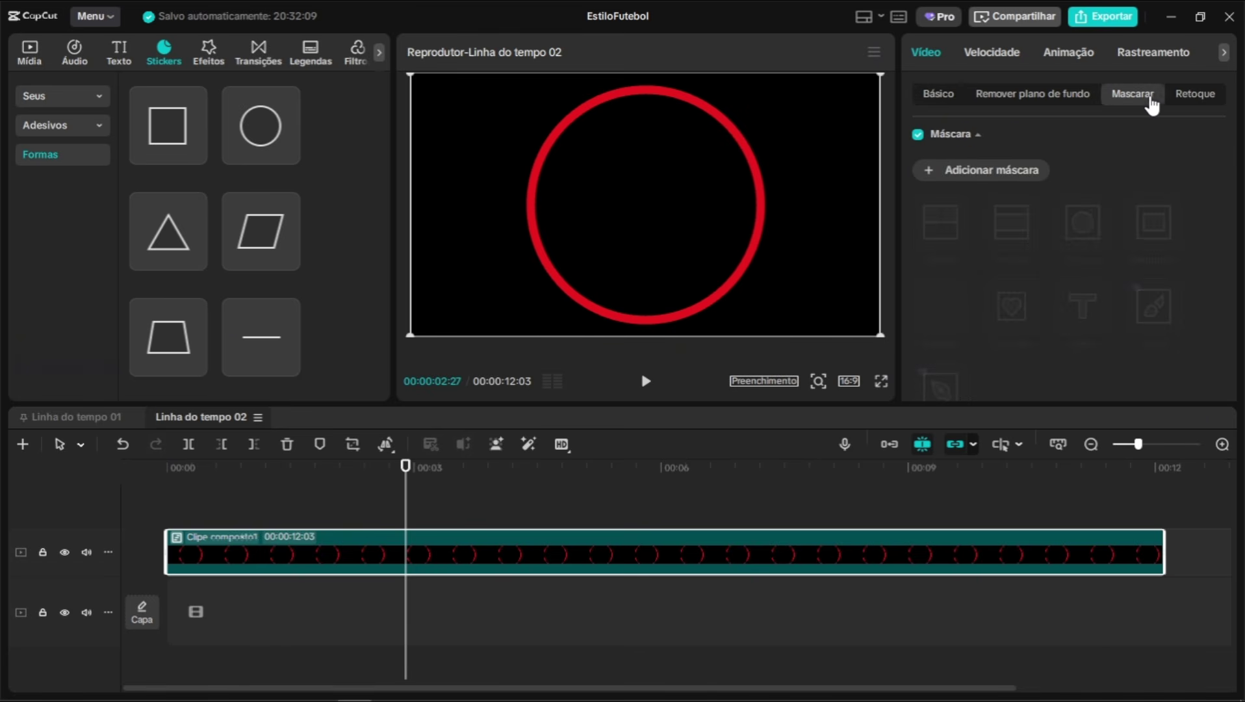
pyautogui.click(1009, 168)
pyautogui.click(931, 222)
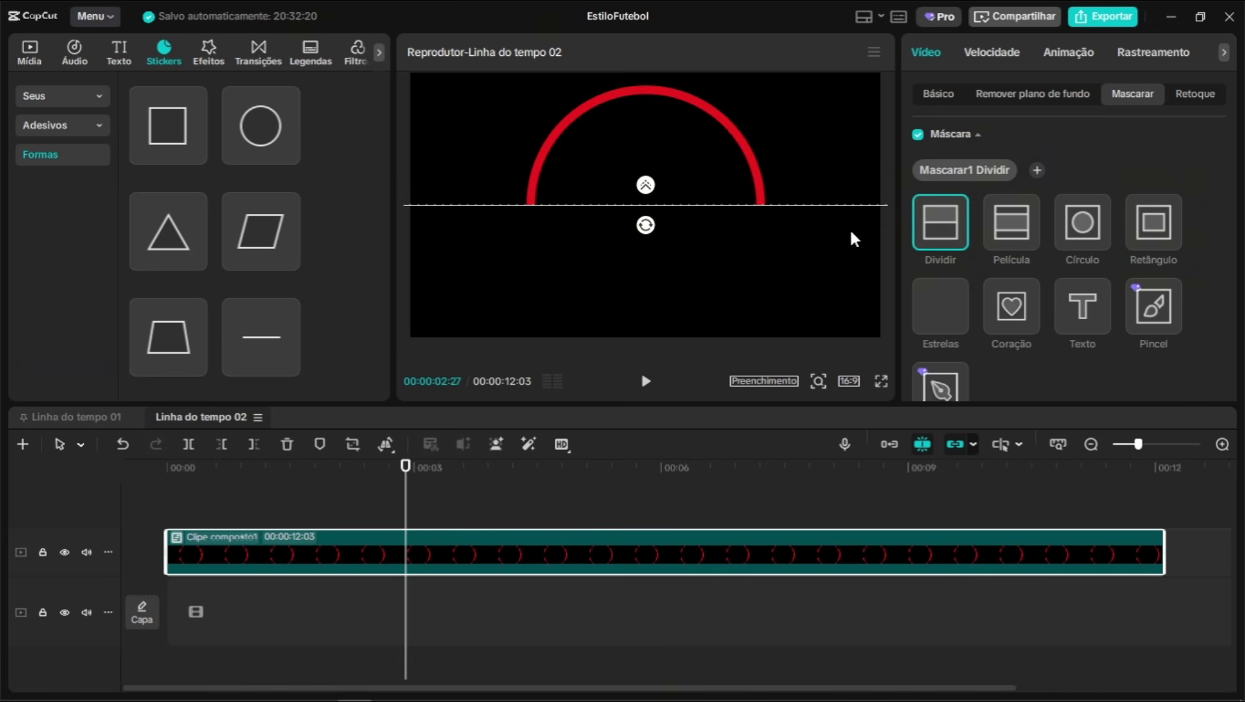
pyautogui.moveTo(650, 218); pyautogui.dragTo(531, 221)
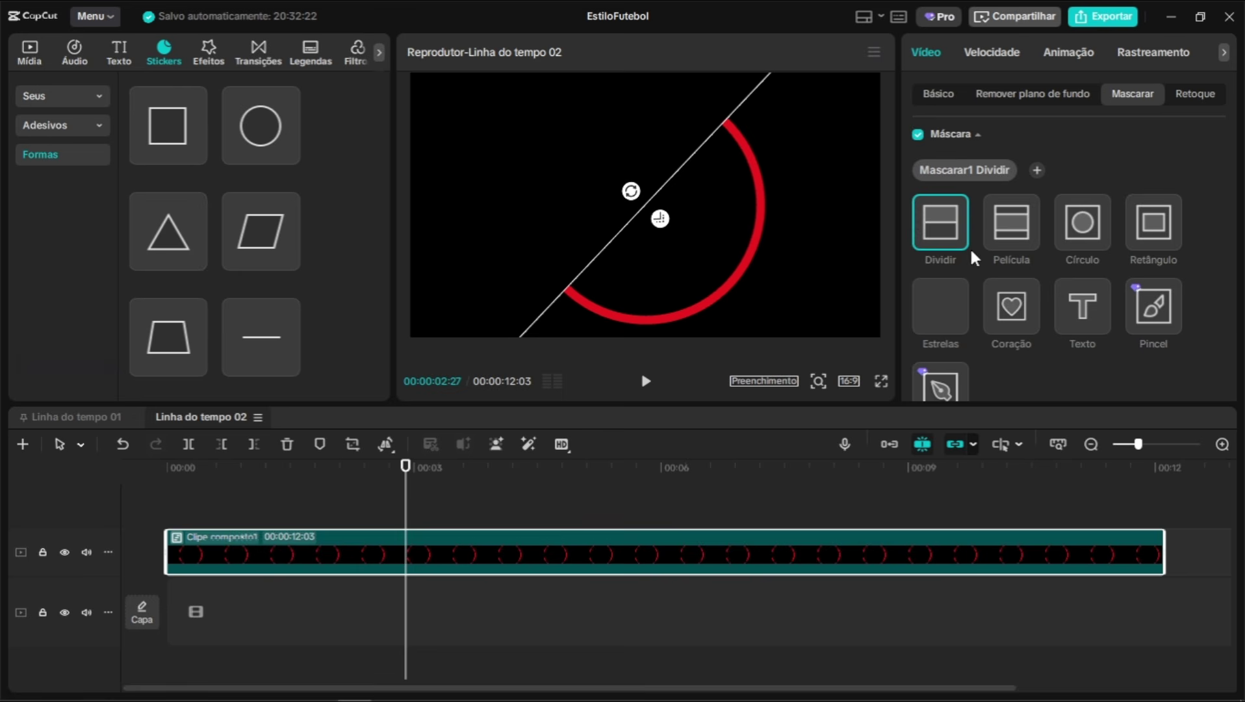
pyautogui.scroll(-5, 1006, 281)
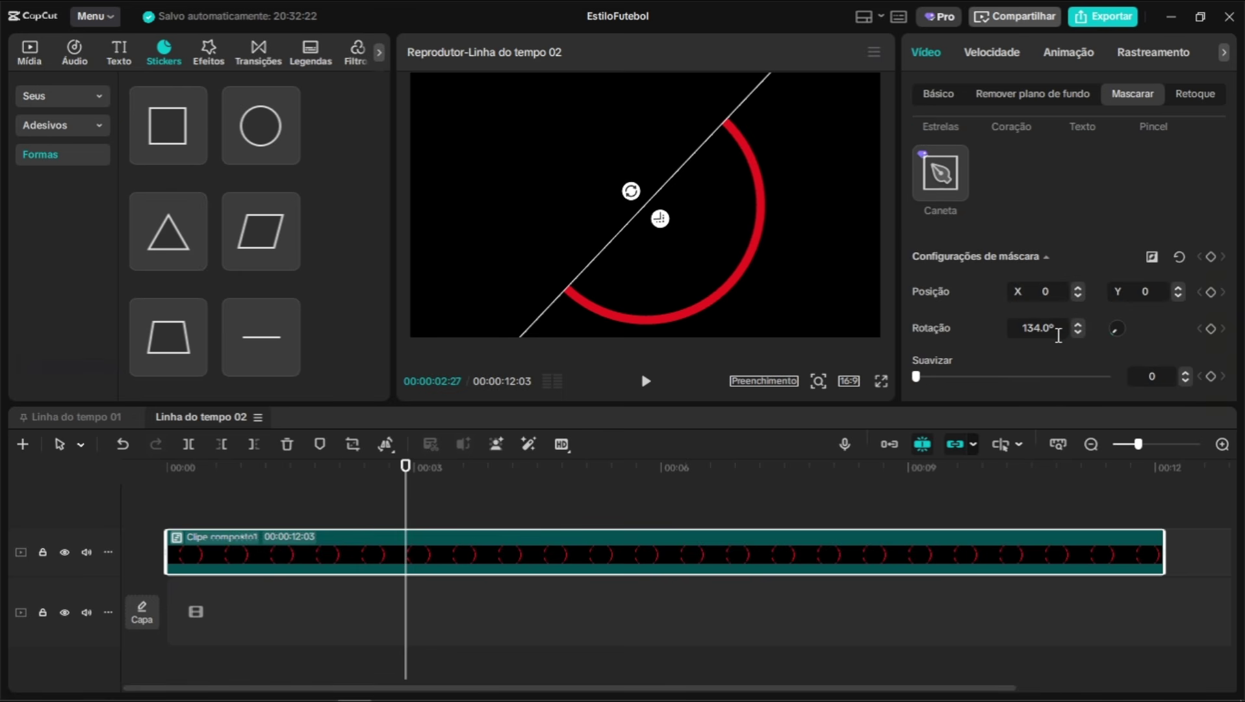
pyautogui.click(1058, 334)
pyautogui.write('90')
pyautogui.press('Return')
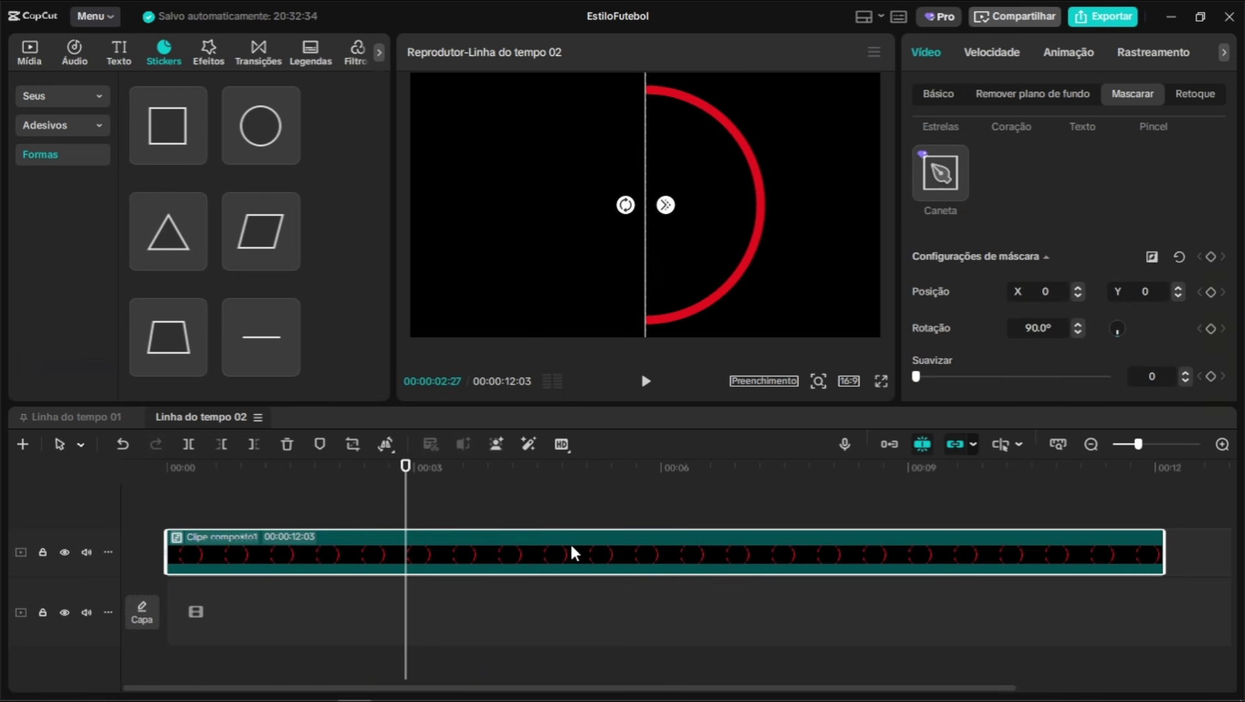
# Convert the masked half circle into a new compound clip and apply a Dividir mask rotated to 90°
pyautogui.rightClick(571, 550)
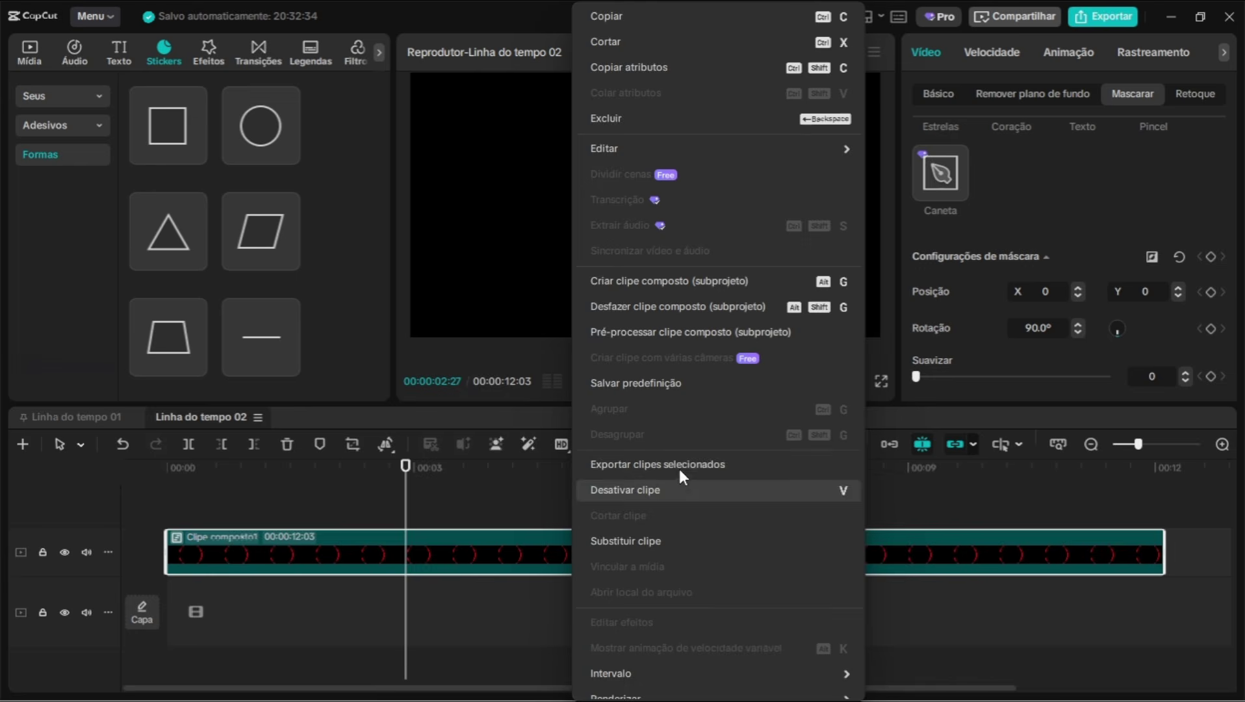
pyautogui.click(718, 279)
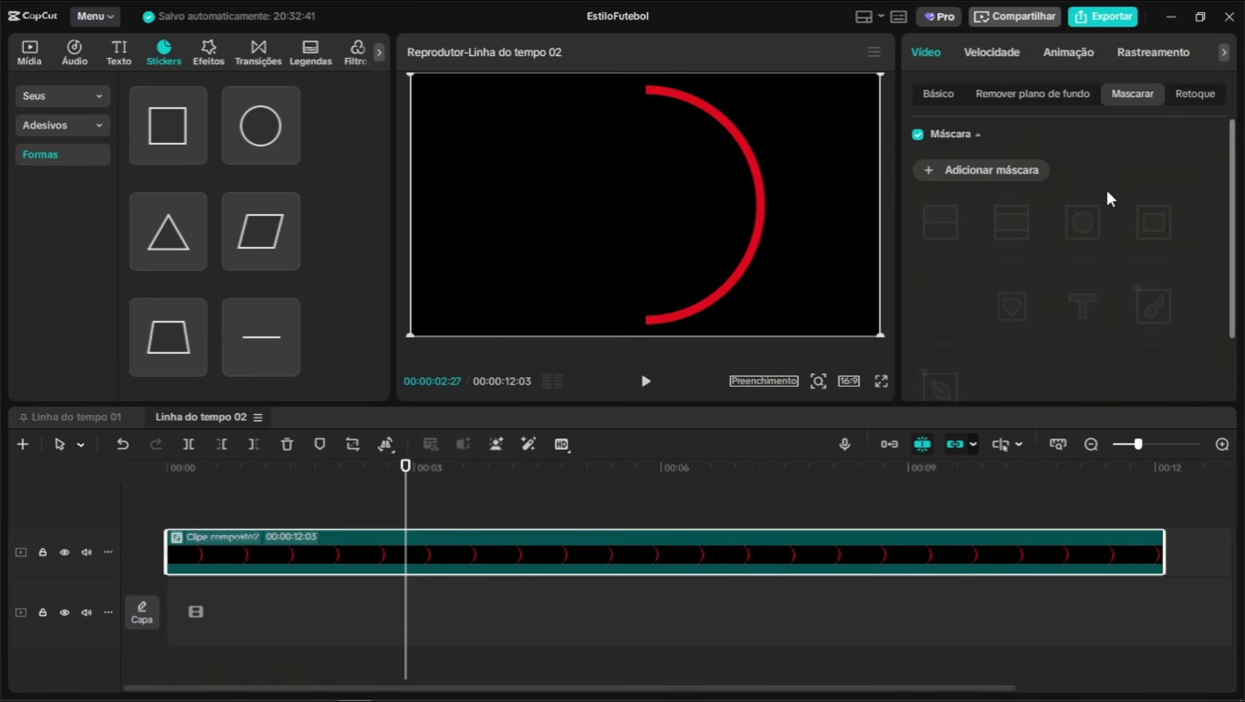
pyautogui.click(1012, 176)
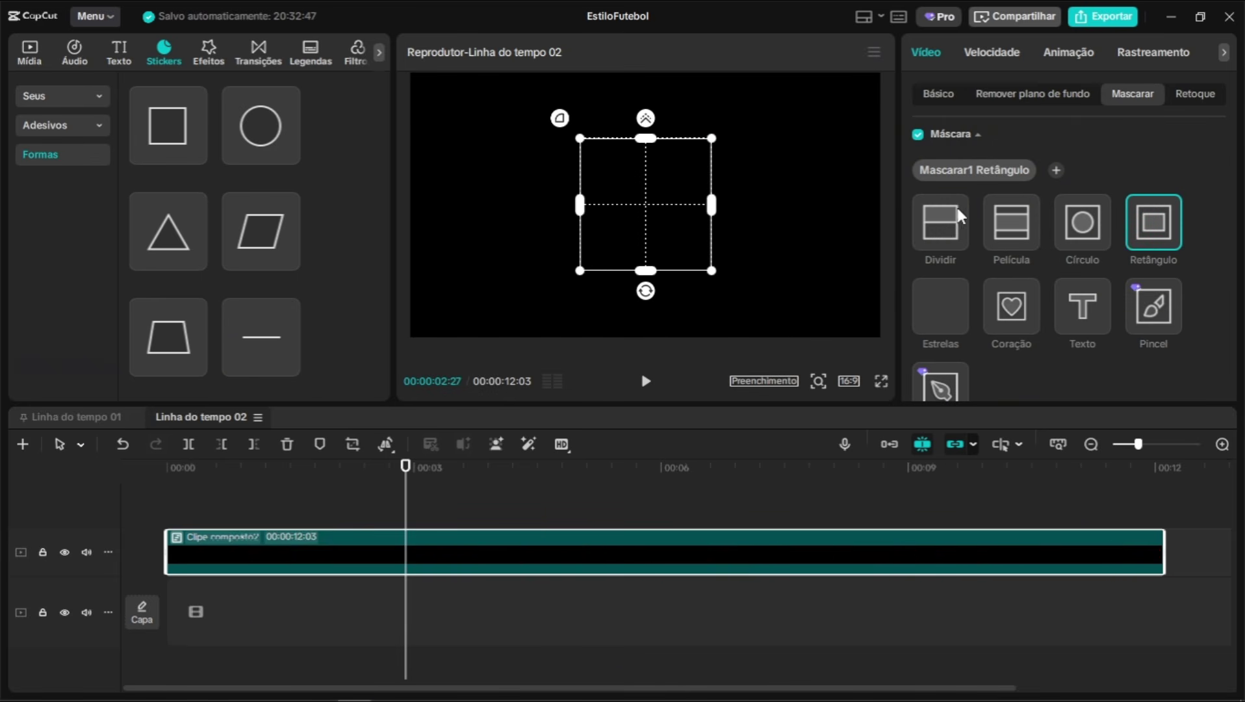
pyautogui.click(939, 222)
pyautogui.moveTo(637, 229); pyautogui.dragTo(671, 195)
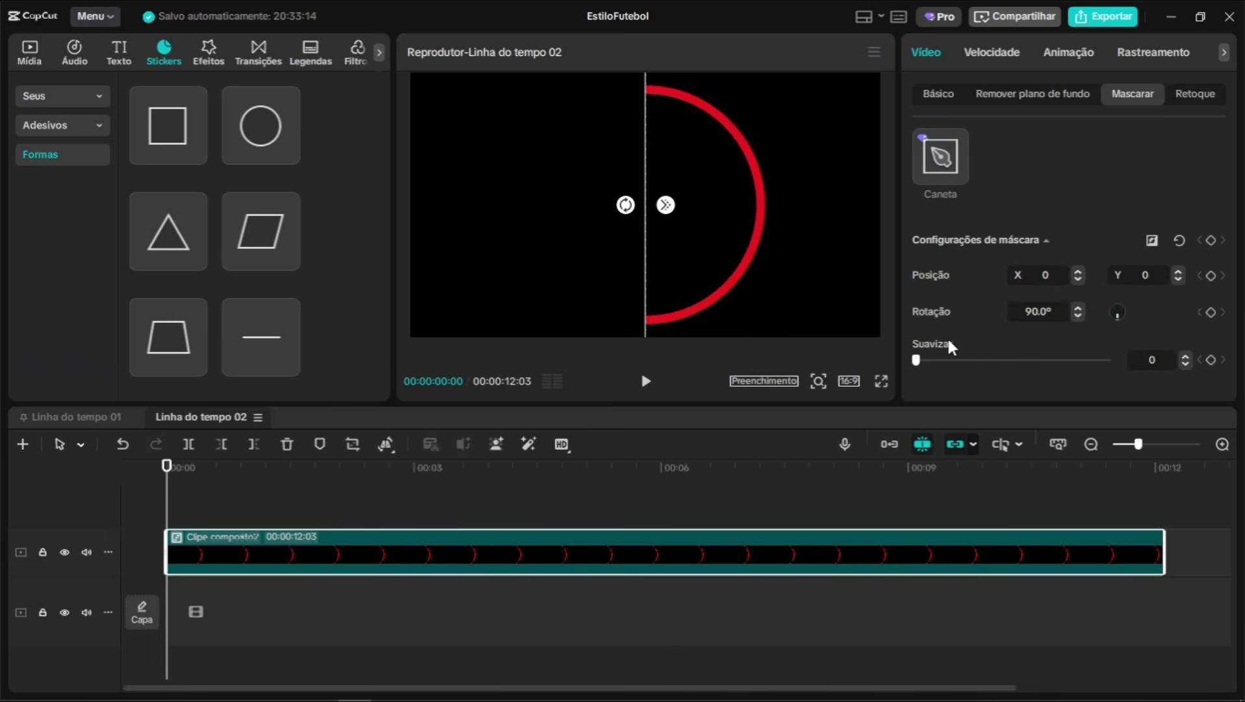
# Keyframe the half circle's mask rotation at 90° at 00:00:00:20 and at -90° at the start of the clip
pyautogui.press('space')
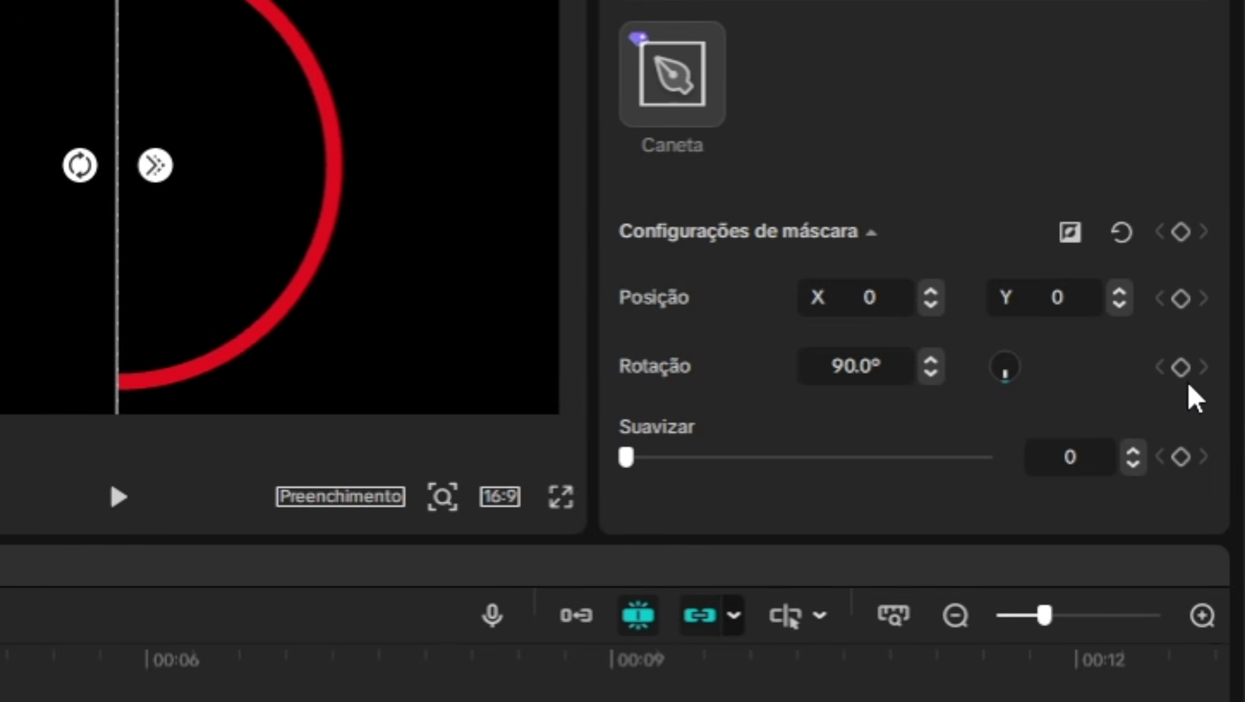
pyautogui.click(1180, 368)
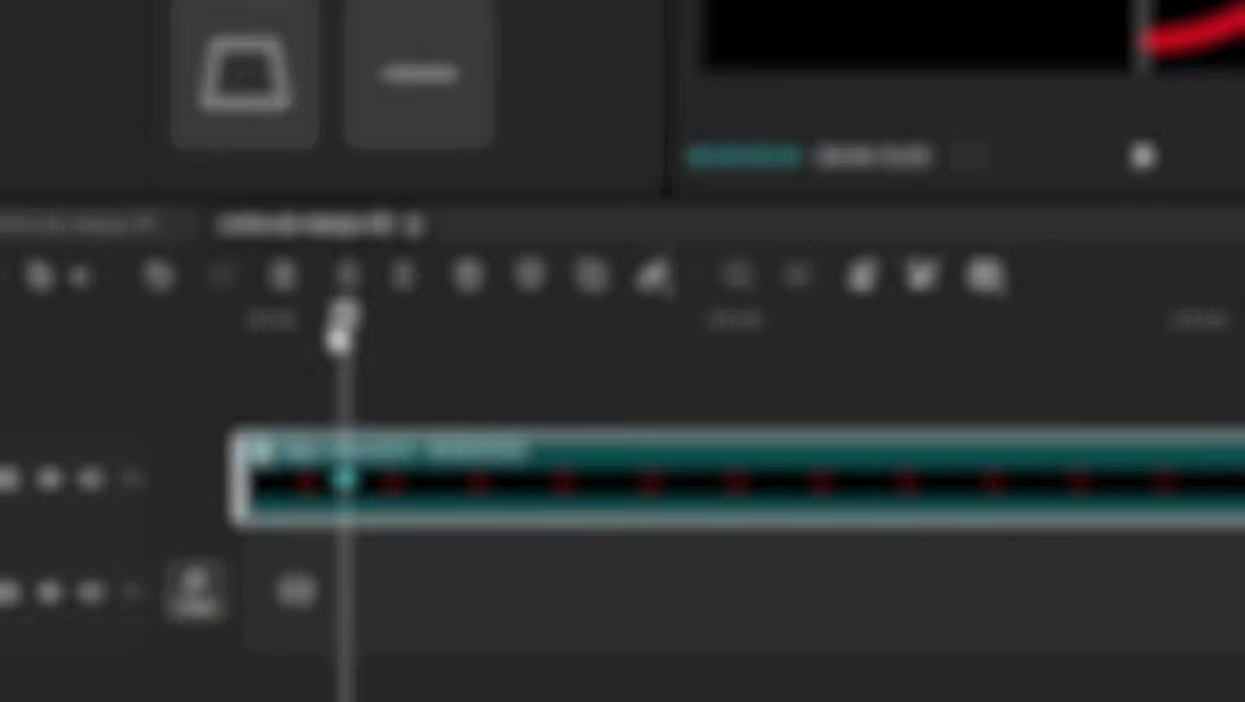
pyautogui.moveTo(342, 318); pyautogui.dragTo(242, 317)
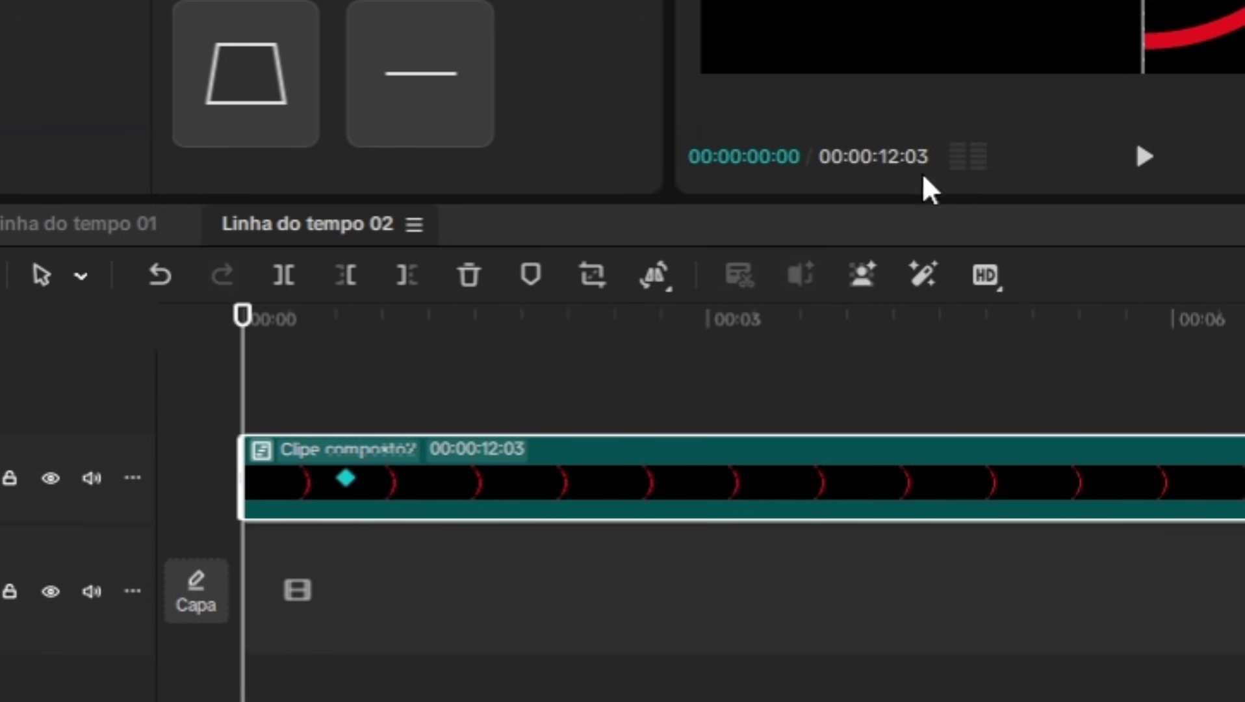
pyautogui.moveTo(549, 354); pyautogui.dragTo(839, 363)
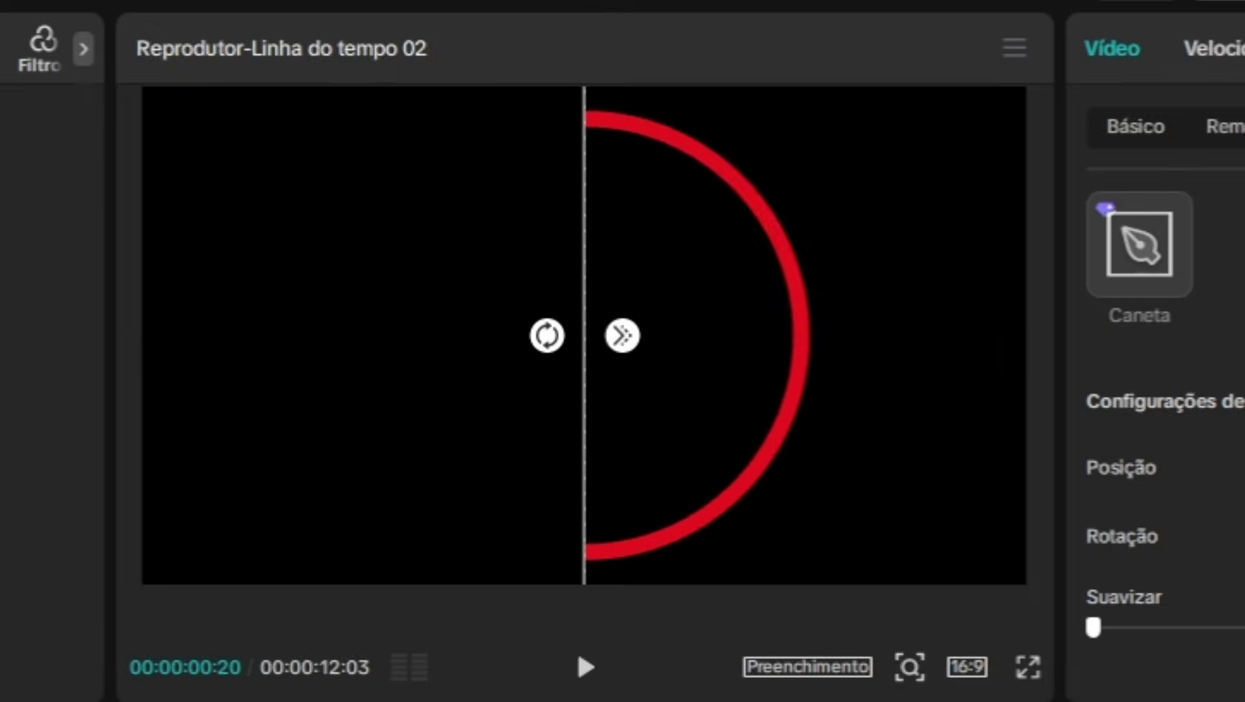
pyautogui.moveTo(209, 473); pyautogui.dragTo(233, 473)
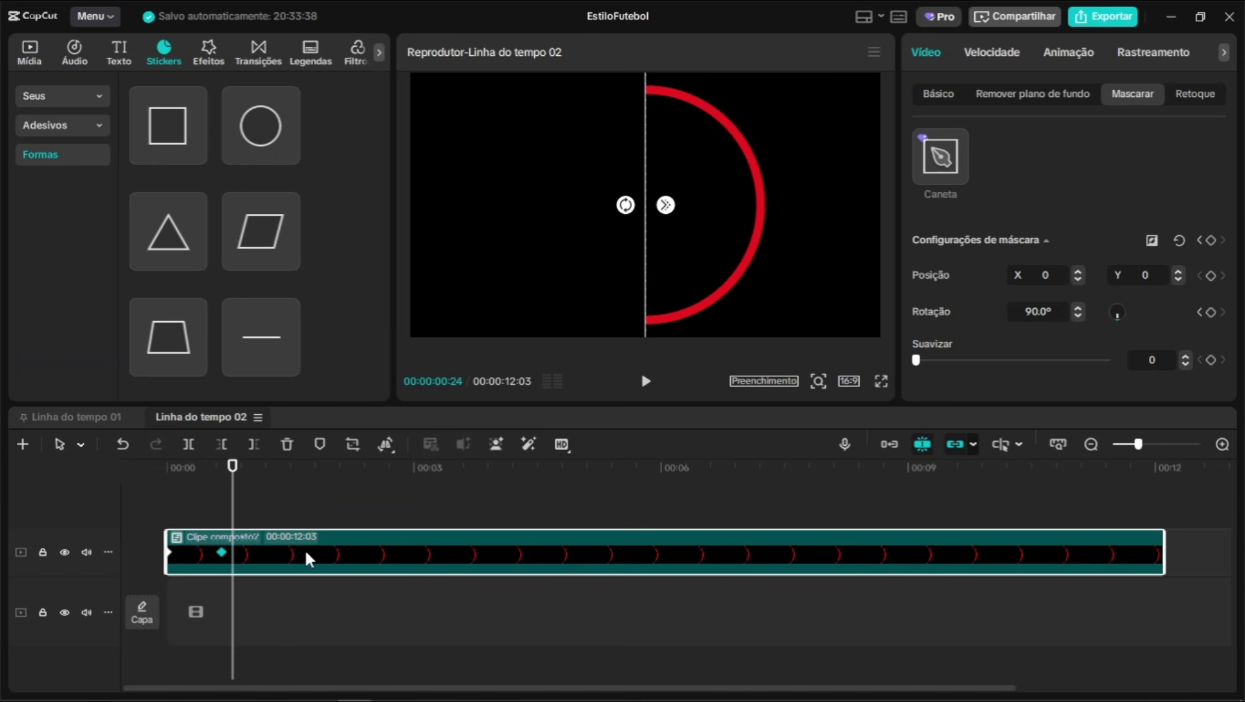
# Duplicate the half-circle compound clip onto the track above and mirror the copy with Espelhar
pyautogui.click(306, 557)
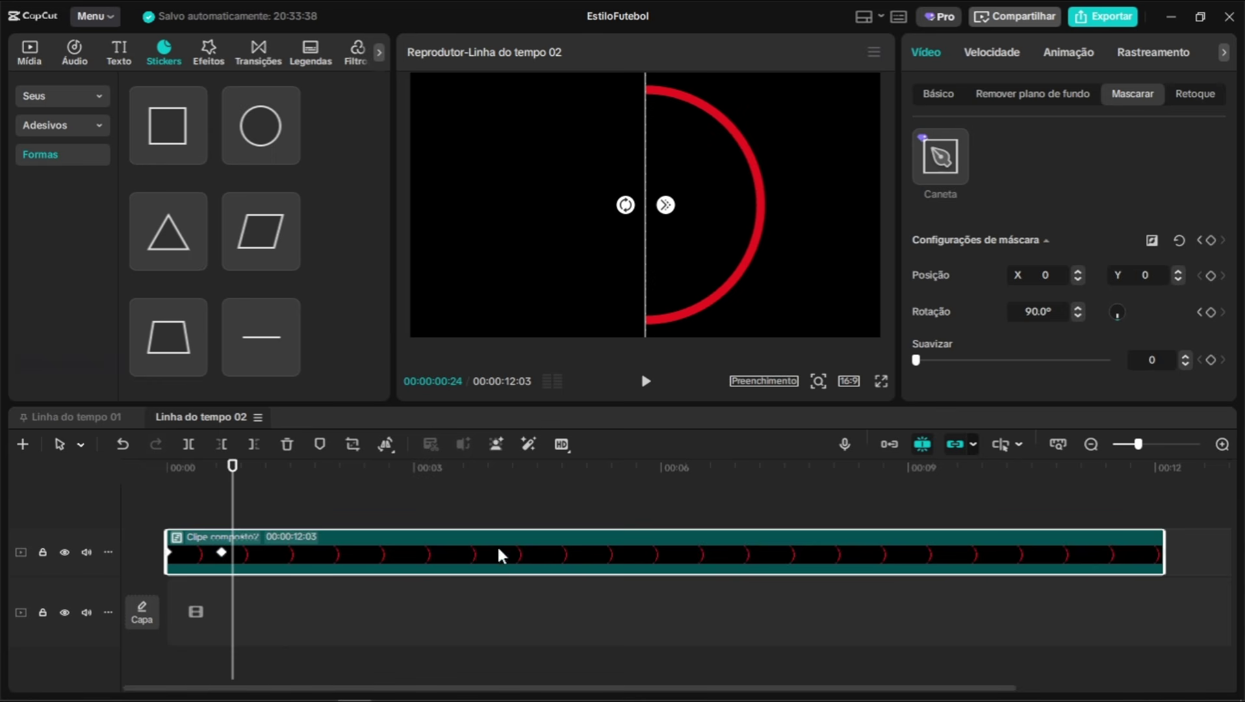
pyautogui.moveTo(326, 557); pyautogui.dragTo(327, 543)
pyautogui.click(327, 543)
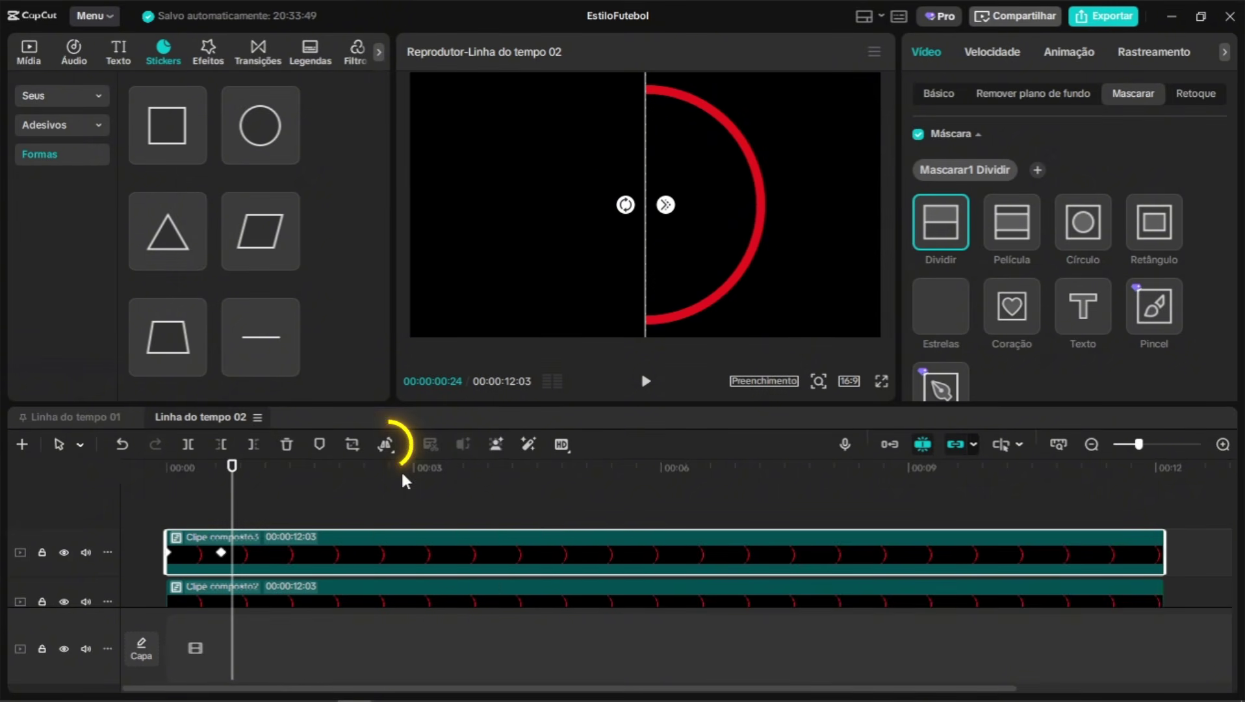
pyautogui.click(386, 444)
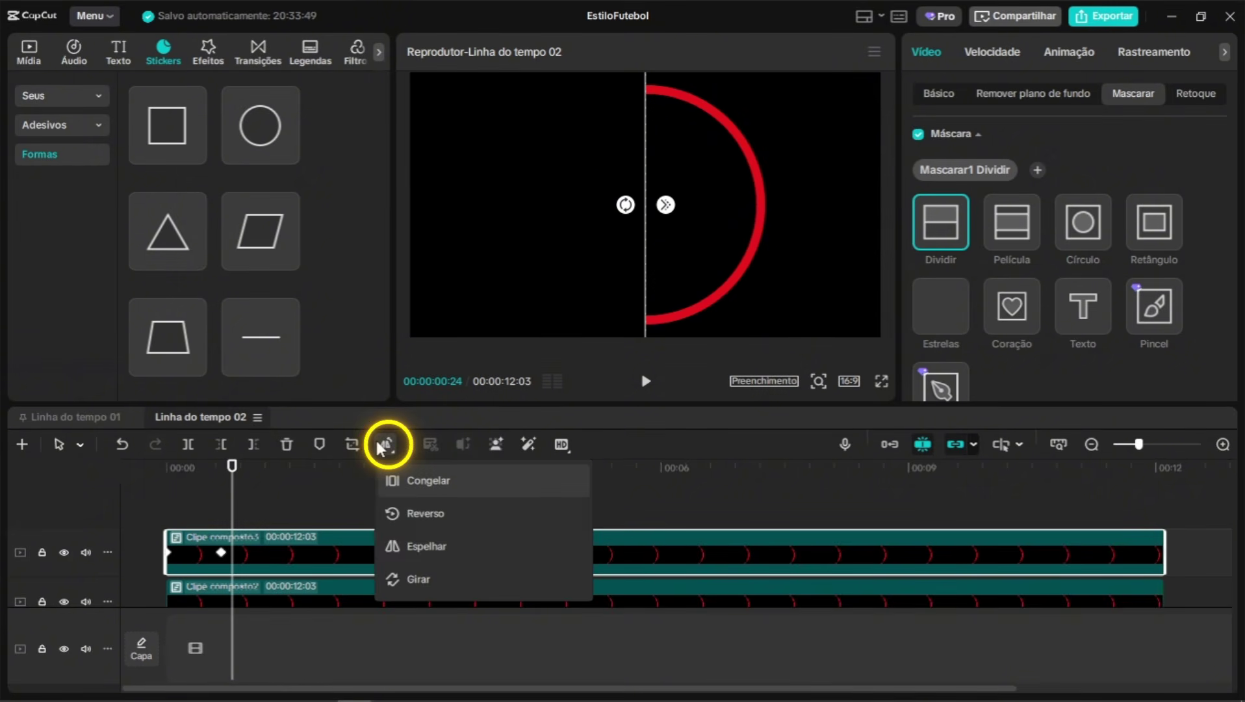
pyautogui.click(427, 546)
# Hide the original half circle's track, select the mirrored copy and return to its start
pyautogui.moveTo(232, 495); pyautogui.dragTo(196, 494)
pyautogui.click(205, 492)
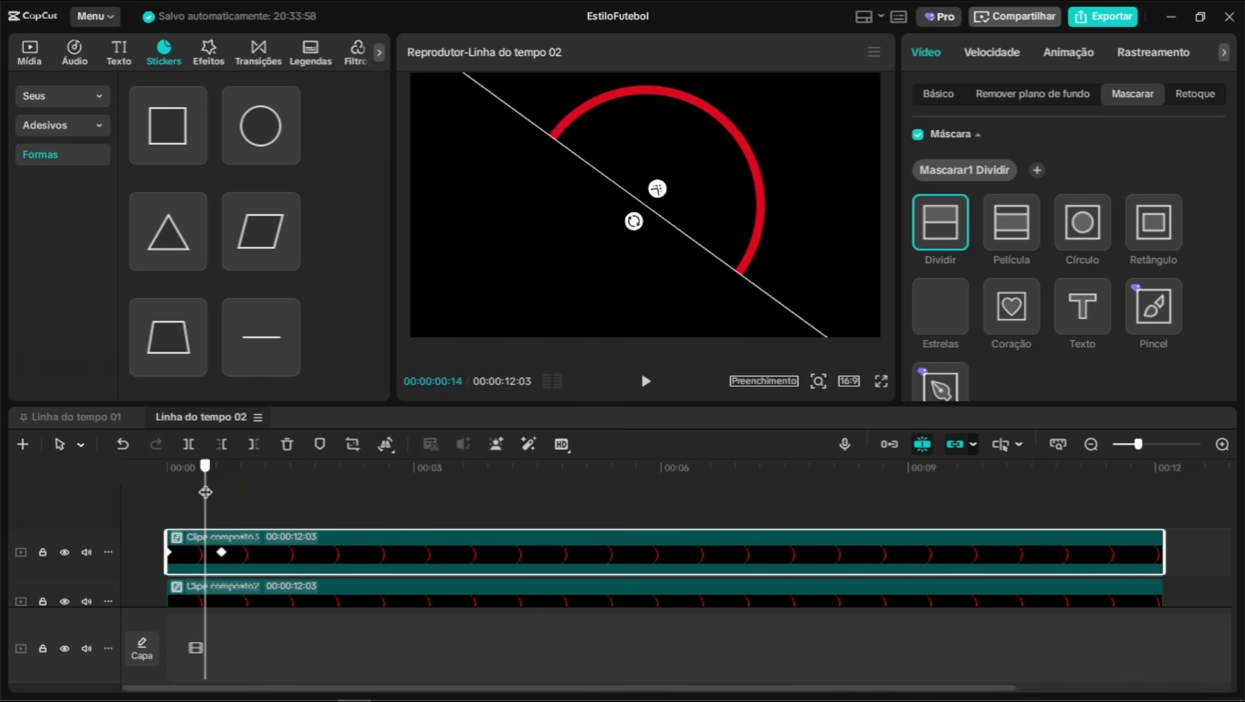
pyautogui.moveTo(206, 492); pyautogui.dragTo(222, 492)
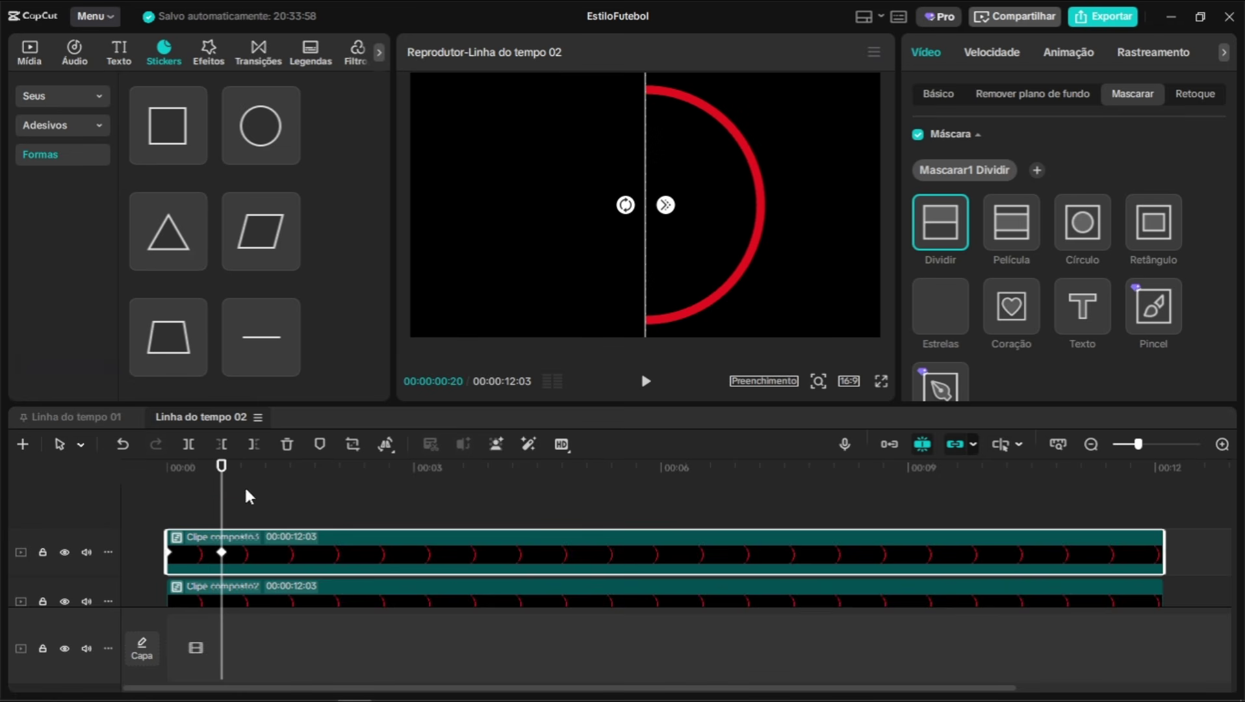
pyautogui.scroll(-1, 395, 551)
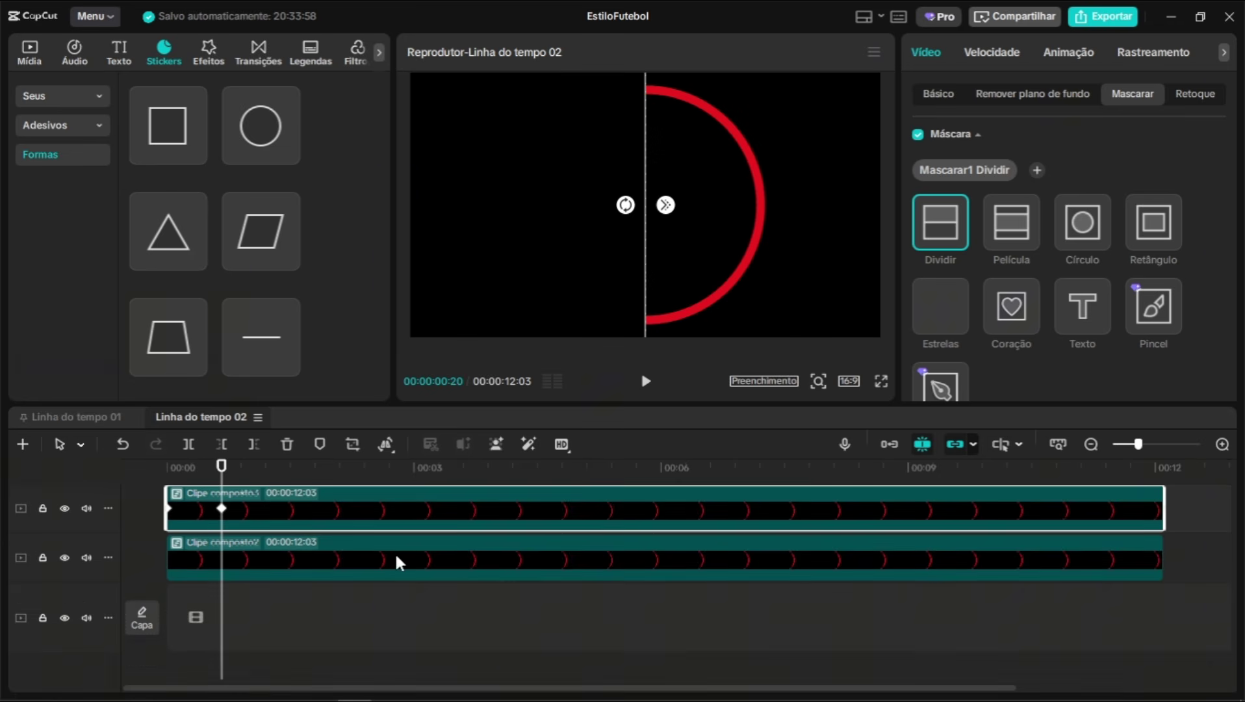
pyautogui.click(64, 558)
pyautogui.scroll(1, 266, 521)
pyautogui.moveTo(221, 480); pyautogui.dragTo(167, 484)
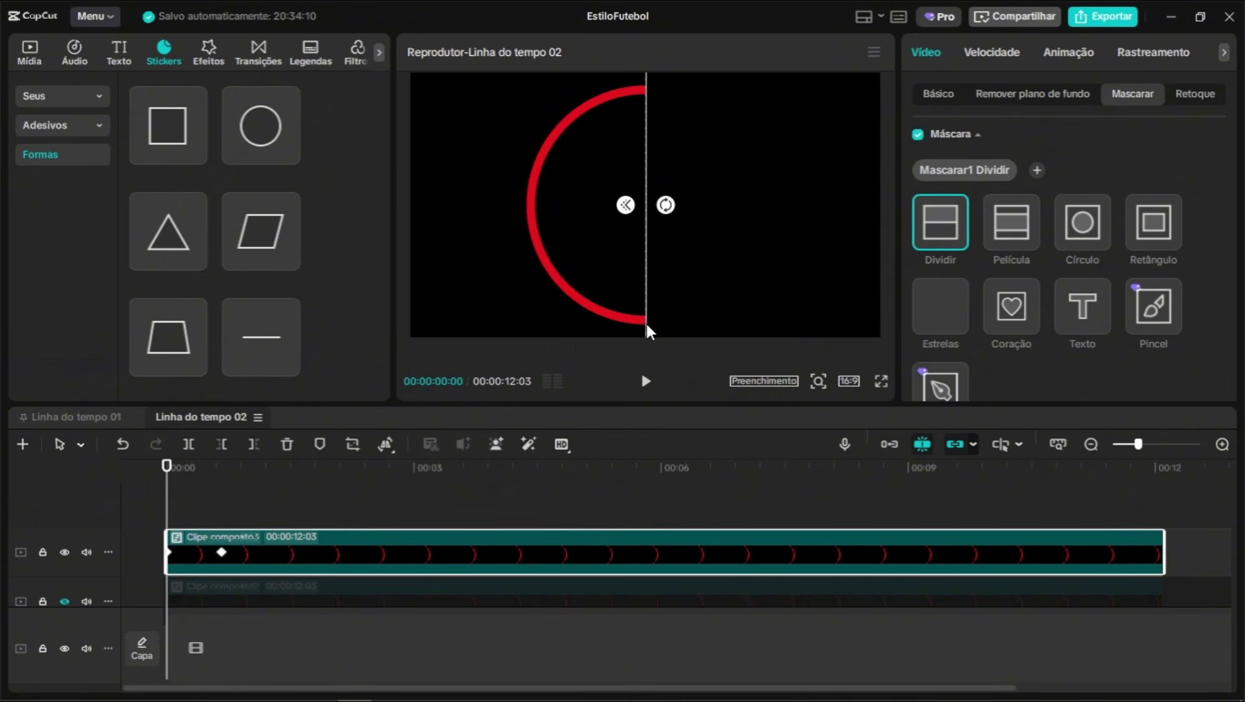
pyautogui.scroll(-1, 278, 528)
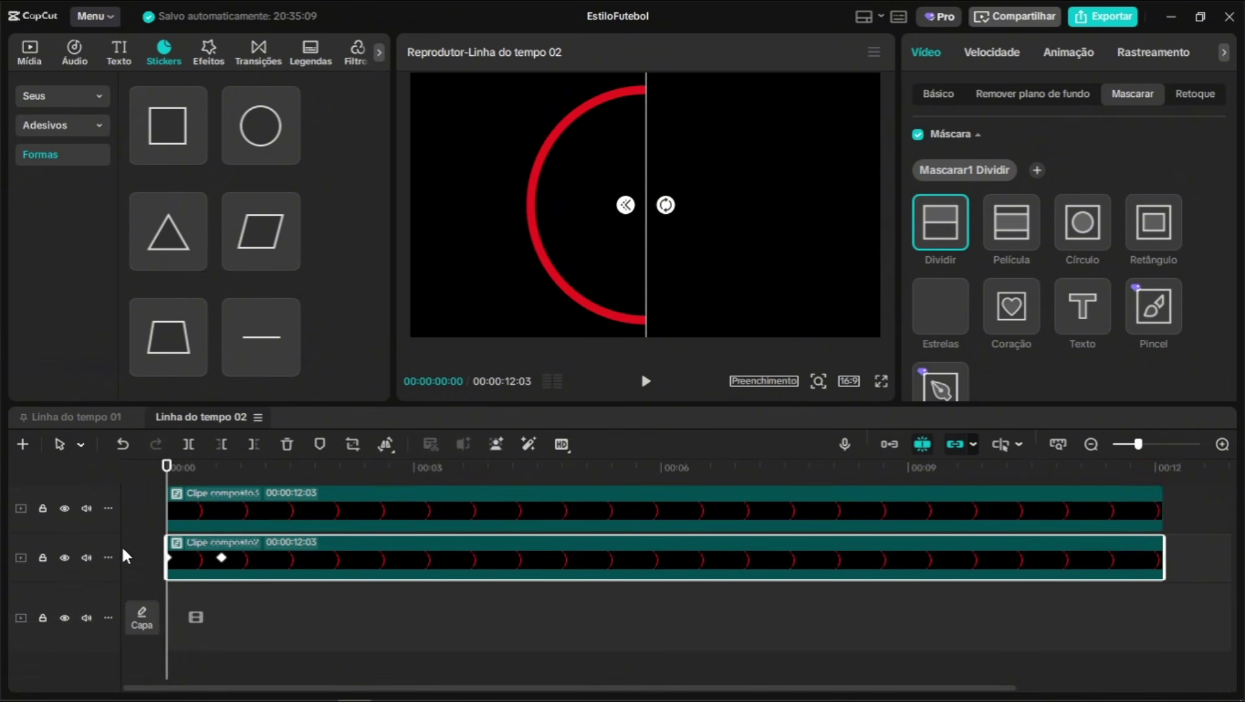
pyautogui.click(65, 559)
pyautogui.click(252, 512)
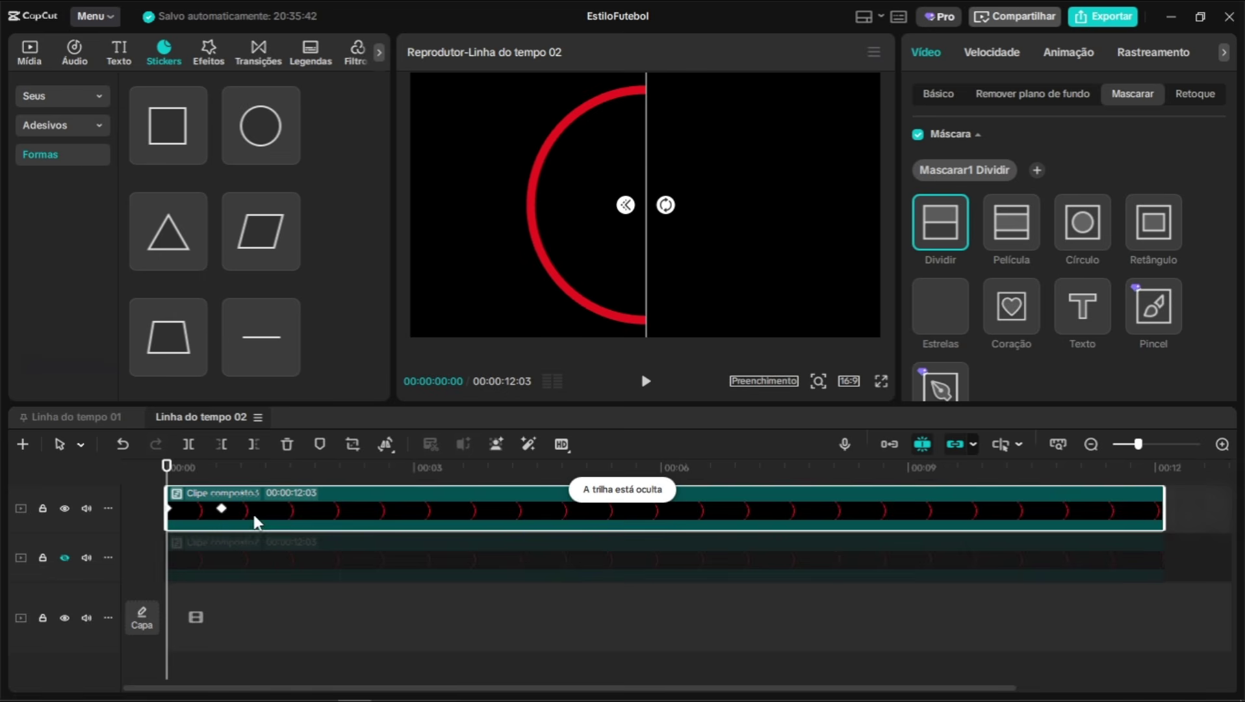
pyautogui.moveTo(185, 482)
pyautogui.mouseDown()
pyautogui.moveTo(197, 481)
pyautogui.moveTo(166, 482)
pyautogui.mouseUp()
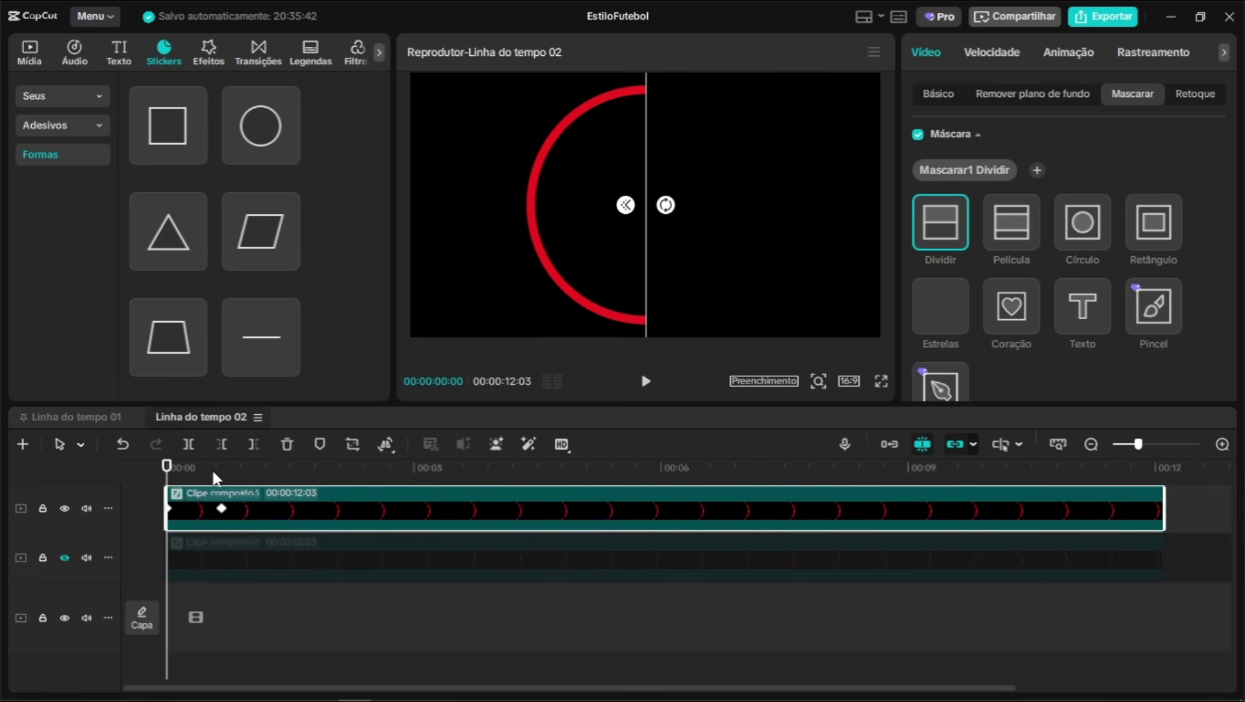
pyautogui.scroll(2, 303, 530)
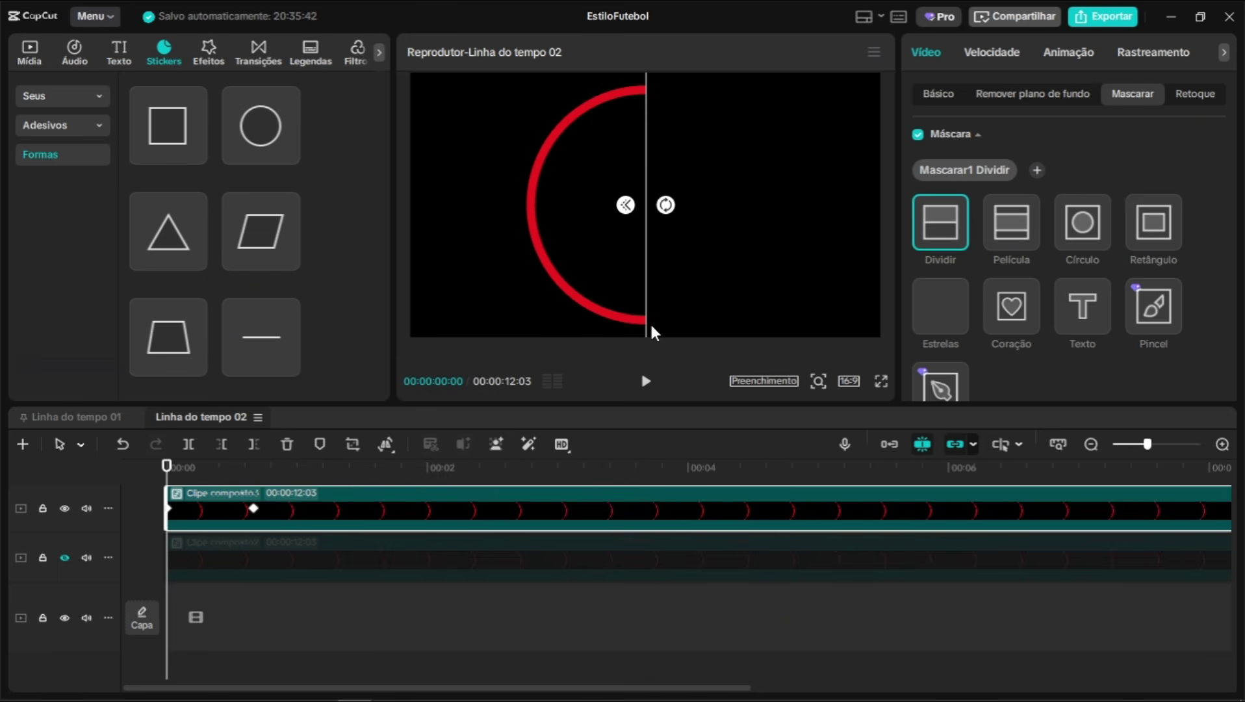
# Try setting the mirrored copy's mask rotation to 0° at both the start and the 00:00:00:20 keyframe
pyautogui.scroll(-3, 1040, 292)
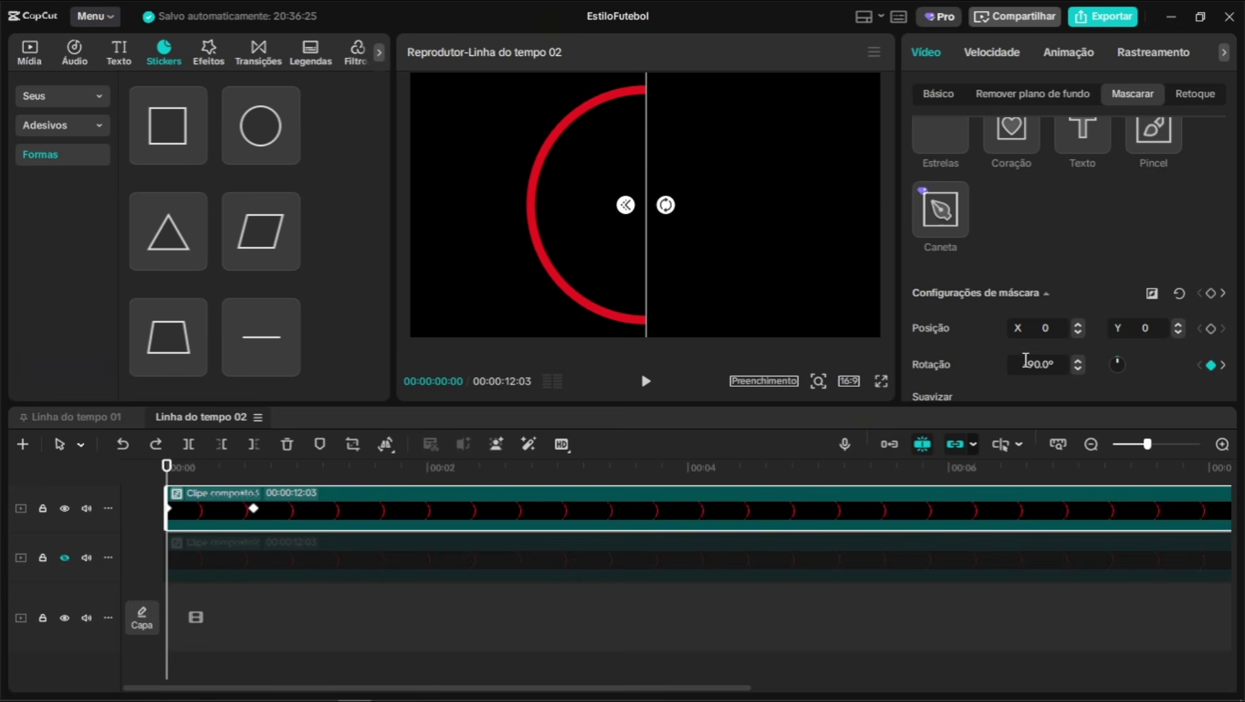
pyautogui.click(1054, 364)
pyautogui.write('0')
pyautogui.press('Return')
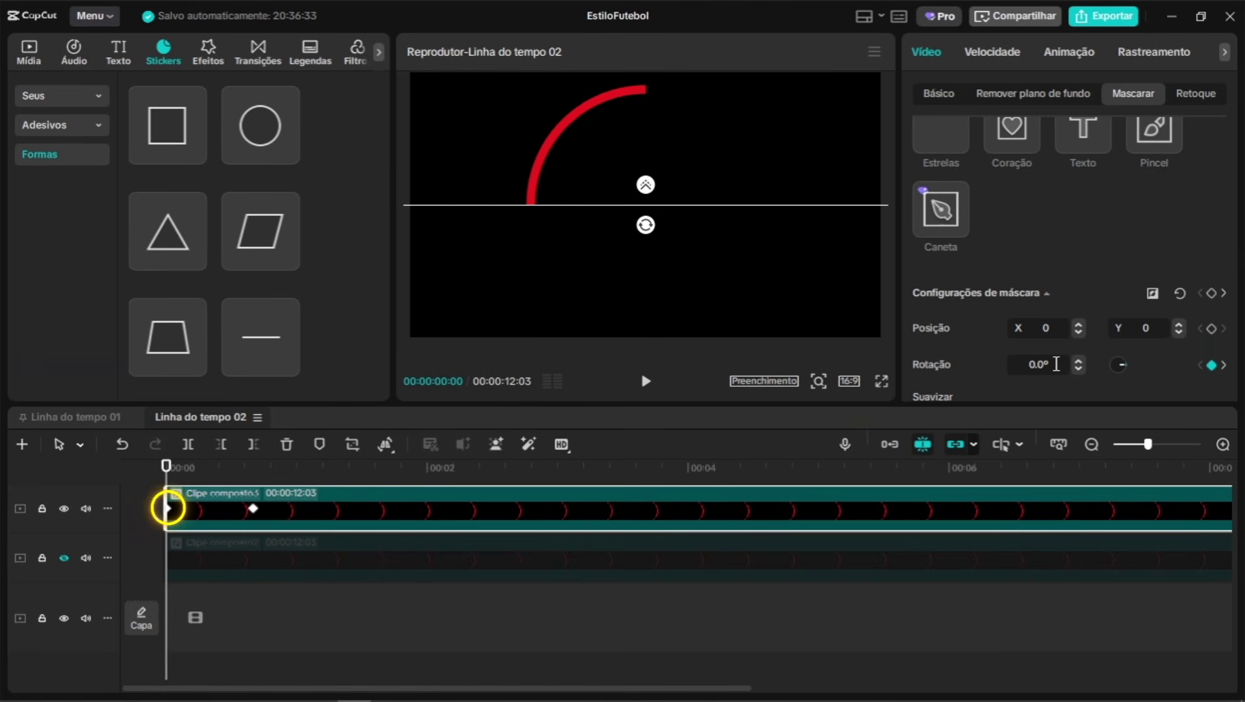
pyautogui.press('space')
pyautogui.press('space')
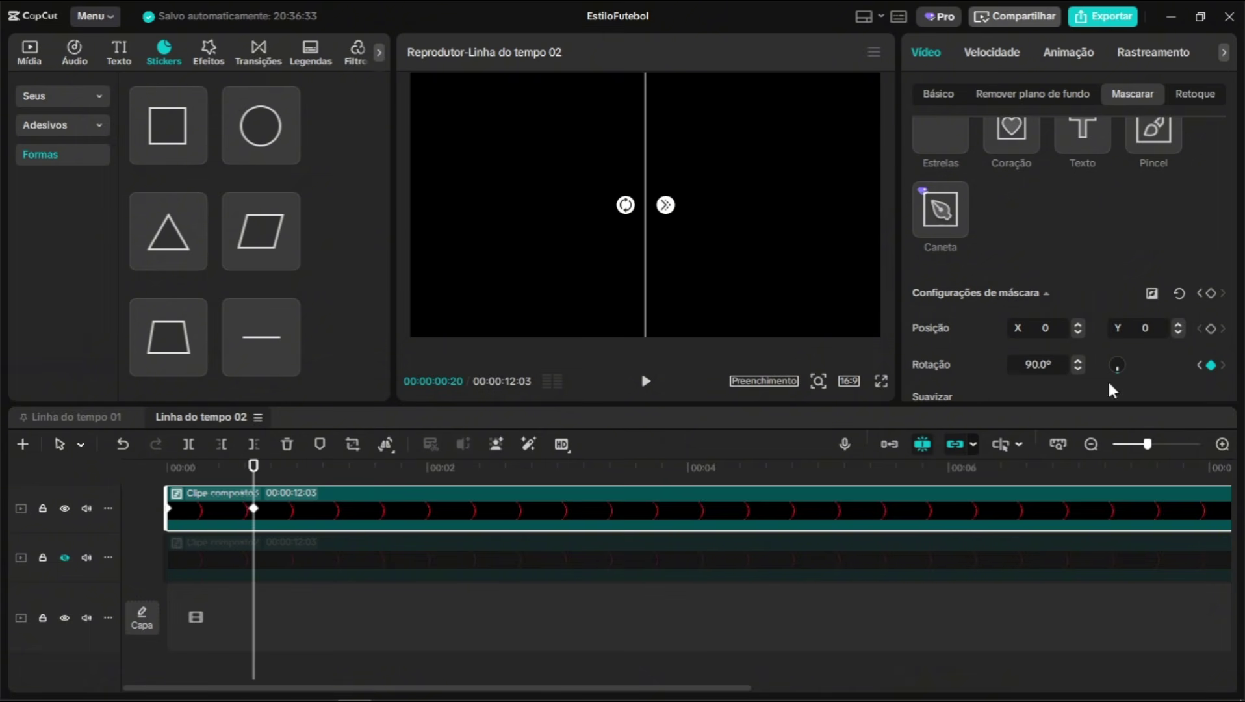
pyautogui.click(1006, 364)
pyautogui.write('0')
pyautogui.press('Return')
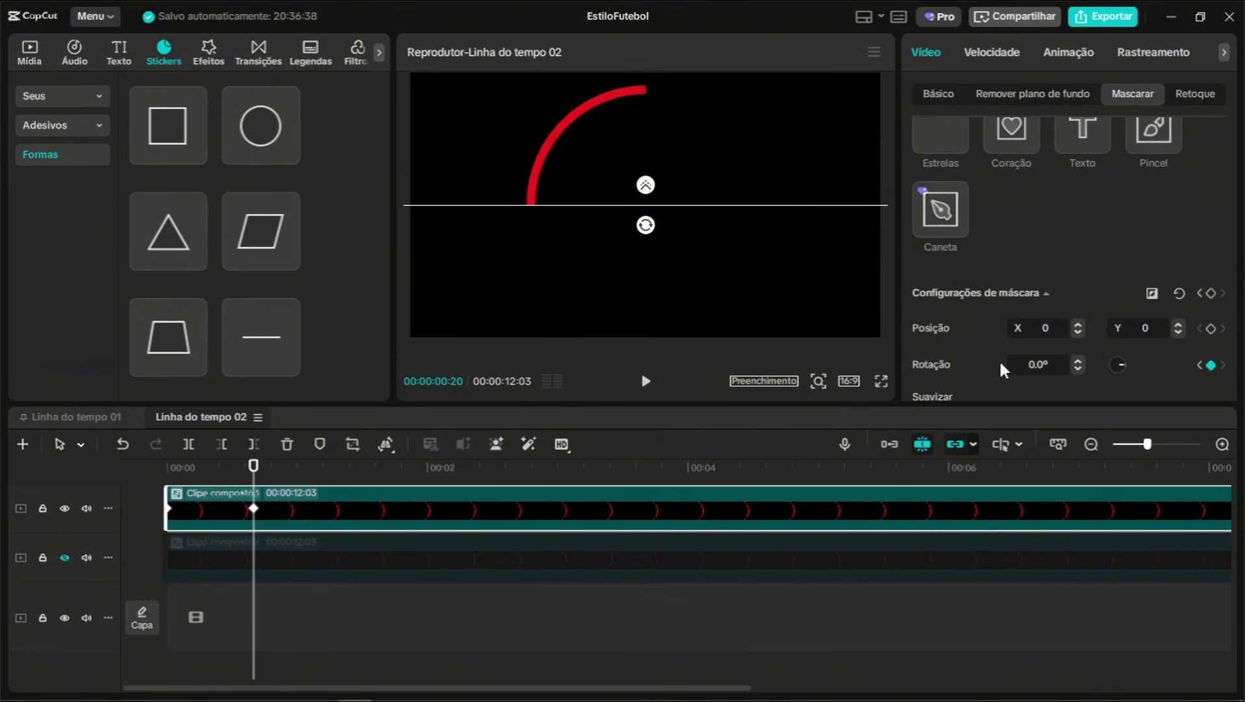
# Set the mirrored copy's mask rotation to -90° at the start and invert the mask with Reverso
pyautogui.hotkey('ctrl', 'z')
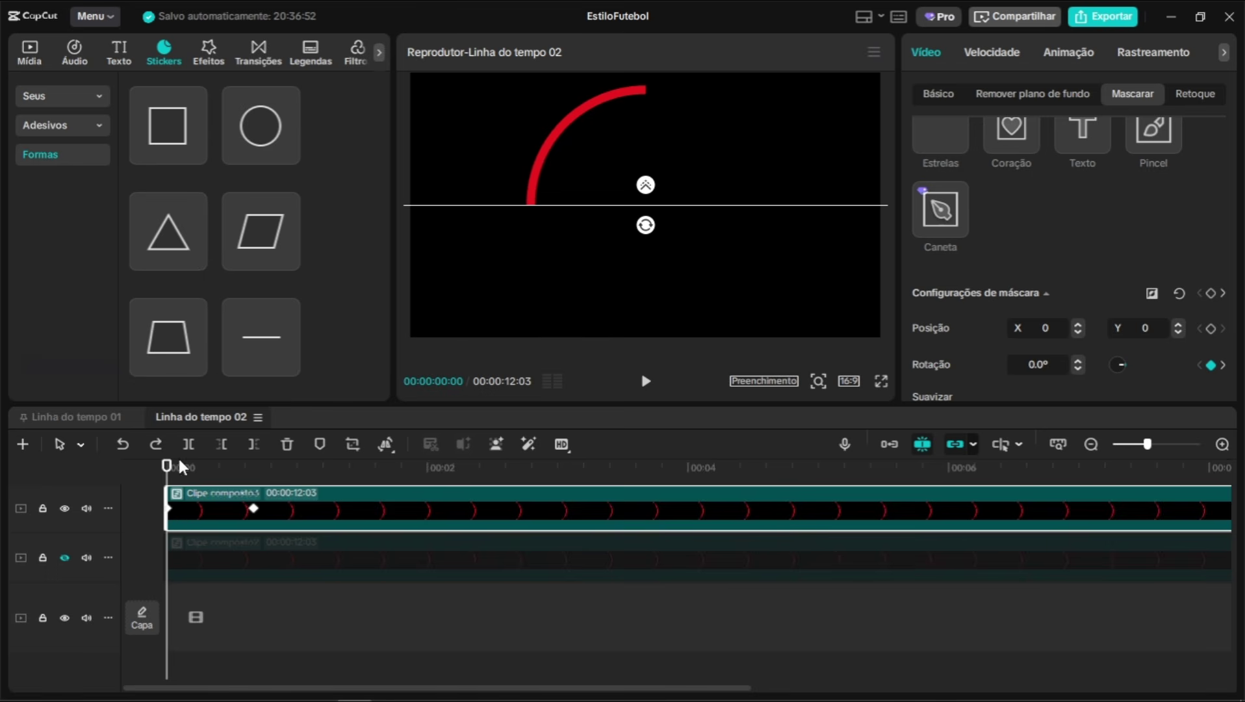
pyautogui.moveTo(651, 226); pyautogui.dragTo(661, 220)
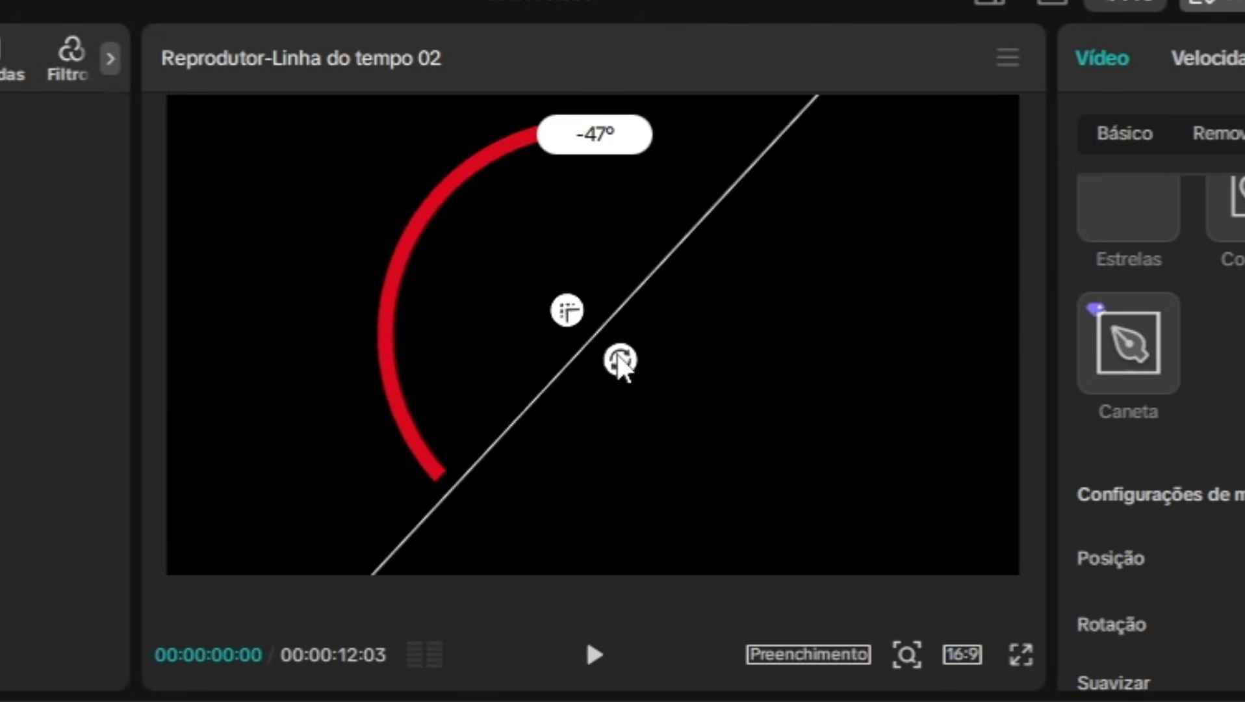
pyautogui.moveTo(619, 361)
pyautogui.mouseDown()
pyautogui.moveTo(628, 337)
pyautogui.moveTo(625, 353)
pyautogui.mouseUp()
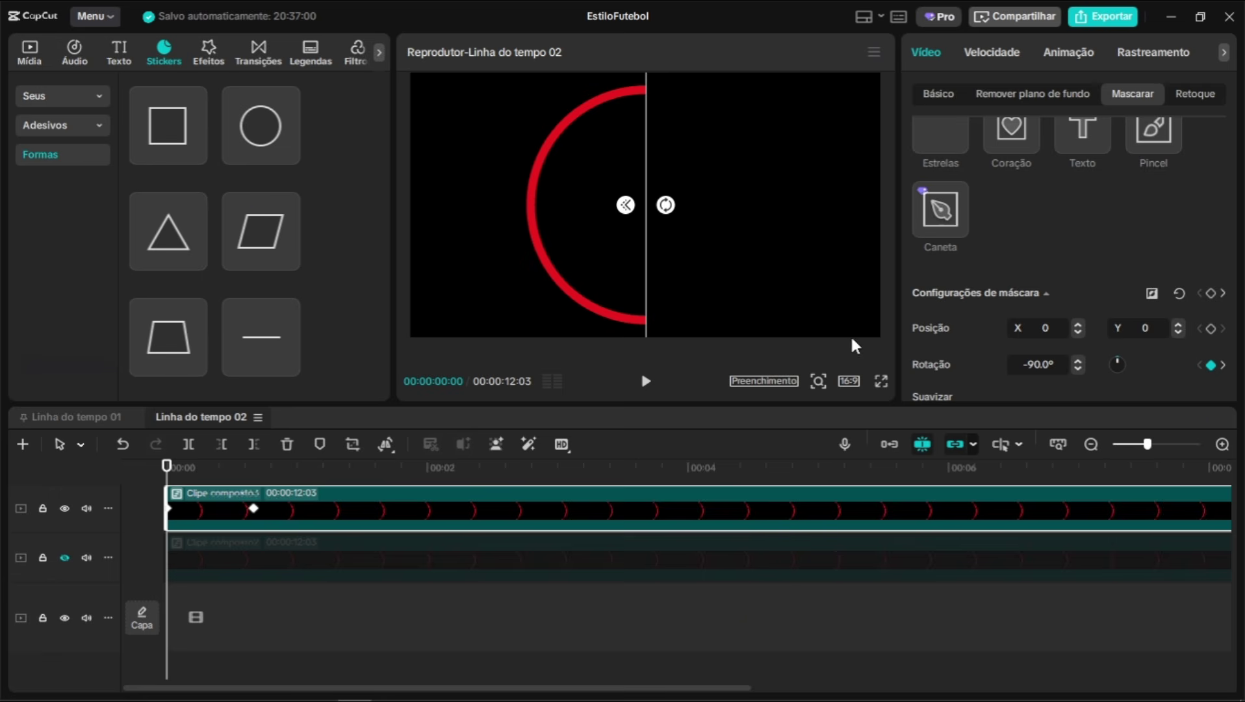
pyautogui.scroll(-1, 1154, 244)
pyautogui.click(1152, 240)
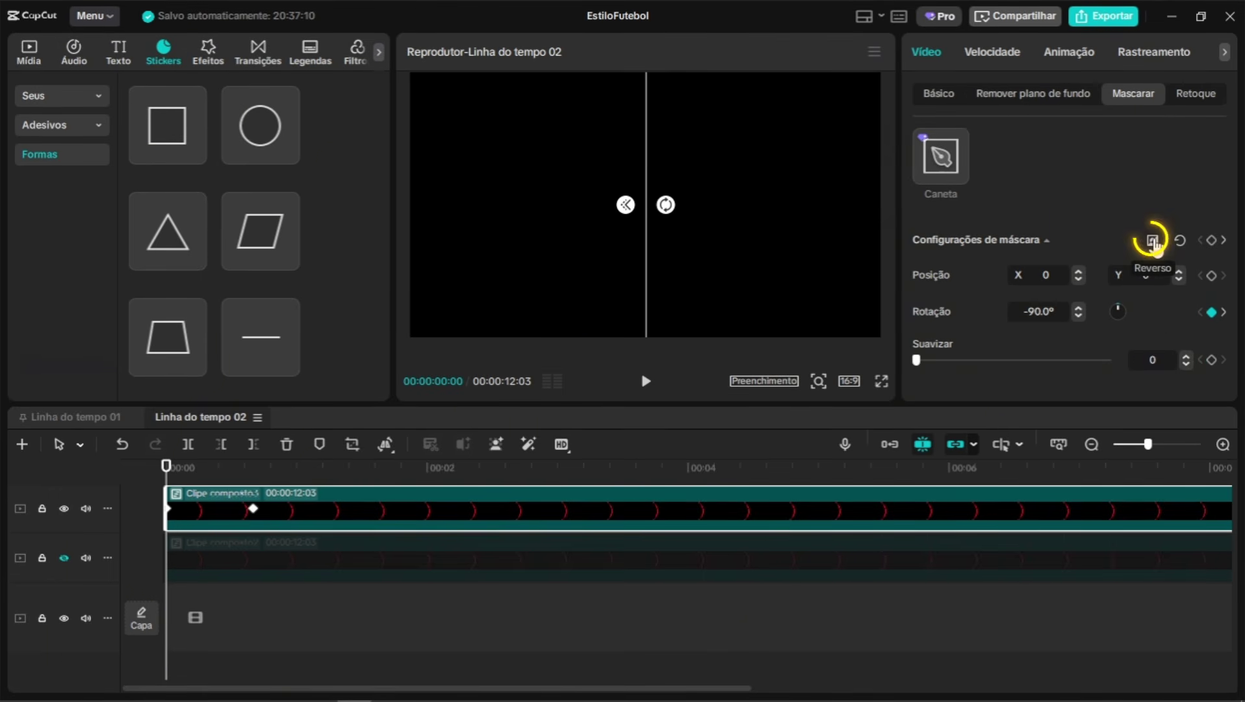
# Rotate the mirrored copy's inverted mask to 90° at the 00:00:00:20 keyframe
pyautogui.moveTo(174, 475); pyautogui.dragTo(252, 474)
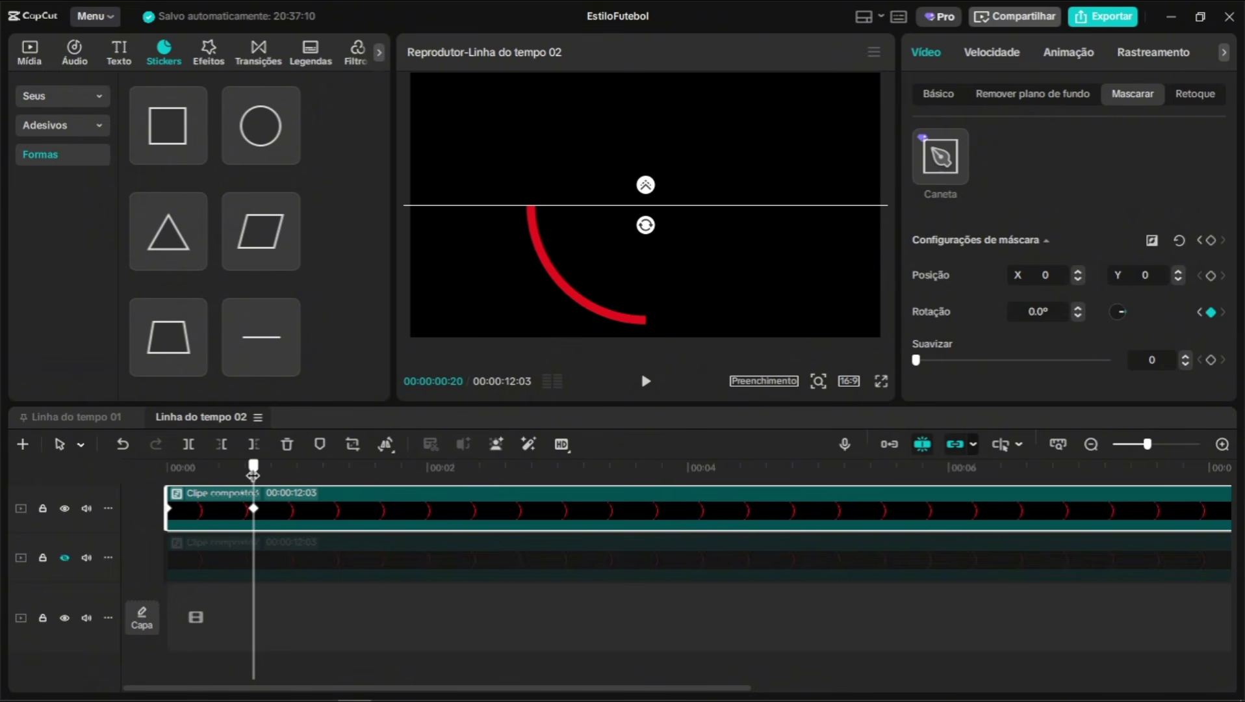
pyautogui.moveTo(637, 232); pyautogui.dragTo(520, 286)
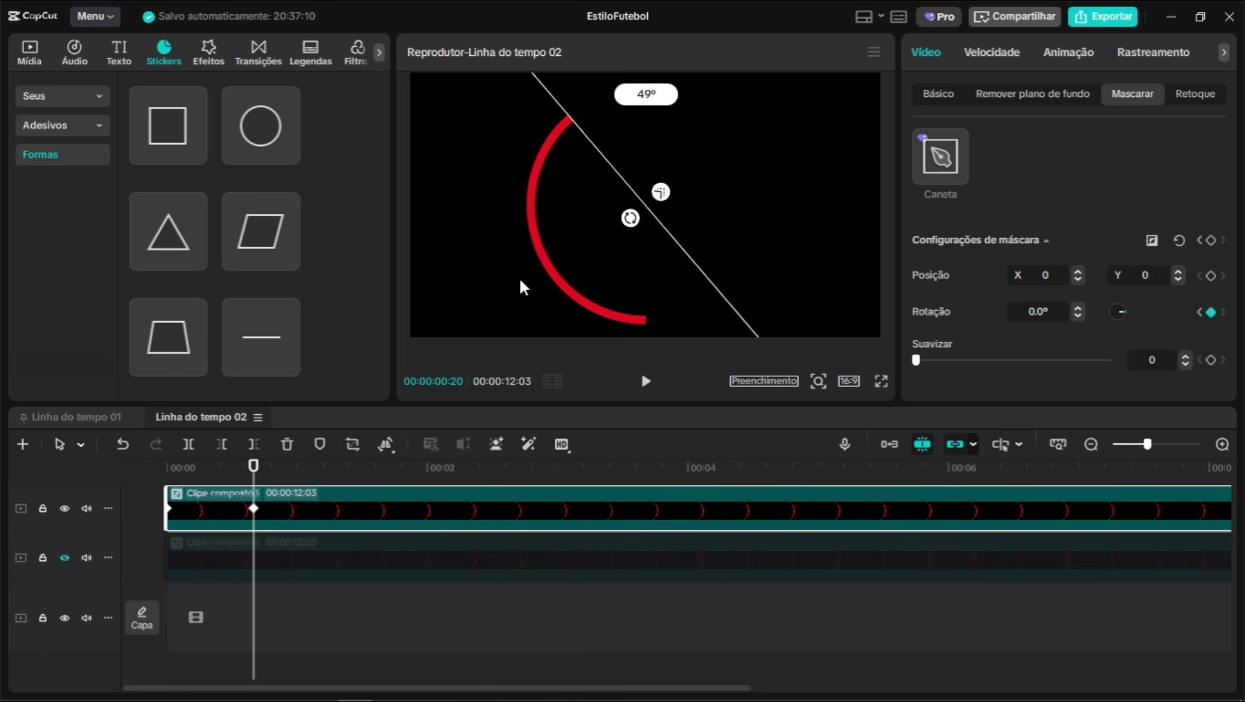
pyautogui.click(285, 555)
pyautogui.moveTo(253, 465)
pyautogui.mouseDown()
pyautogui.moveTo(173, 467)
pyautogui.moveTo(236, 468)
pyautogui.mouseUp()
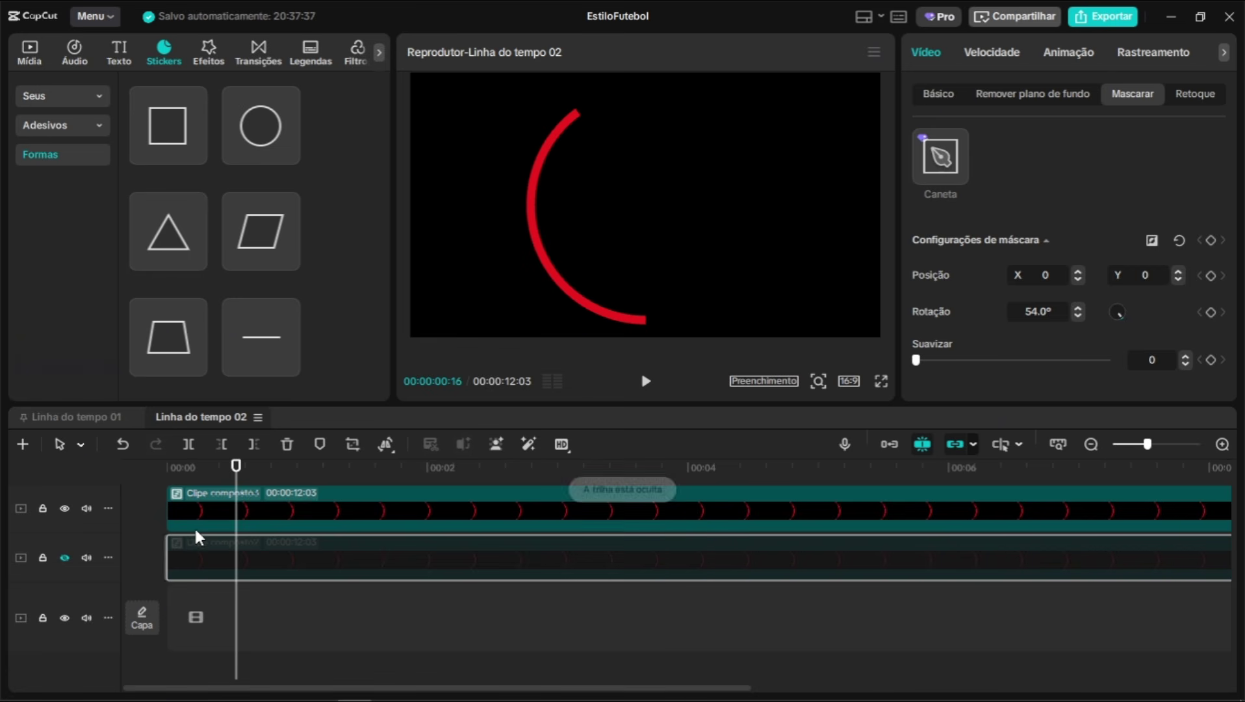
# Unhide the original half circle's track and shift the mirrored clip to start at about 00:00:00:17
pyautogui.click(64, 557)
pyautogui.moveTo(229, 484); pyautogui.dragTo(154, 486)
pyautogui.scroll(1, 235, 530)
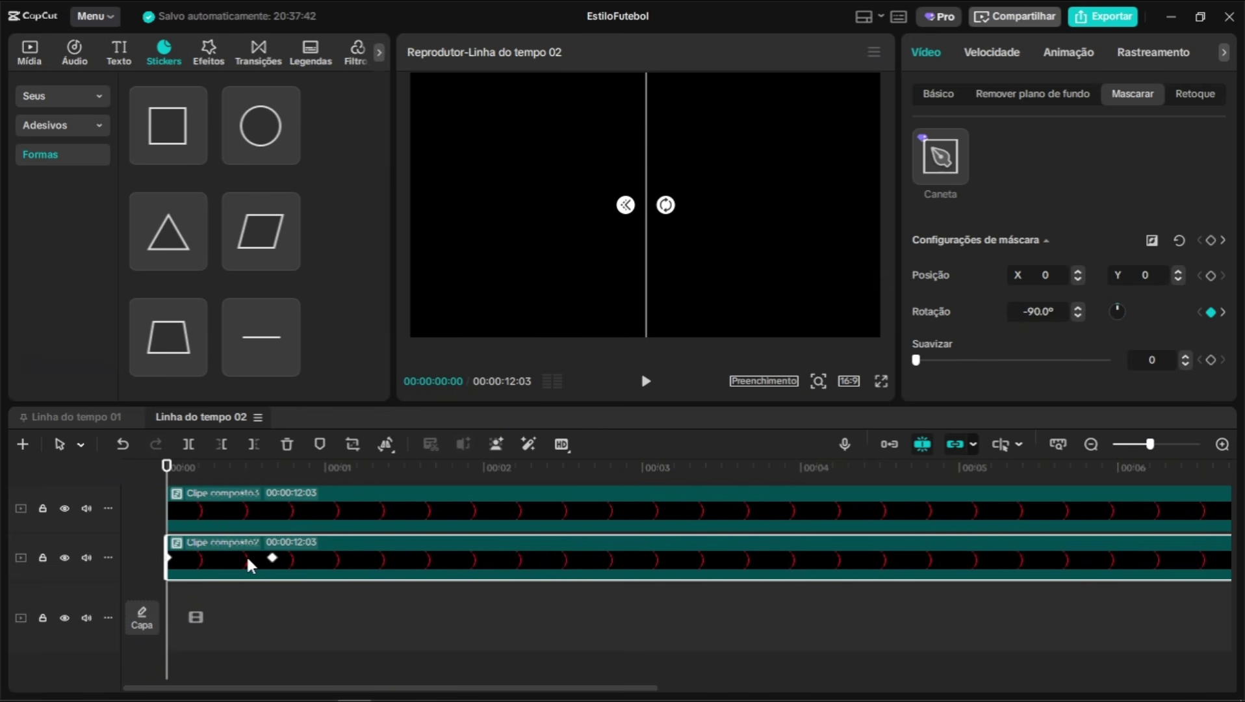
pyautogui.moveTo(231, 510); pyautogui.dragTo(295, 488)
# Play the circle animation from the start to check how the two halves draw in sequence
pyautogui.press('space')
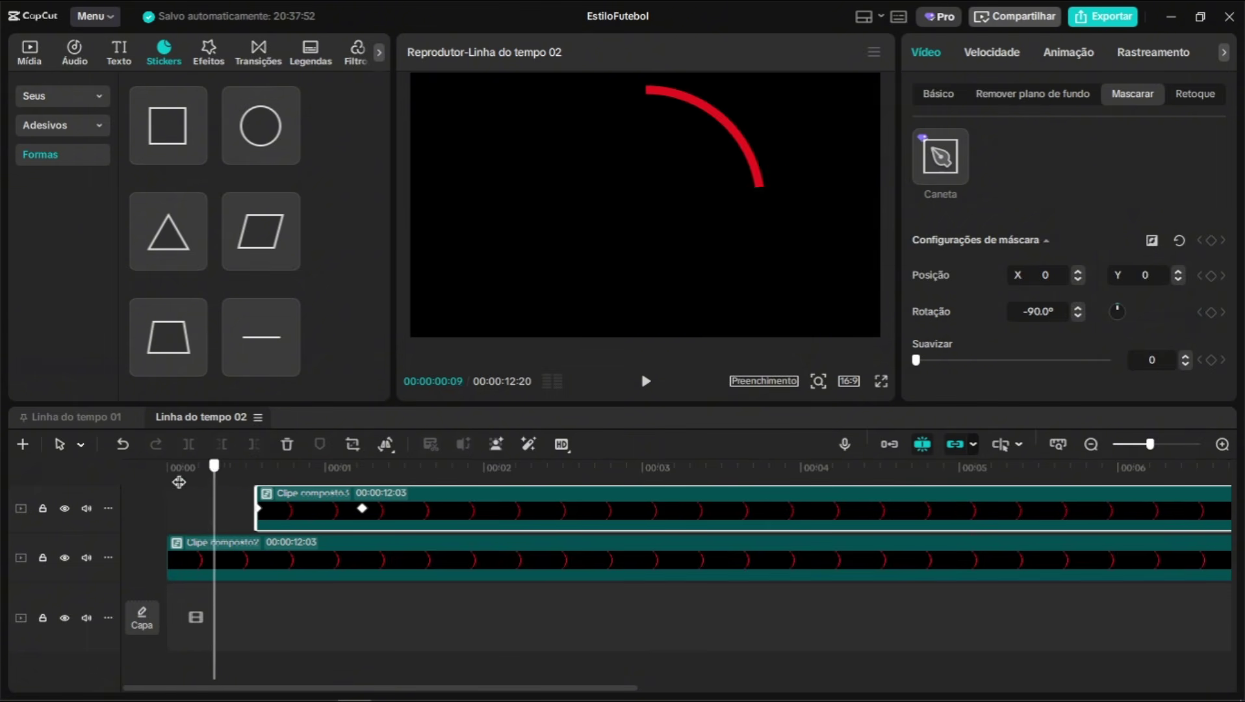
pyautogui.press('space')
pyautogui.press('space')
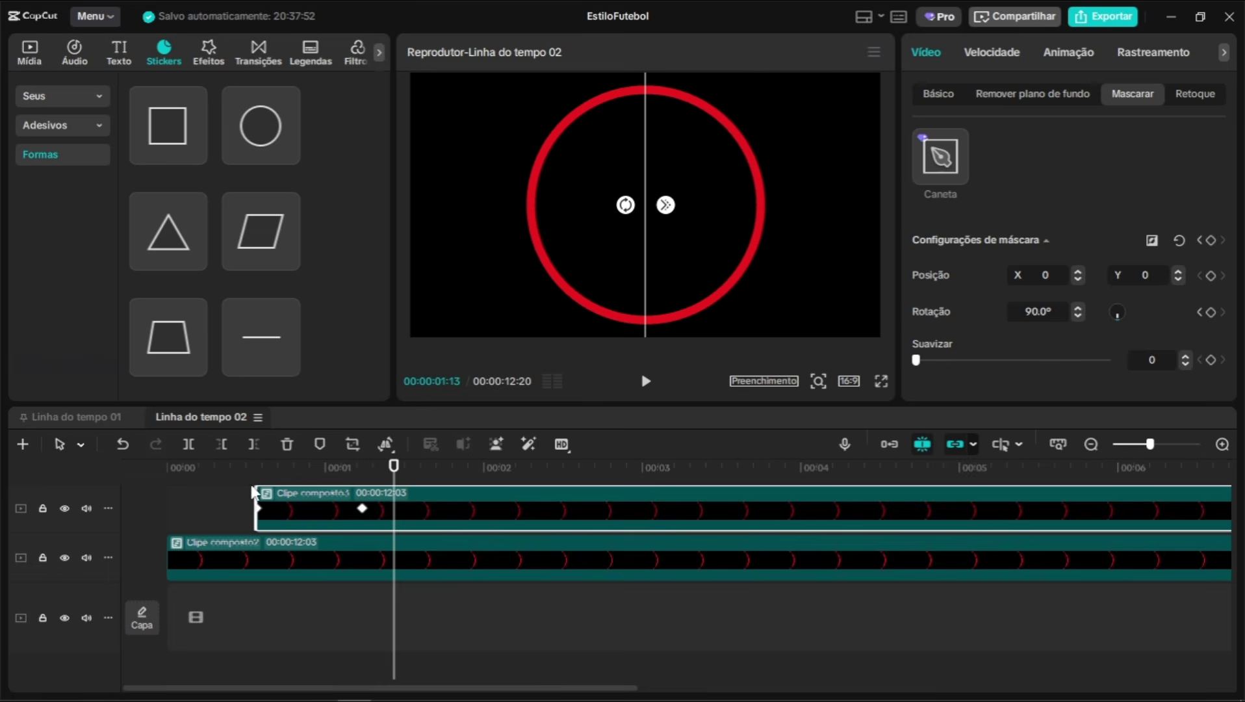
pyautogui.click(265, 552)
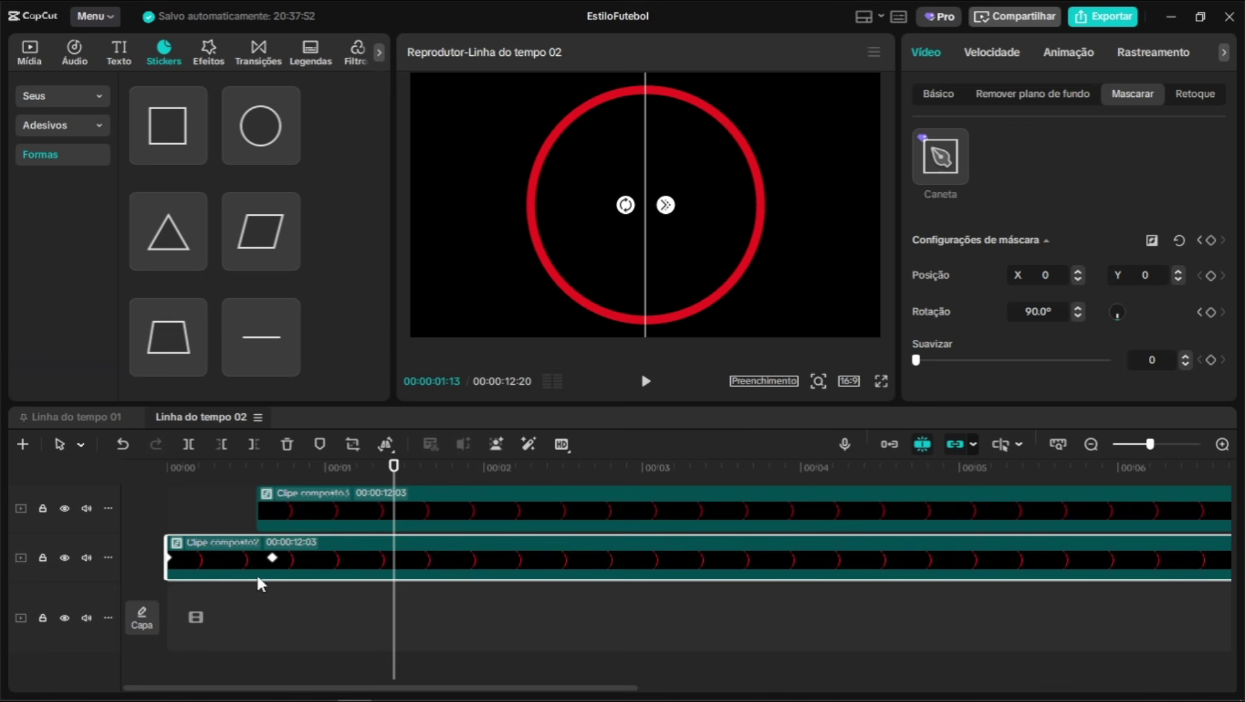
# Apply the Saída cúbica preset curve to the original half circle's mask rotation between its two keyframes
pyautogui.rightClick(401, 554)
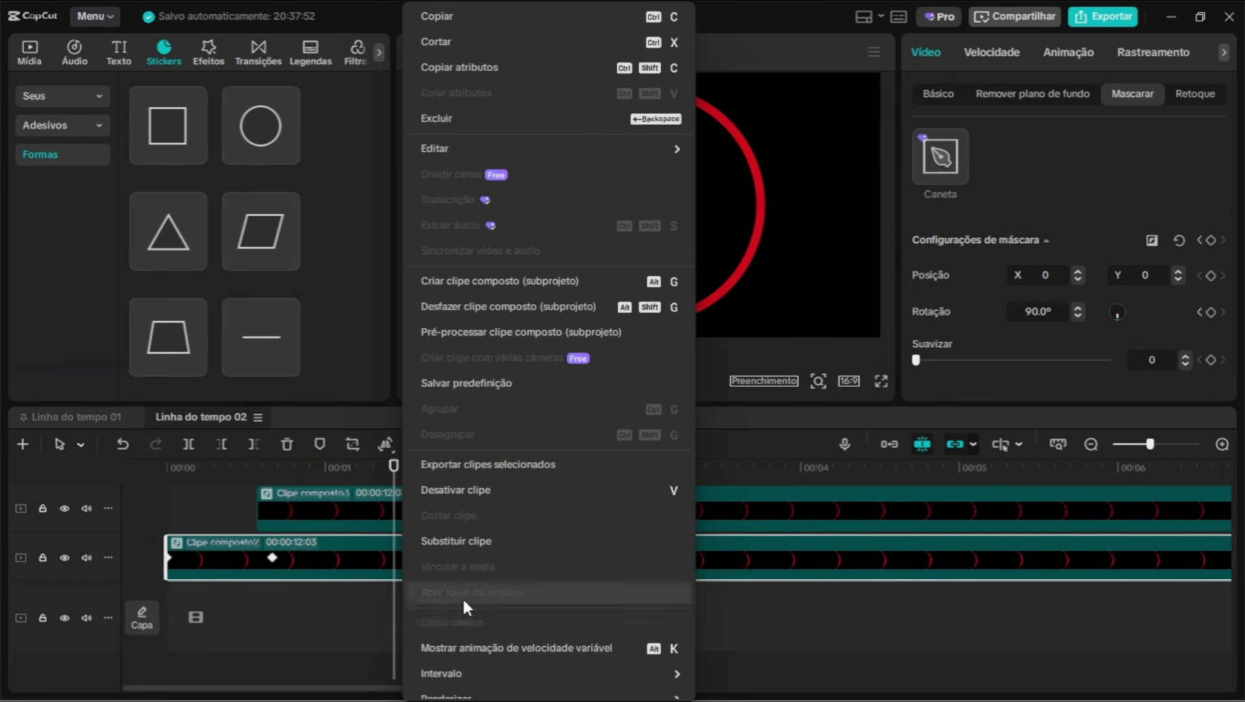
pyautogui.click(477, 645)
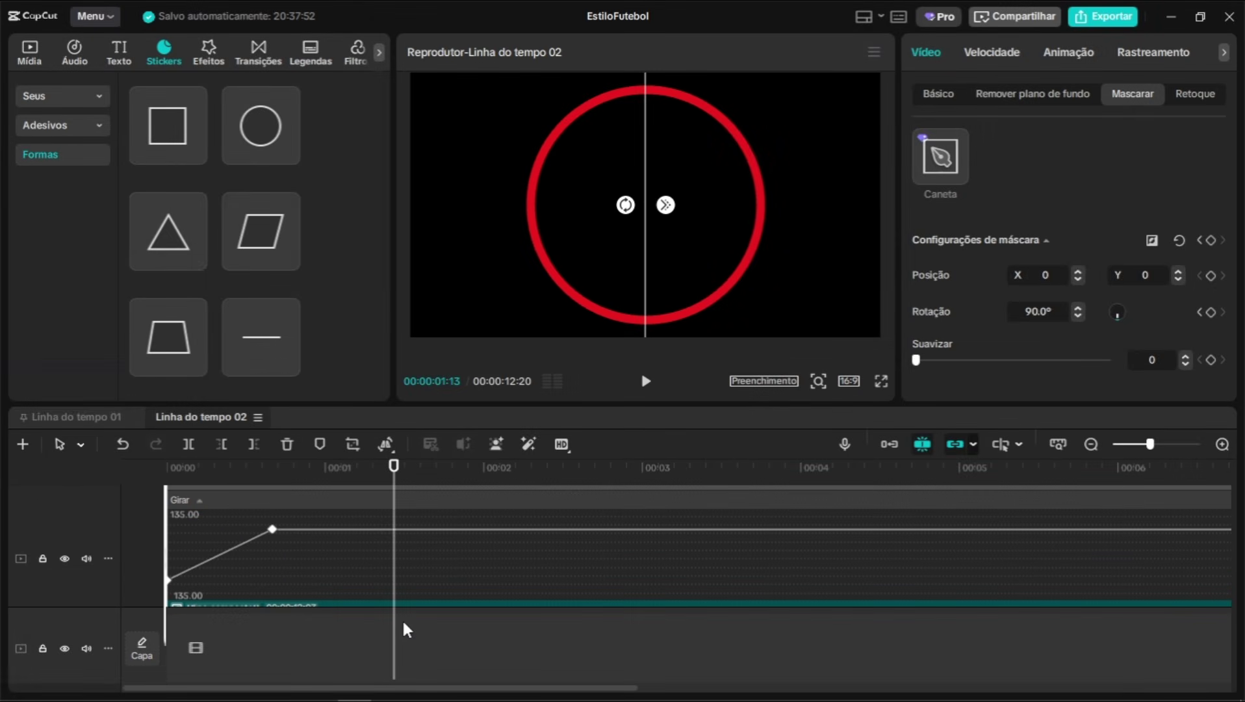
pyautogui.click(271, 509)
pyautogui.rightClick(250, 543)
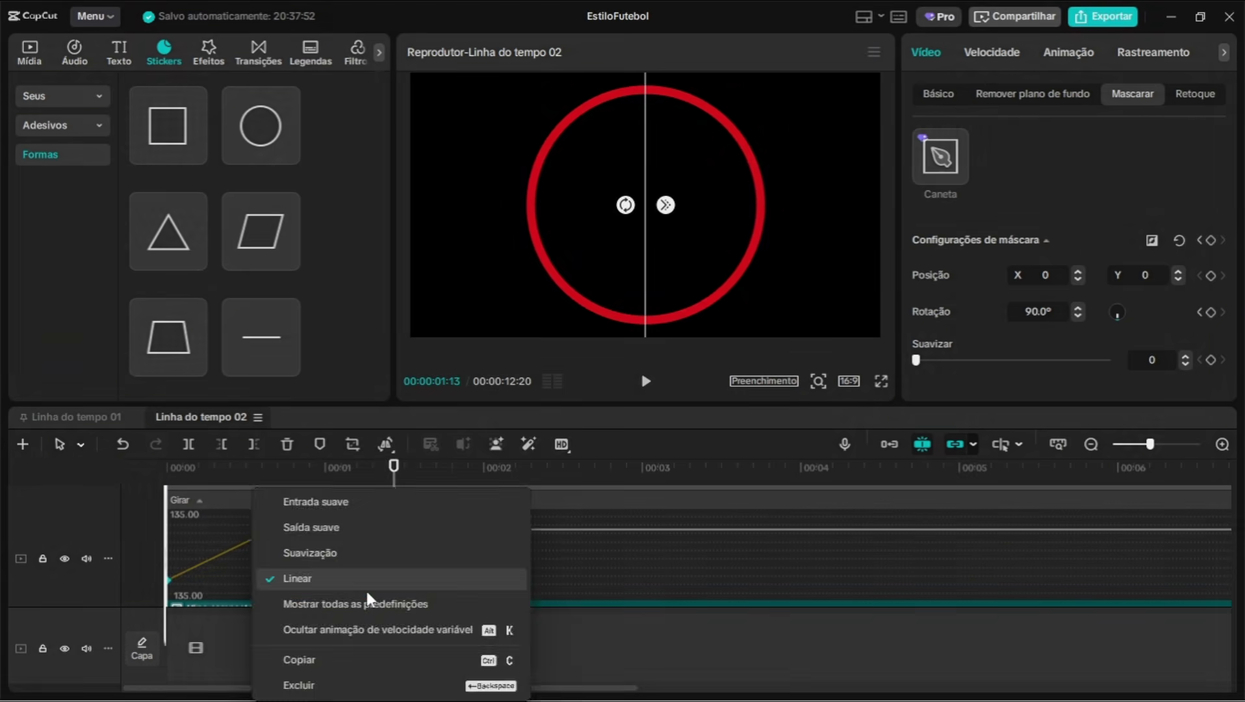
pyautogui.click(367, 604)
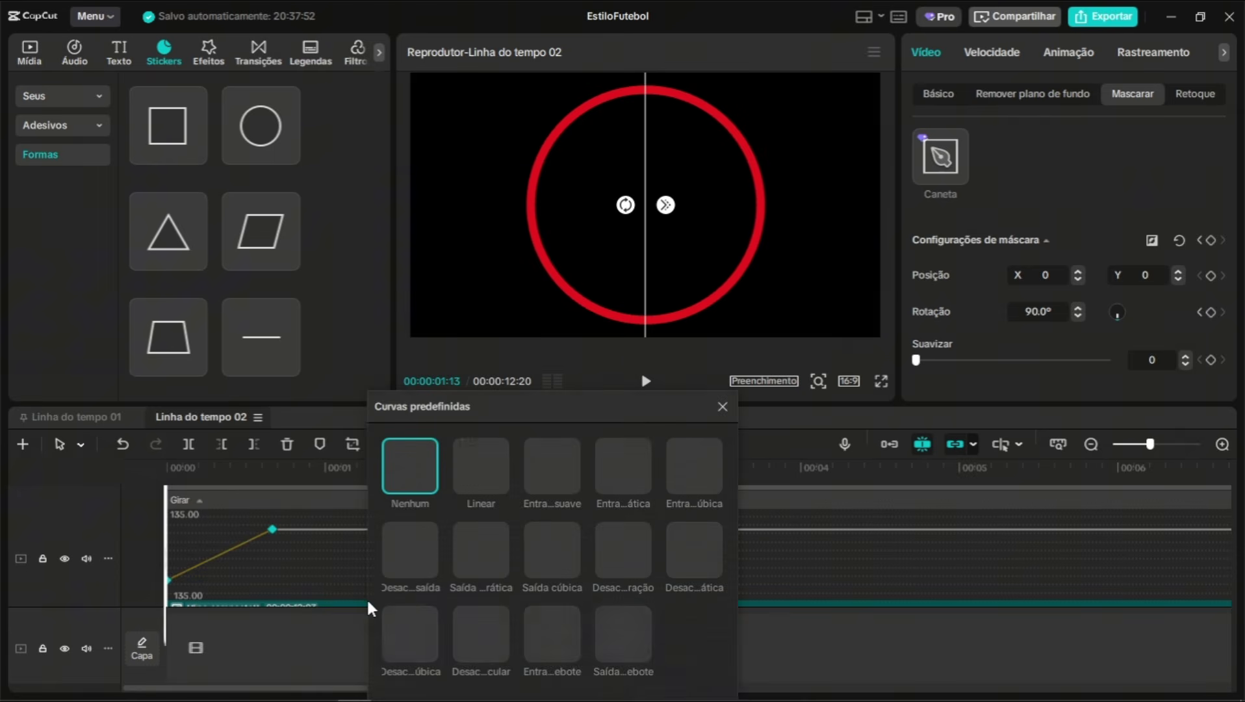
pyautogui.click(564, 543)
pyautogui.click(353, 542)
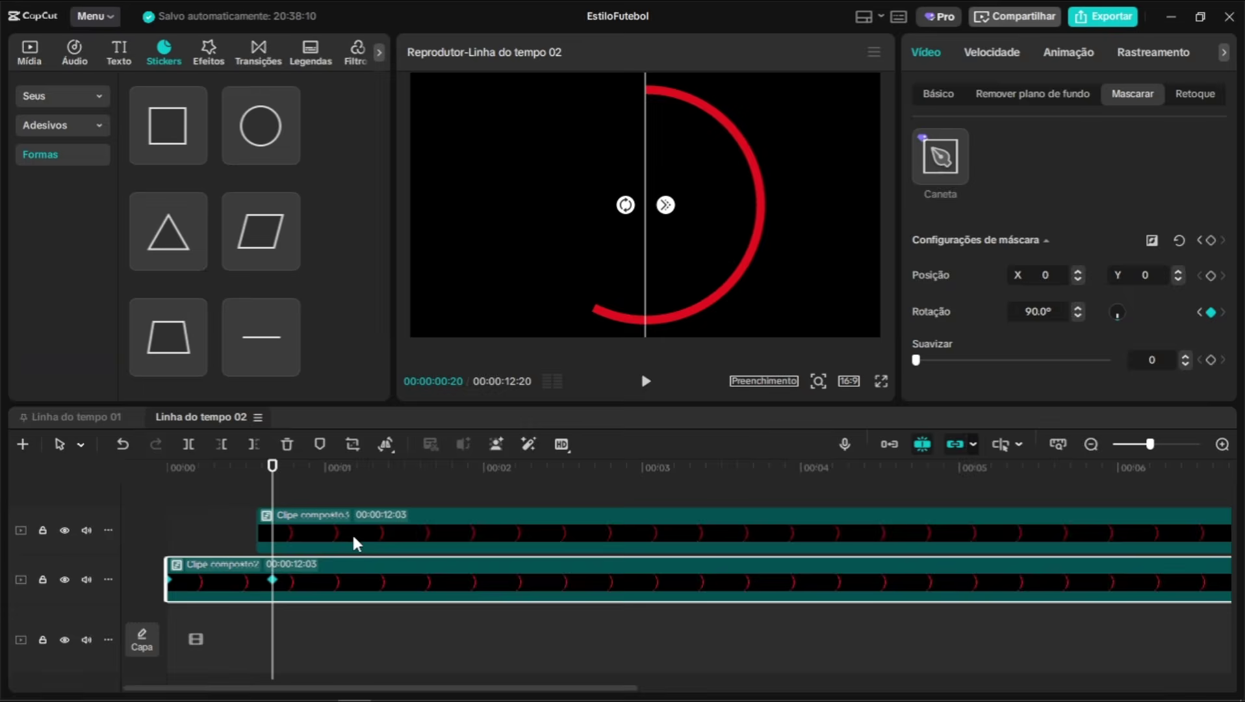
# Apply a preset easing curve to the mirrored half circle's mask rotation between its two keyframes
pyautogui.rightClick(422, 539)
pyautogui.click(520, 647)
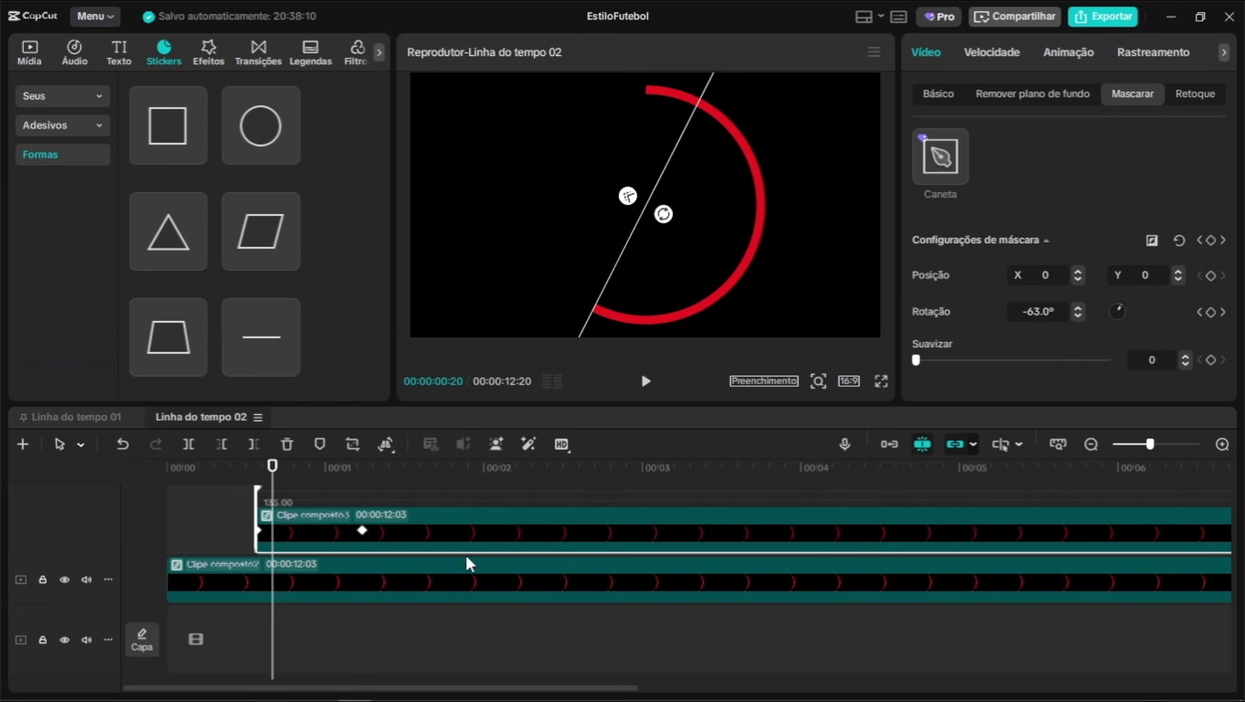
pyautogui.rightClick(330, 543)
pyautogui.click(435, 596)
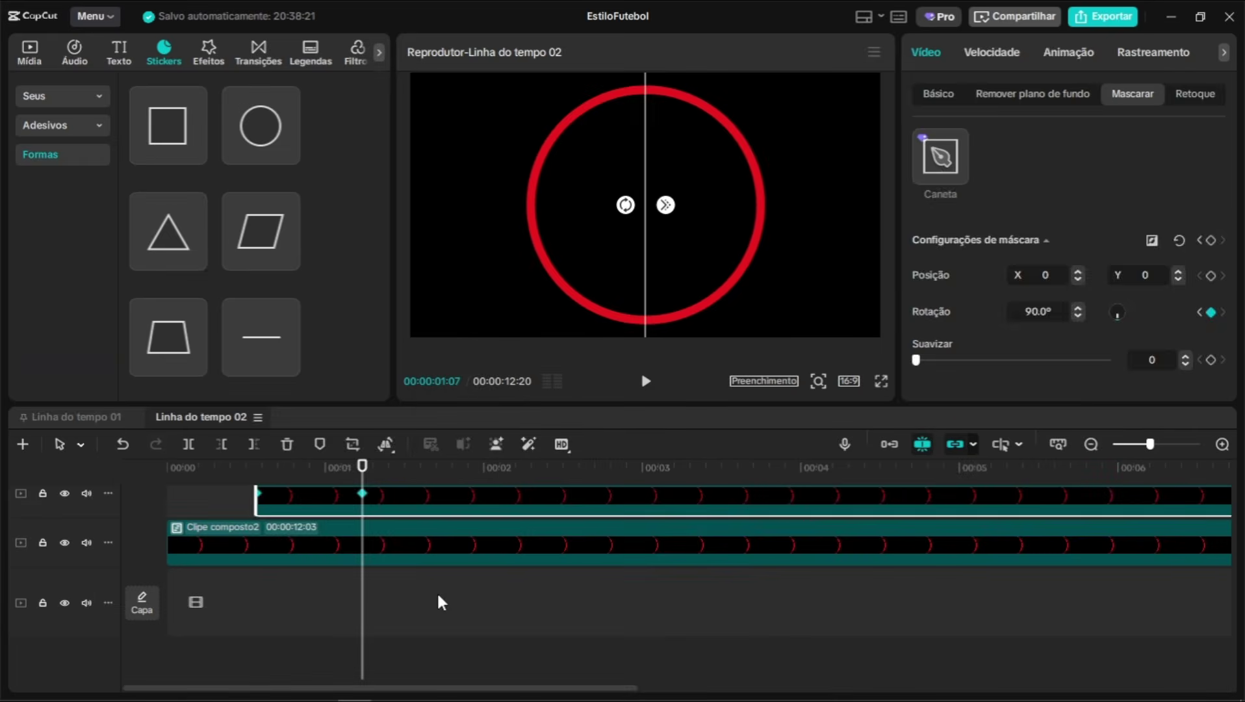
pyautogui.click(438, 595)
# Fine-tune the mirrored clip's start at about 00:00:00:17 and preview how the two halves join
pyautogui.click(178, 484)
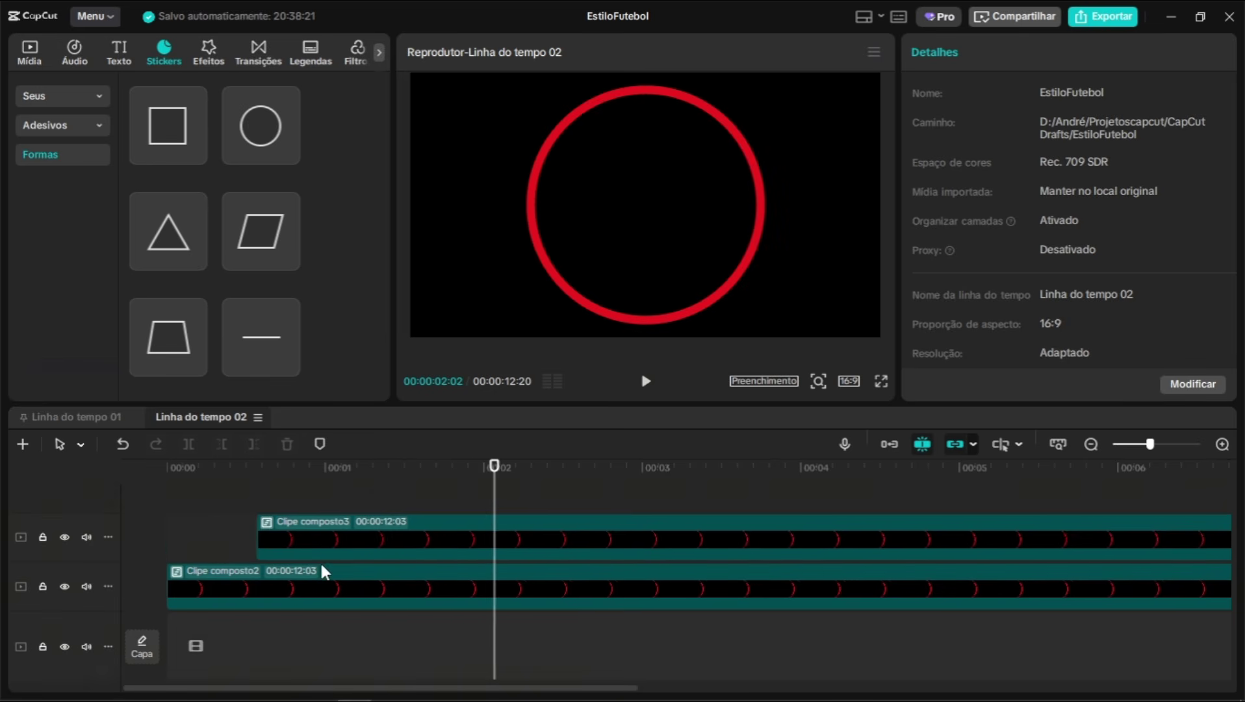
pyautogui.moveTo(361, 547); pyautogui.dragTo(342, 548)
pyautogui.scroll(1, 302, 570)
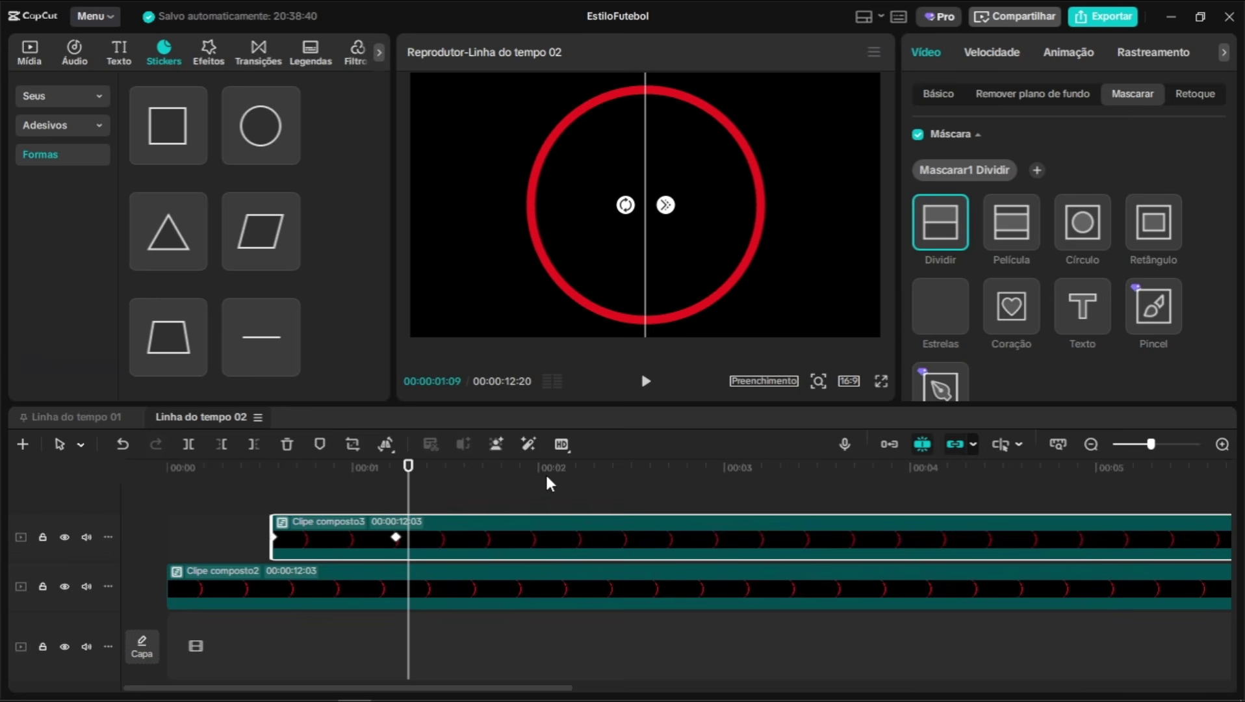
pyautogui.moveTo(484, 492); pyautogui.dragTo(492, 523)
pyautogui.scroll(-5, 501, 532)
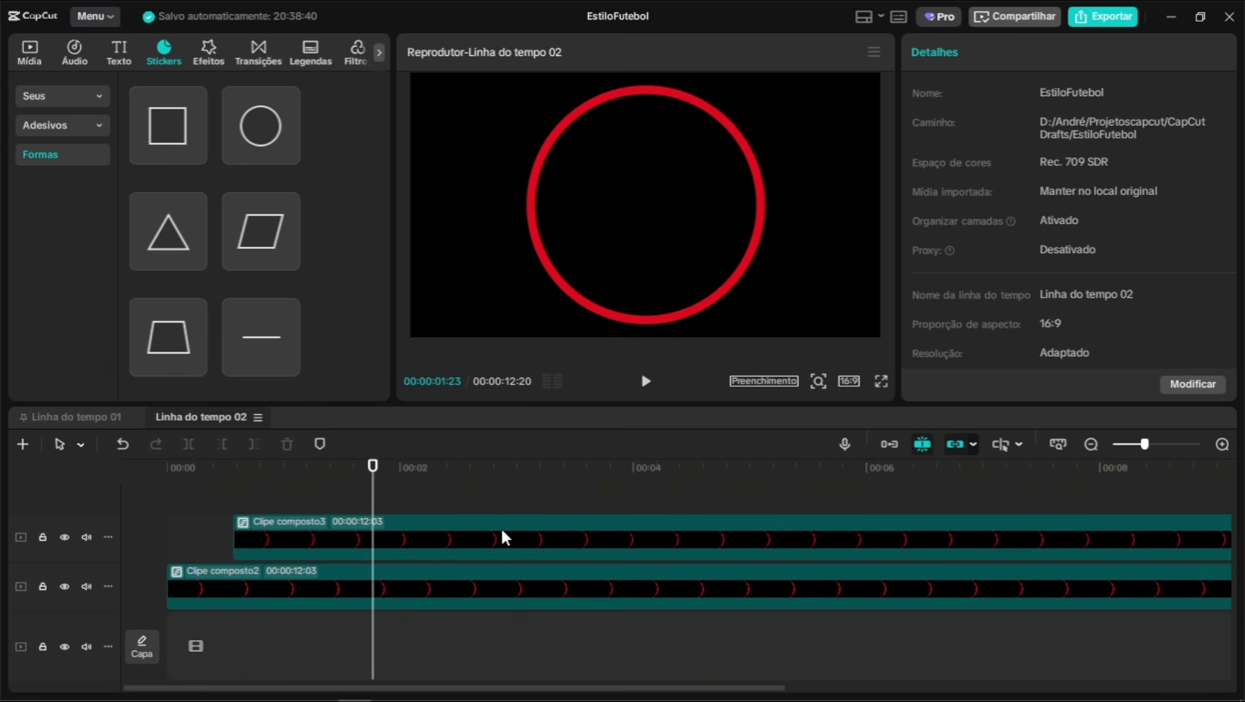
# Combine the two half-circle clips into one compound clip and play it from the start
pyautogui.moveTo(900, 515); pyautogui.dragTo(300, 621)
pyautogui.rightClick(426, 553)
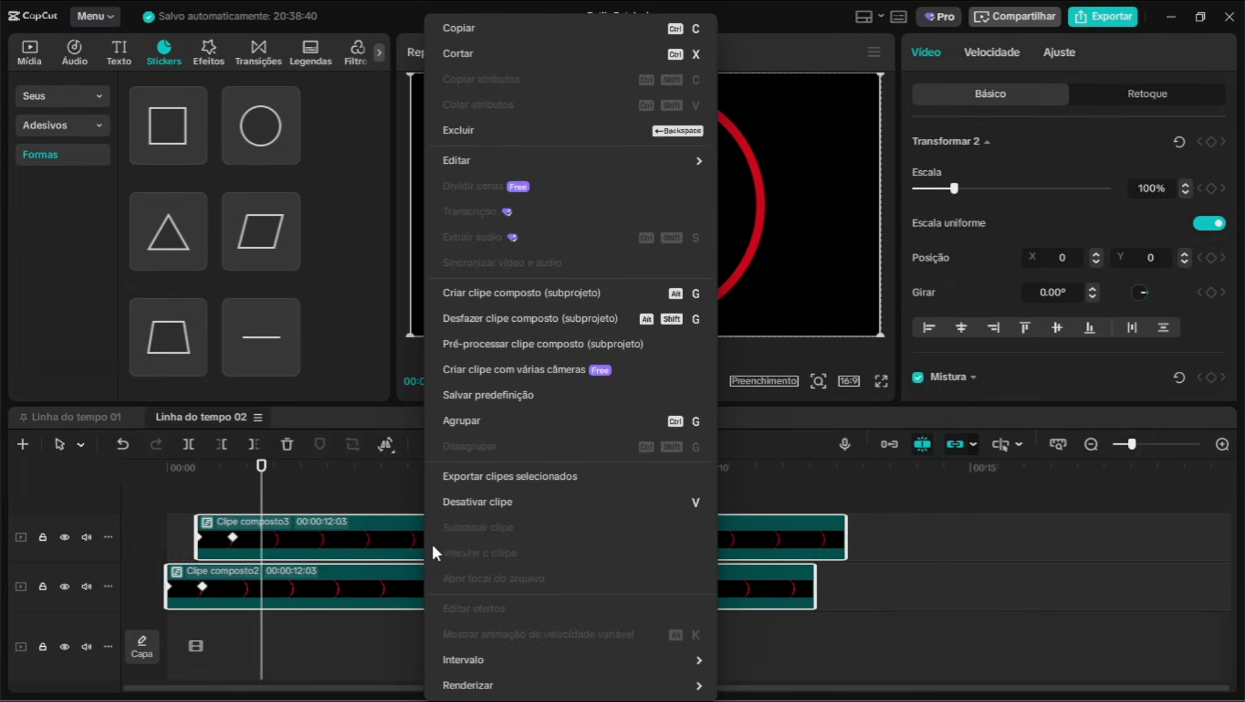
pyautogui.click(529, 299)
pyautogui.moveTo(262, 487); pyautogui.dragTo(137, 495)
pyautogui.press('space')
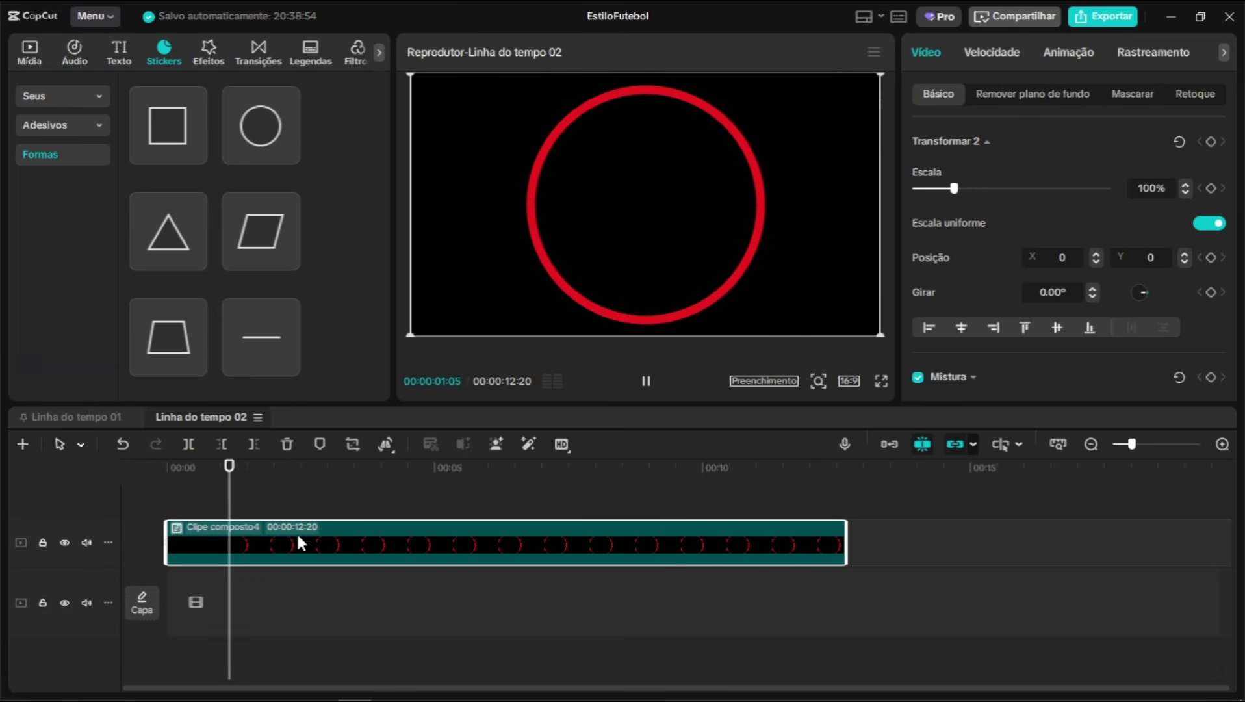
pyautogui.press('space')
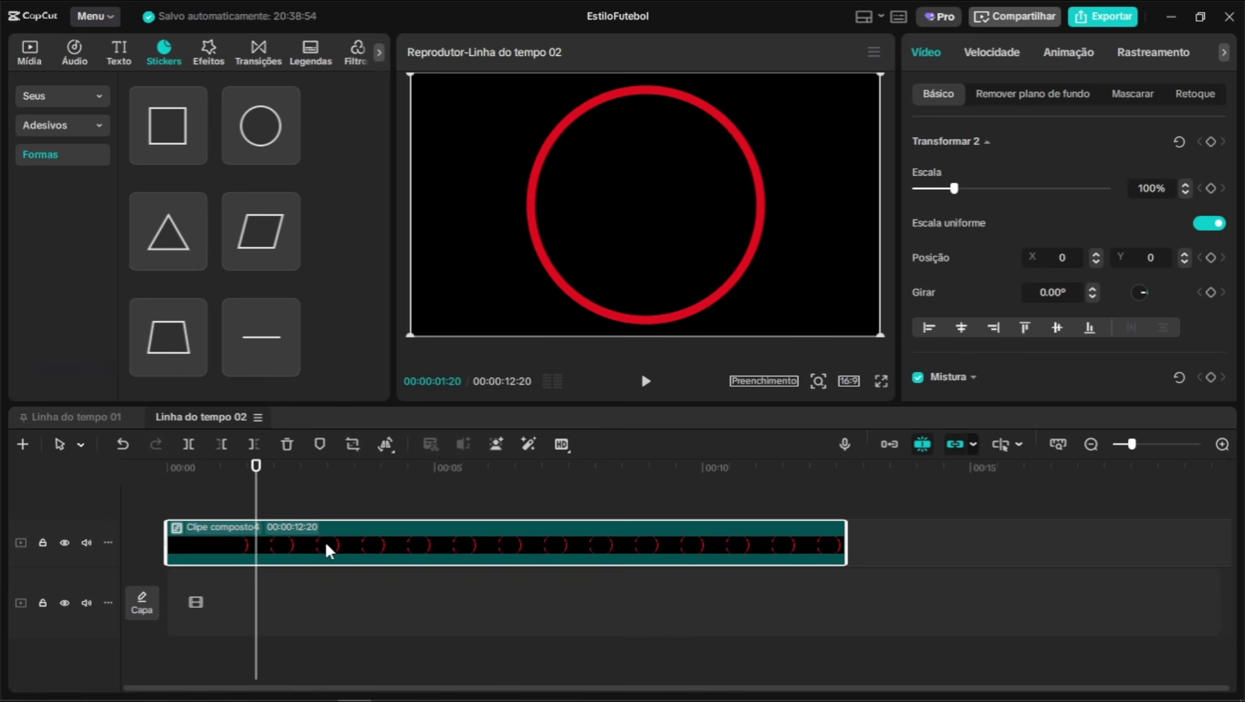
# Try a speed of 1.60x on the compound circle clip and play it from the start
pyautogui.click(1004, 55)
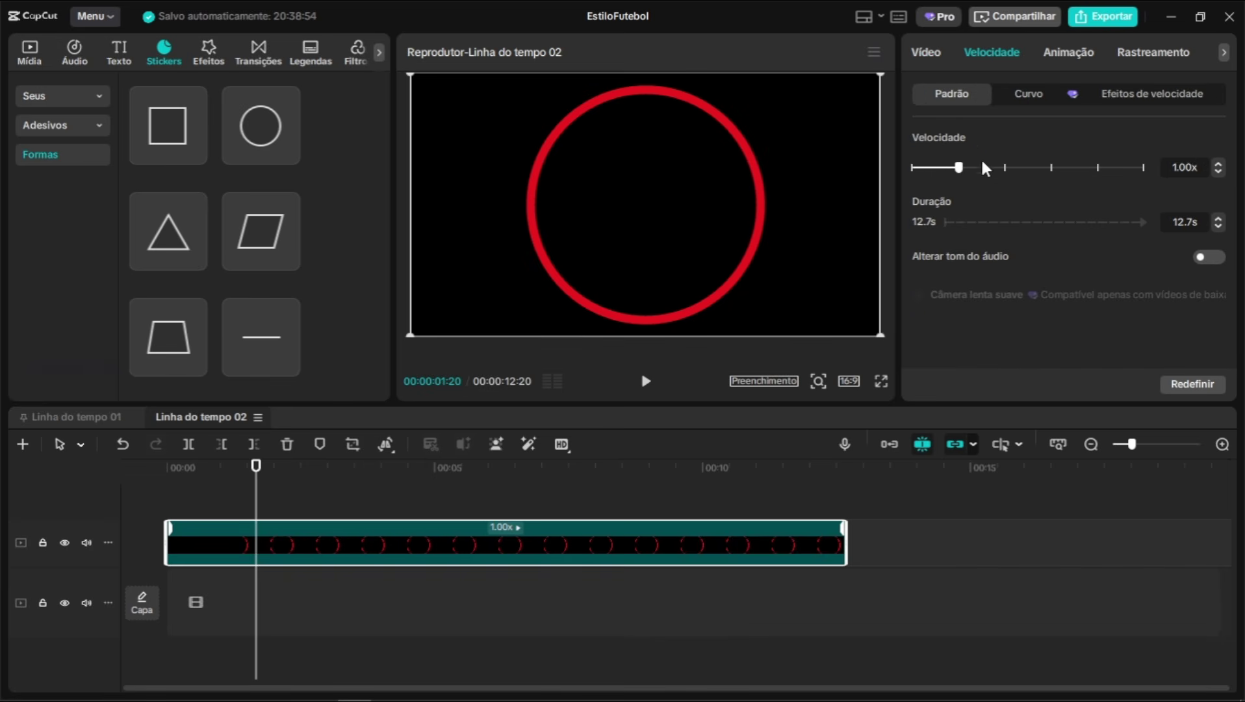
pyautogui.click(1218, 163)
pyautogui.click(1219, 164)
pyautogui.click(1219, 164)
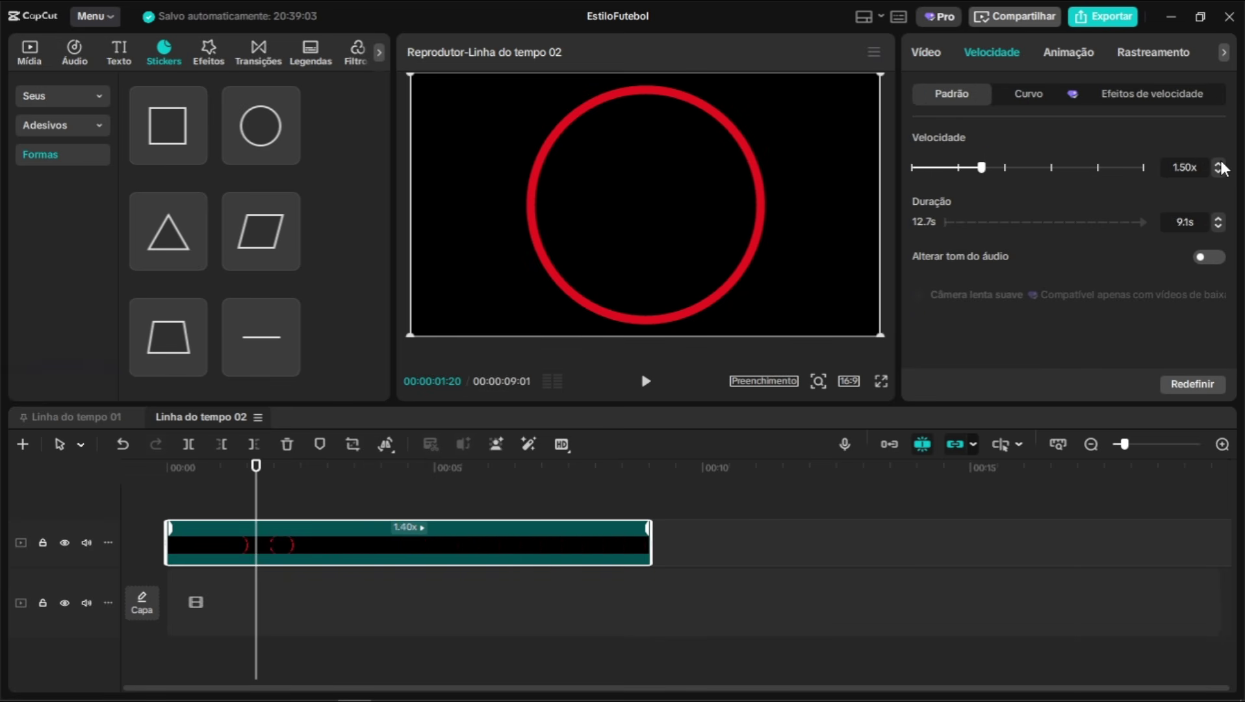
pyautogui.click(1219, 164)
pyautogui.click(1219, 164)
pyautogui.click(237, 484)
pyautogui.click(150, 469)
pyautogui.press('space')
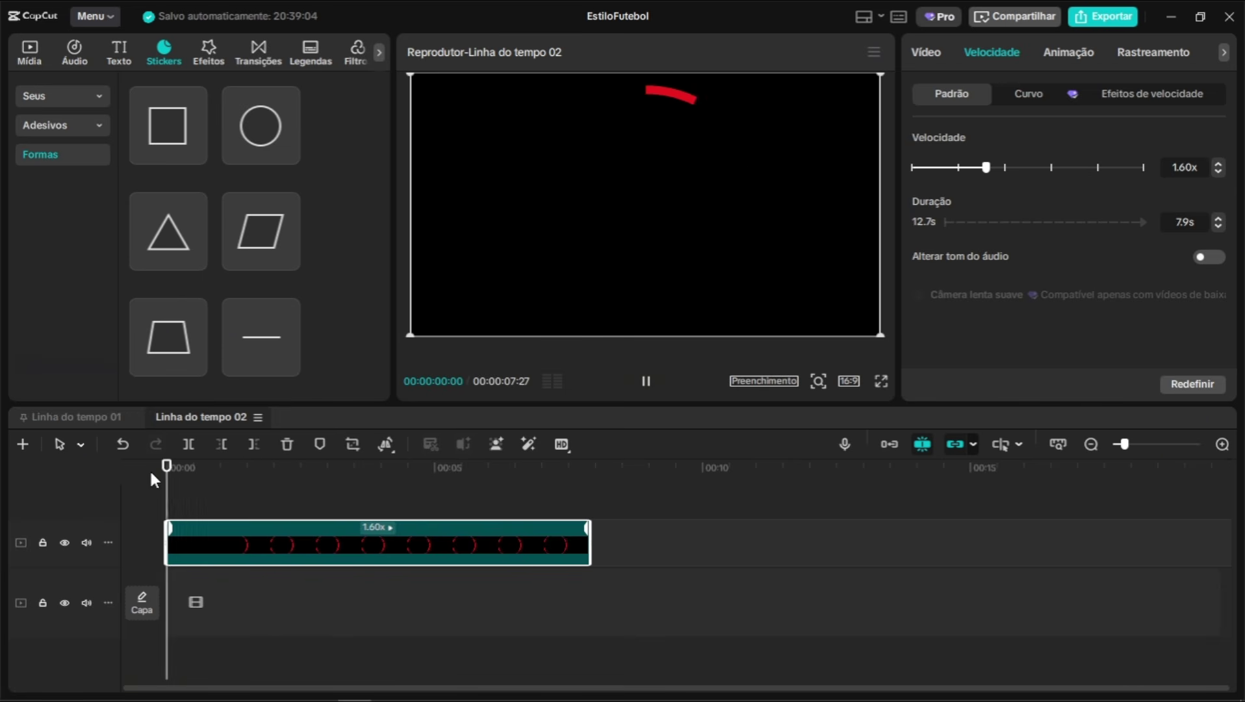
pyautogui.press('space')
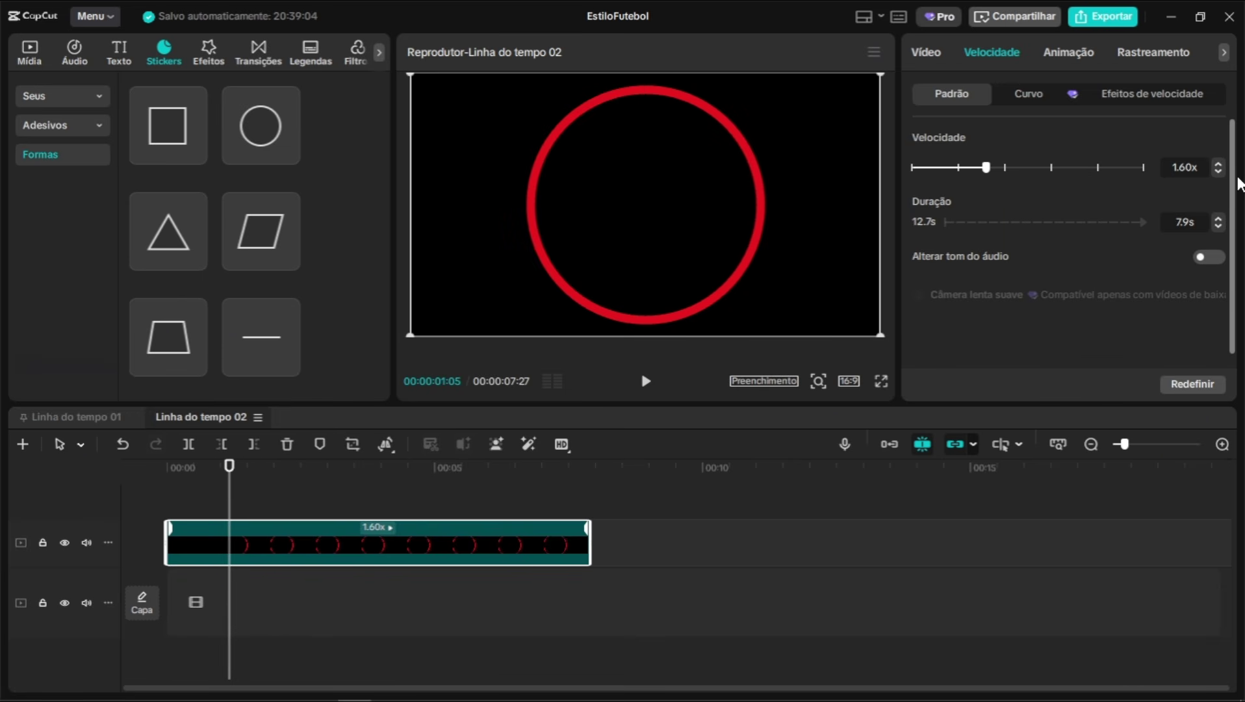
# Slow the compound circle clip to 1.30x, check the playback, and set its speed to 1.20x
pyautogui.click(1217, 172)
pyautogui.click(1217, 172)
pyautogui.click(1218, 171)
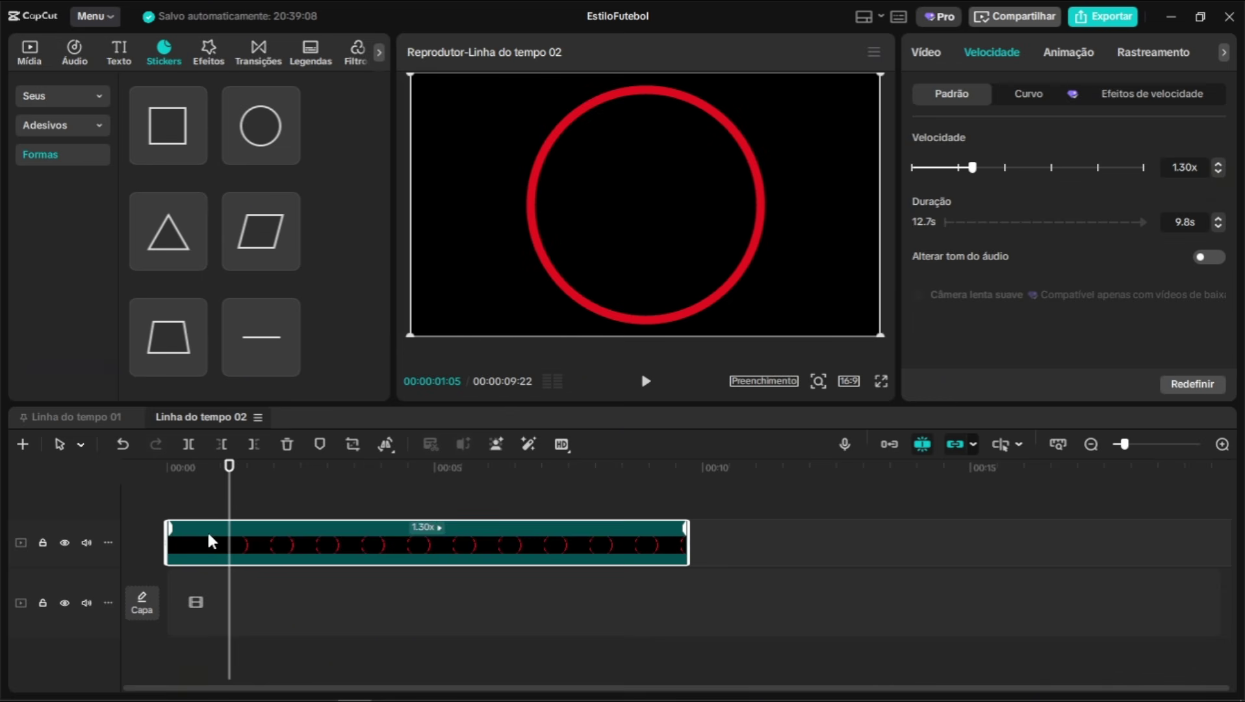
pyautogui.click(128, 494)
pyautogui.press('space')
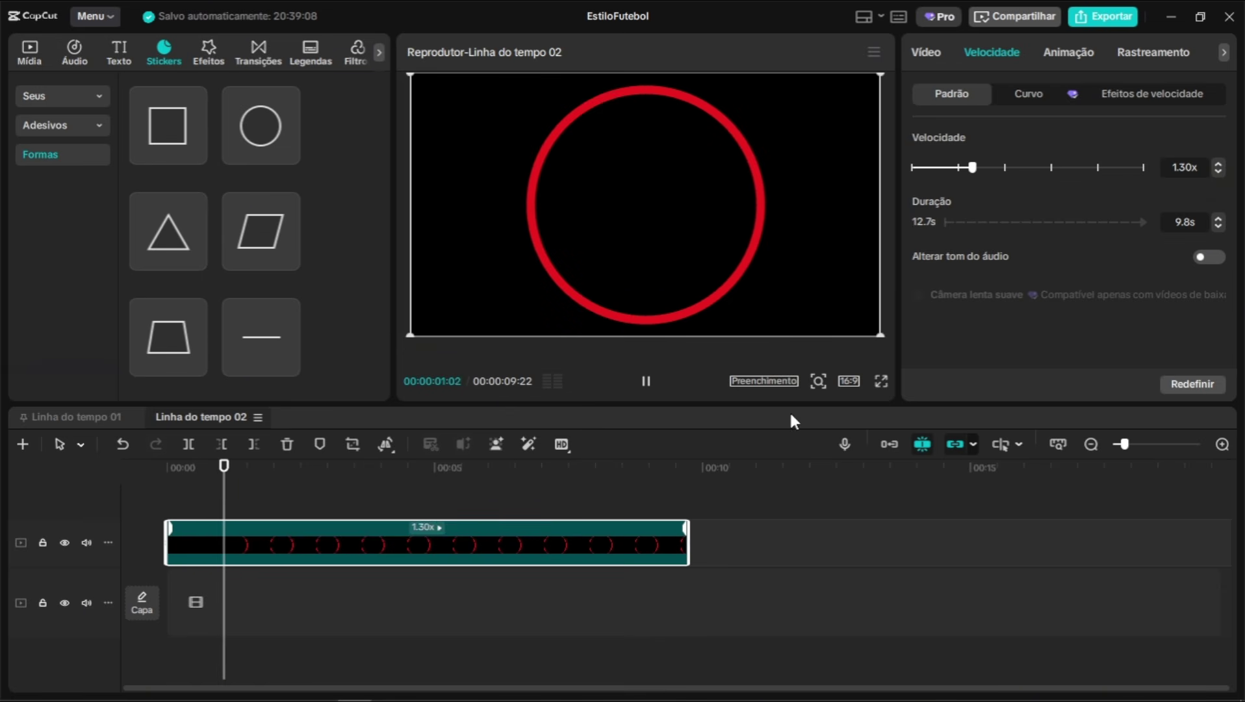
pyautogui.click(1217, 171)
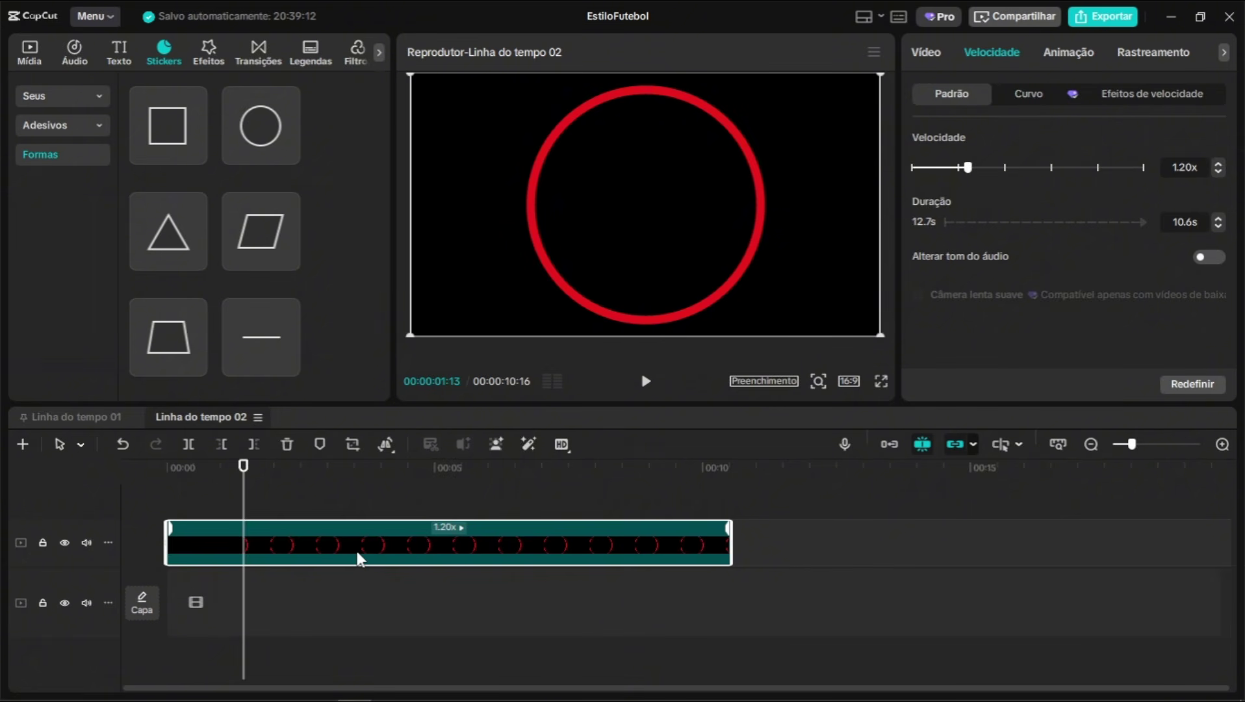
# Open the compound circle clip and add a glow video effect over its half-circle clips
pyautogui.doubleClick(401, 556)
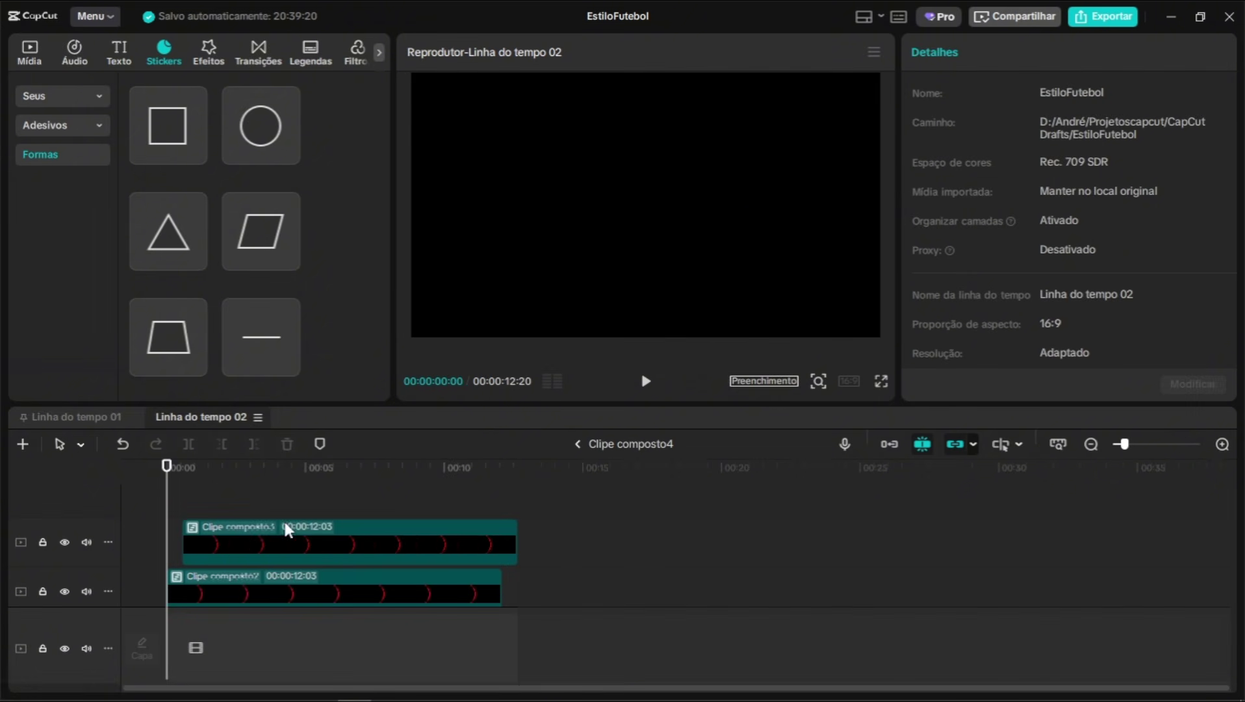
pyautogui.click(204, 59)
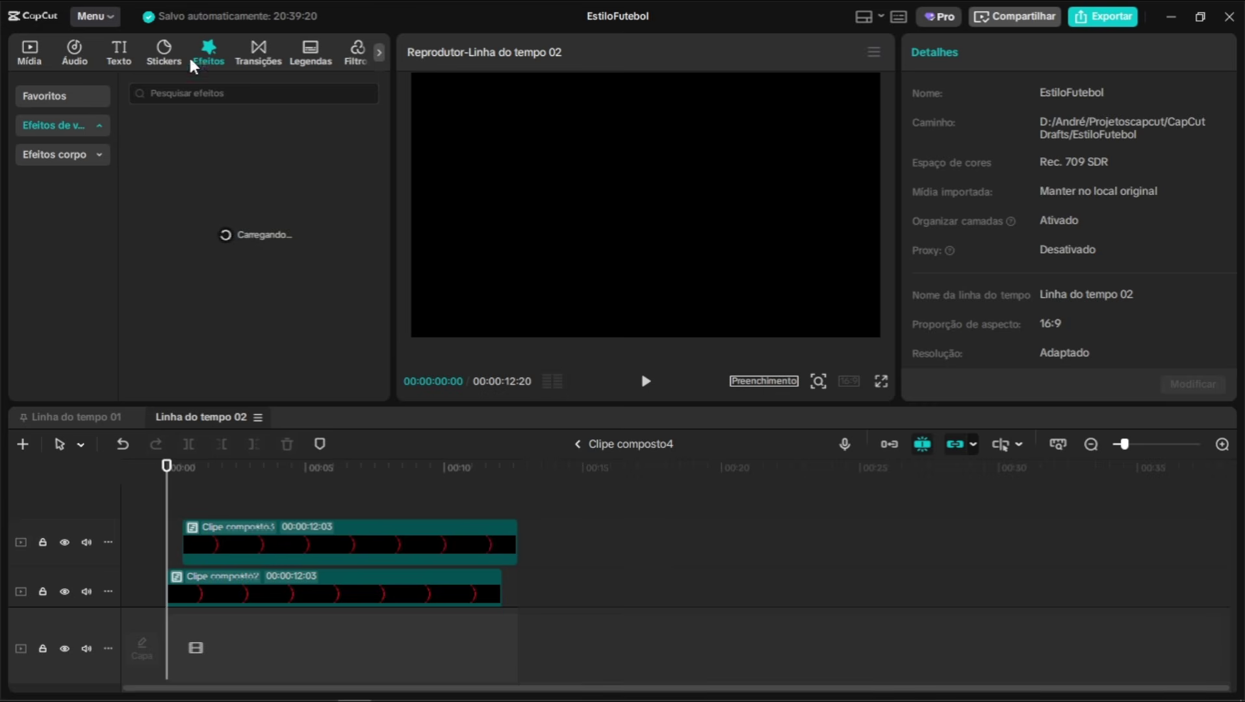
pyautogui.moveTo(260, 260); pyautogui.dragTo(514, 532)
pyautogui.moveTo(244, 470); pyautogui.dragTo(315, 473)
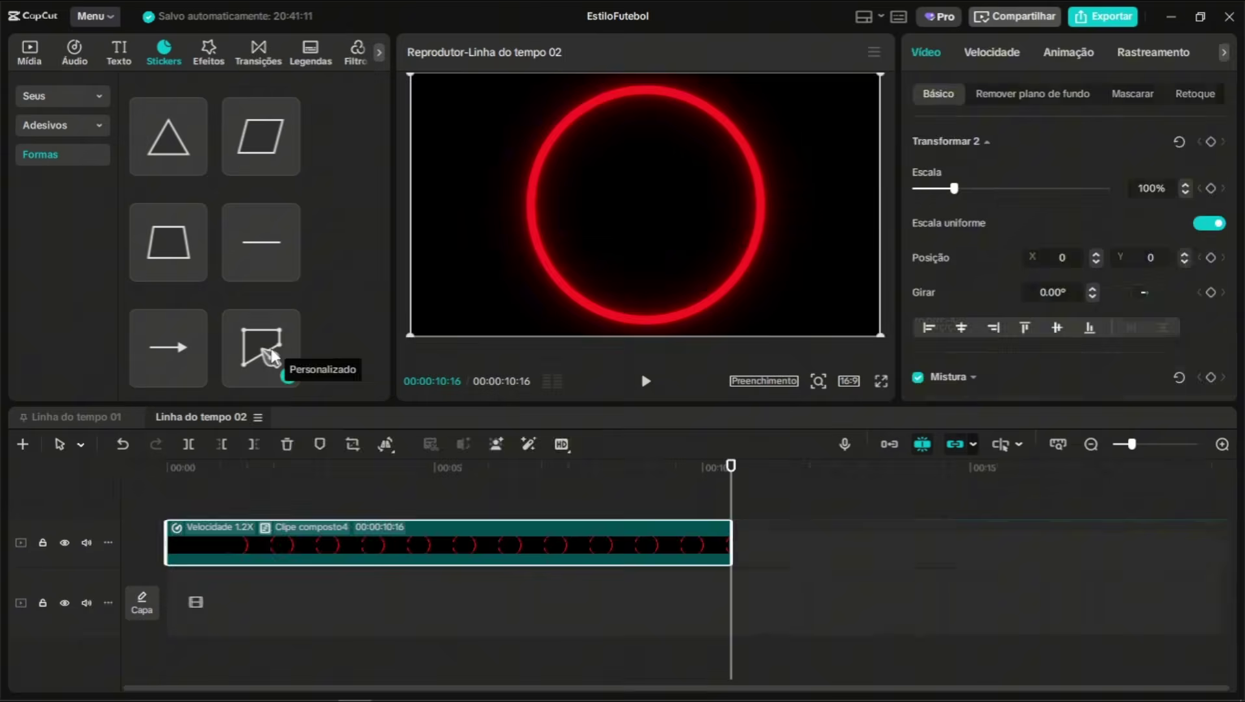
# Draw an open L-shaped custom shape about 737 by 267 after the circle clip and make its stroke red
pyautogui.click(256, 341)
pyautogui.click(541, 161)
pyautogui.click(541, 227)
pyautogui.click(721, 227)
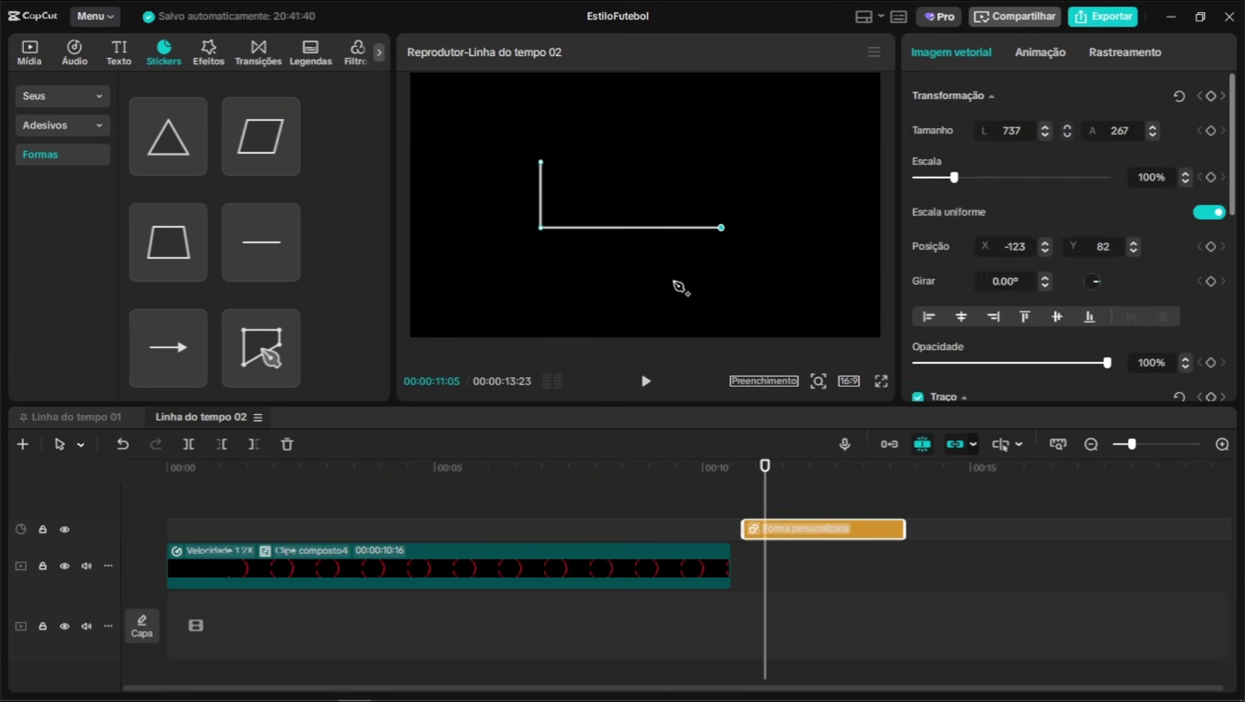
pyautogui.scroll(-5, 1065, 260)
pyautogui.click(992, 253)
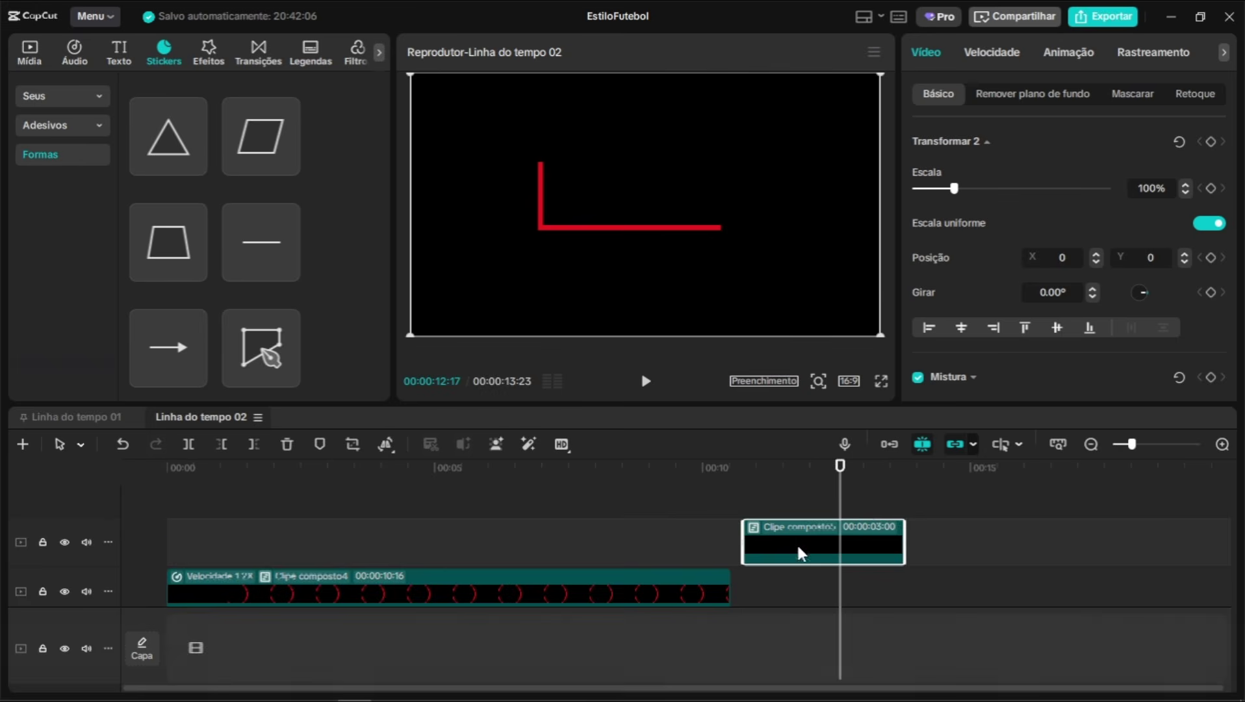
# Place the L-shape compound clip right after the circle clip and set a horizontal Dividir mask just above the shape
pyautogui.moveTo(798, 552); pyautogui.dragTo(786, 592)
pyautogui.click(1138, 95)
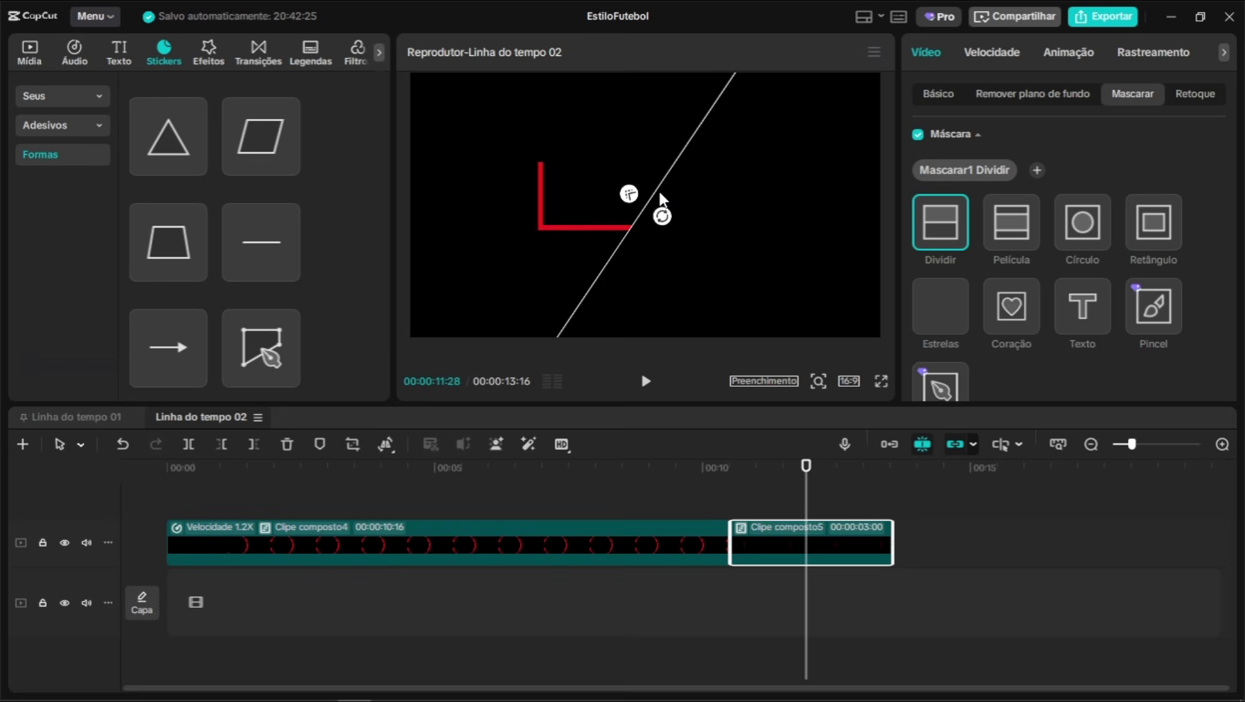
pyautogui.moveTo(662, 208); pyautogui.dragTo(579, 158)
pyautogui.scroll(-3, 991, 298)
pyautogui.scroll(-2, 990, 299)
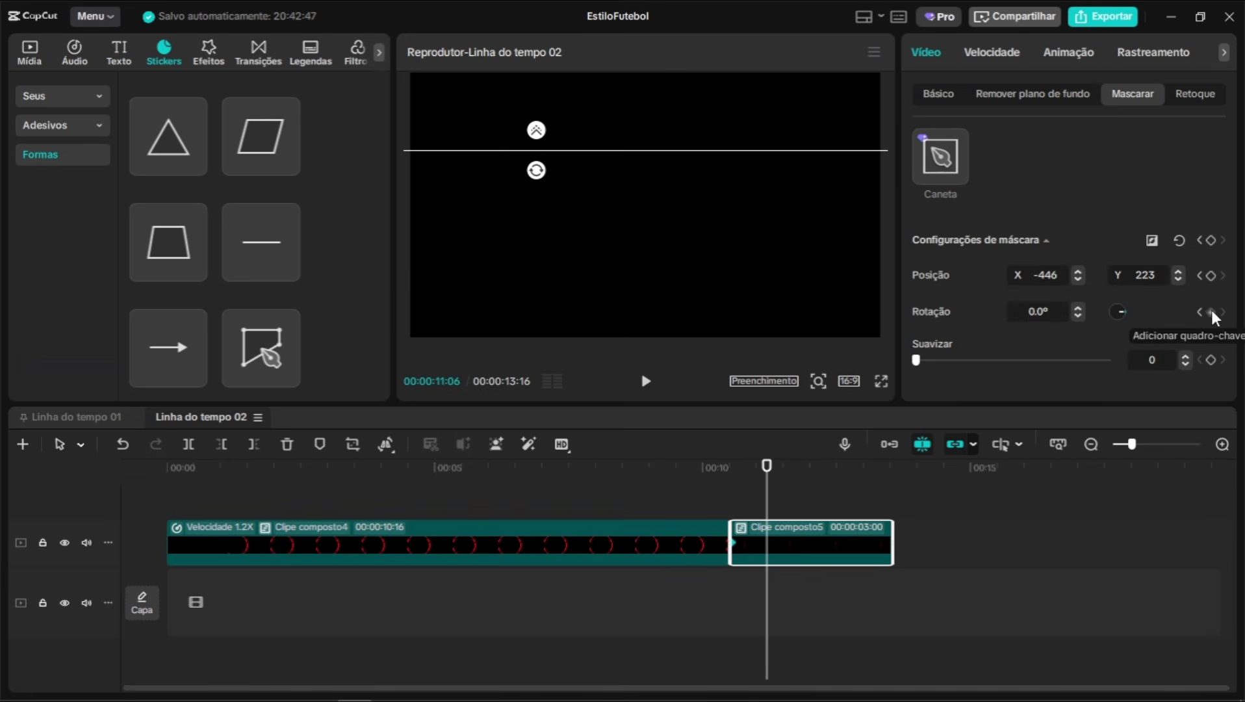
# Keyframe the L shape's mask position at 00:00:11:06 and move the mask line to reveal the shape
pyautogui.click(1210, 275)
pyautogui.moveTo(598, 156); pyautogui.dragTo(707, 227)
pyautogui.click(803, 503)
# Nudge the X position of the 180° rotated L-shape copy to close the rectangle, and adjust its timing on the timeline
pyautogui.click(809, 545)
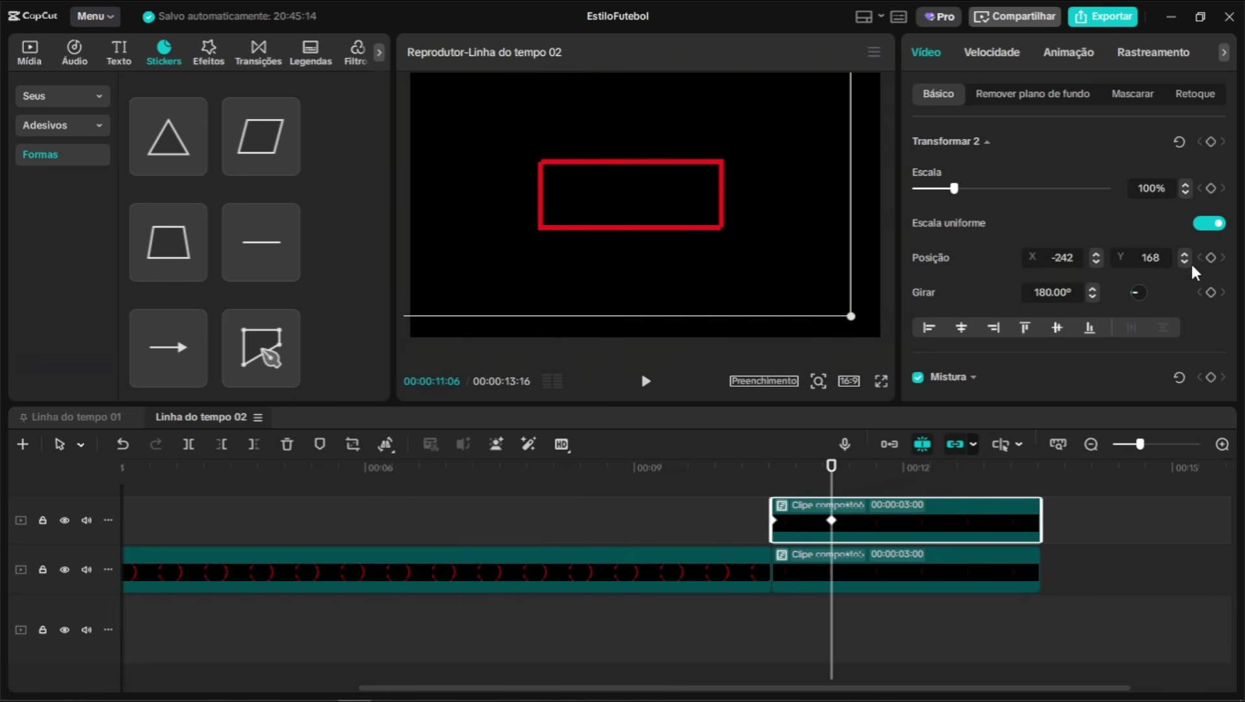
pyautogui.click(1096, 261)
pyautogui.moveTo(831, 520); pyautogui.dragTo(794, 525)
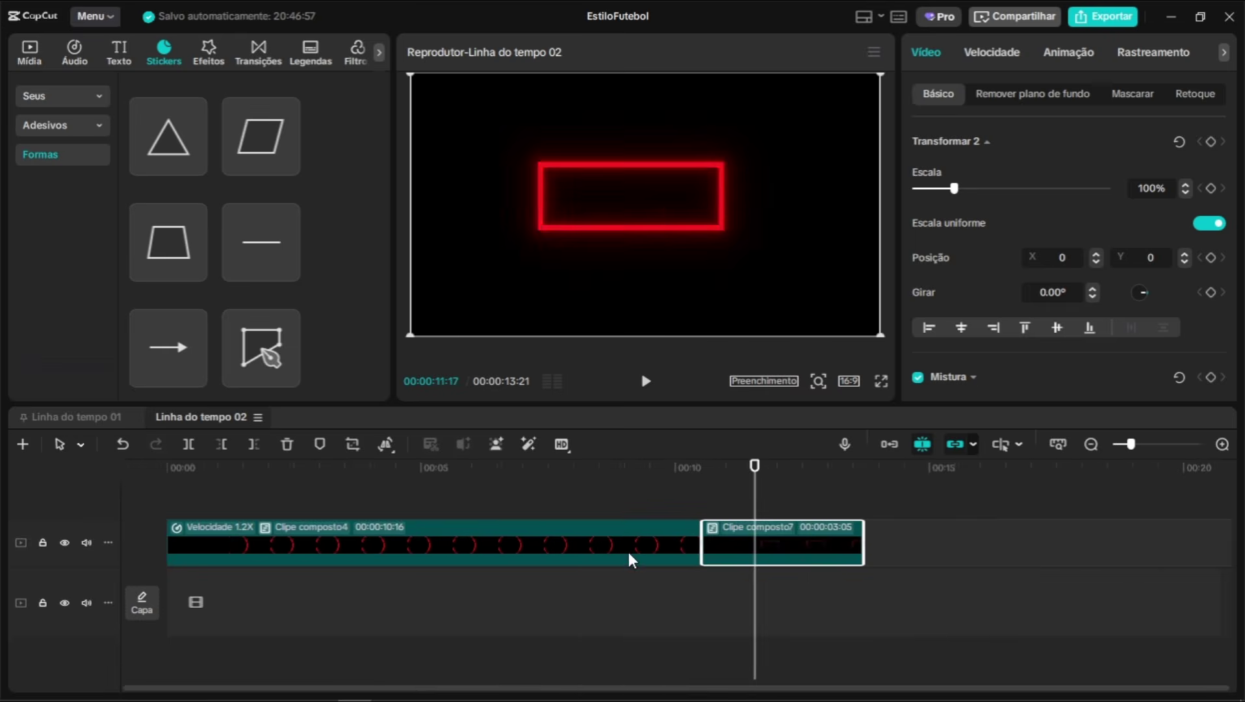
# Copy the glowing circle clip and paste it at the start of Linha do tempo 01, above the neymar 1.jpg clip
pyautogui.click(531, 540)
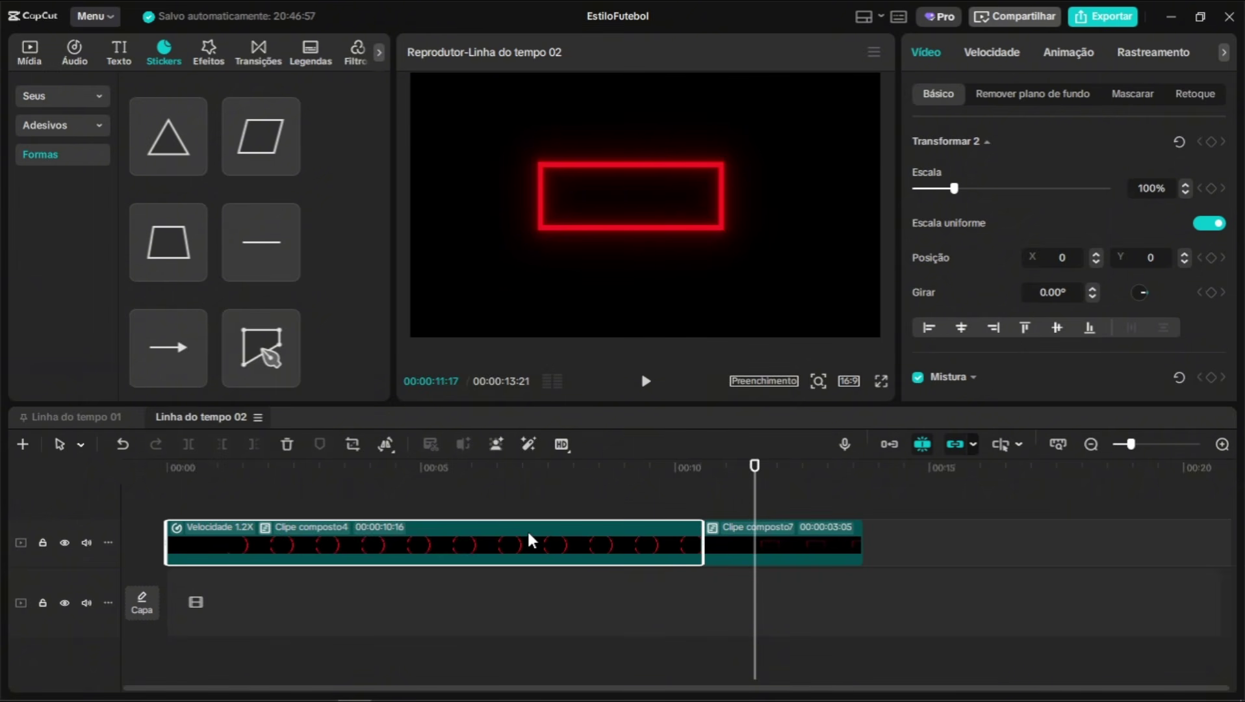
pyautogui.click(76, 416)
pyautogui.moveTo(459, 486); pyautogui.dragTo(151, 499)
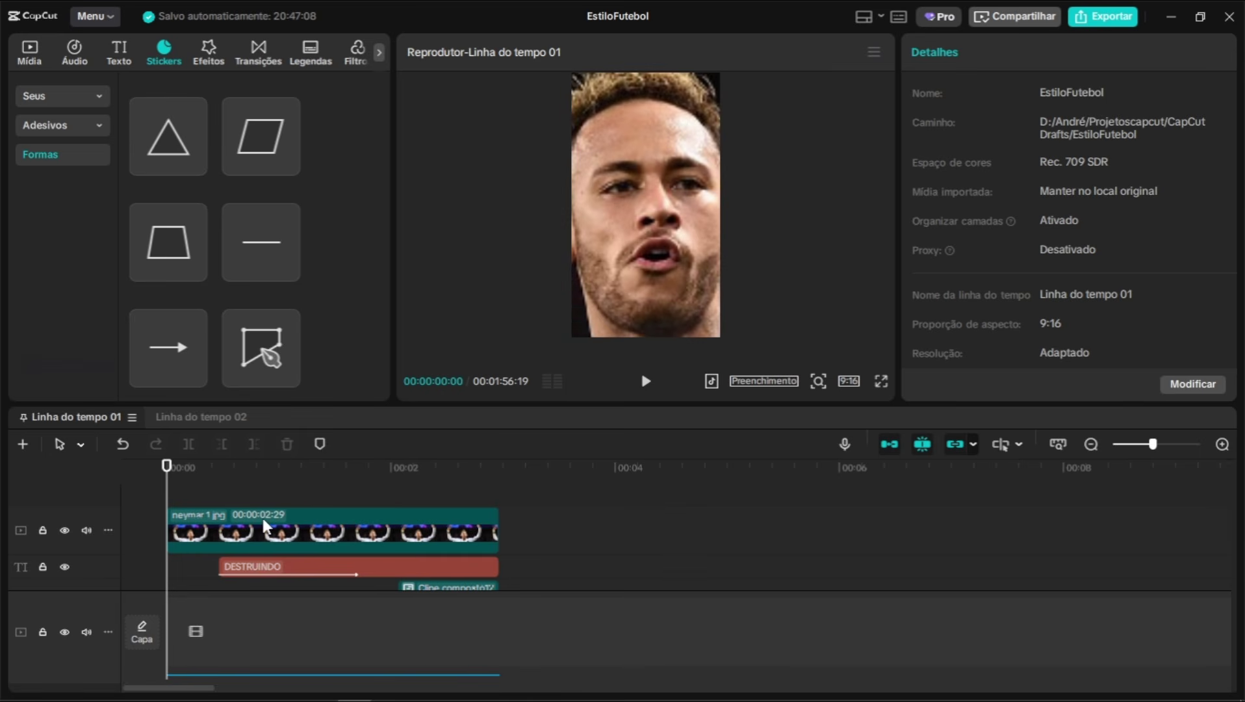
pyautogui.hotkey('ctrl', 'v')
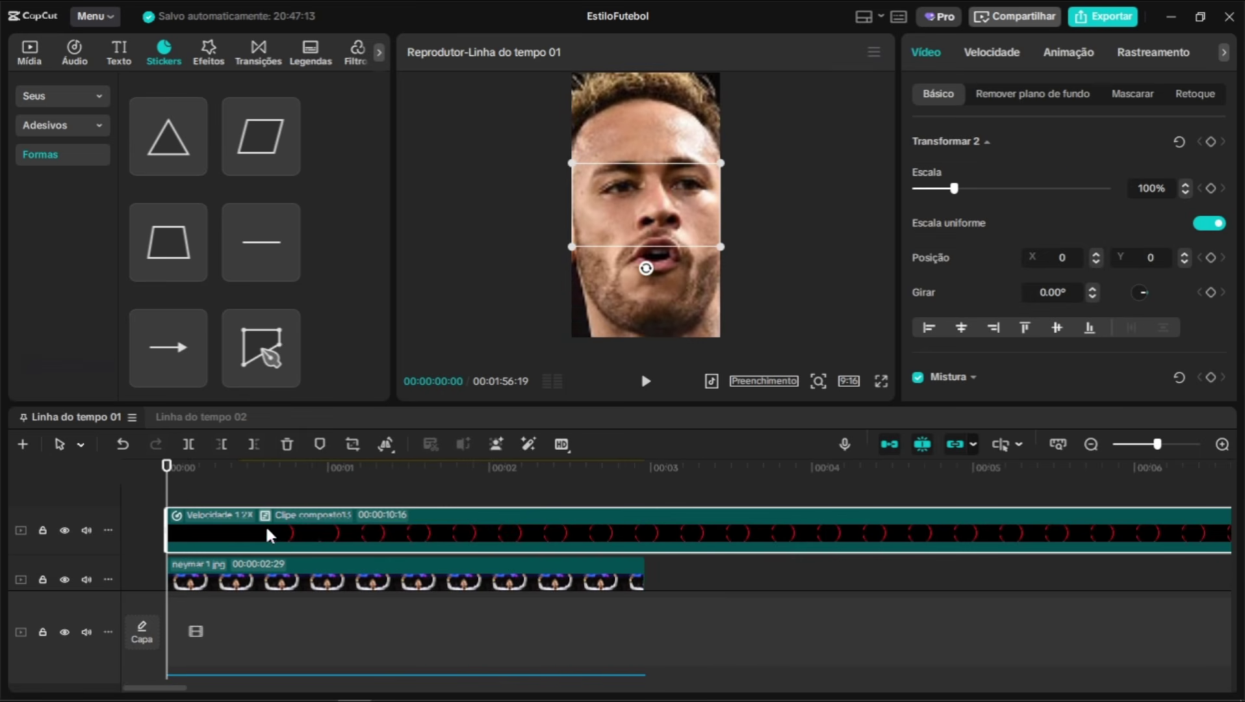
# Time the pasted circle clip against the player photo using playback, moving it to start at about 00:00:00:06
pyautogui.moveTo(269, 535); pyautogui.dragTo(328, 529)
pyautogui.press('space')
pyautogui.scroll(1, 364, 546)
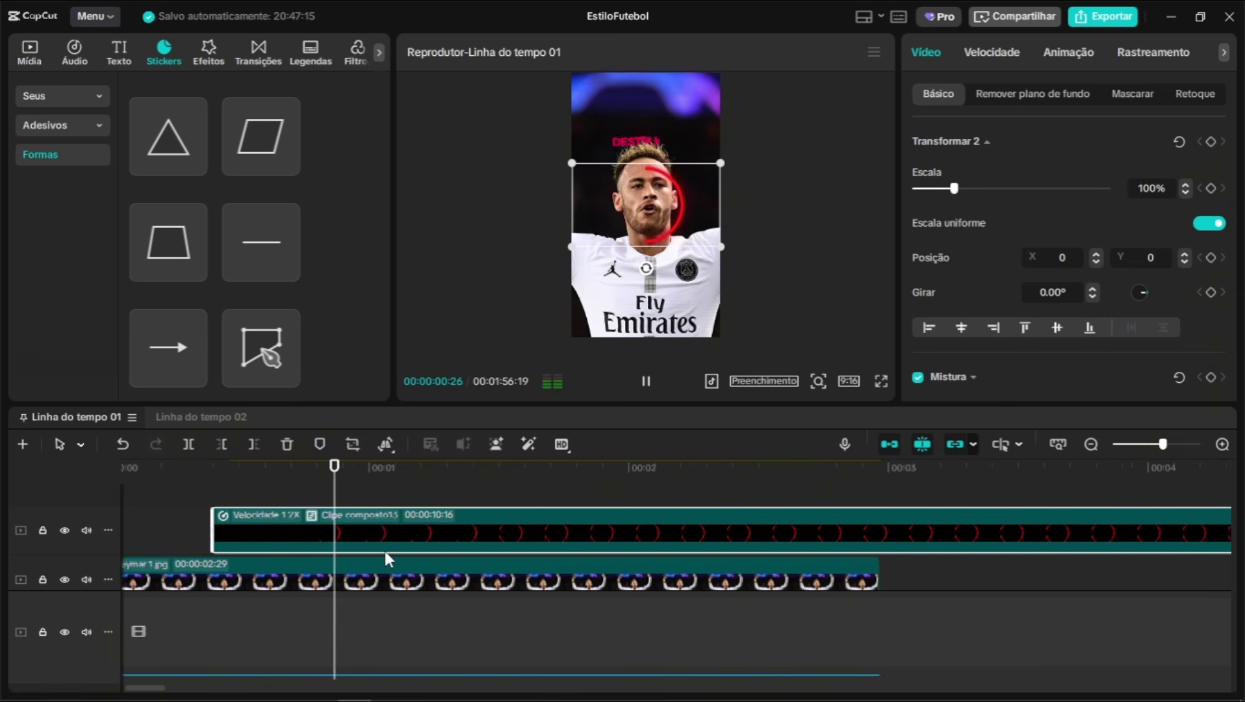
pyautogui.scroll(2, 384, 552)
pyautogui.press('space')
pyautogui.moveTo(367, 486); pyautogui.dragTo(120, 501)
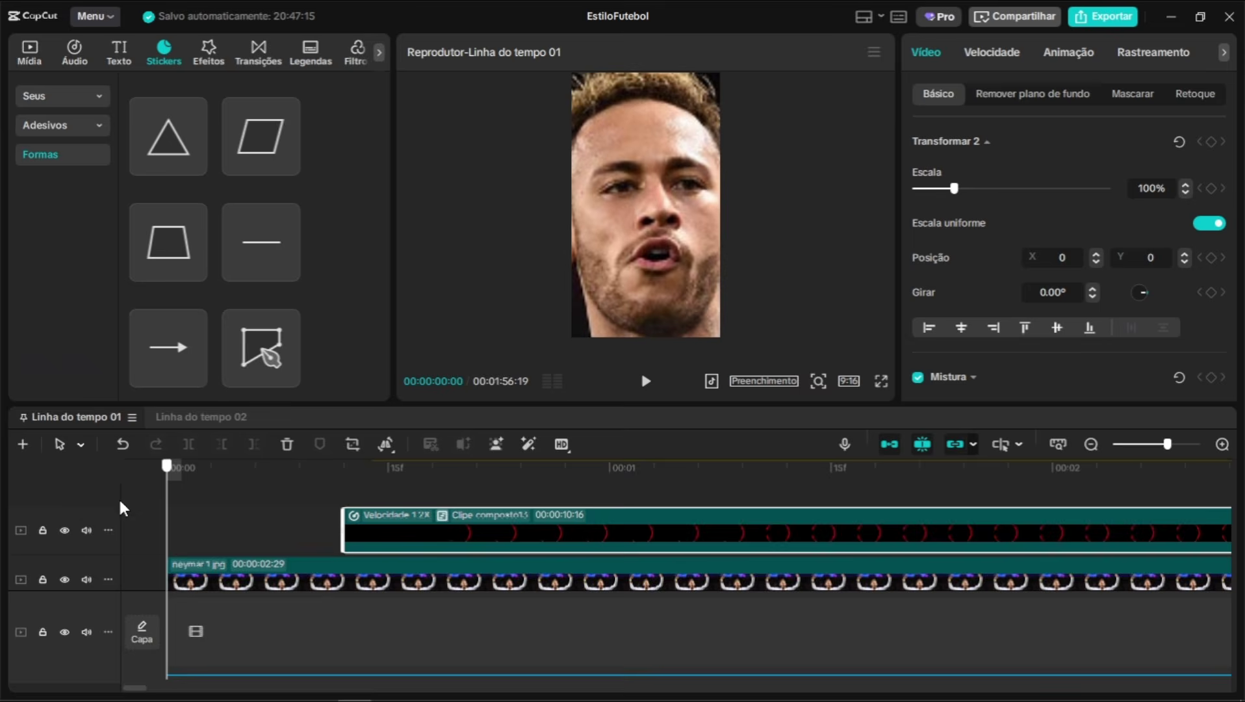
pyautogui.press('space')
pyautogui.moveTo(432, 536); pyautogui.dragTo(344, 545)
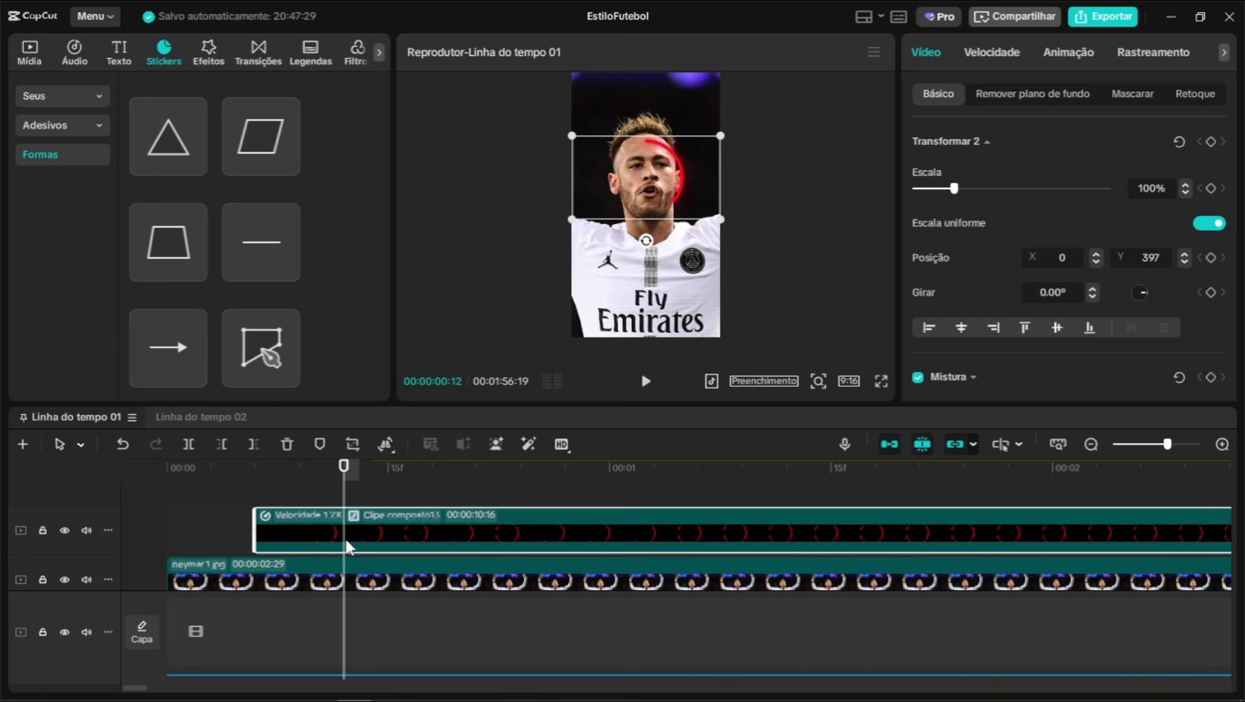
# Add scale and position keyframes to the glowing circle clip at the photo's 00:00:00:10 keyframe
pyautogui.click(383, 575)
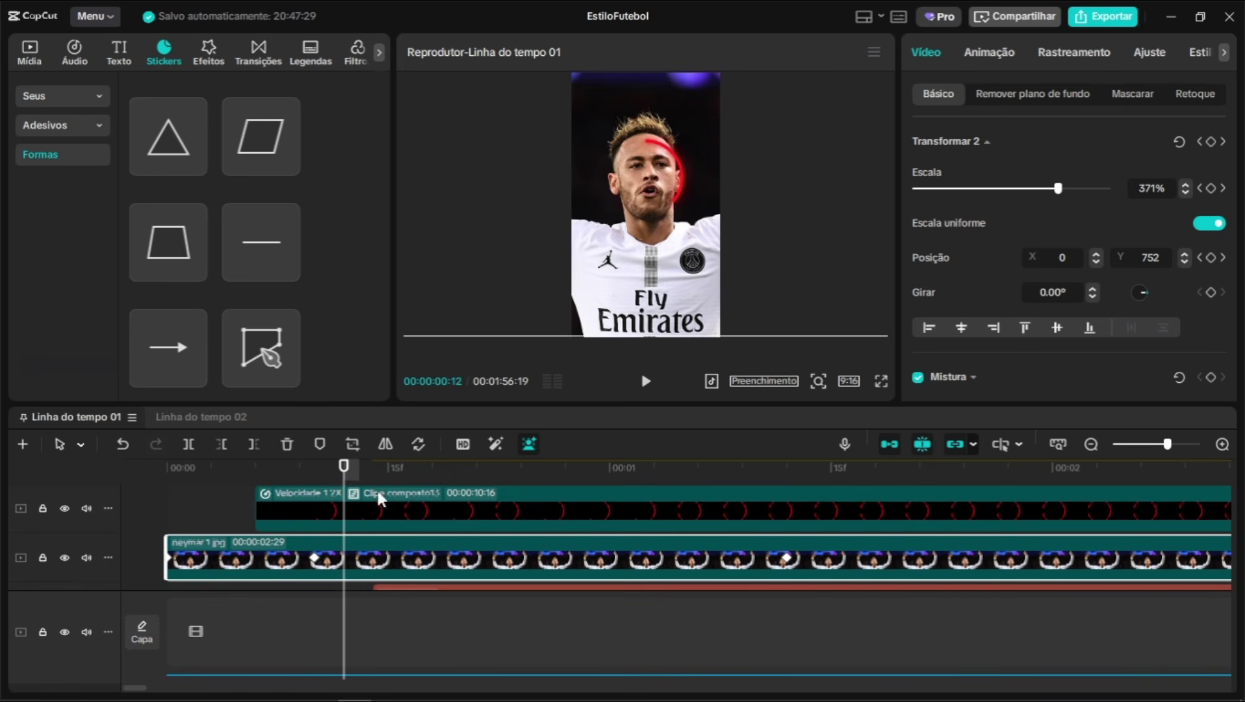
pyautogui.click(315, 475)
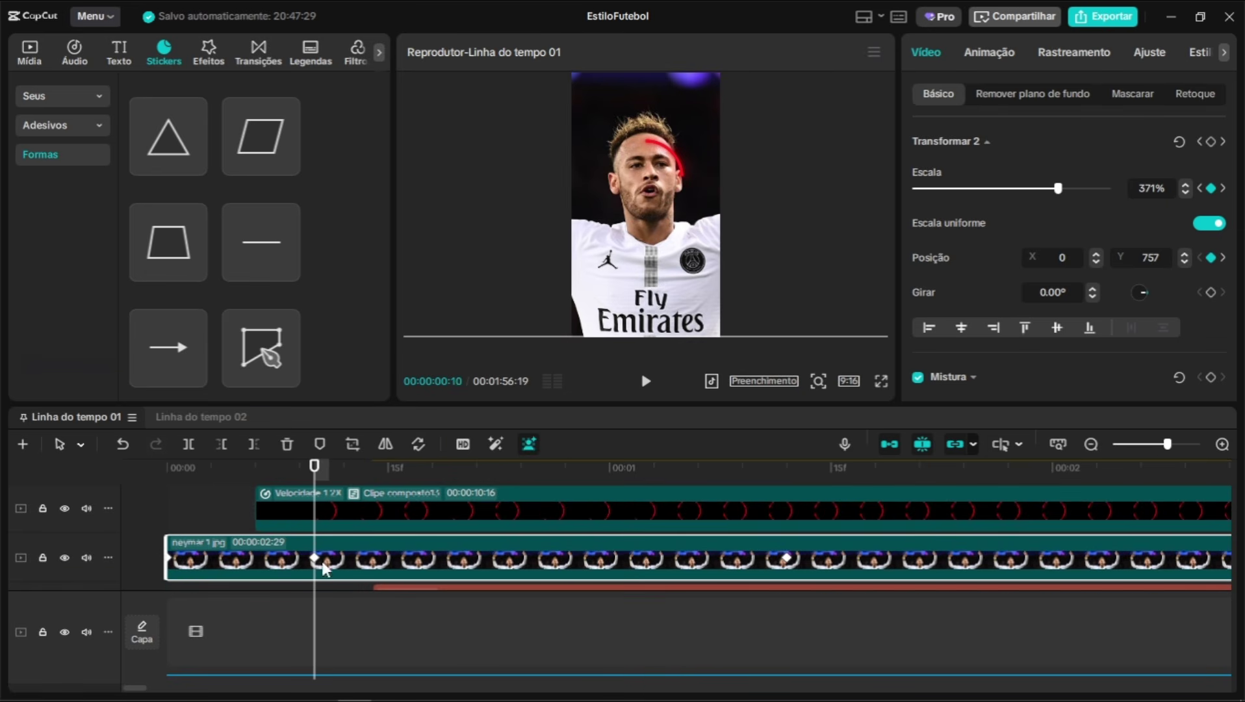
pyautogui.click(349, 514)
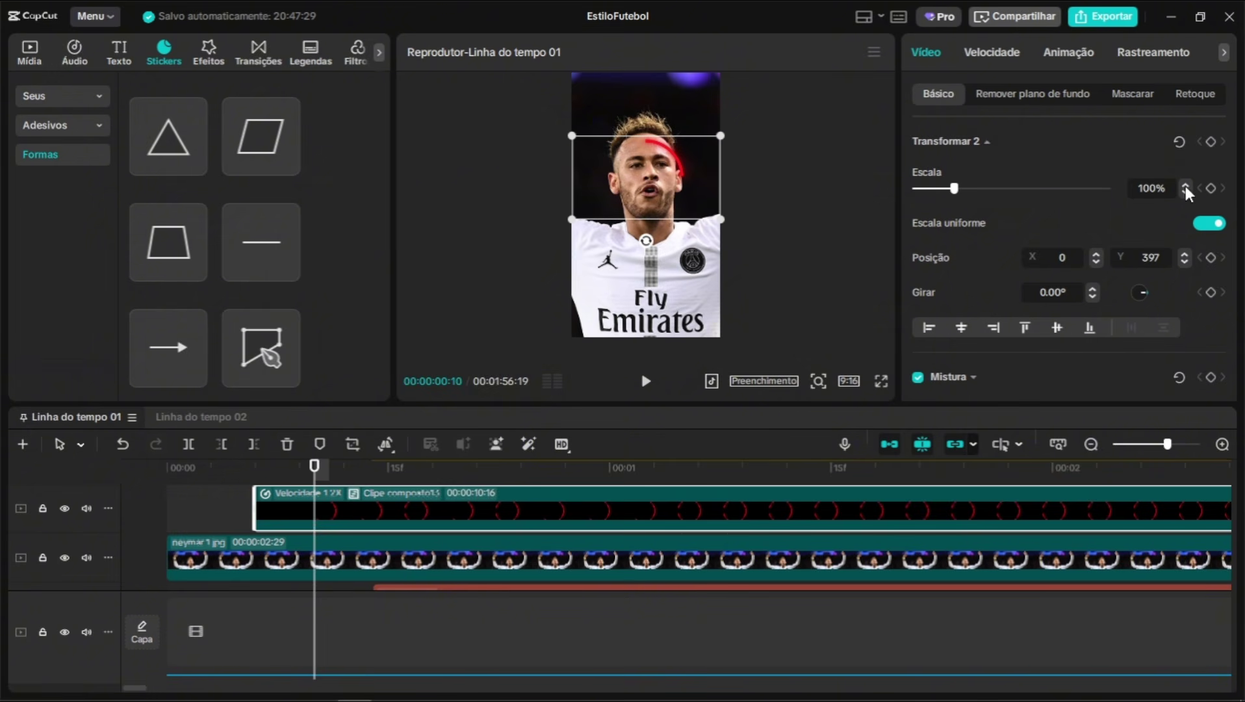
pyautogui.click(1210, 189)
# At the photo's 00:00:01:12 keyframe, move the circle around the face to Y position 79
pyautogui.click(611, 541)
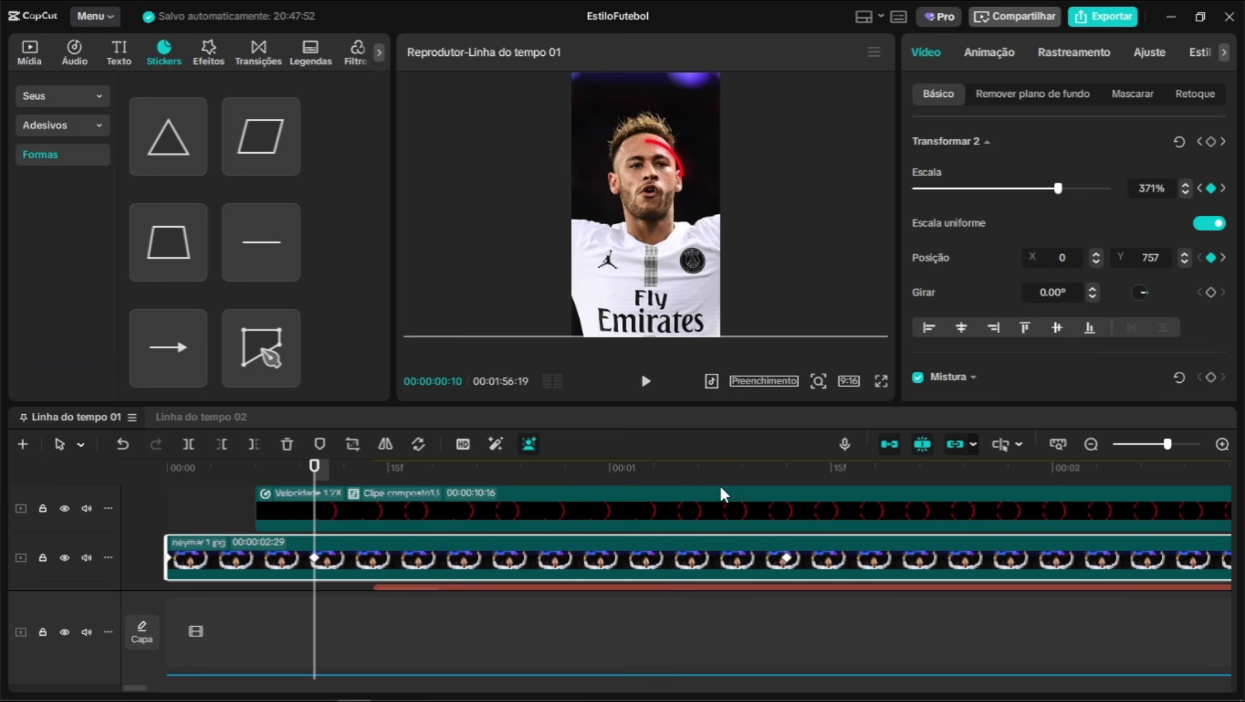
pyautogui.moveTo(726, 469); pyautogui.dragTo(786, 484)
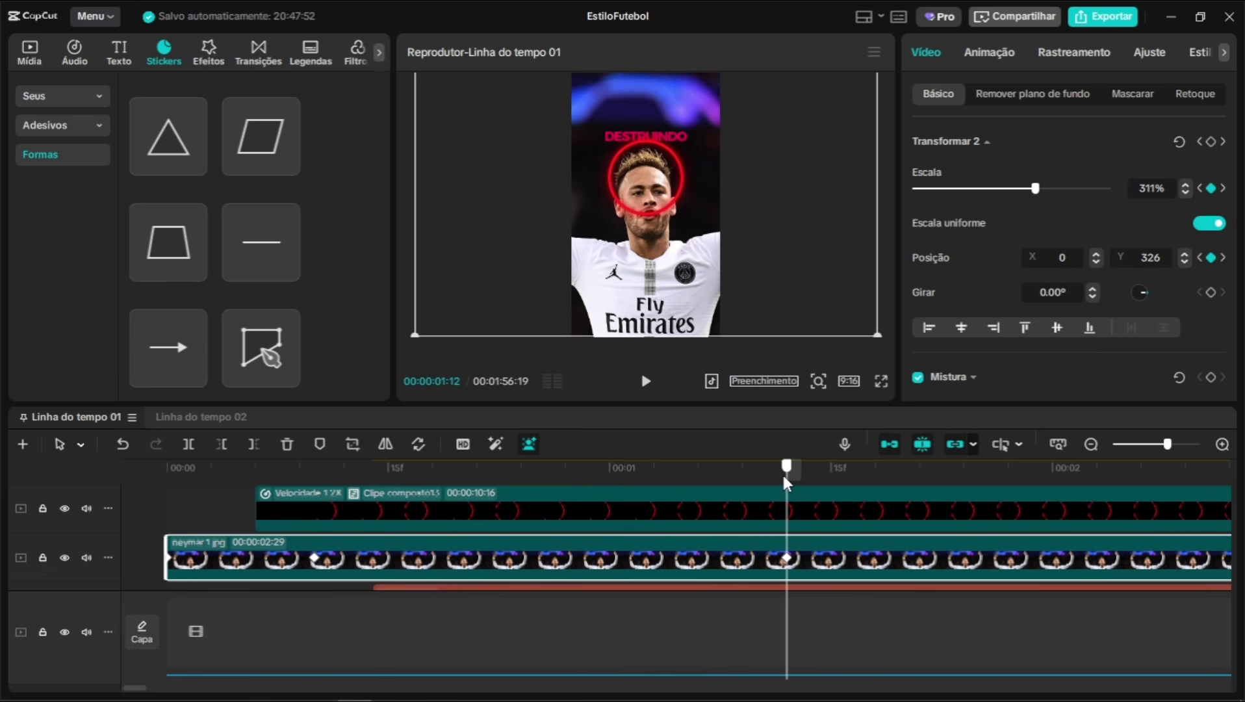
pyautogui.click(660, 194)
# At the photo's 00:00:02:22 keyframe, enlarge the circle to 142% and place it around the face at Y position -589
pyautogui.scroll(-2, 666, 548)
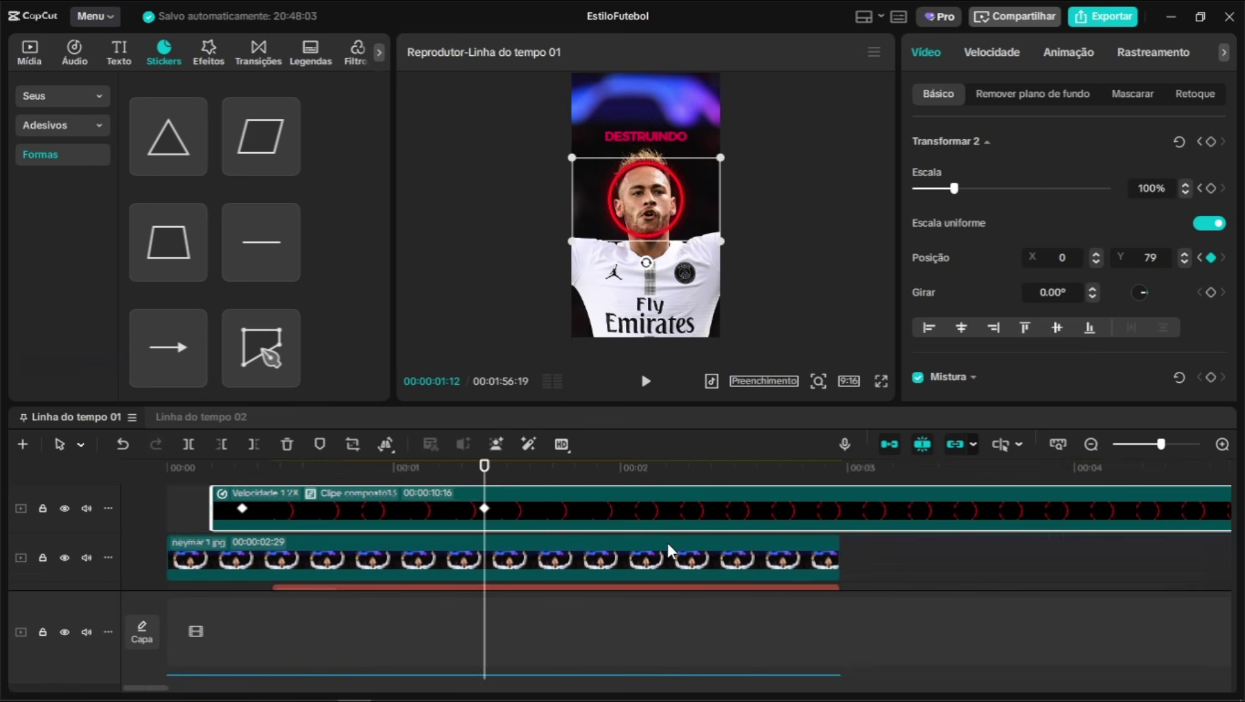
pyautogui.click(667, 548)
pyautogui.click(786, 475)
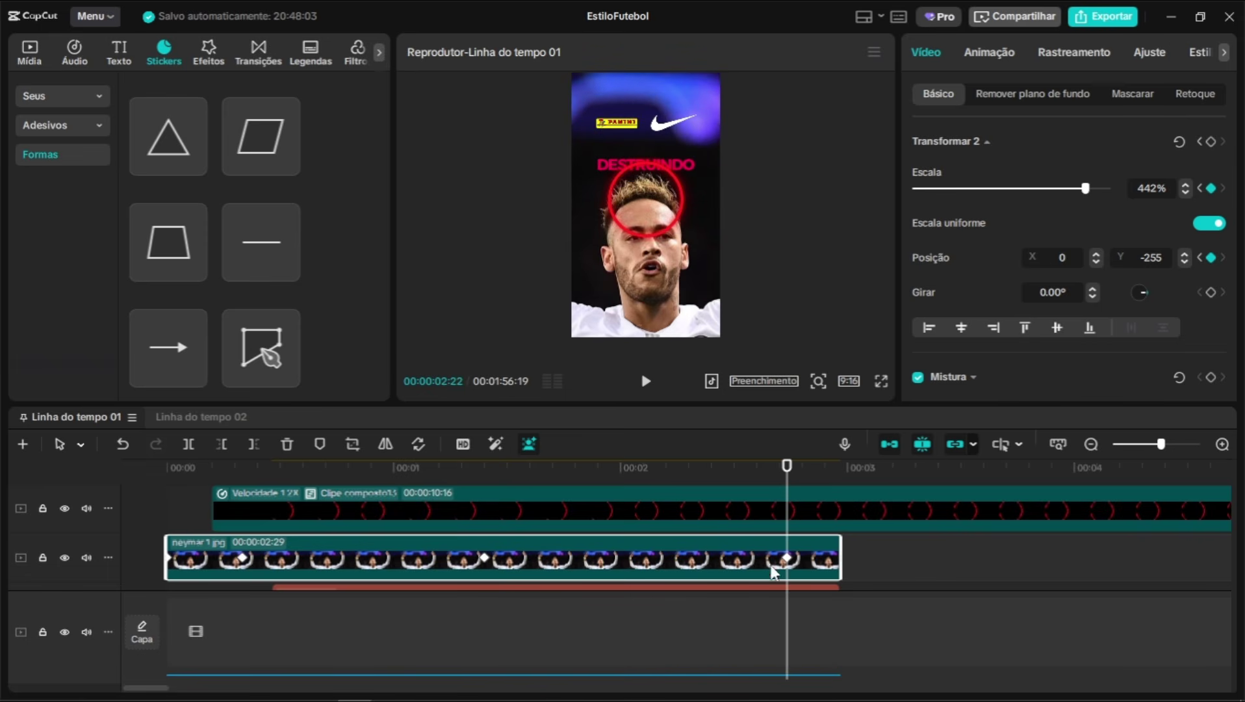
pyautogui.click(667, 508)
pyautogui.moveTo(667, 219); pyautogui.dragTo(751, 186)
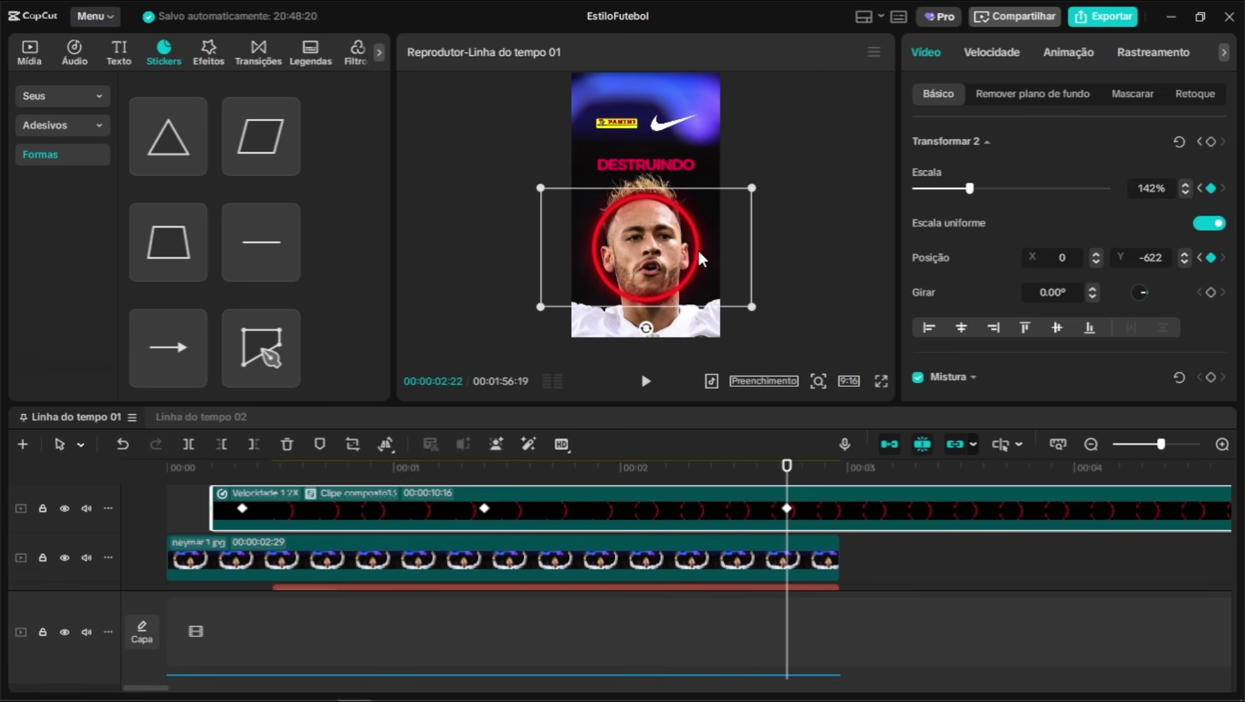
pyautogui.moveTo(701, 260); pyautogui.dragTo(699, 258)
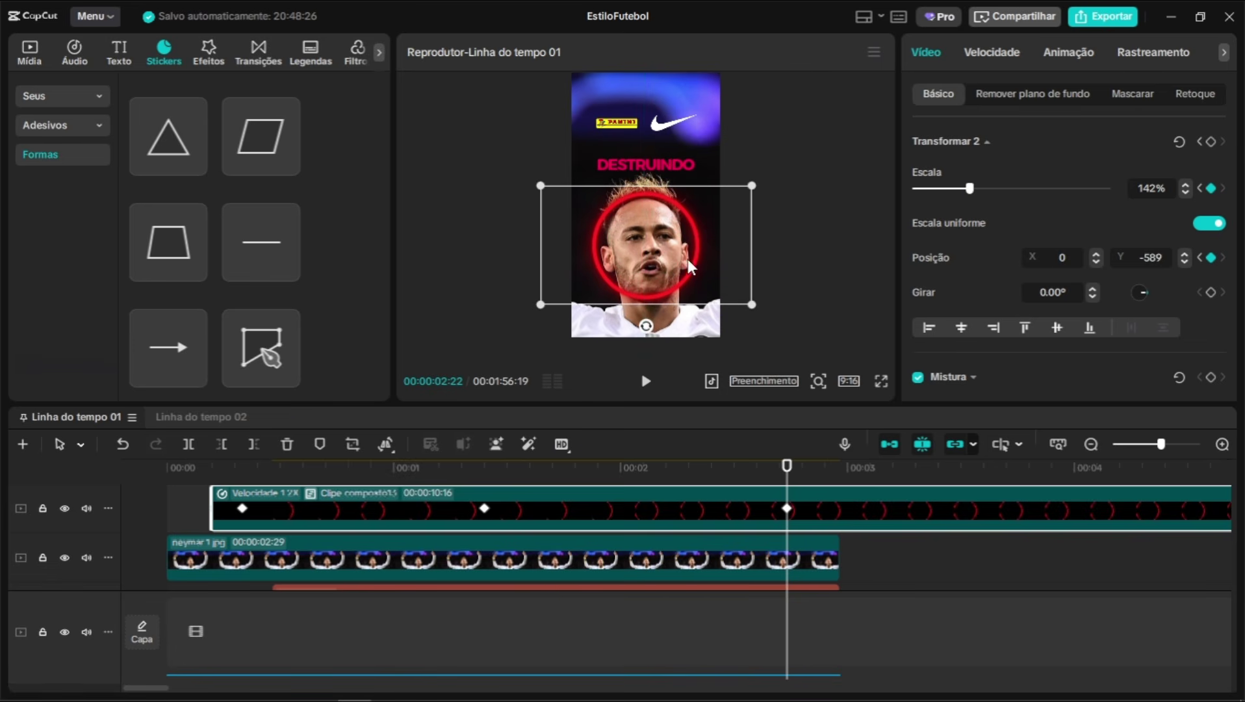
pyautogui.moveTo(768, 483); pyautogui.dragTo(280, 467)
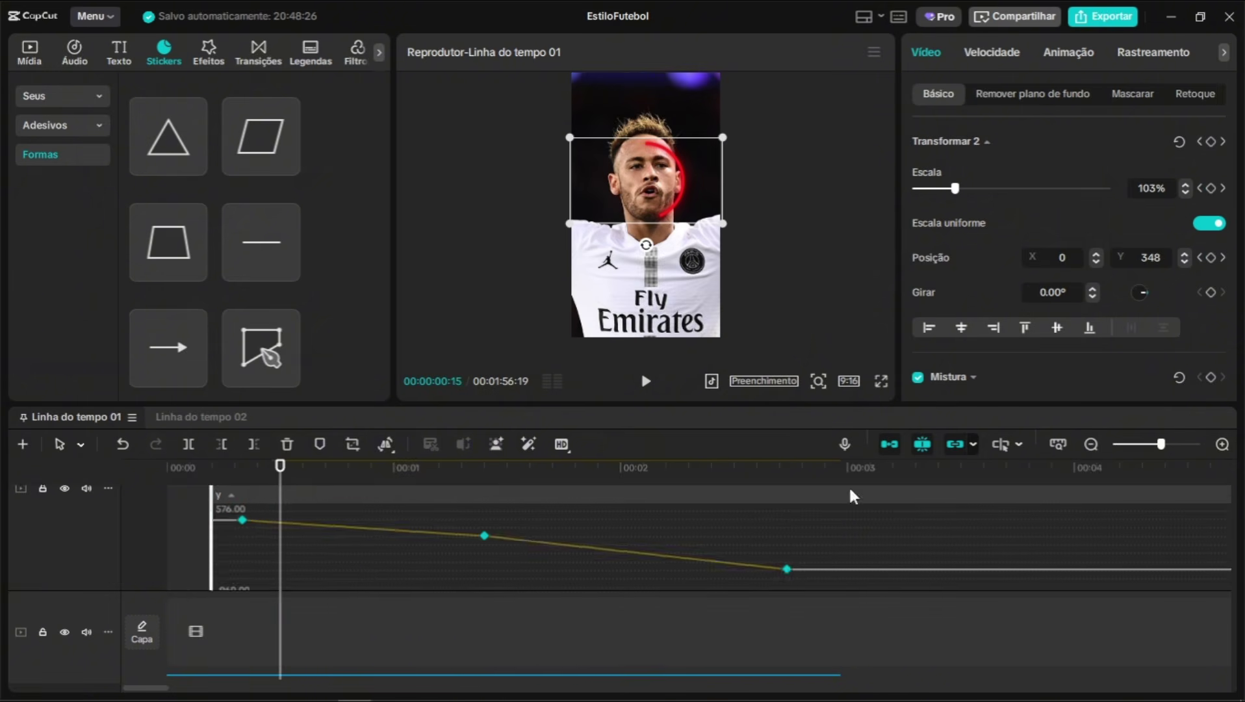
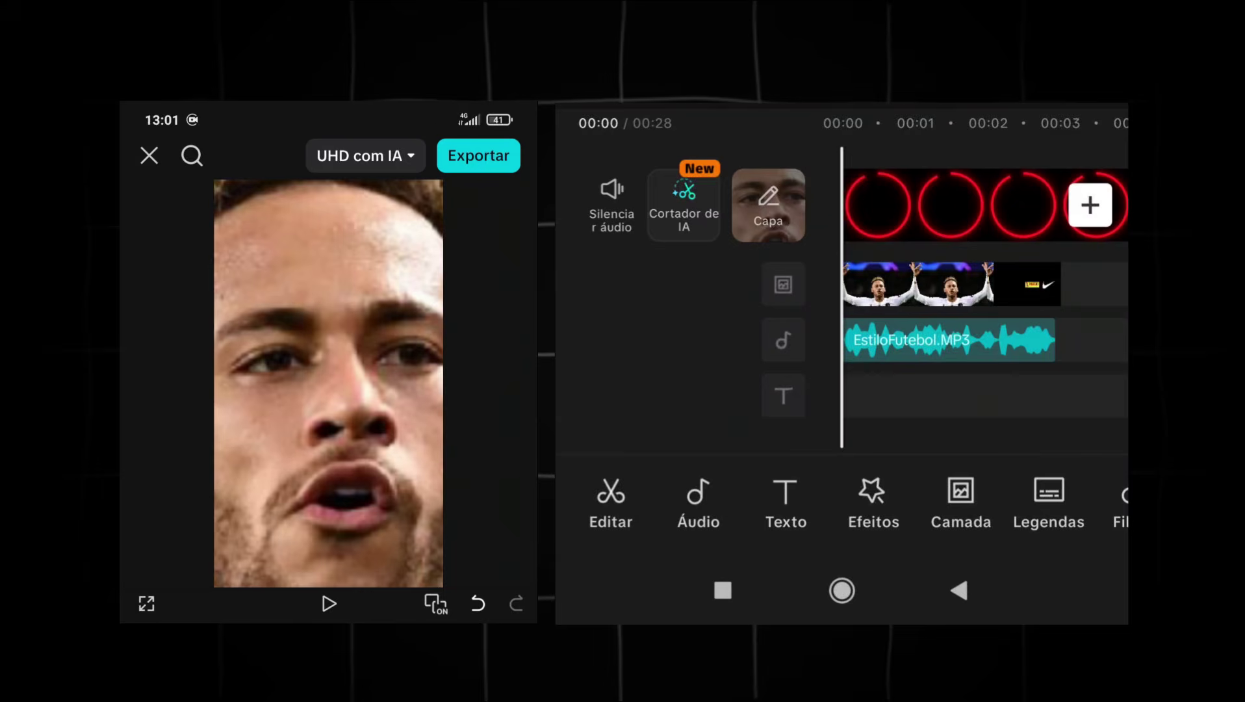
# In the CapCut mobile app, turn the glowing circle clip into an overlay layer above the player photo
pyautogui.click(948, 284)
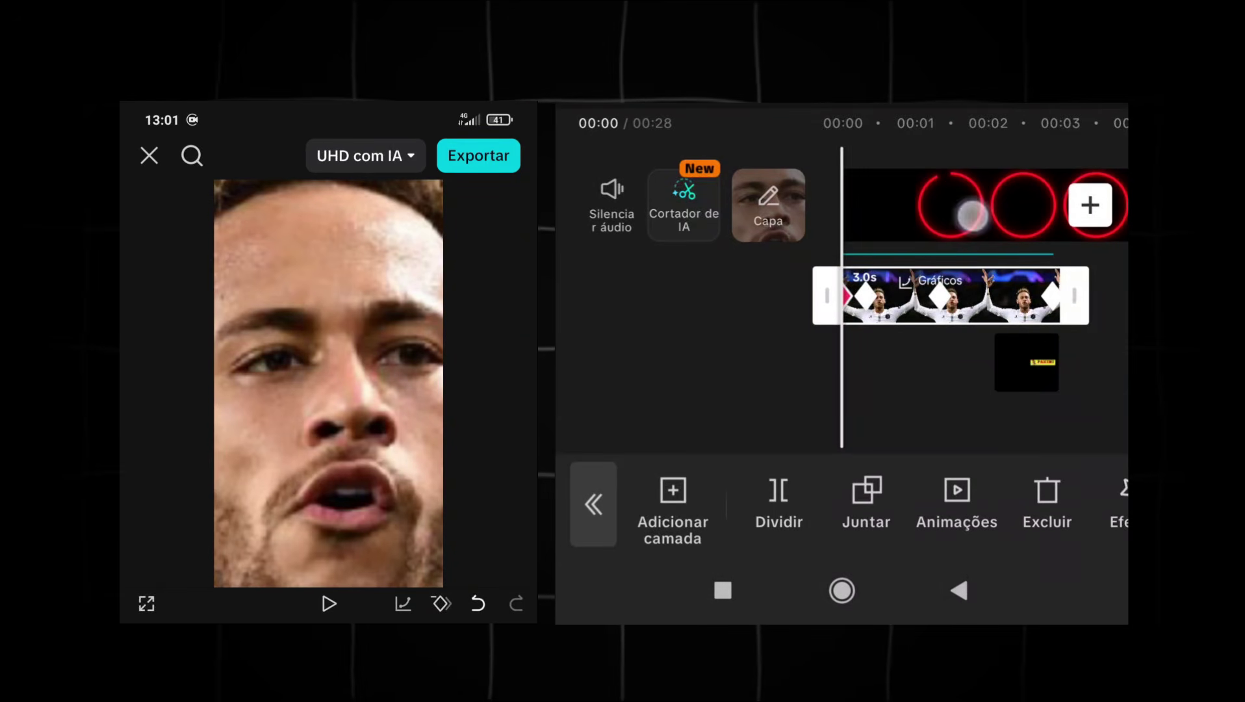
pyautogui.click(972, 215)
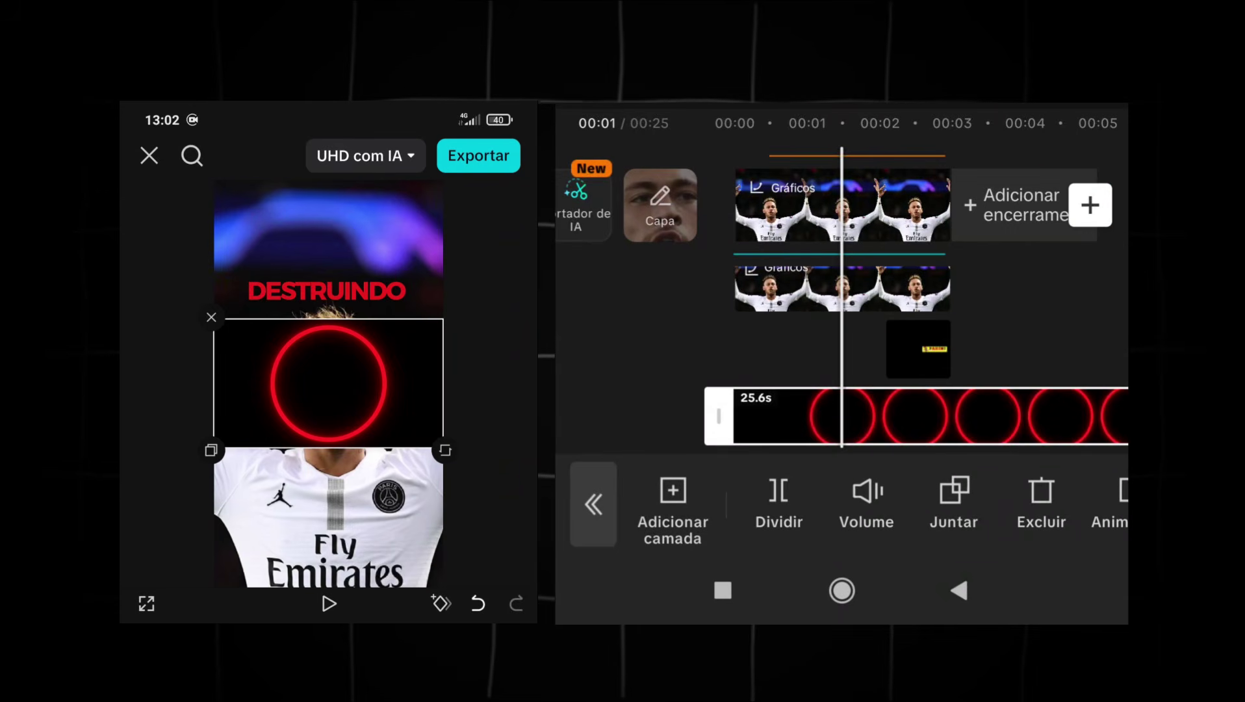
# Try the Clarear, Camada and Filtro blend modes on the circle overlay, return to Clarear, and undo the blend
pyautogui.click(953, 501)
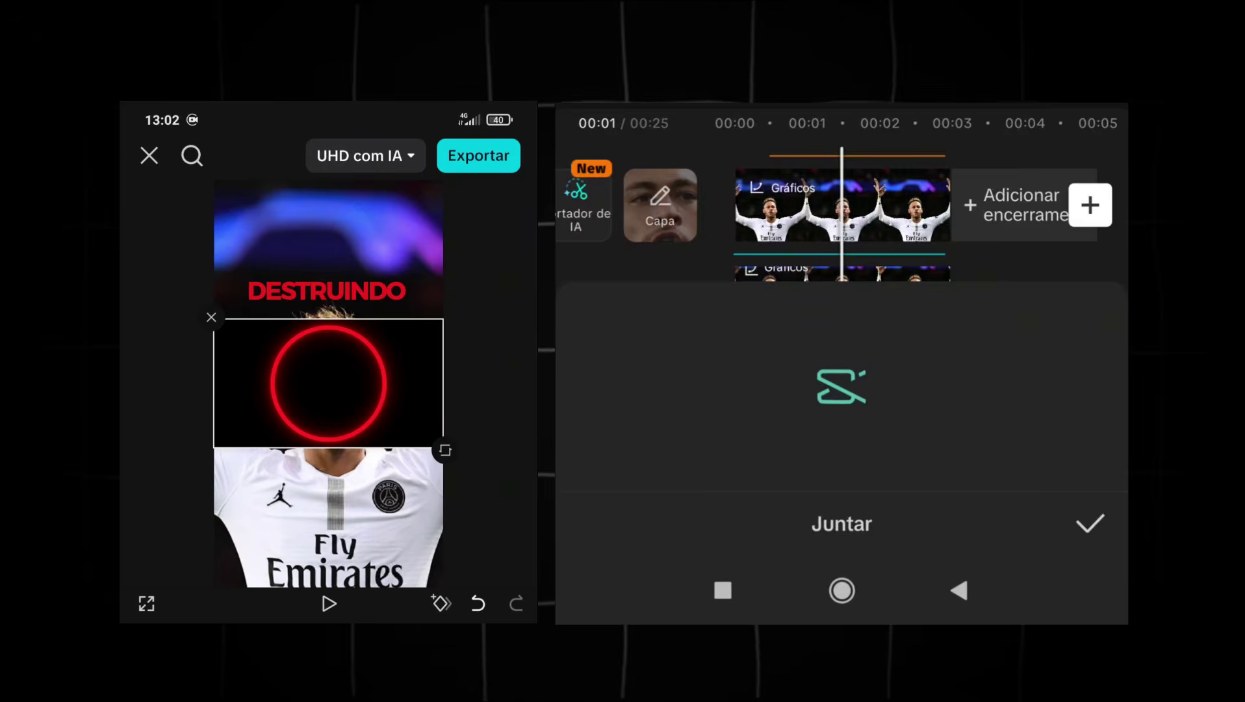
pyautogui.click(793, 351)
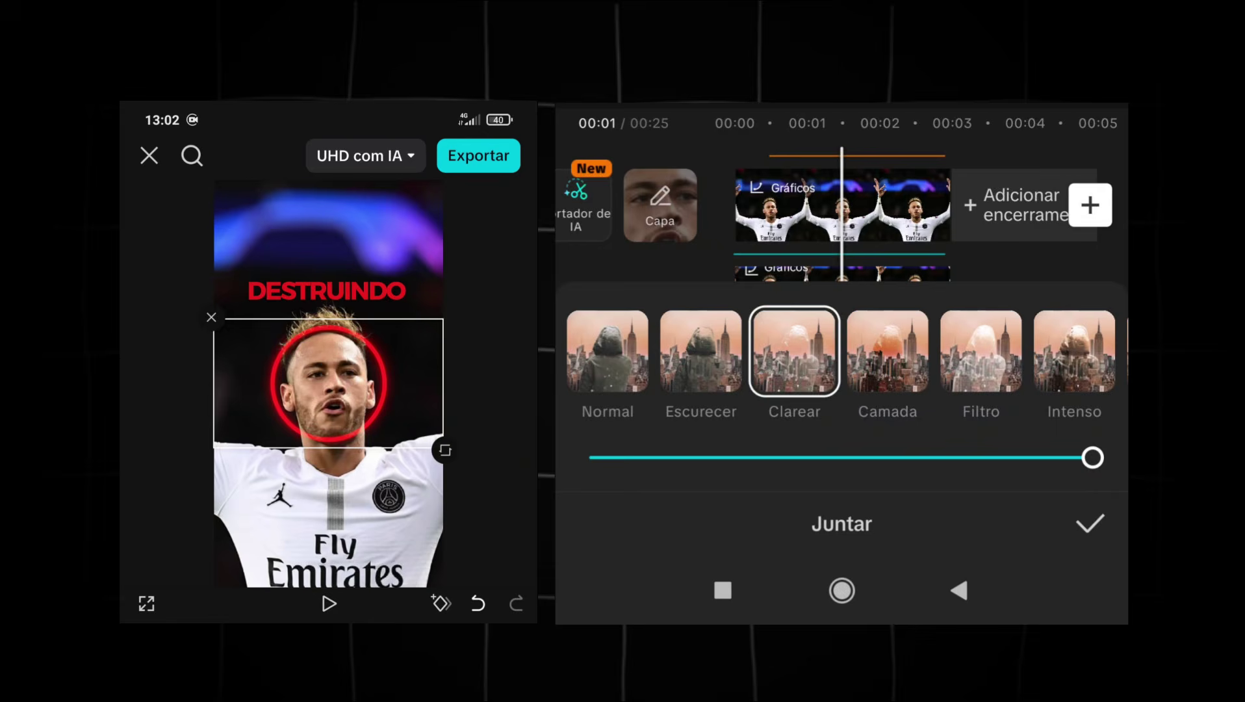
pyautogui.click(887, 367)
pyautogui.click(981, 350)
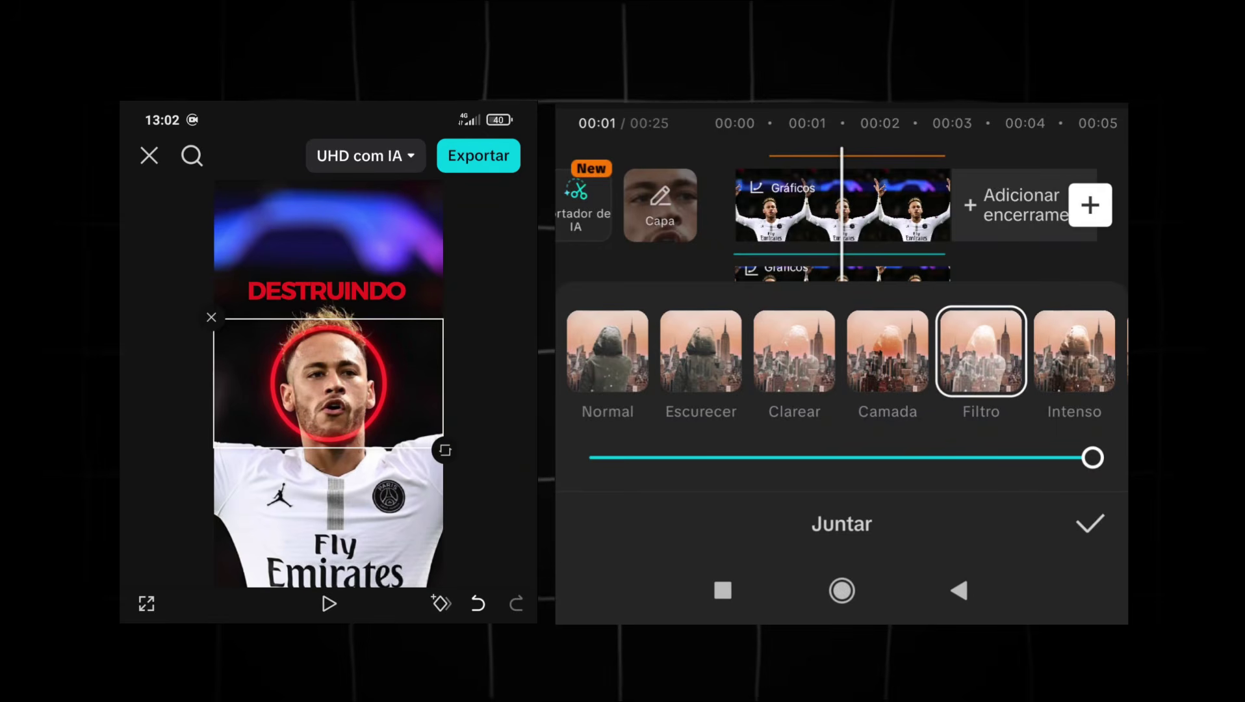
pyautogui.click(794, 350)
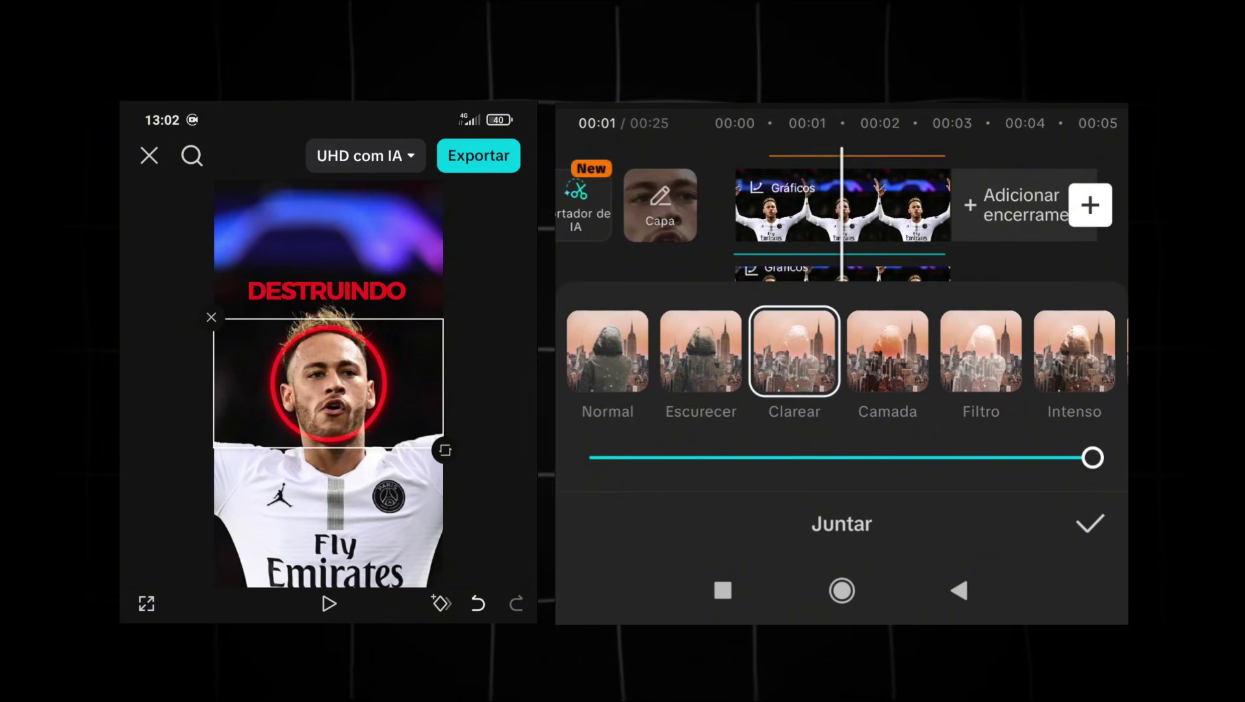
pyautogui.click(478, 603)
# Remove the circle overlay's black background with Chroma key by sampling the black and raising the intensity
pyautogui.click(926, 500)
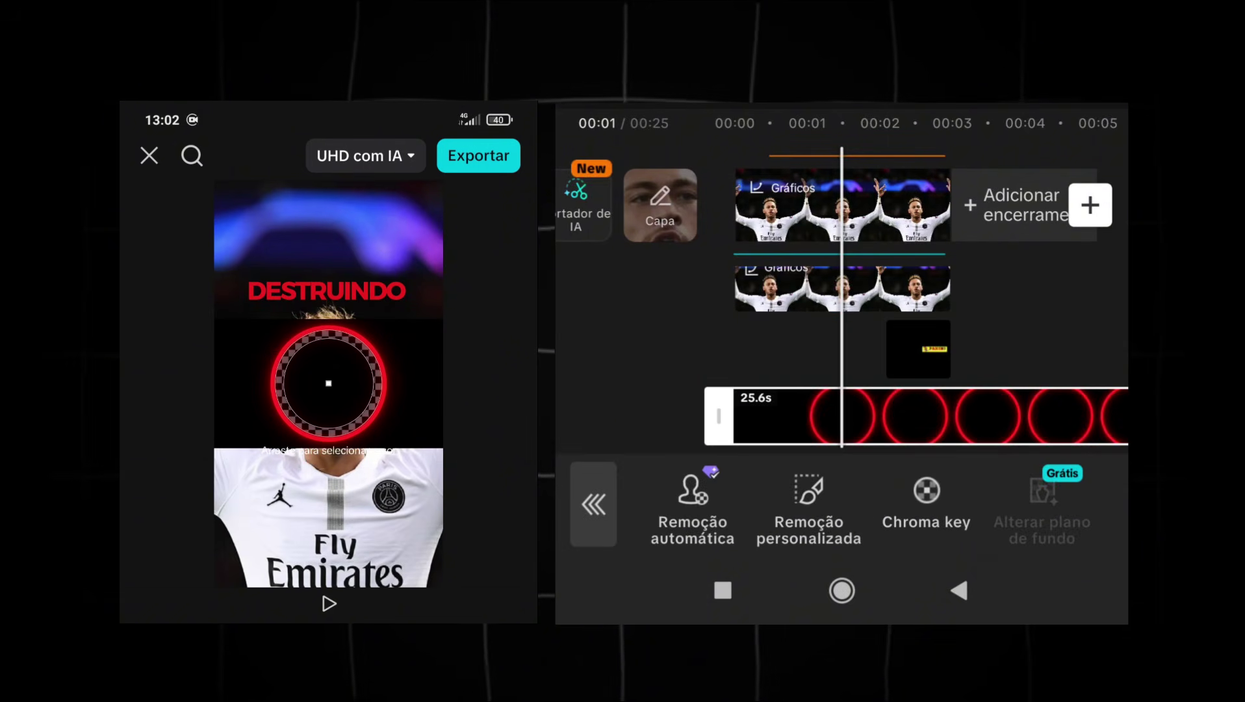
pyautogui.moveTo(335, 393); pyautogui.dragTo(413, 375)
pyautogui.moveTo(848, 321); pyautogui.dragTo(986, 322)
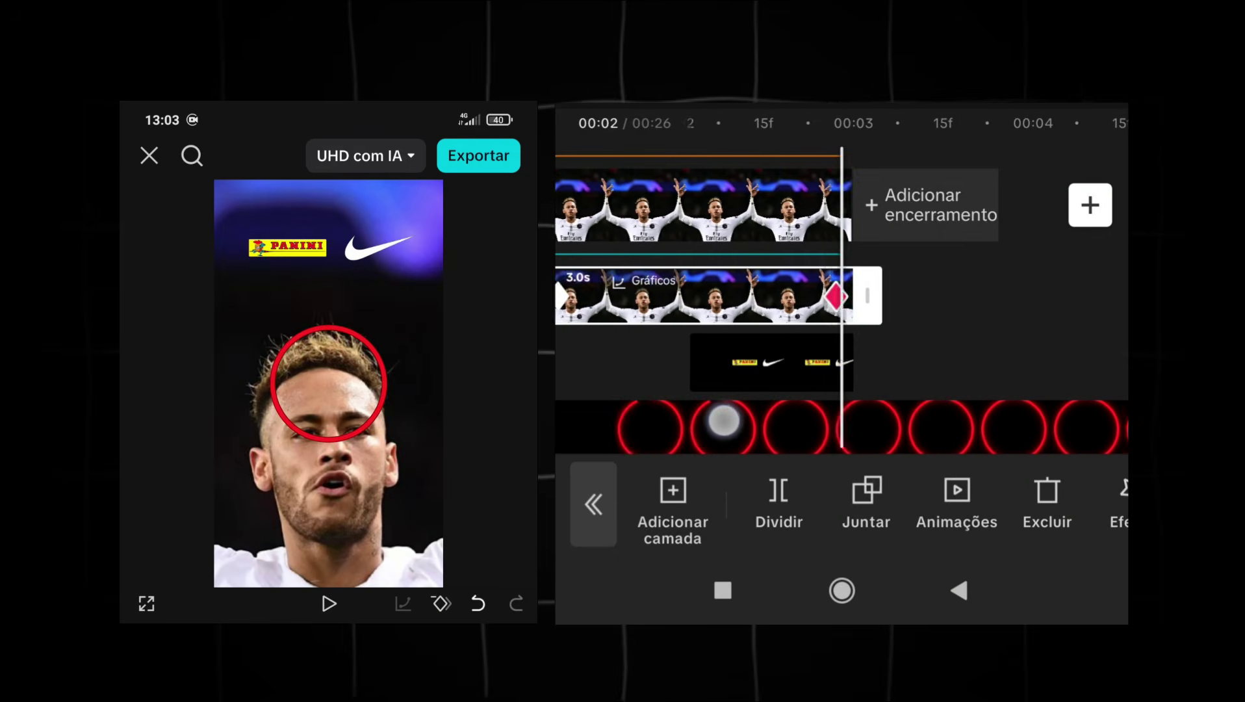
# At the photo's last keyframe, enlarge the circle overlay around the face and apply a graph to its keyframed motion
pyautogui.click(974, 417)
pyautogui.moveTo(354, 416); pyautogui.dragTo(378, 371)
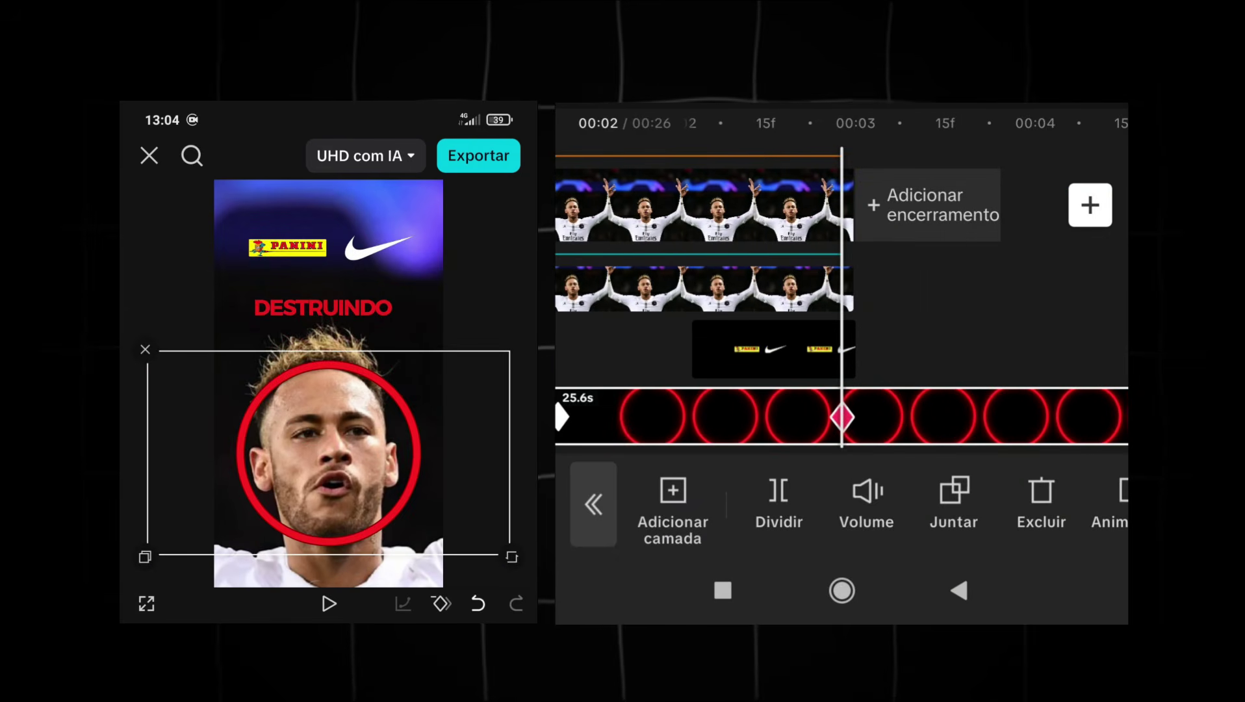
pyautogui.click(401, 604)
pyautogui.click(1089, 523)
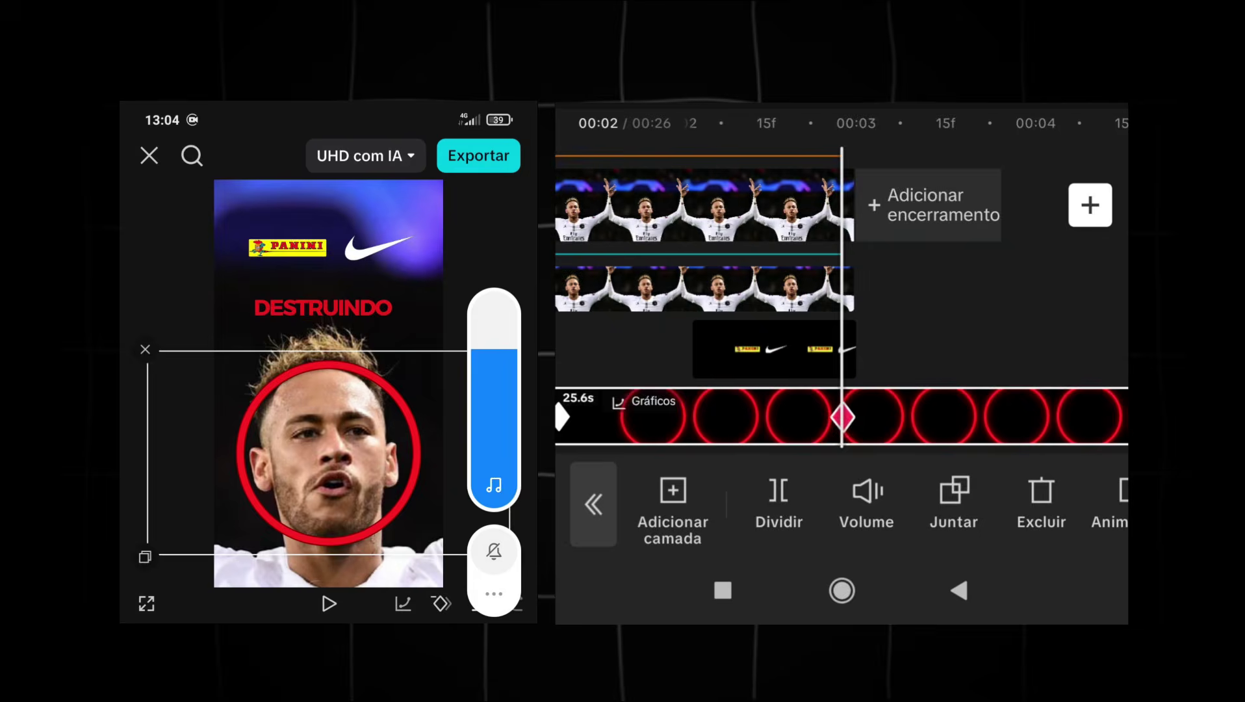
pyautogui.moveTo(715, 208); pyautogui.dragTo(1075, 208)
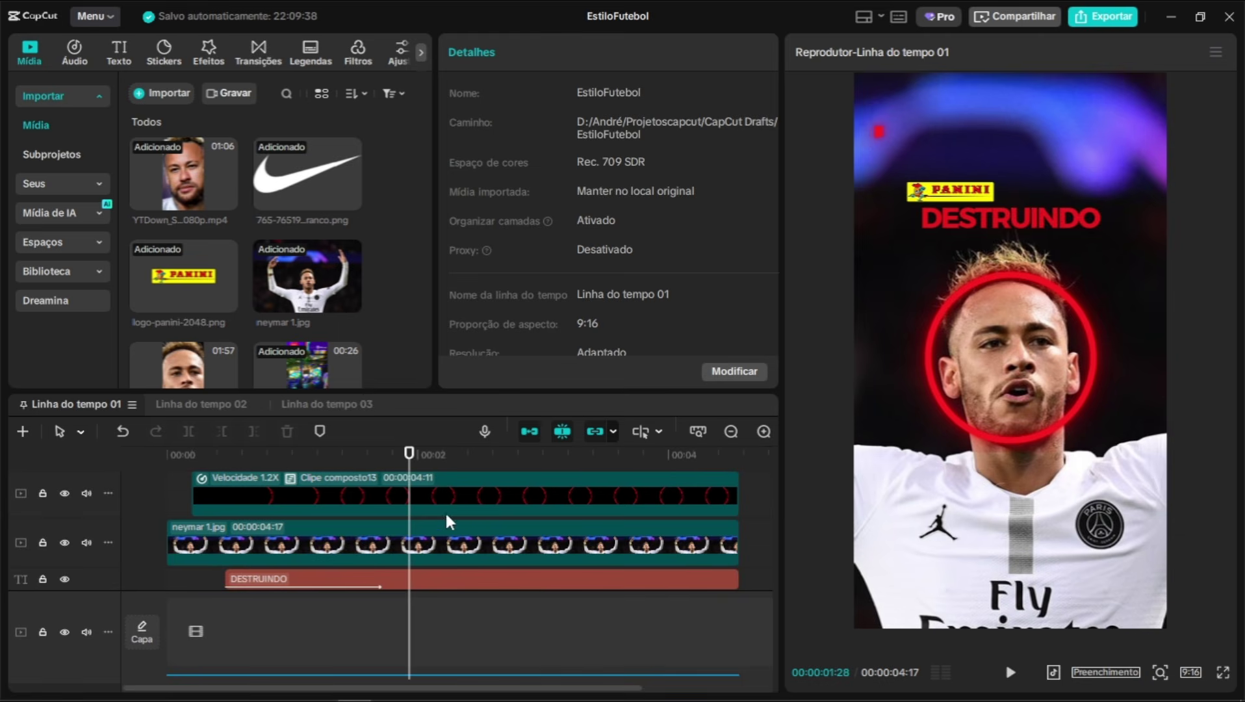
# In desktop CapCut, extend the audio clip to 00:00:06:11 and the neymar 1.jpg clip to a duration of 00:00:06:13
pyautogui.scroll(-7, 432, 523)
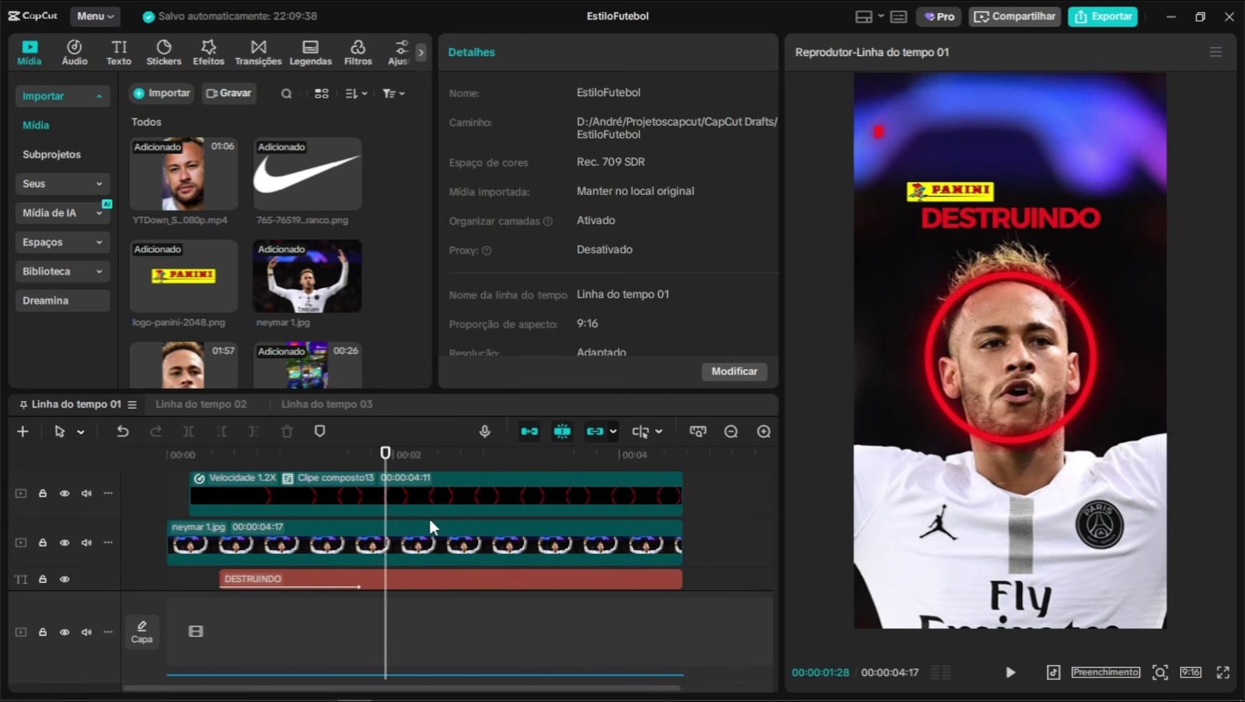
pyautogui.scroll(-4, 455, 523)
pyautogui.scroll(-2, 494, 527)
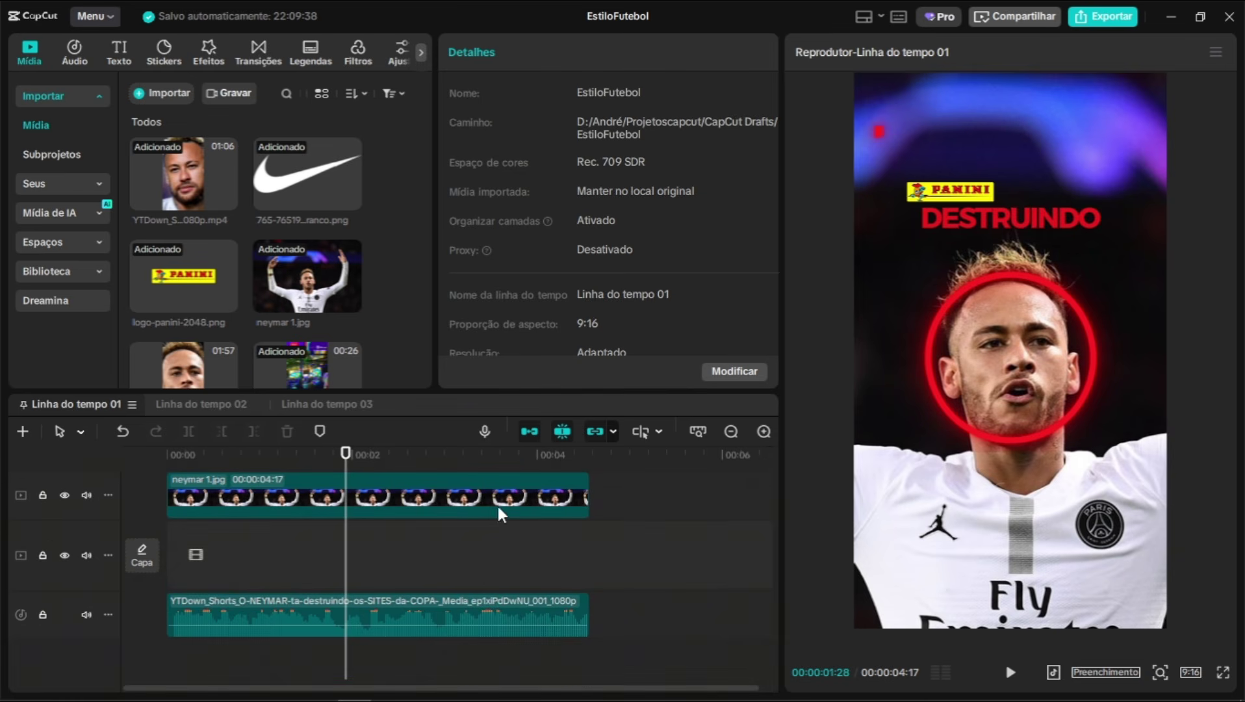
pyautogui.scroll(-1, 492, 612)
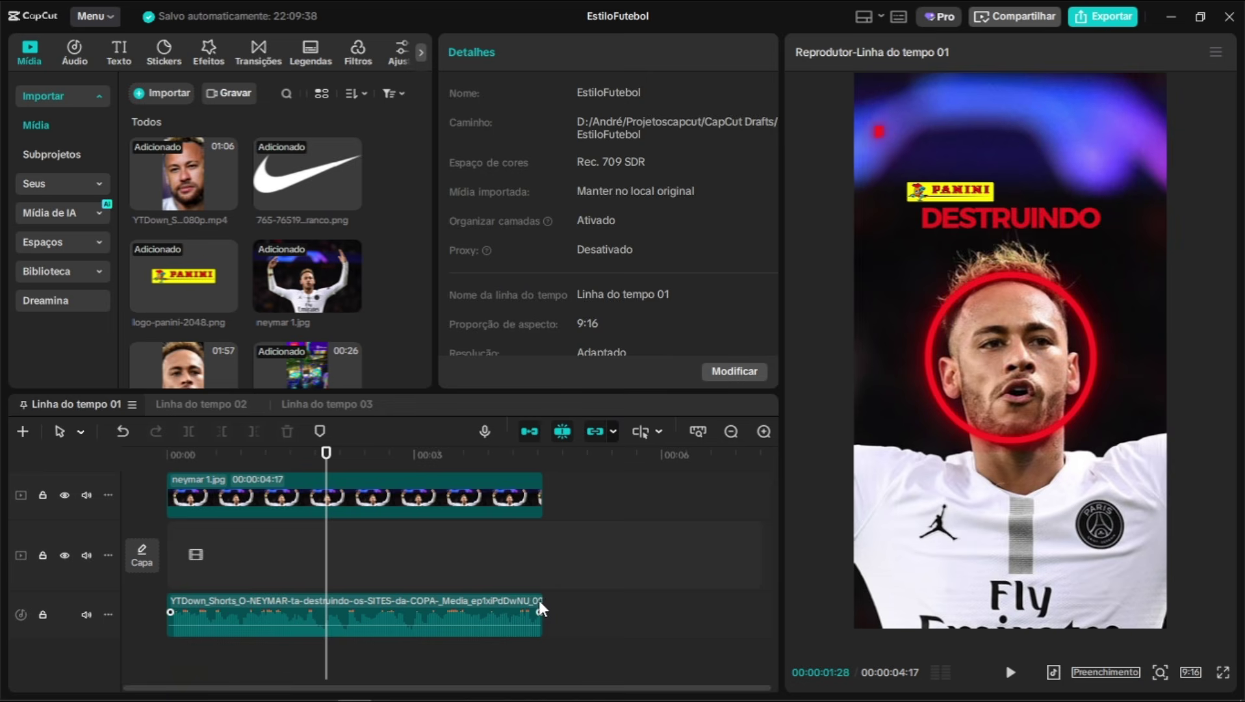
pyautogui.moveTo(540, 609); pyautogui.dragTo(750, 609)
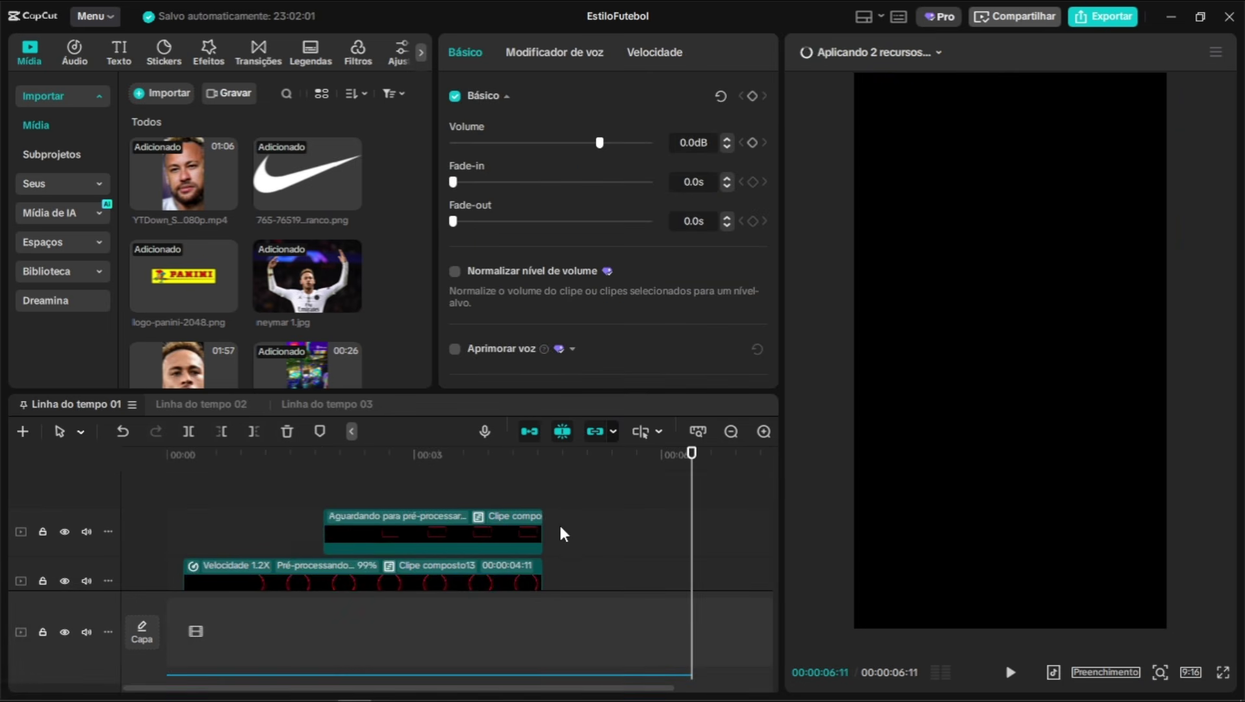
pyautogui.moveTo(516, 455); pyautogui.dragTo(494, 454)
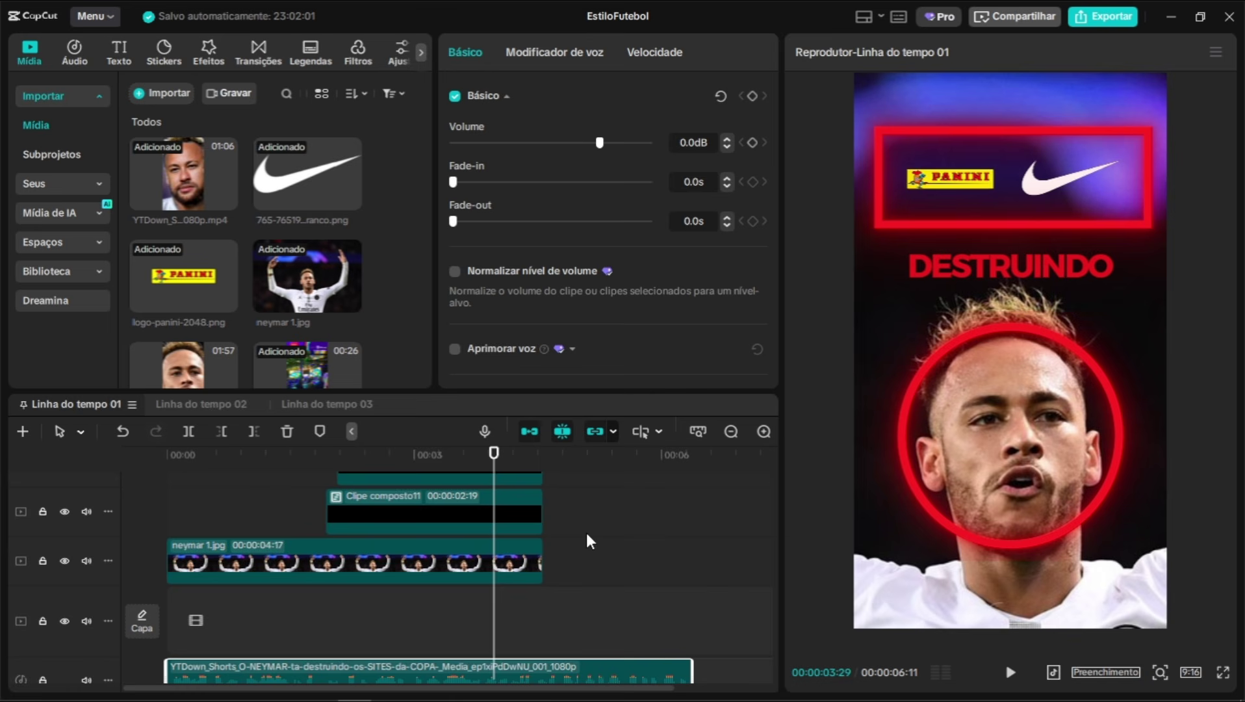
pyautogui.moveTo(542, 553); pyautogui.dragTo(695, 553)
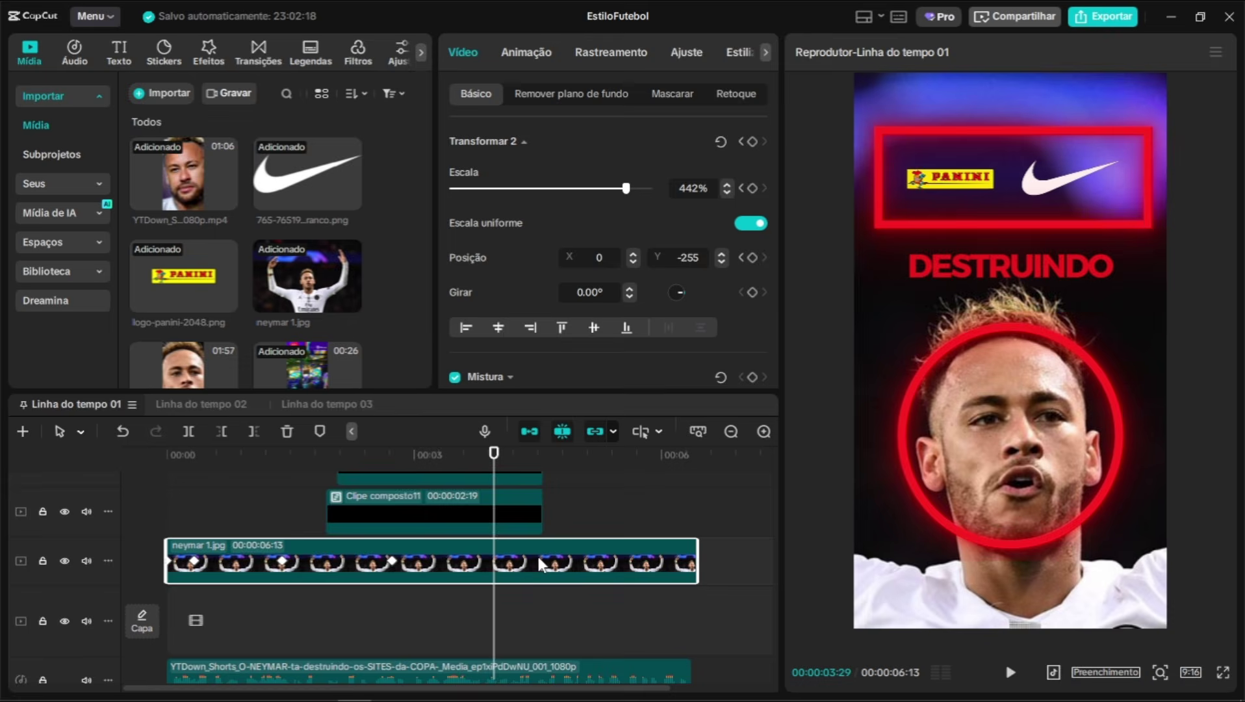
# Add a position keyframe to the neymar 1.jpg clip at 00:00:03:04
pyautogui.moveTo(493, 463); pyautogui.dragTo(417, 556)
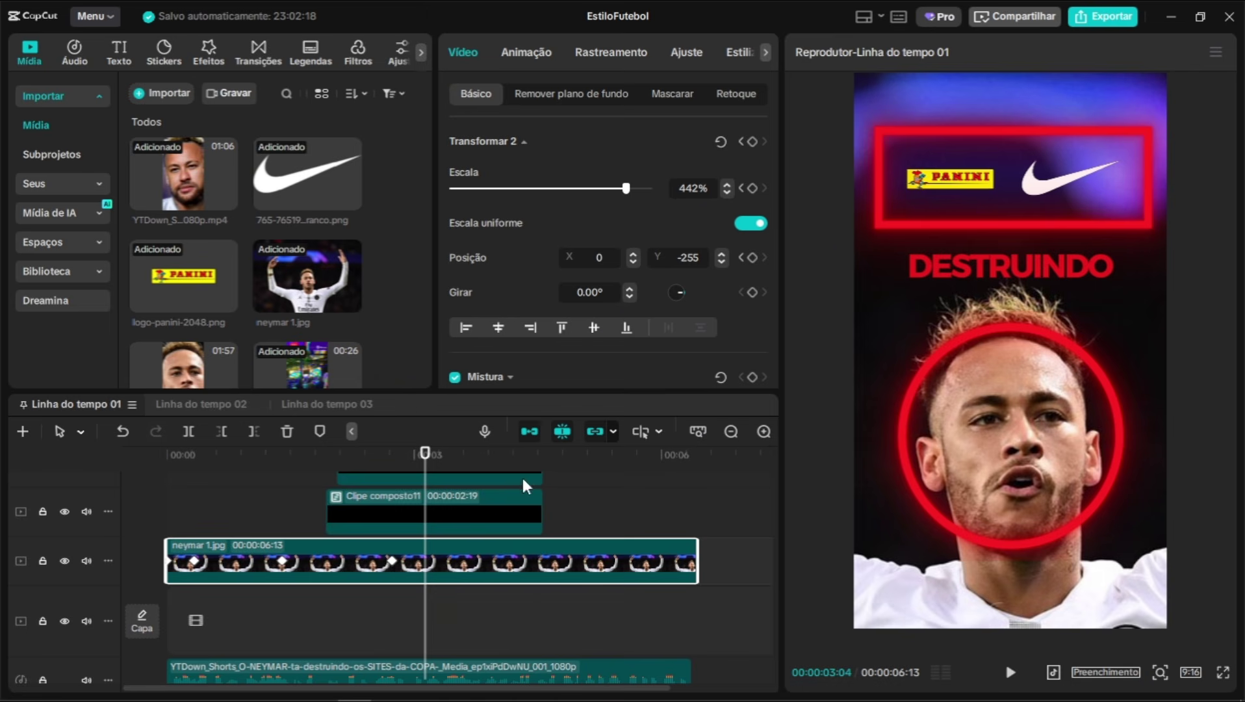
pyautogui.click(751, 257)
pyautogui.hotkey('ctrl', 'z')
pyautogui.hotkey('ctrl', 'z')
pyautogui.hotkey('ctrl', 'z')
pyautogui.hotkey('ctrl', 'z')
pyautogui.hotkey('ctrl', 'z')
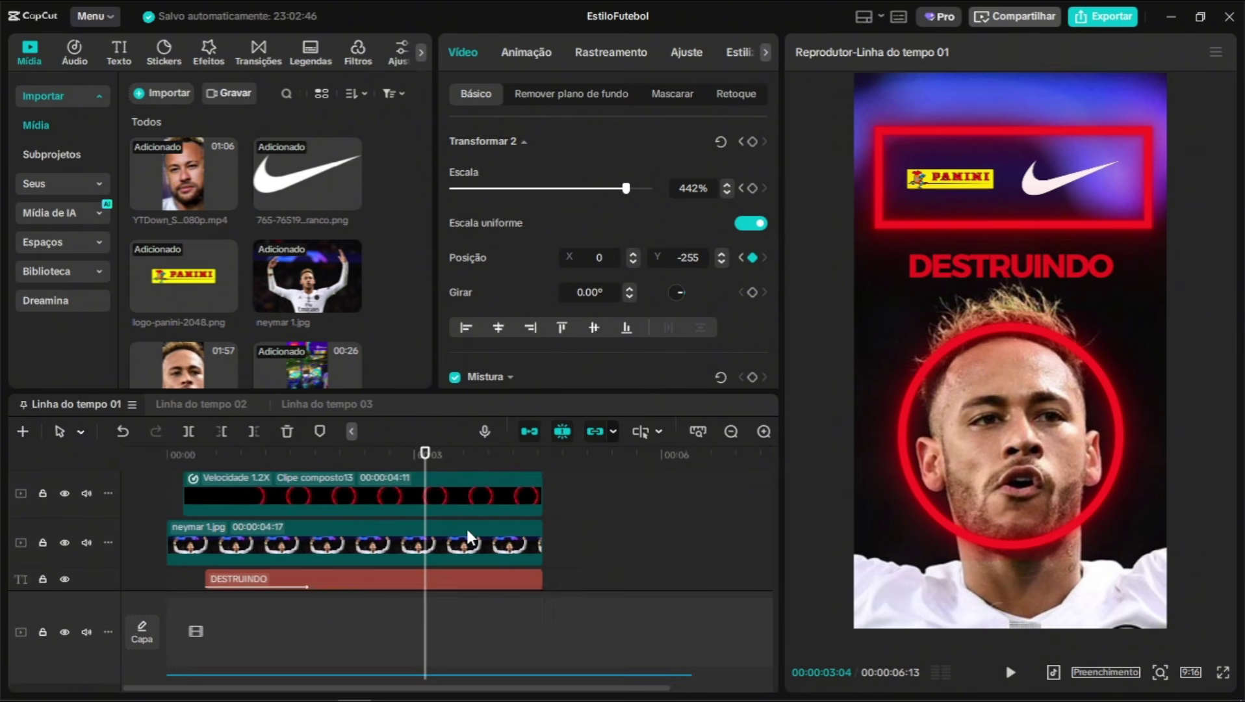
# Add matching position keyframes at 00:00:03:04 to the shape and logo clips and the DESTRUINDO text
pyautogui.scroll(1, 470, 529)
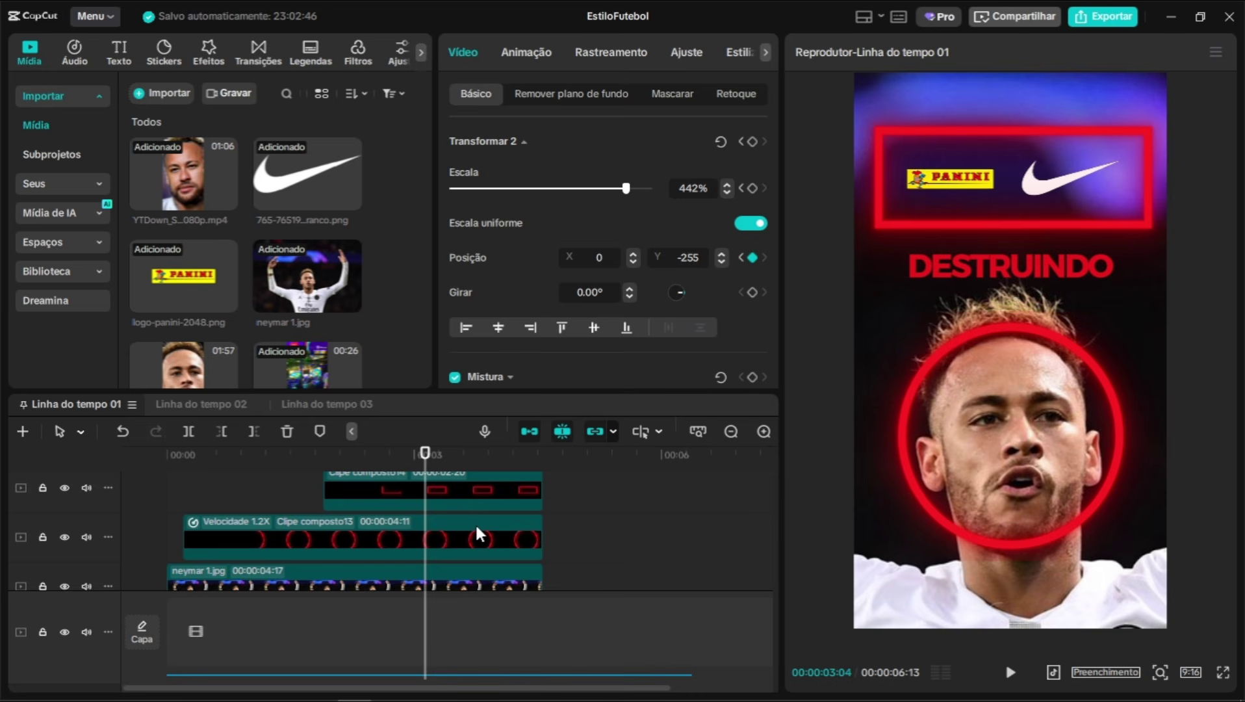
pyautogui.hotkey('ctrl', 'z')
pyautogui.hotkey('ctrl', 'z')
pyautogui.hotkey('ctrl', 'z')
pyautogui.hotkey('ctrl', 'z')
pyautogui.hotkey('ctrl', 'z')
pyautogui.hotkey('ctrl', 'shift', 'z')
pyautogui.hotkey('ctrl', 'shift', 'z')
pyautogui.hotkey('ctrl', 'shift', 'z')
pyautogui.hotkey('ctrl', 'shift', 'z')
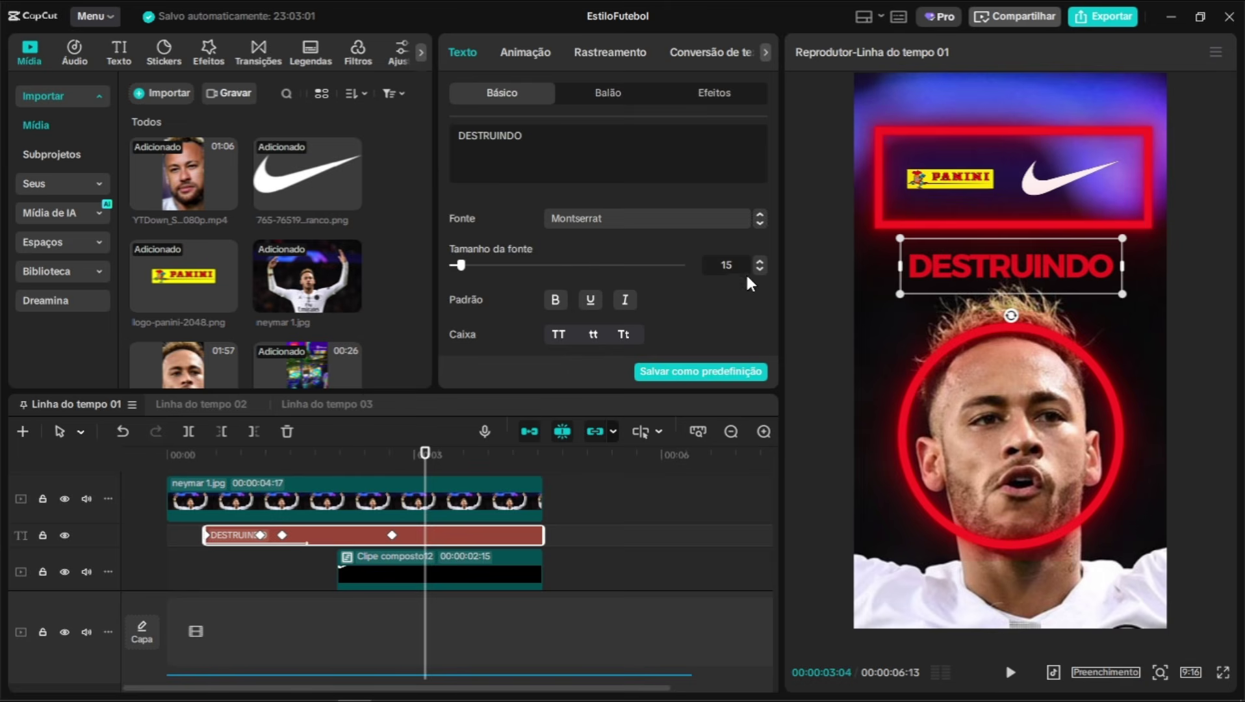
pyautogui.hotkey('ctrl', 'shift', 'z')
pyautogui.hotkey('ctrl', 'shift', 'z')
pyautogui.hotkey('ctrl', 'shift', 'z')
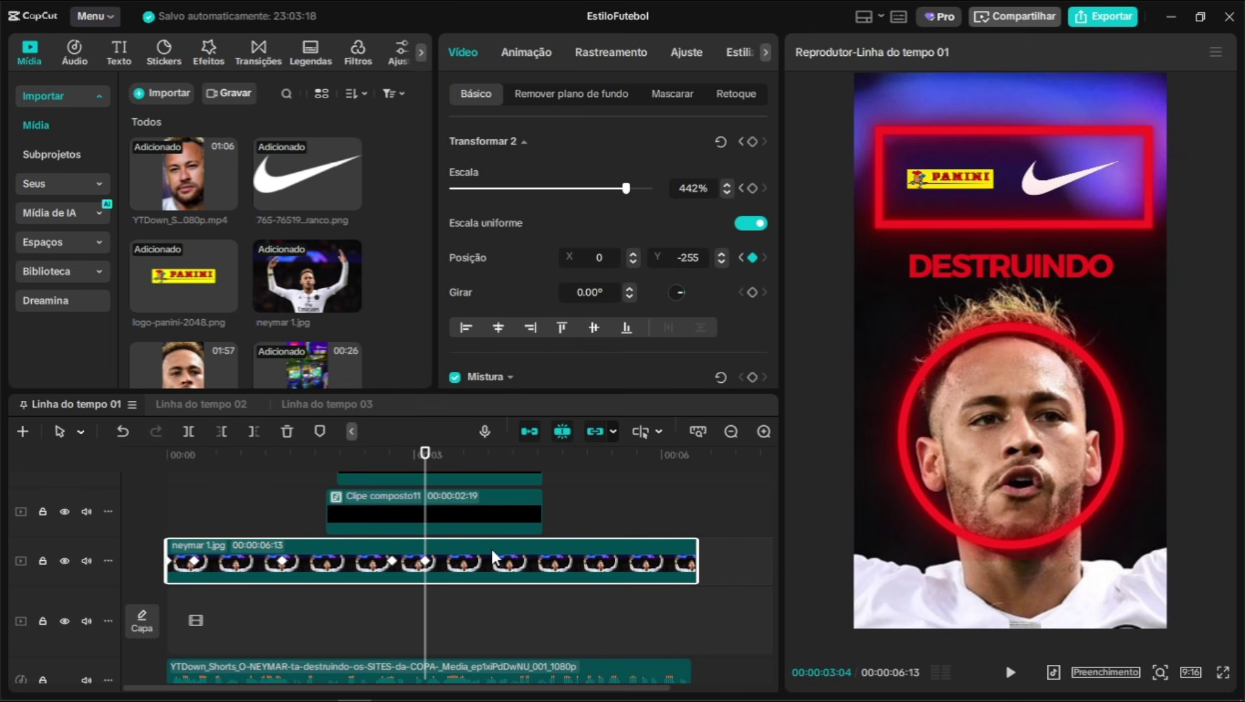
# At 00:00:04:04, move the Panini logo, the Nike logo and the DESTRUINDO text past the frame's left edge
pyautogui.hotkey('shift', 'Right')
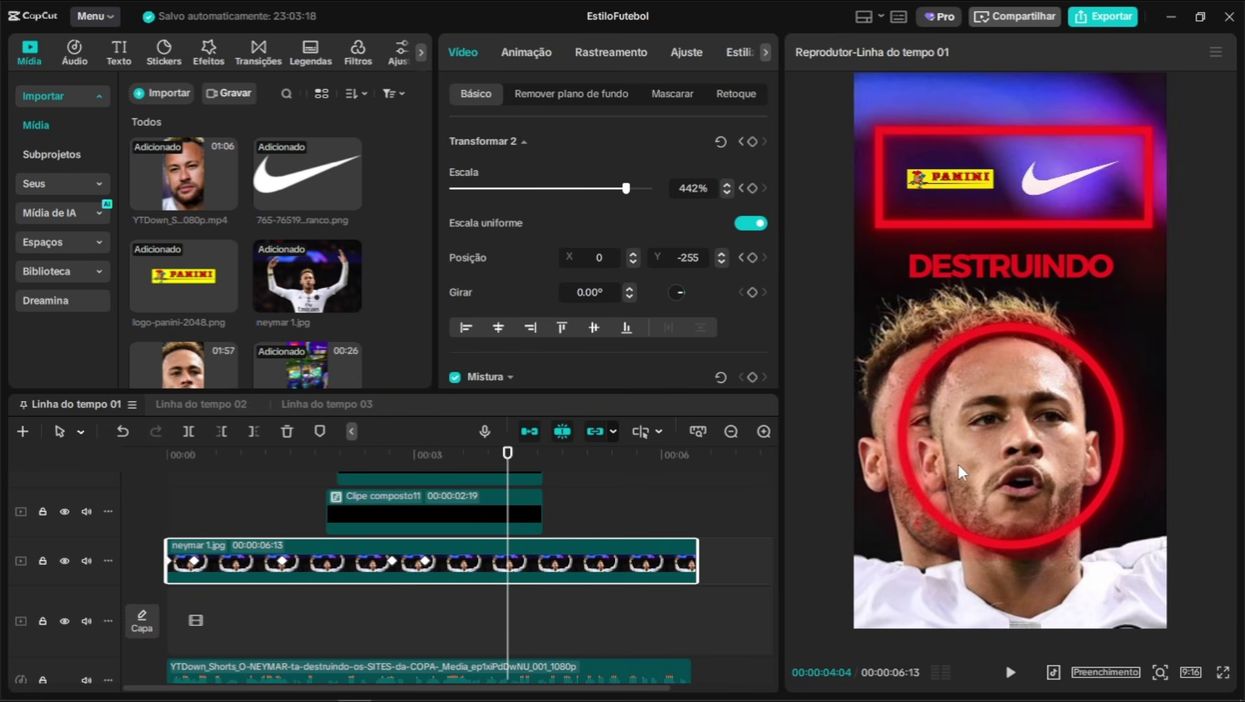
pyautogui.click(520, 509)
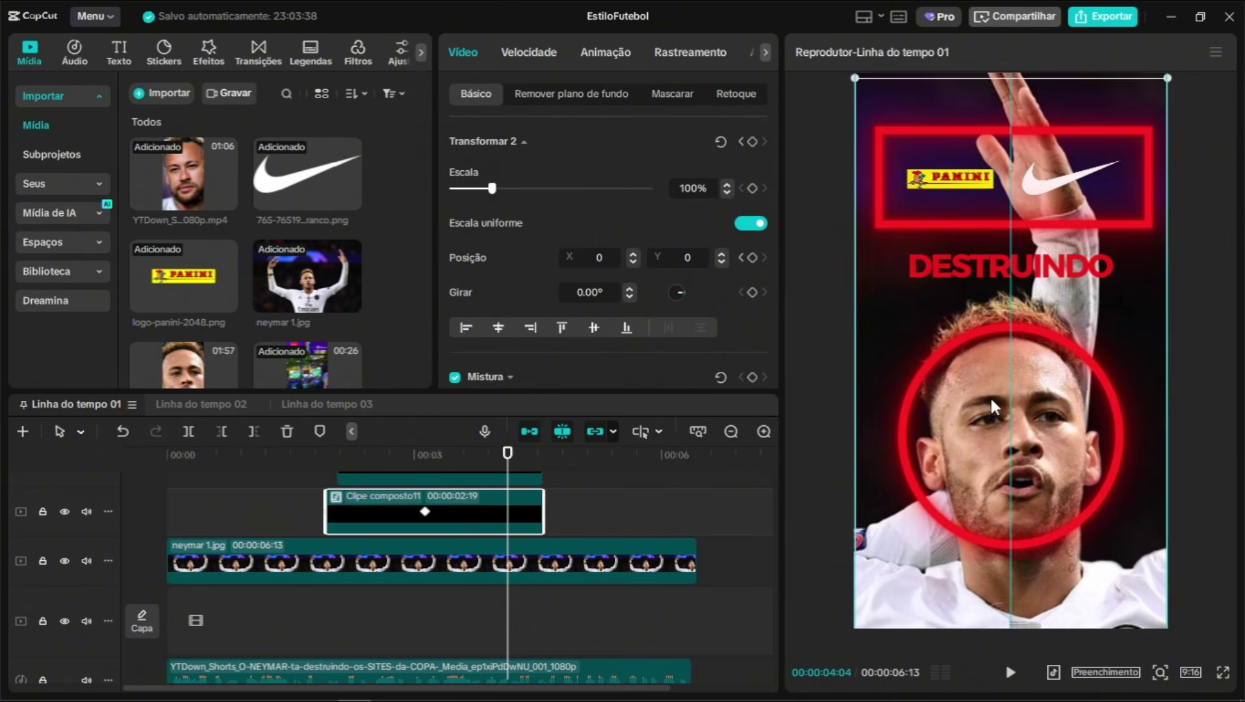
pyautogui.moveTo(954, 189); pyautogui.dragTo(795, 189)
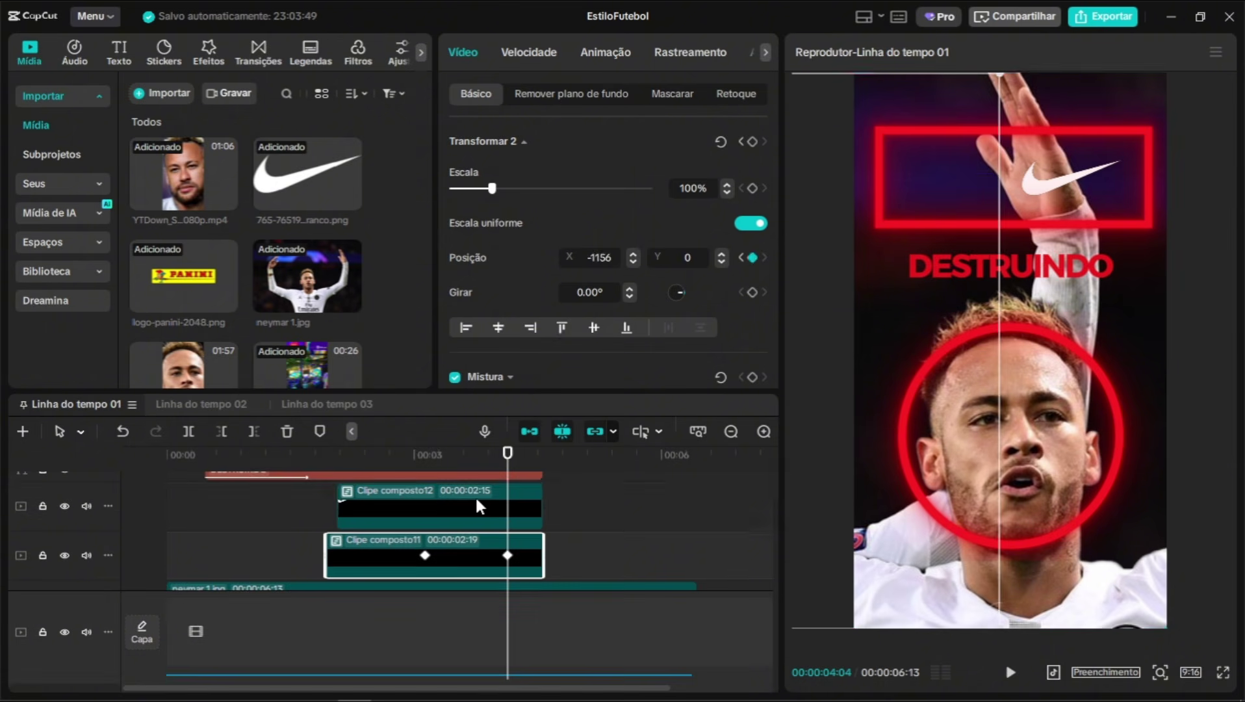
pyautogui.moveTo(1047, 188); pyautogui.dragTo(791, 195)
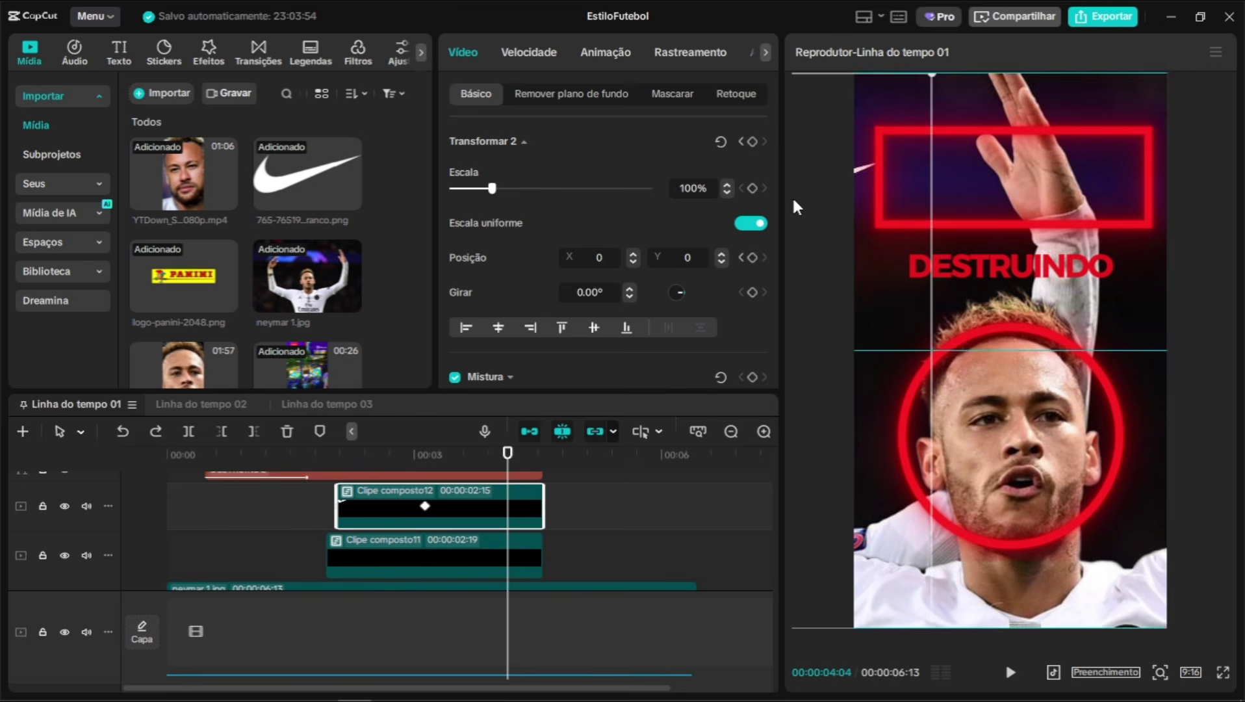
pyautogui.click(1044, 287)
pyautogui.moveTo(1045, 286); pyautogui.dragTo(734, 272)
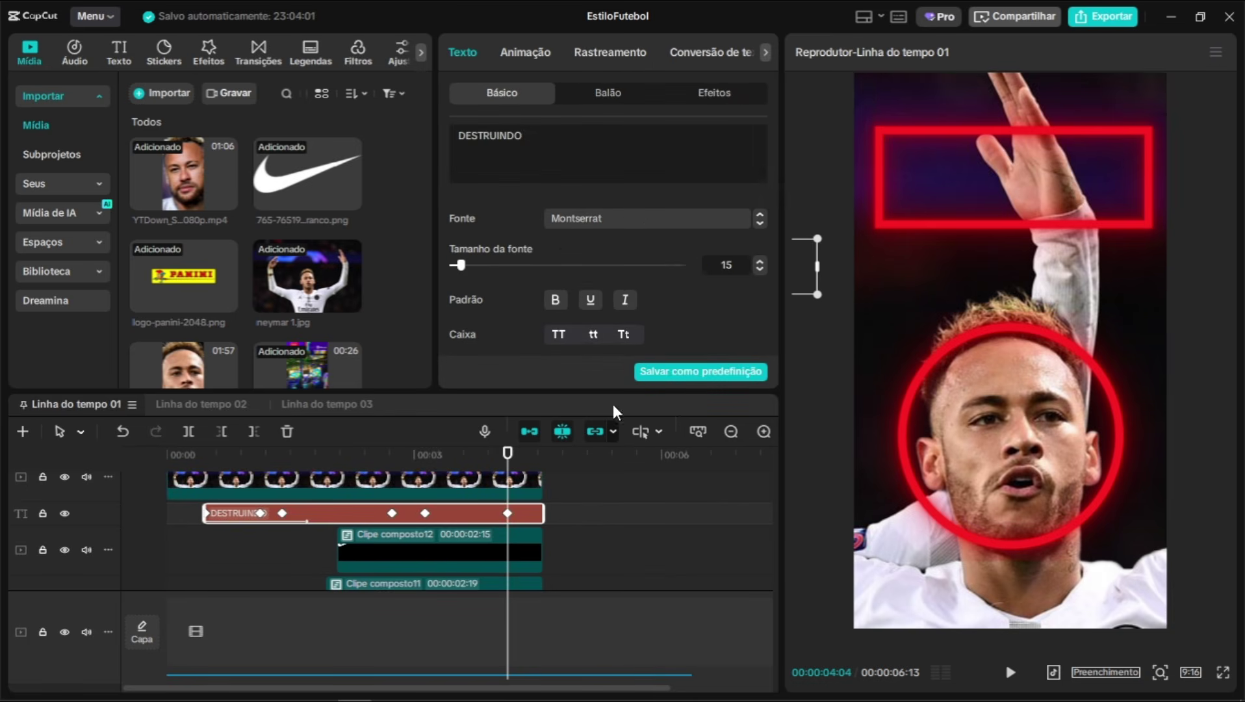
# At 00:00:04:04, shift both neymar 1.jpg copies leftward to about X -2925, Y -258 so the player's raised arm fills the frame
pyautogui.click(473, 521)
pyautogui.moveTo(992, 467); pyautogui.dragTo(668, 489)
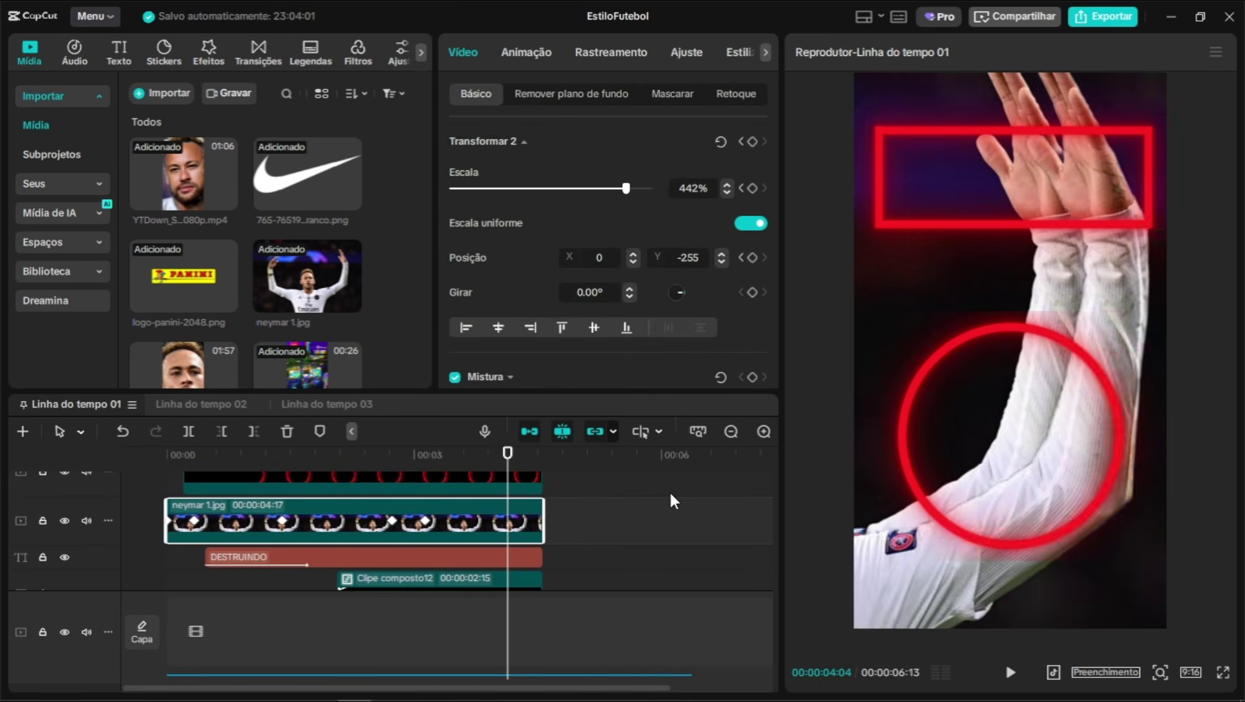
pyautogui.scroll(-5, 511, 521)
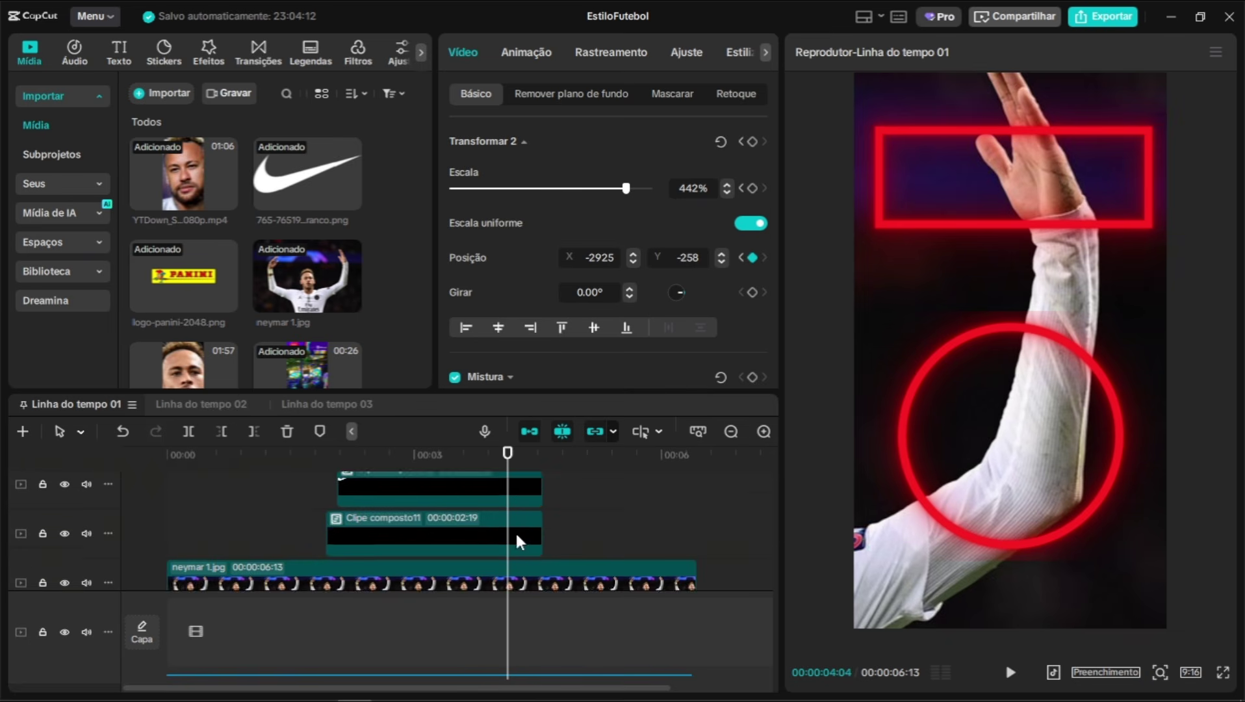
# Set the 00:00:04:17 neymar 1.jpg copy's X position to -2919 like the background copy, and move the red shapes out of frame
pyautogui.click(544, 524)
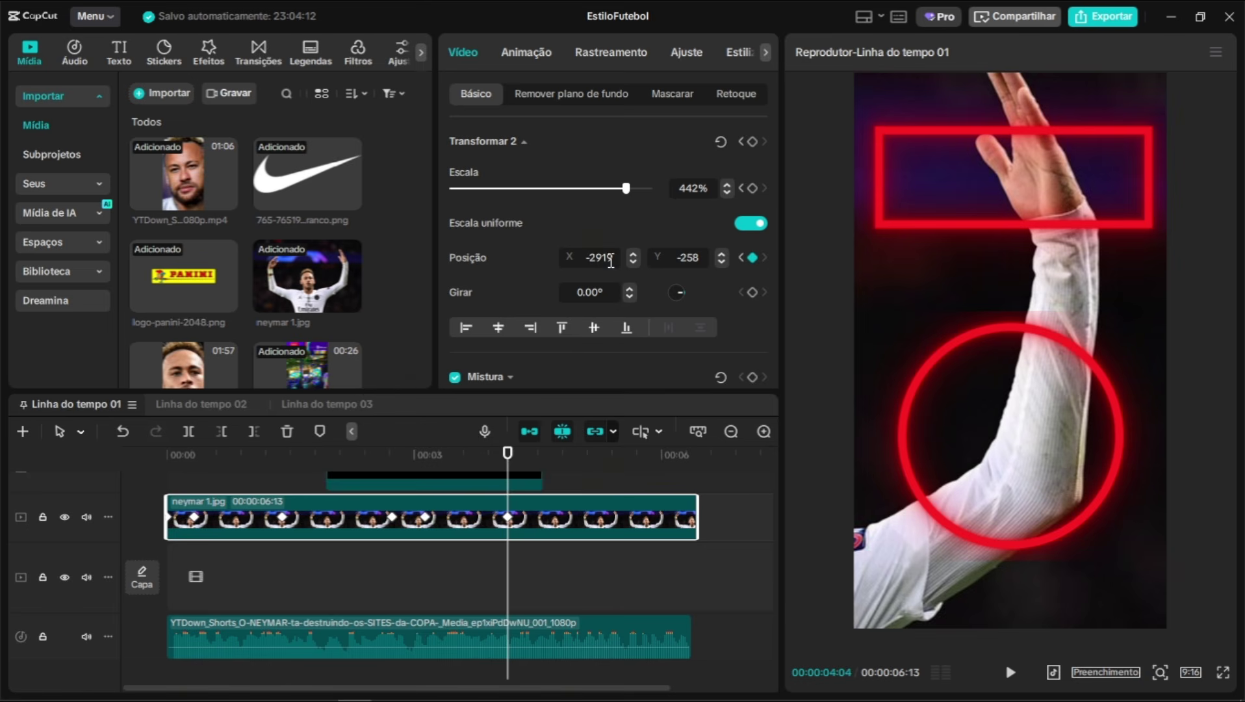
pyautogui.scroll(6, 535, 547)
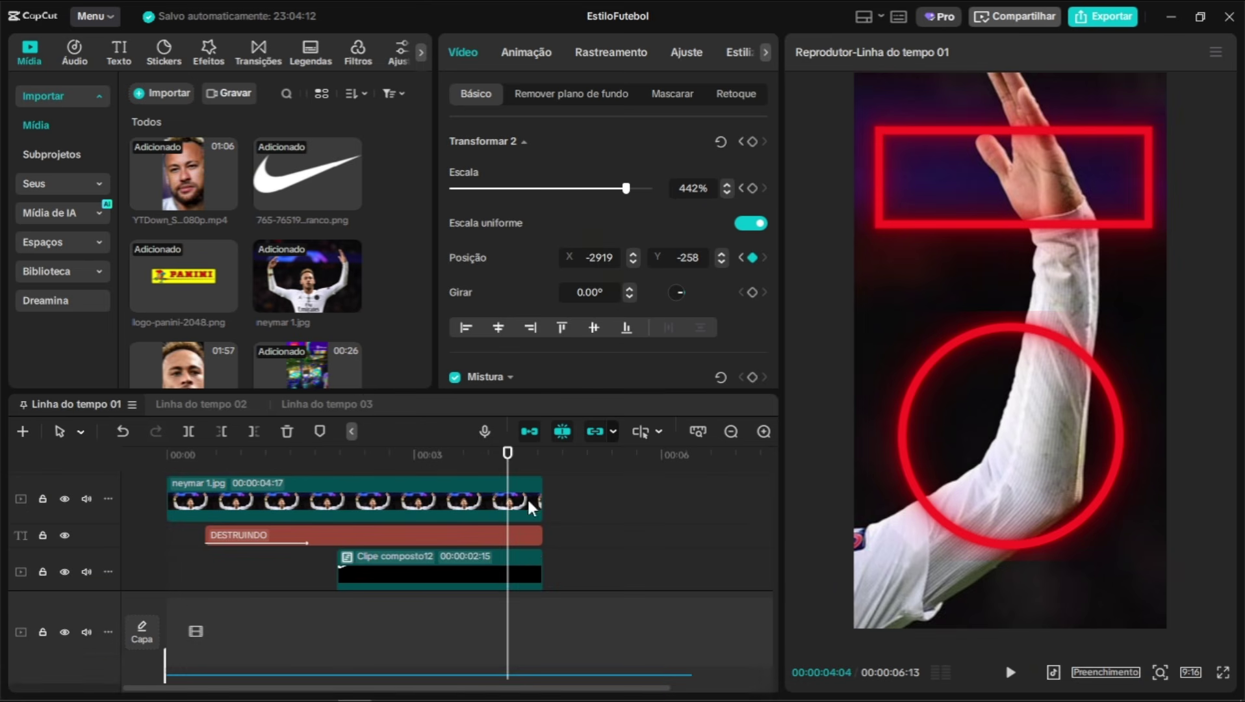
pyautogui.click(527, 497)
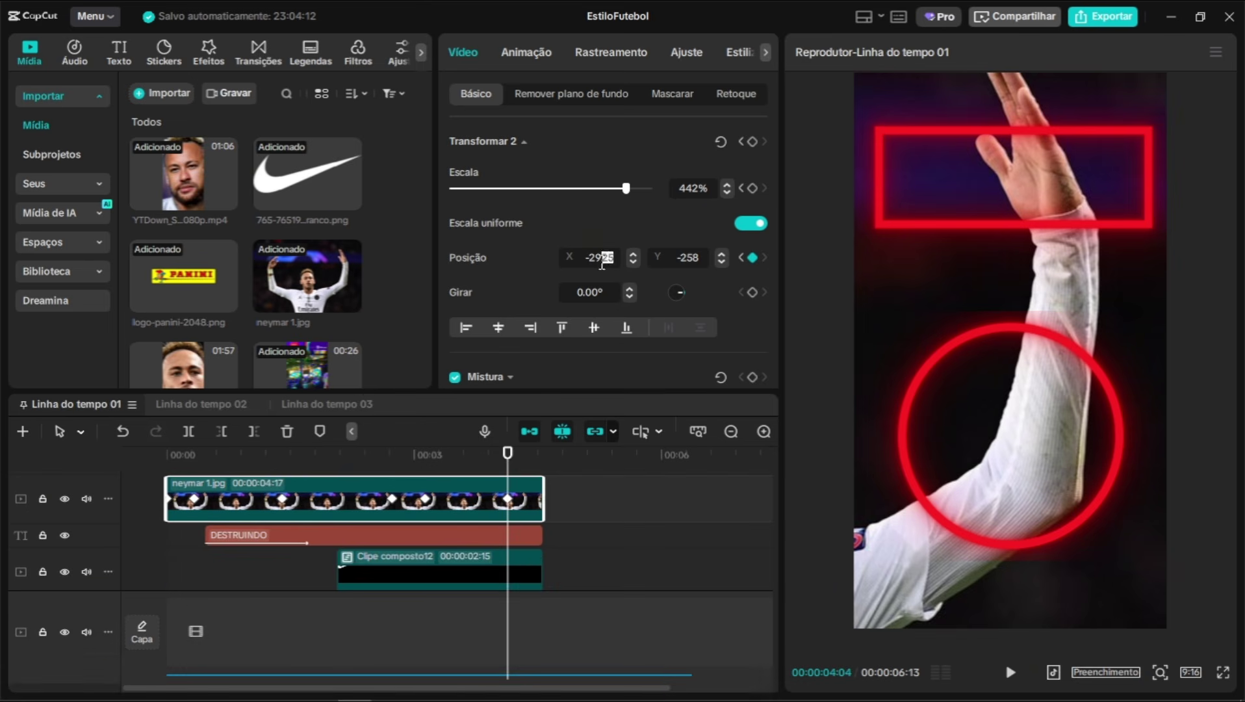
pyautogui.scroll(-3, 585, 520)
# Apply the cubic ease-in preset curve to the background neymar 1.jpg clip's X position between its last two keyframes
pyautogui.click(564, 557)
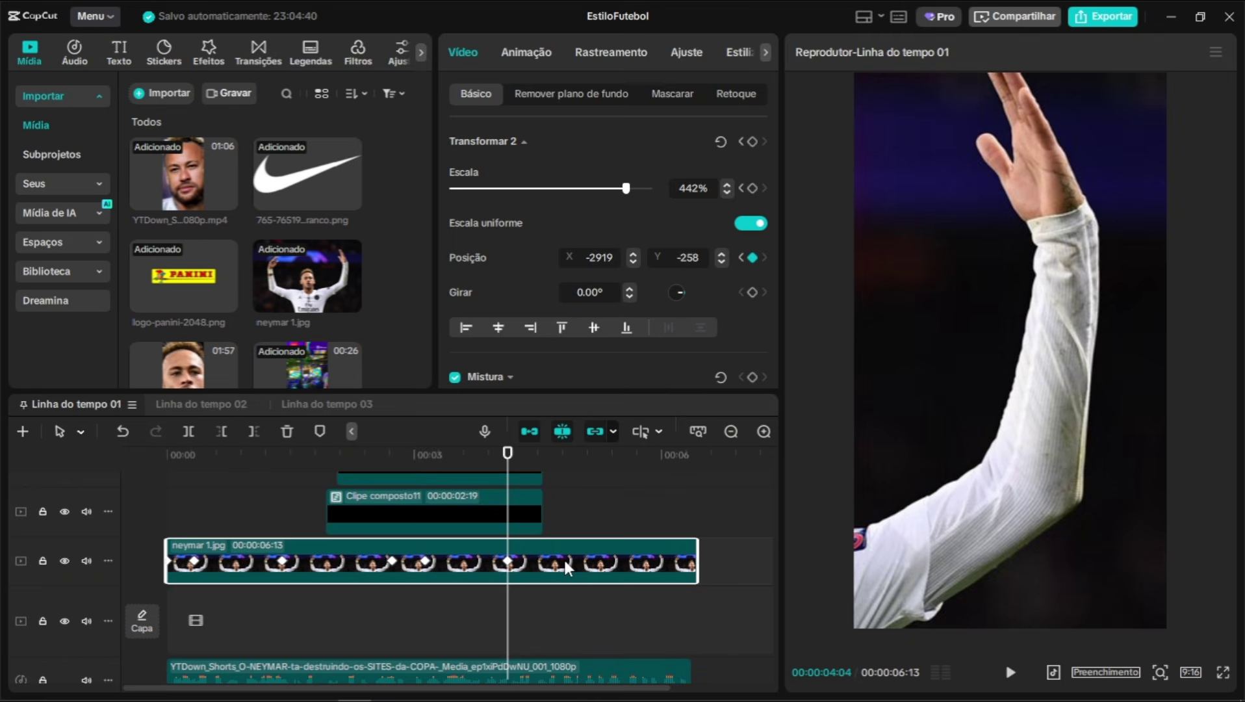
pyautogui.rightClick(564, 560)
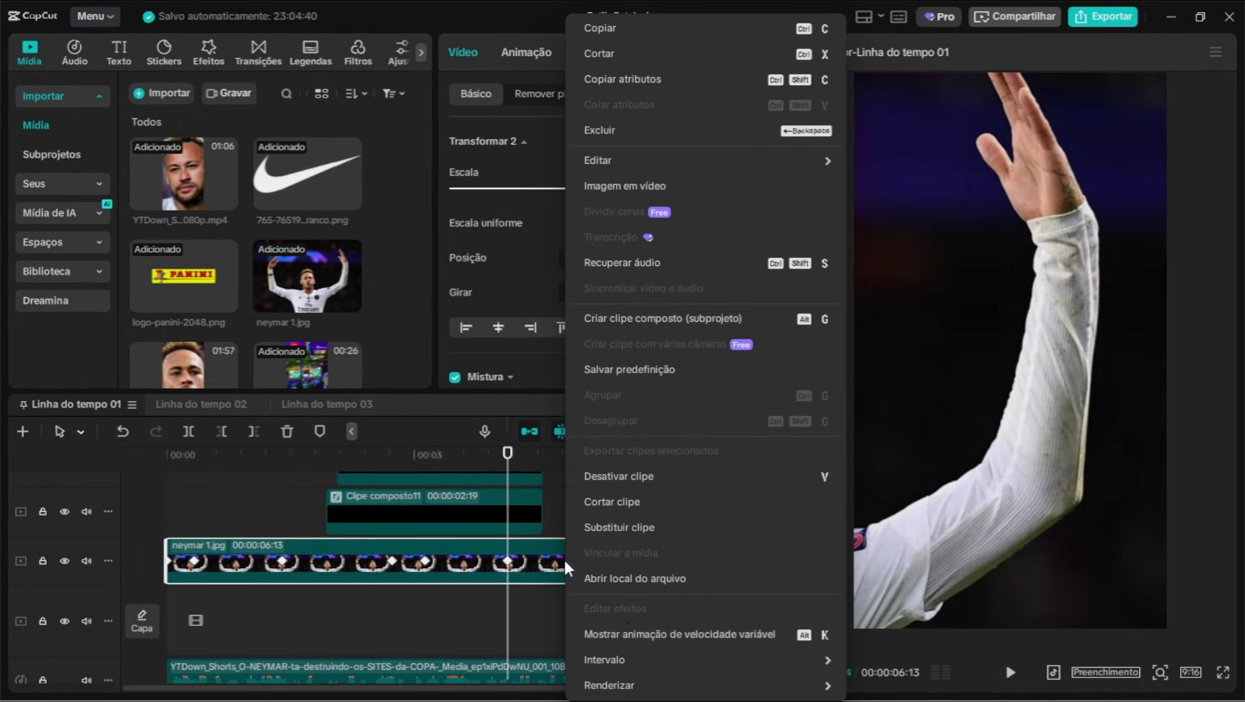
pyautogui.click(631, 634)
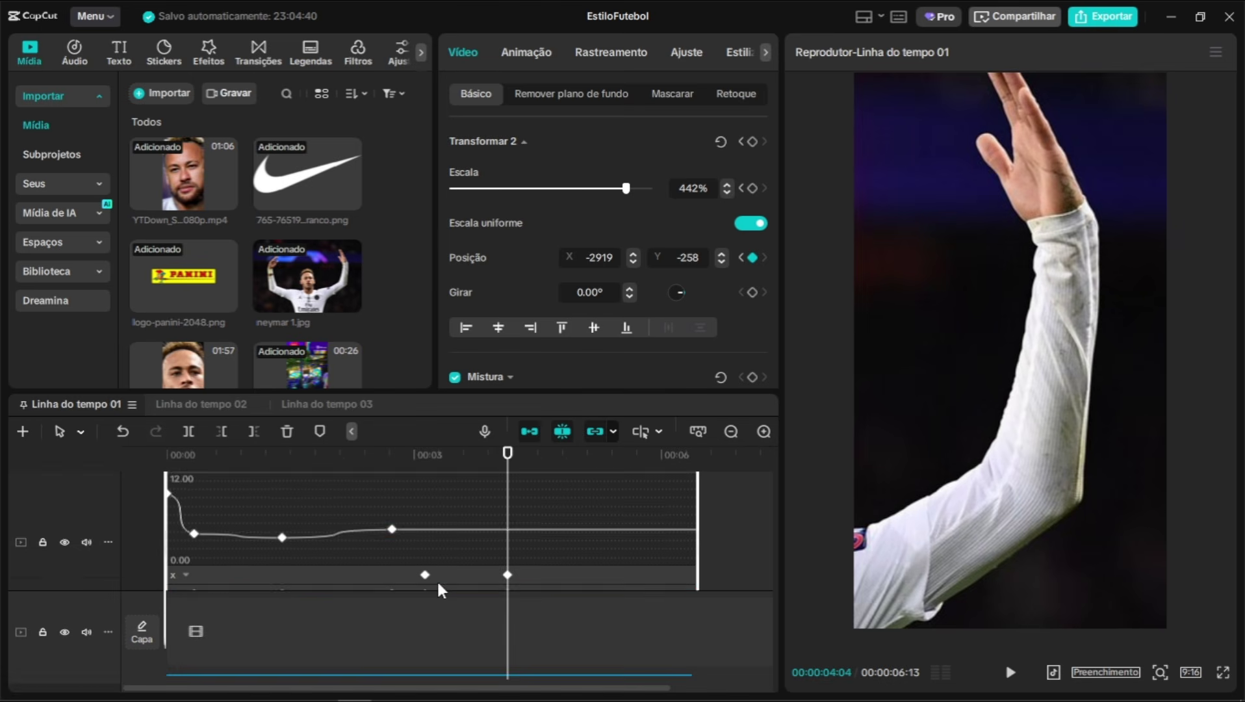
pyautogui.click(436, 579)
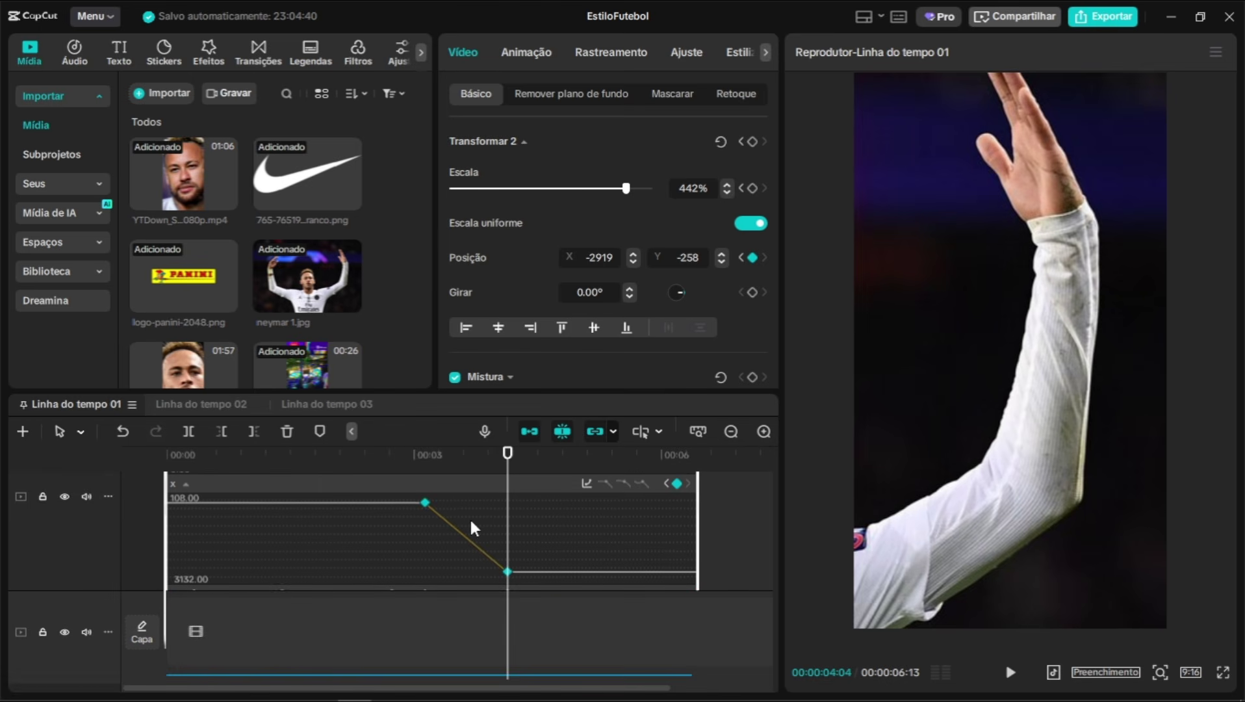
pyautogui.rightClick(467, 533)
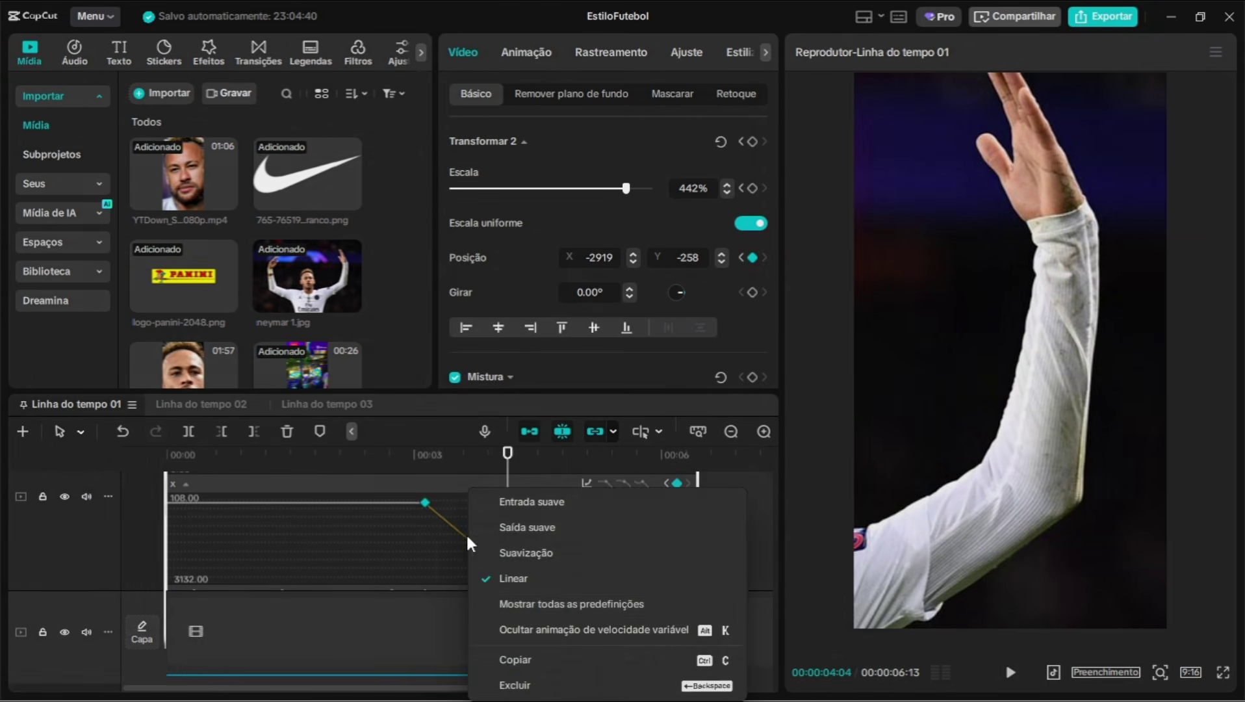
pyautogui.click(577, 601)
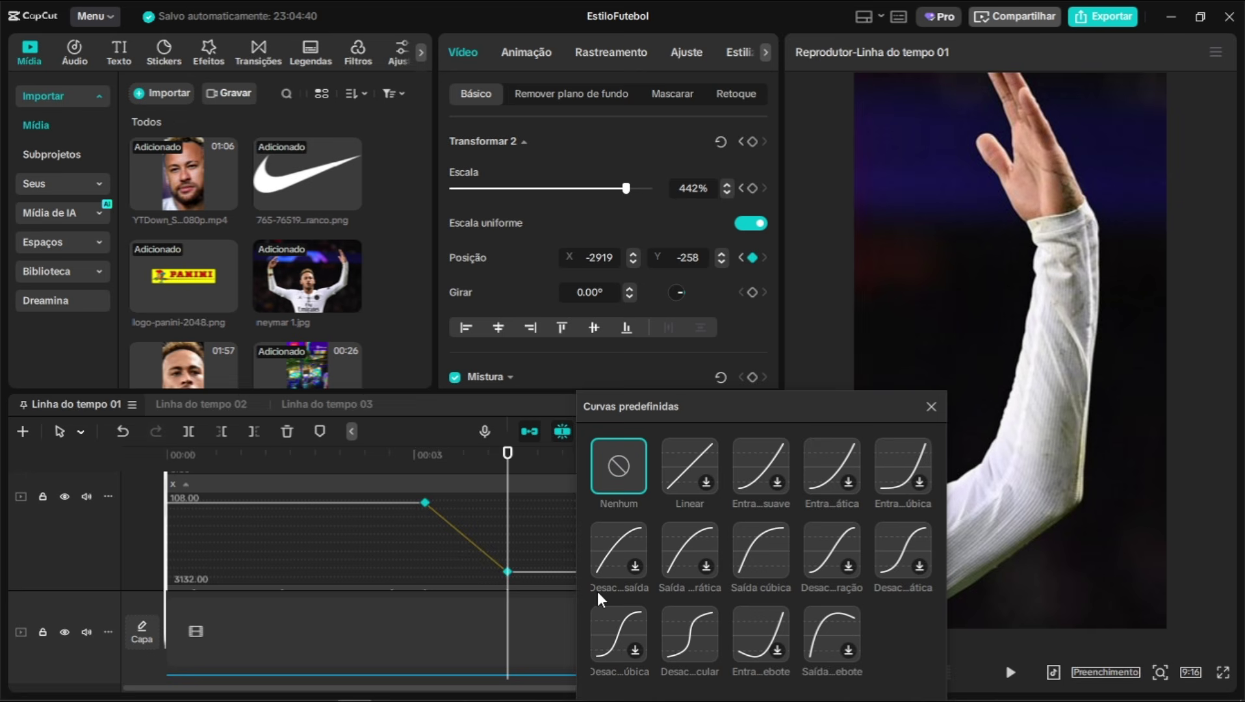
pyautogui.click(902, 462)
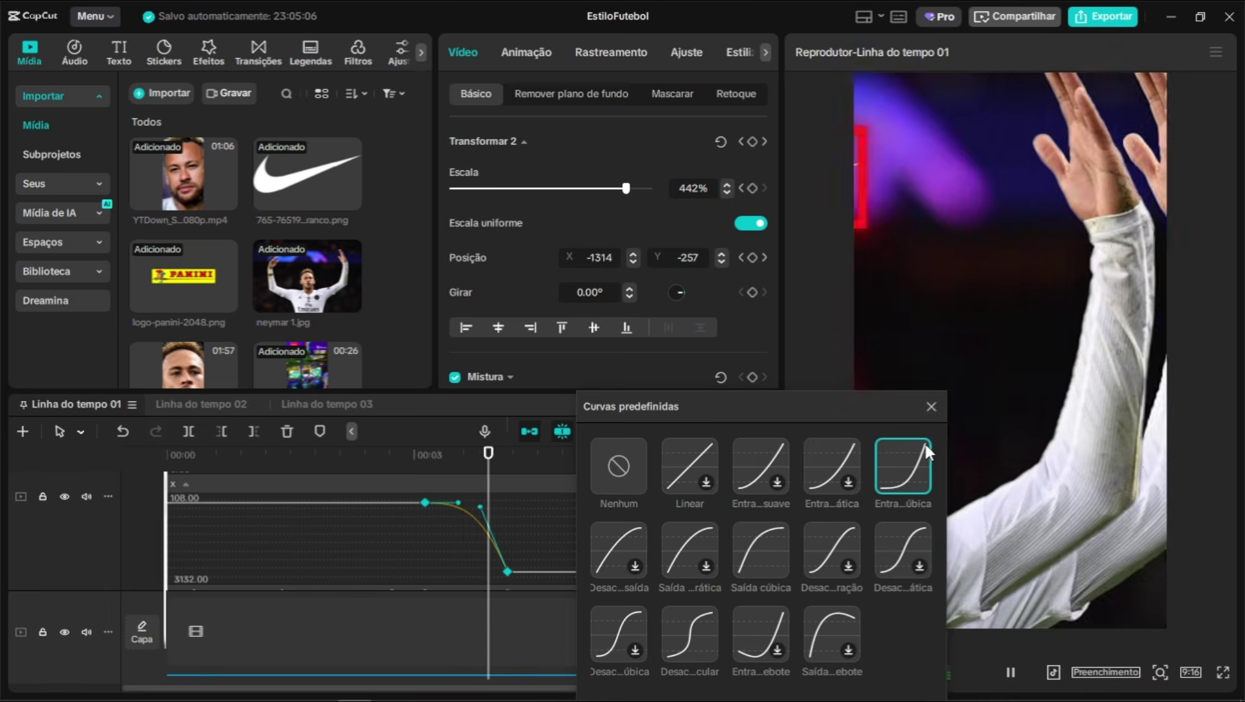
# Finish easing the exit keyframes of the DESTRUINDO text and the remaining layers, and hide their variable speed animation graphs
pyautogui.click(536, 554)
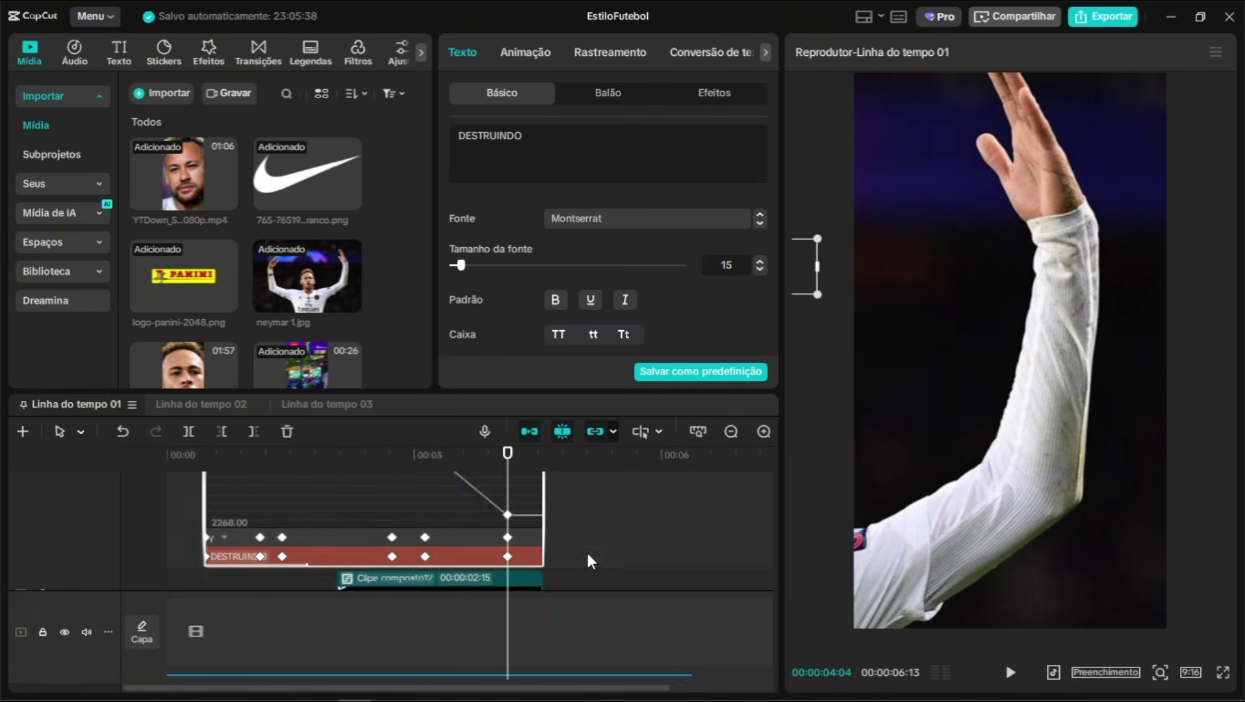
pyautogui.rightClick(481, 555)
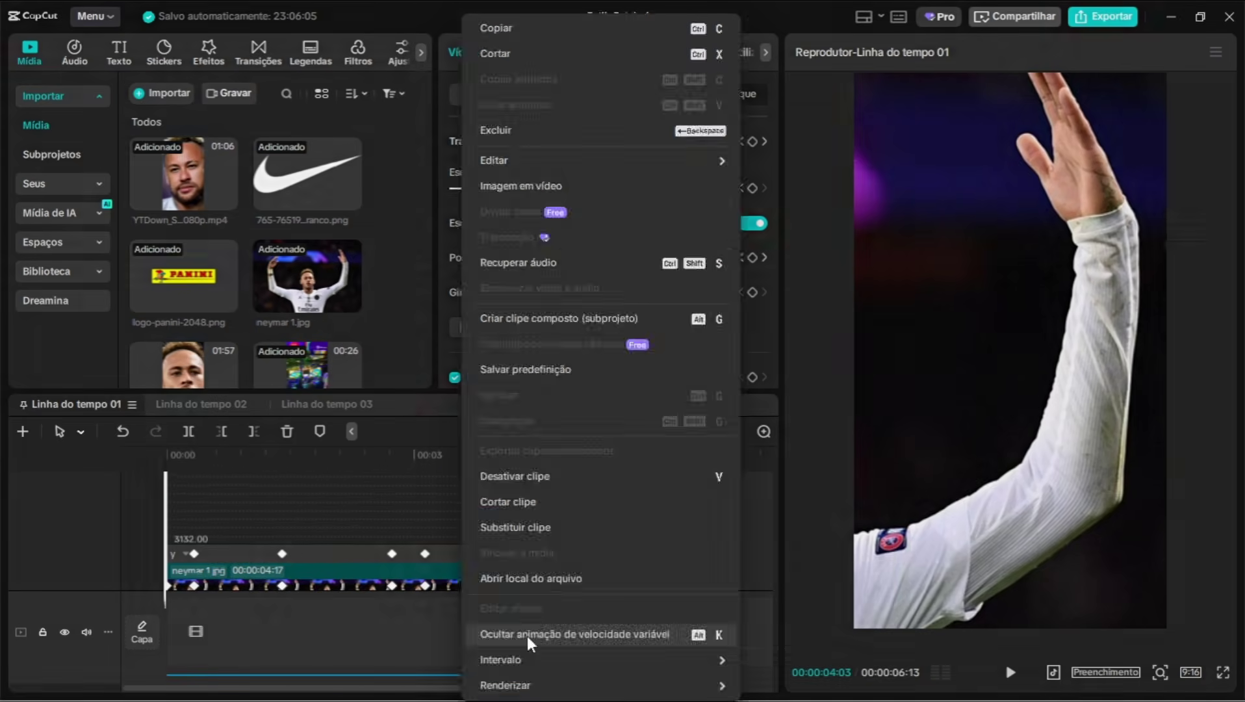
pyautogui.click(526, 635)
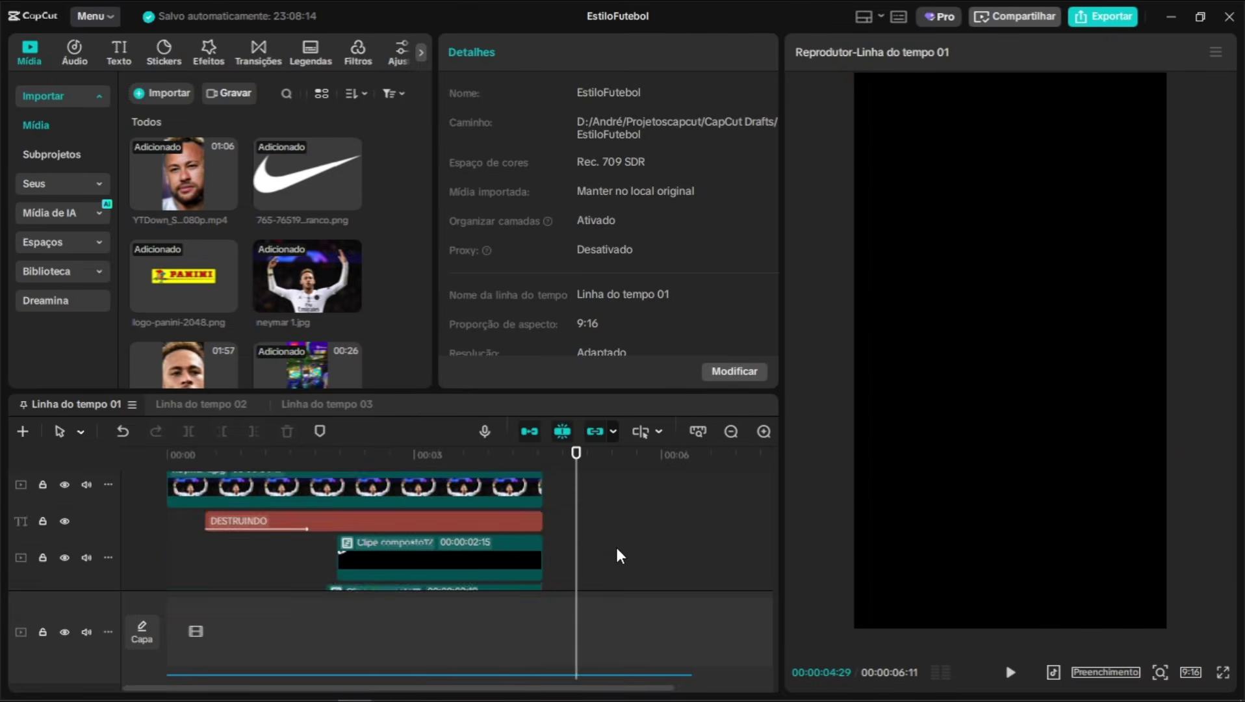
pyautogui.scroll(-2, 616, 556)
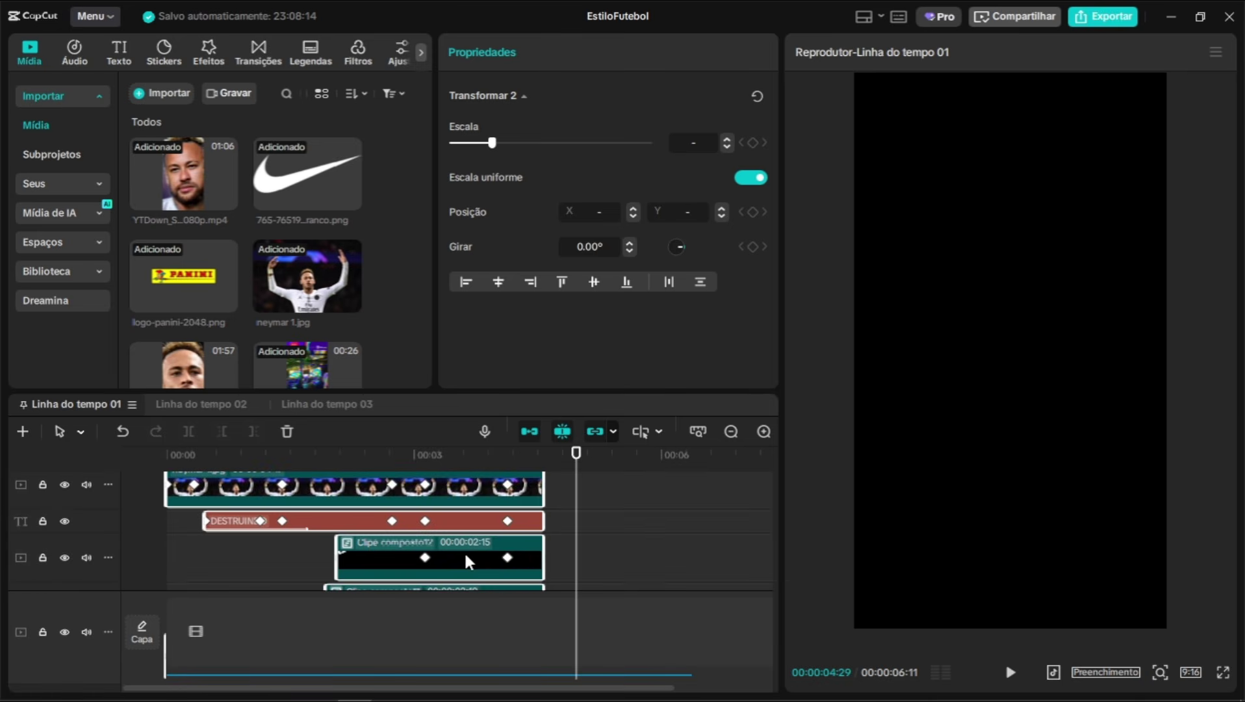
pyautogui.rightClick(464, 550)
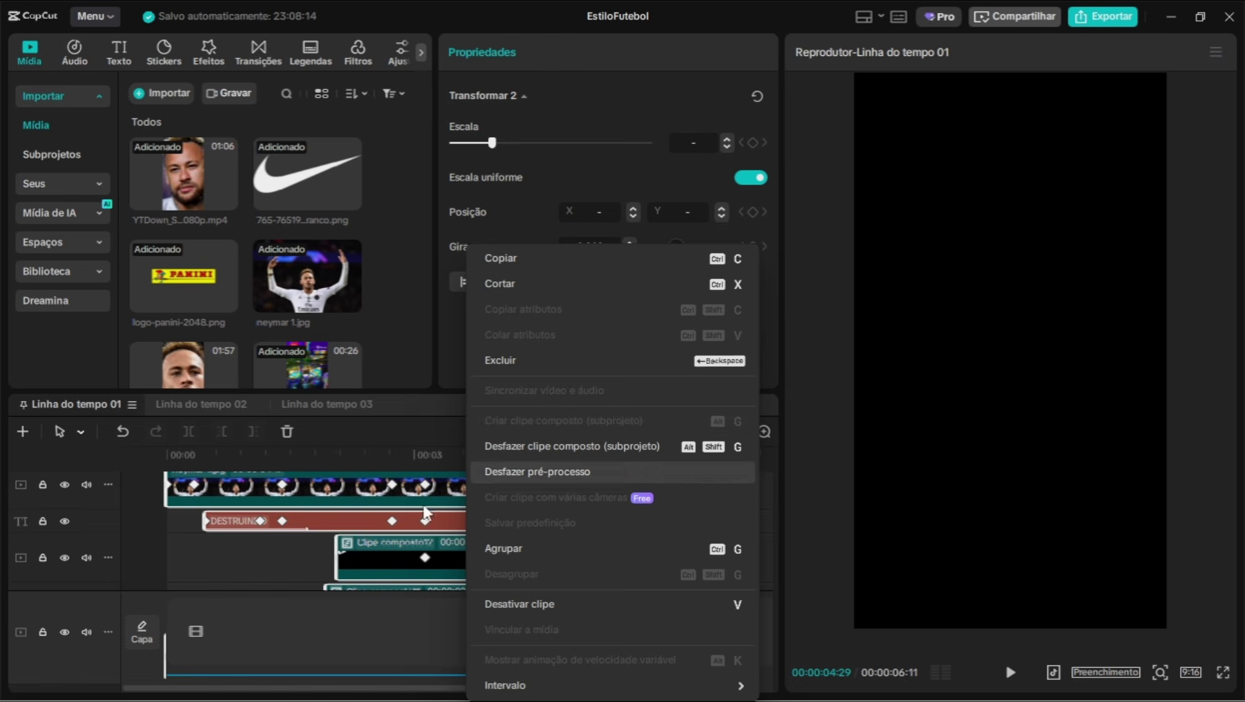
pyautogui.click(287, 555)
pyautogui.scroll(-4, 451, 552)
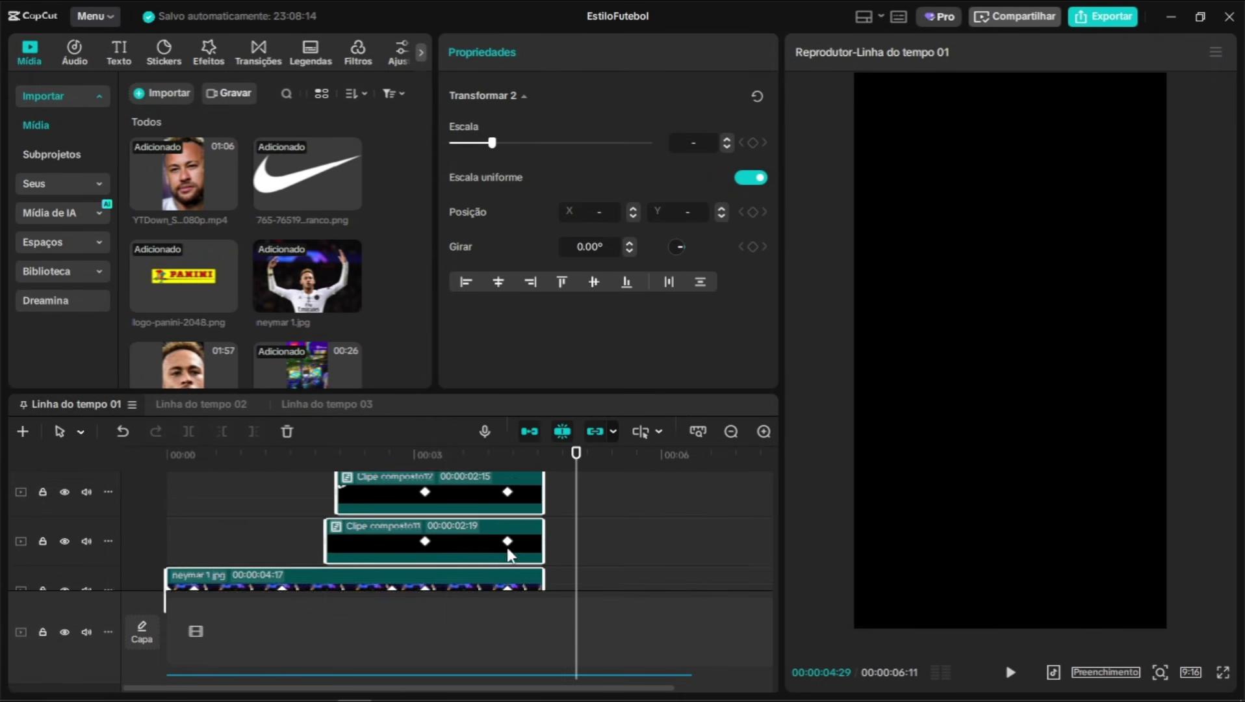
pyautogui.click(633, 555)
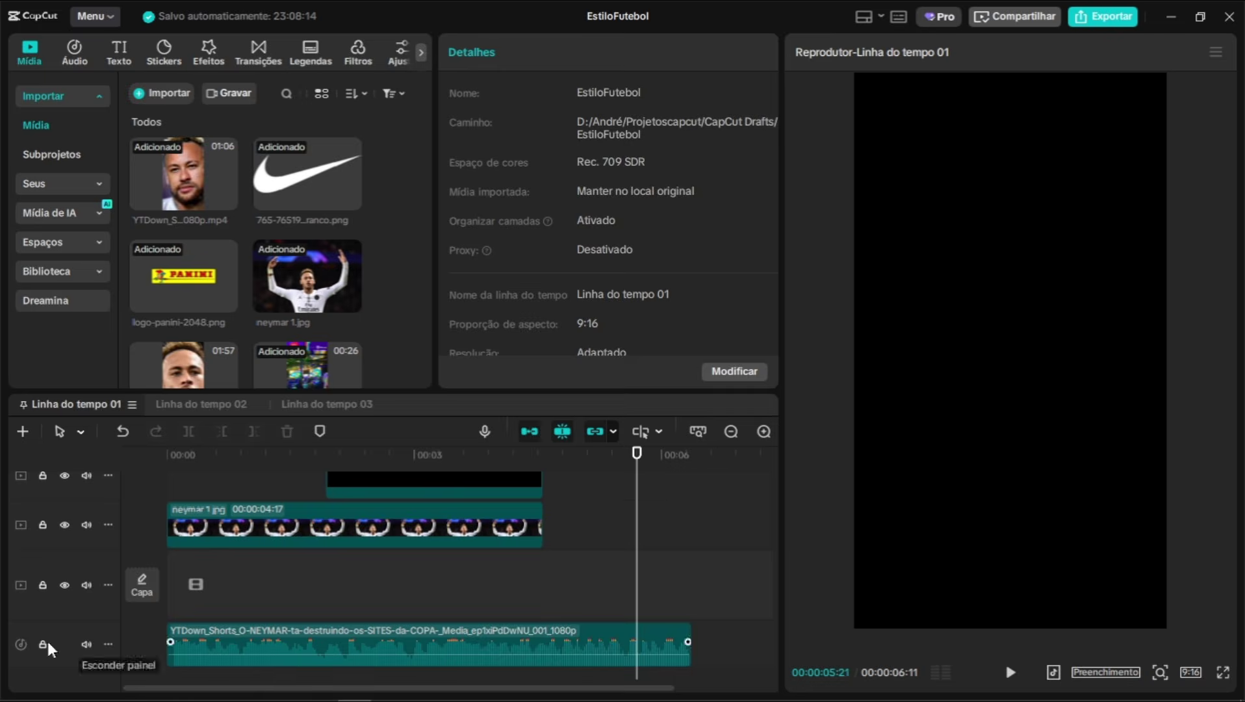
# Mute the audio track and export Linha do tempo 01 as a video named INSERTFUTEBOL
pyautogui.click(87, 664)
pyautogui.click(86, 664)
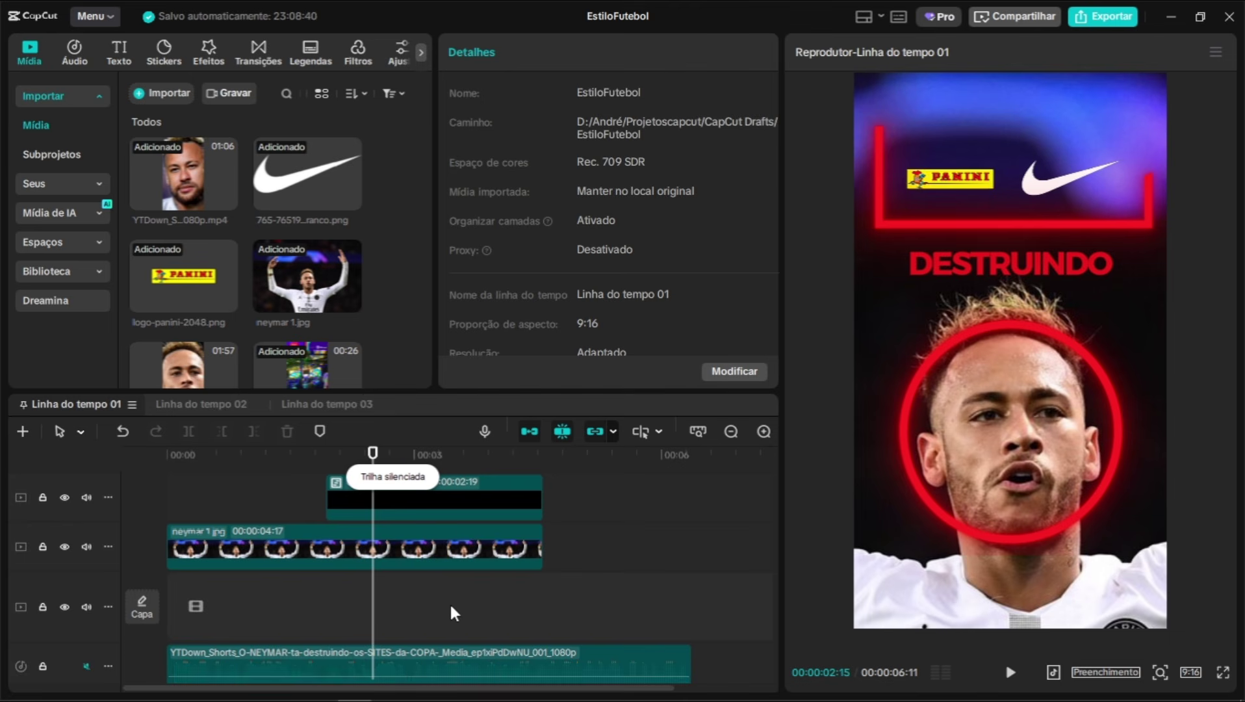
pyautogui.scroll(2, 451, 607)
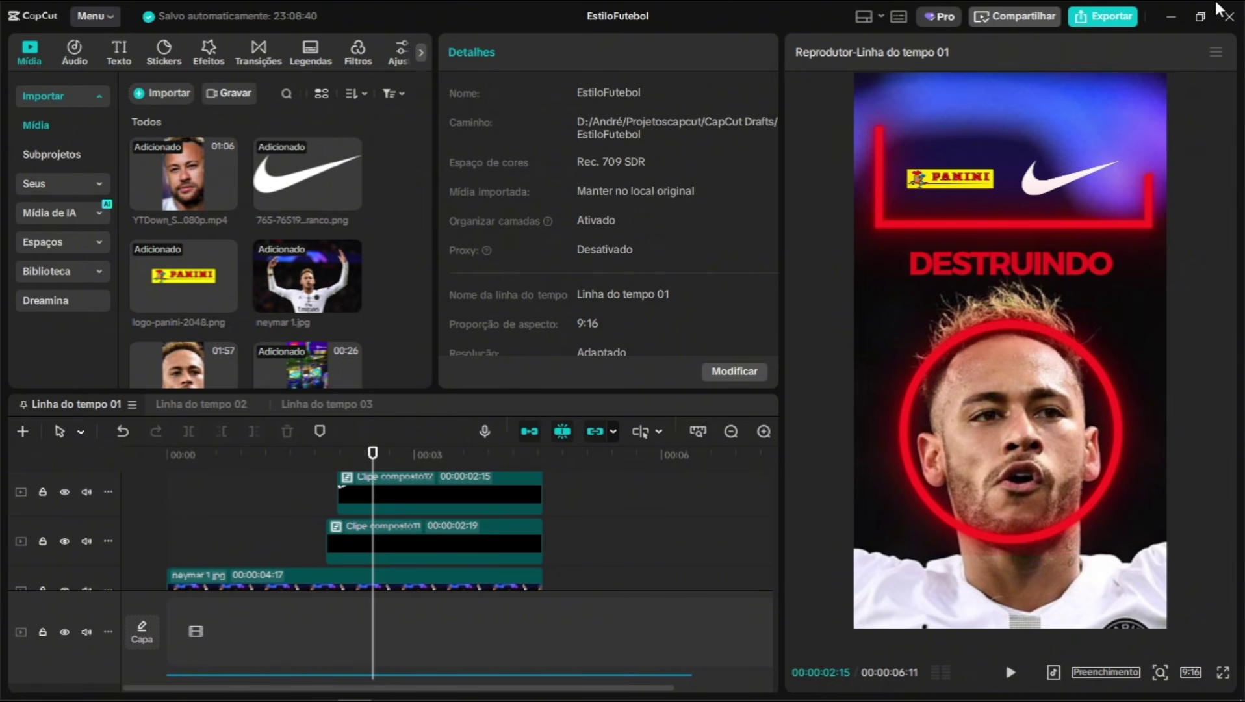
pyautogui.click(1104, 17)
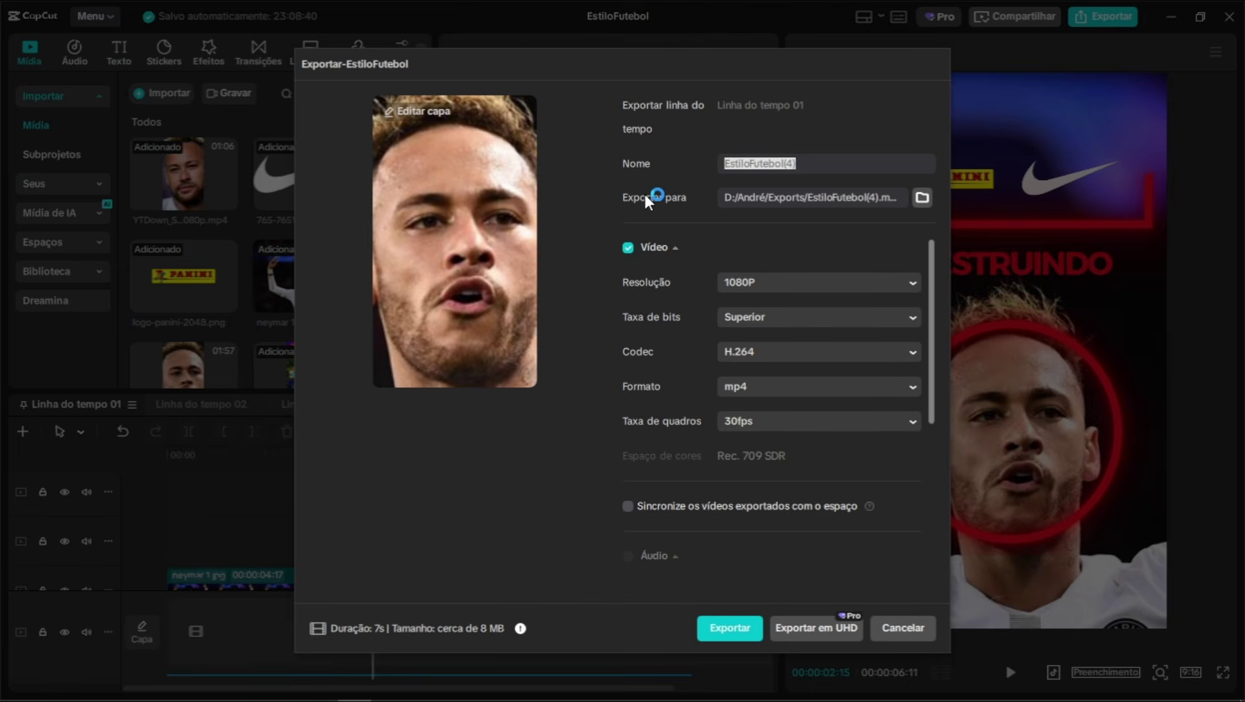
pyautogui.write('INSERTFUTEBOL')
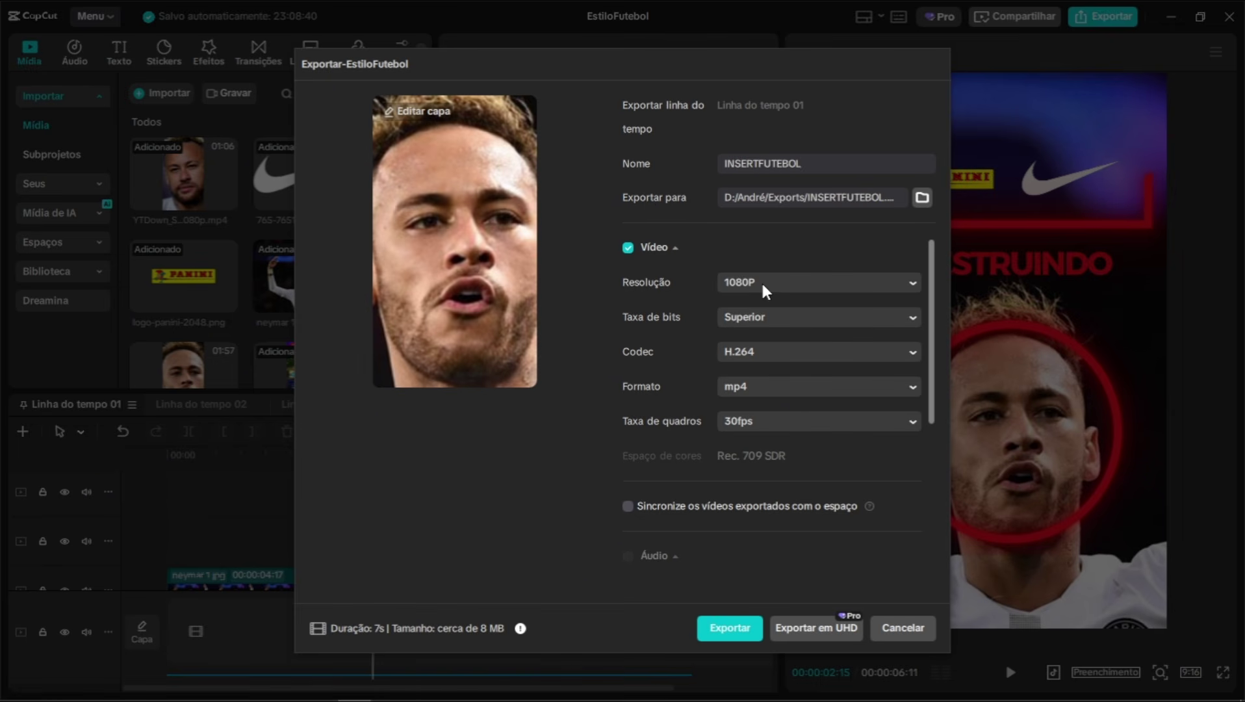
pyautogui.click(733, 629)
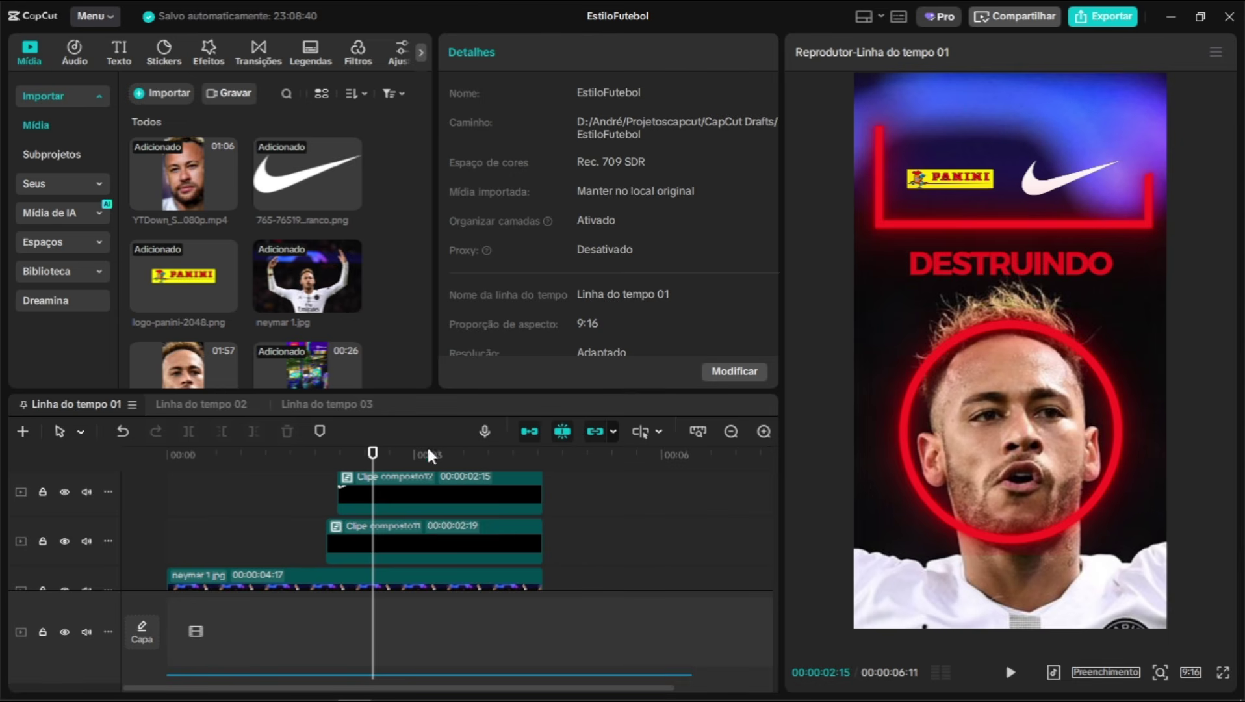
# Create a new timeline with the exported INSERTFUTEBOL.mp4 on its main track and play back its opening
pyautogui.click(23, 429)
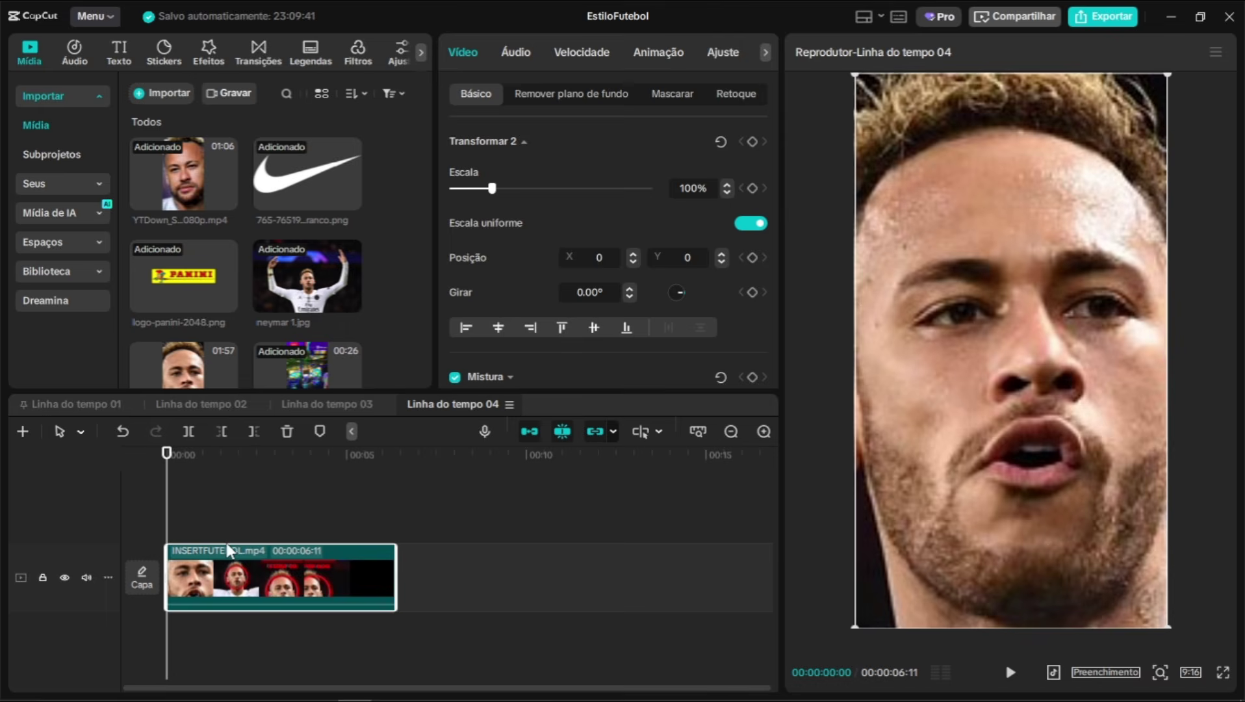
pyautogui.press('space')
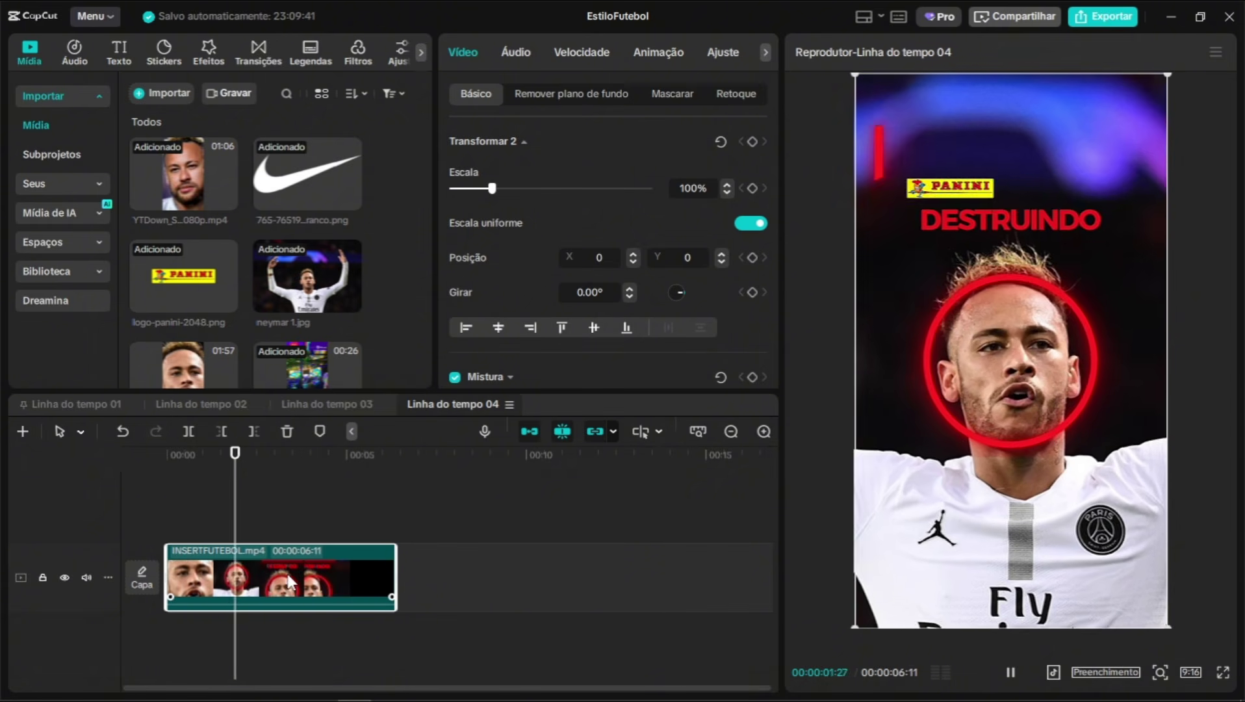
pyautogui.click(234, 454)
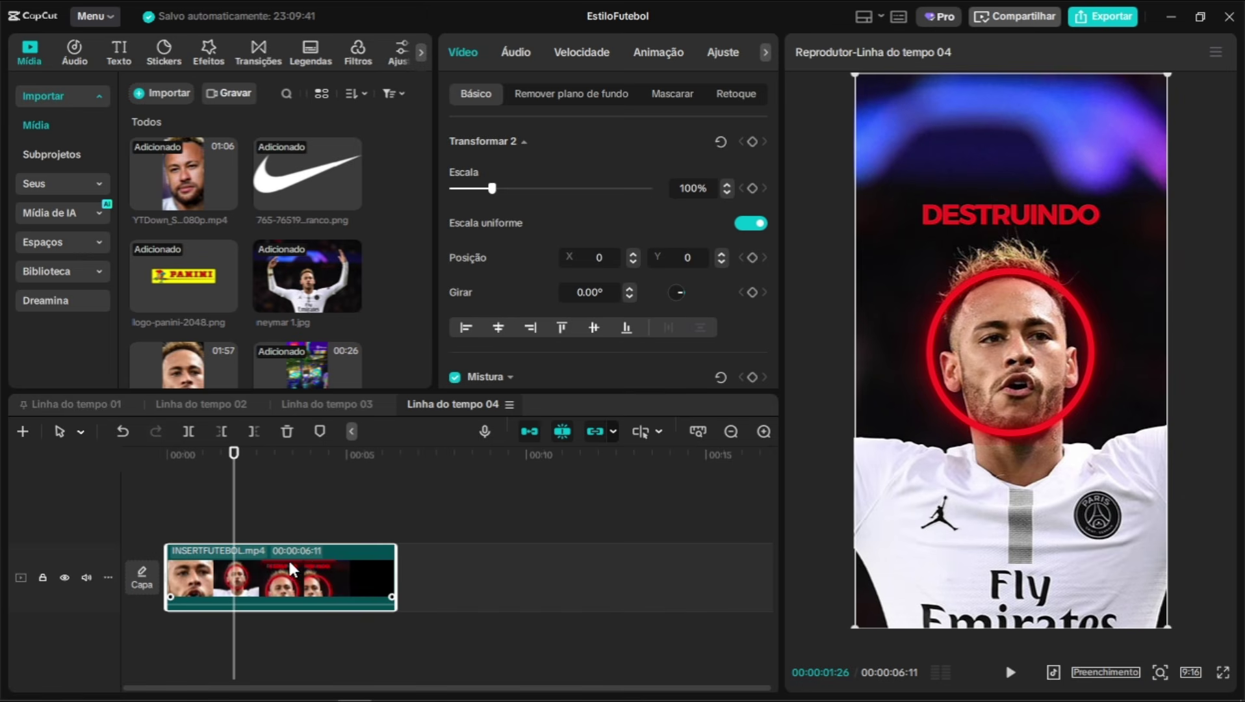
# Trim the end of INSERTFUTEBOL.mp4 to a duration of 00:00:03:19 and place the playhead at 00:00:03:00
pyautogui.scroll(2, 309, 552)
pyautogui.moveTo(263, 474); pyautogui.dragTo(356, 455)
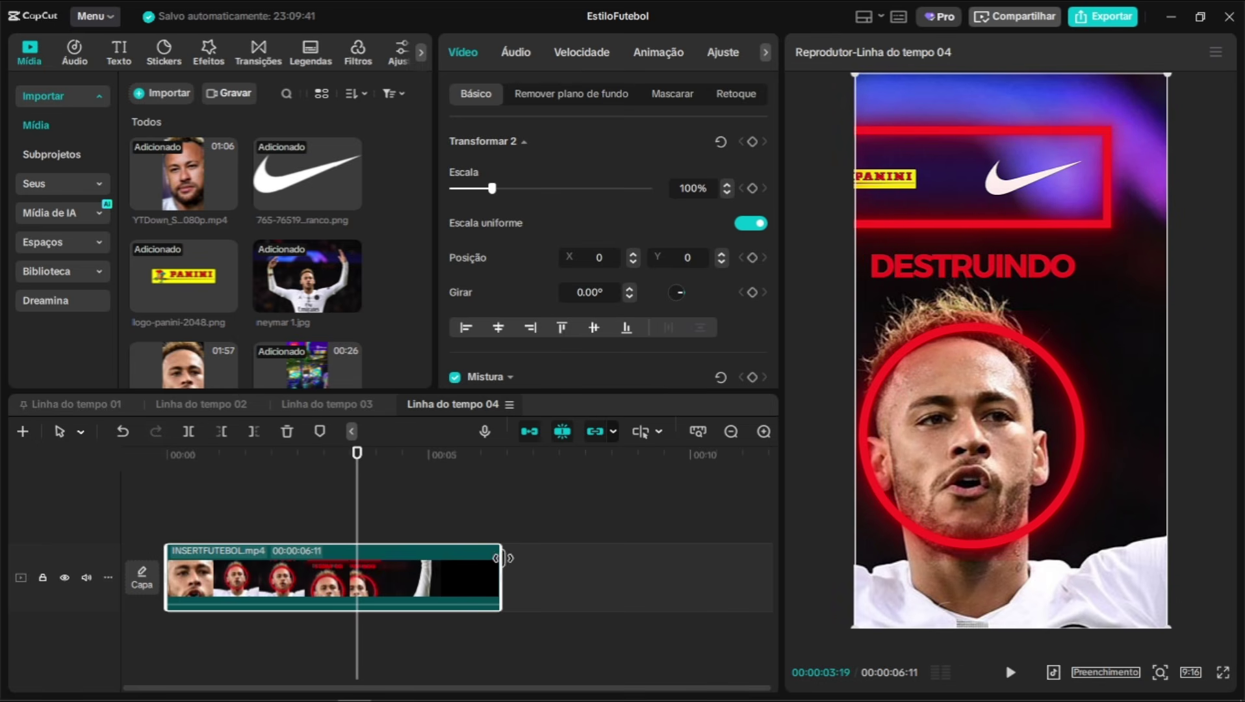
pyautogui.moveTo(501, 557); pyautogui.dragTo(356, 558)
pyautogui.click(306, 470)
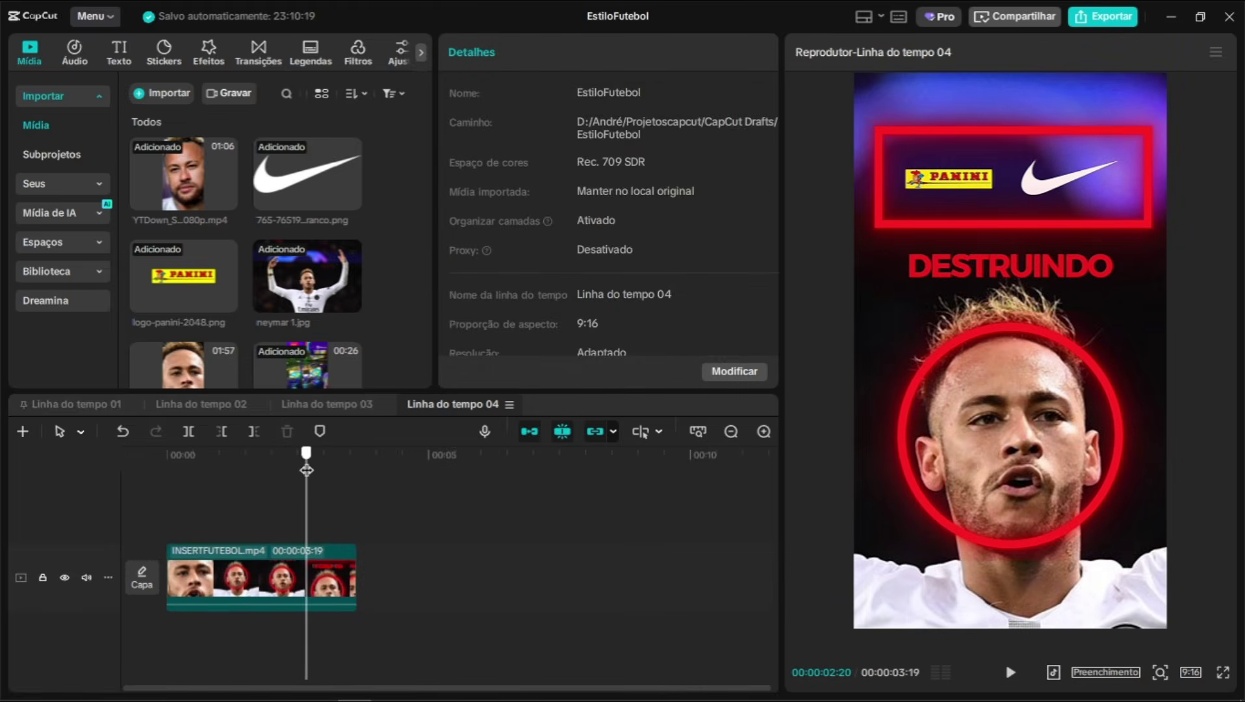
pyautogui.moveTo(306, 469)
pyautogui.mouseDown()
pyautogui.moveTo(362, 459)
pyautogui.moveTo(324, 475)
pyautogui.mouseUp()
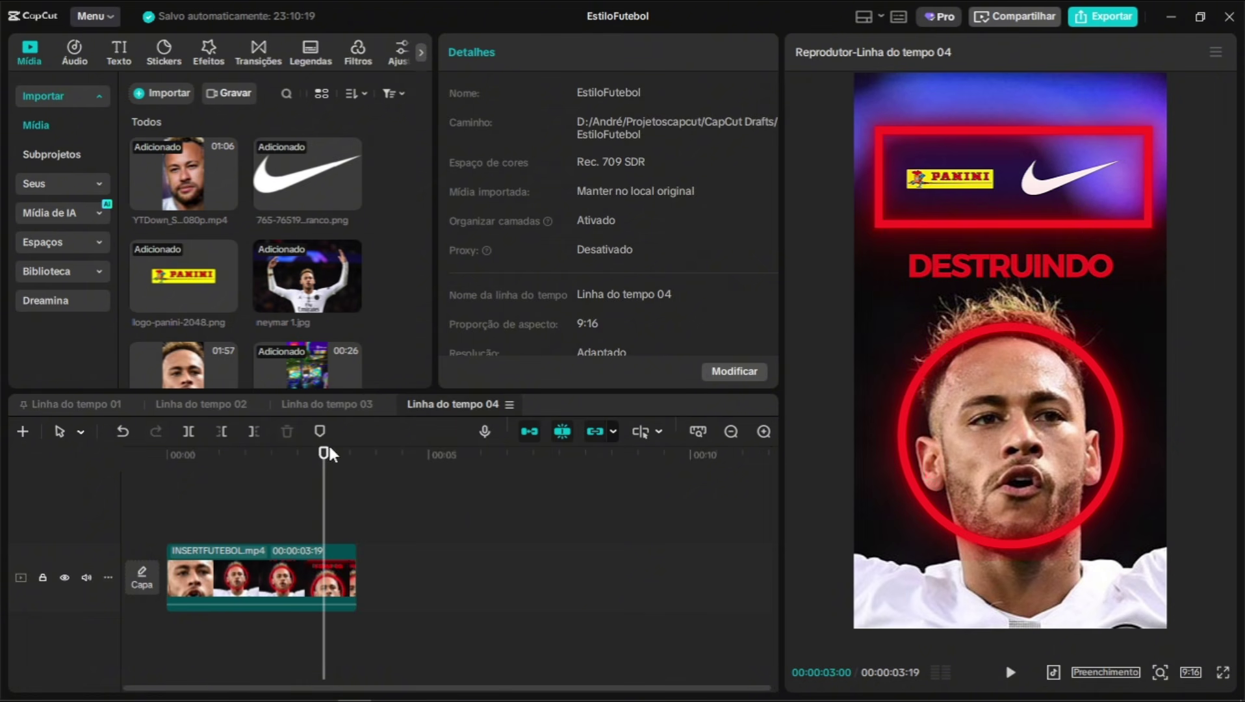
# Append the 26-second crowd video after INSERTFUTEBOL.mp4 and remove its sound by extracting and deleting the audio
pyautogui.moveTo(316, 391); pyautogui.dragTo(364, 590)
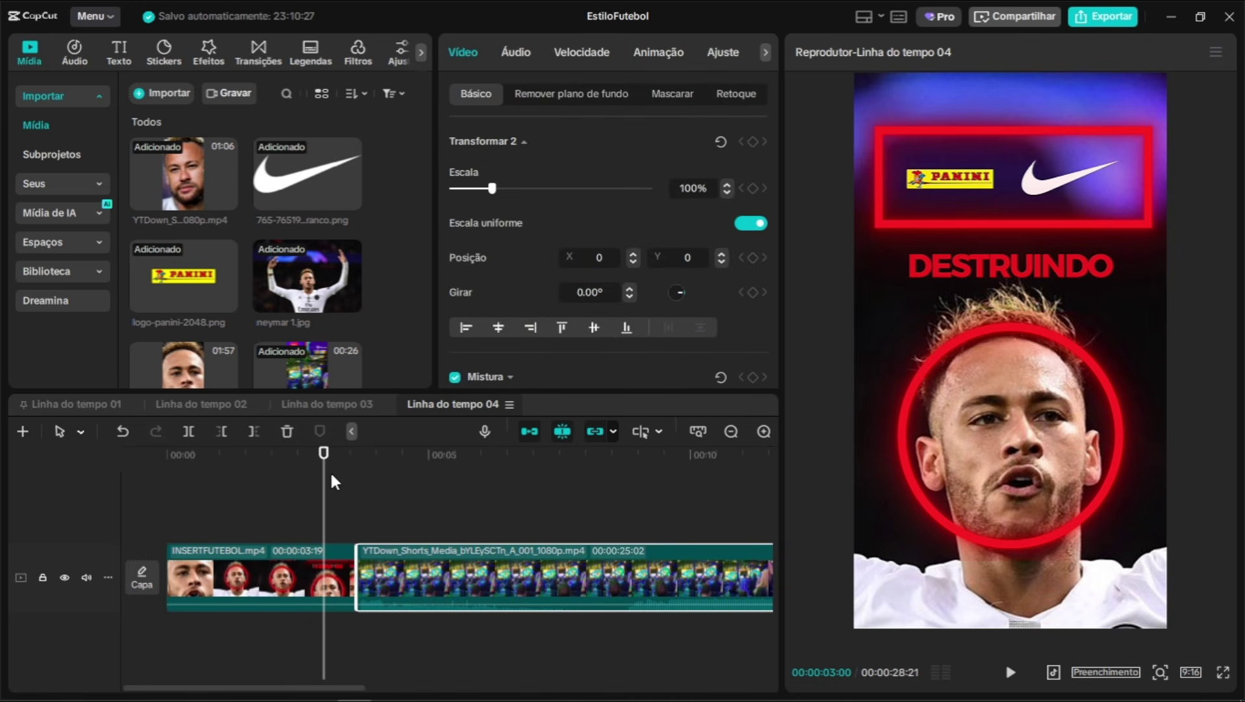
pyautogui.rightClick(434, 577)
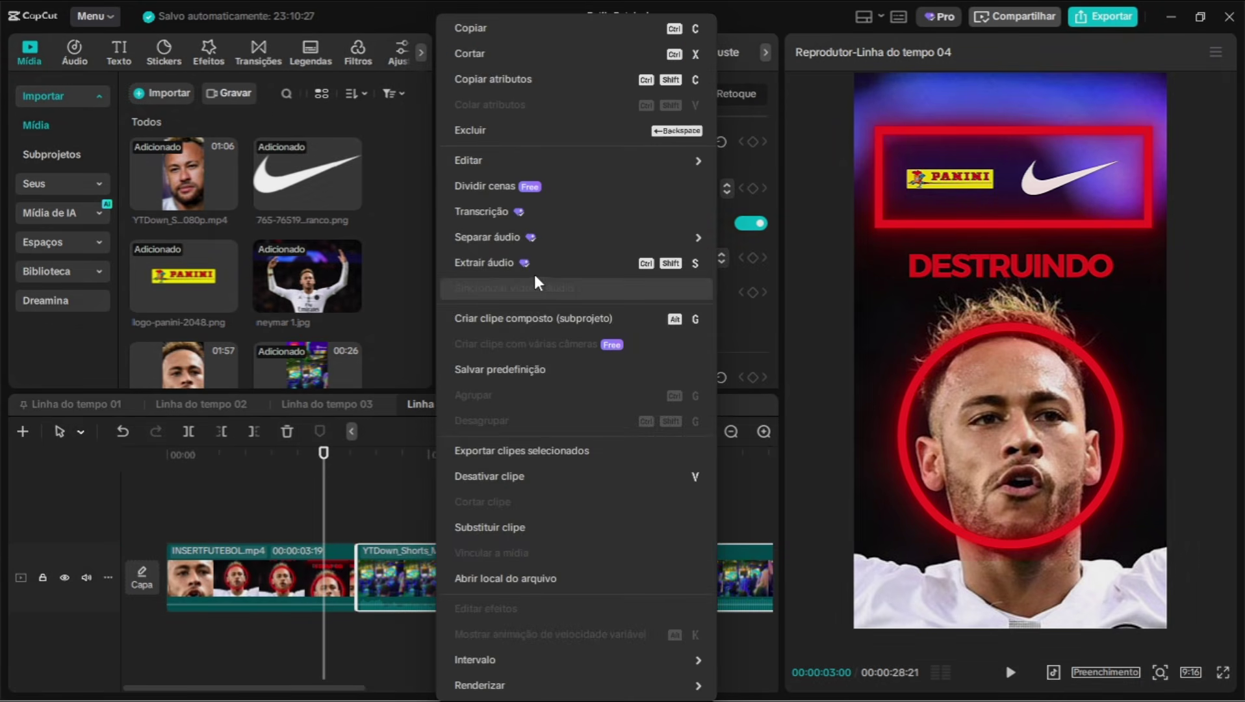
pyautogui.click(504, 262)
pyautogui.click(507, 612)
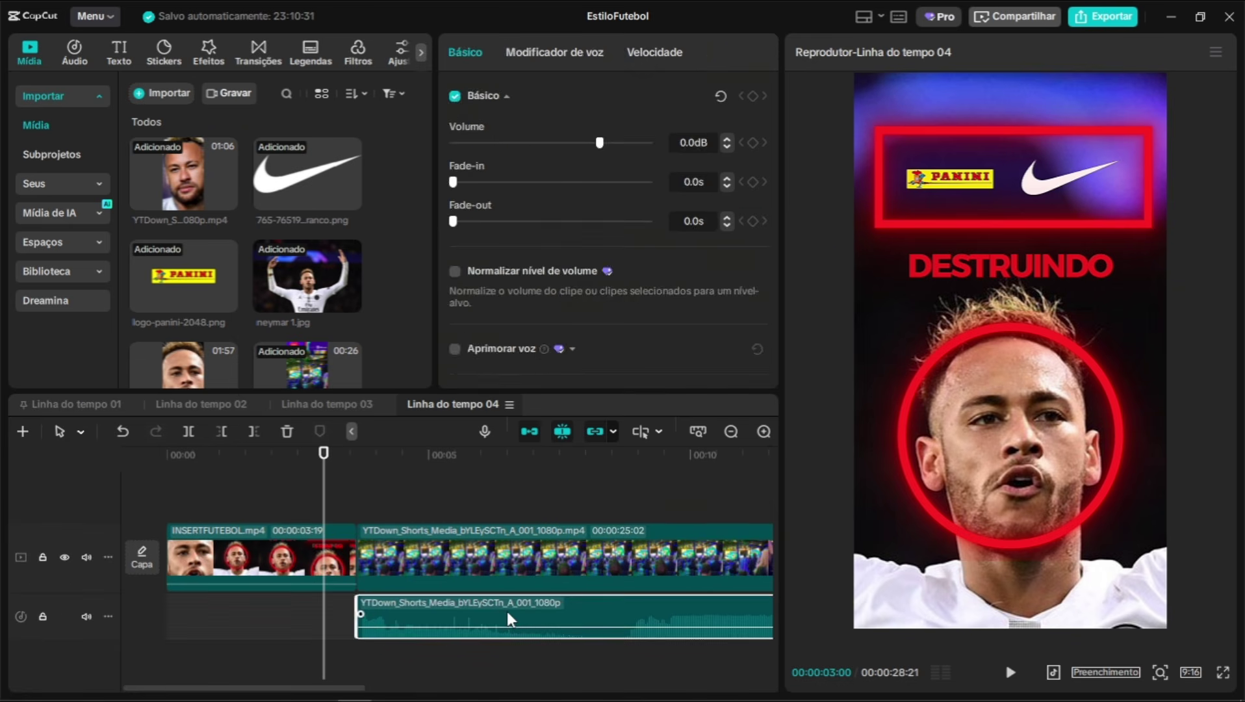
pyautogui.press('Delete')
# Scale the crowd clip up to 195%
pyautogui.moveTo(334, 448); pyautogui.dragTo(473, 458)
pyautogui.click(554, 573)
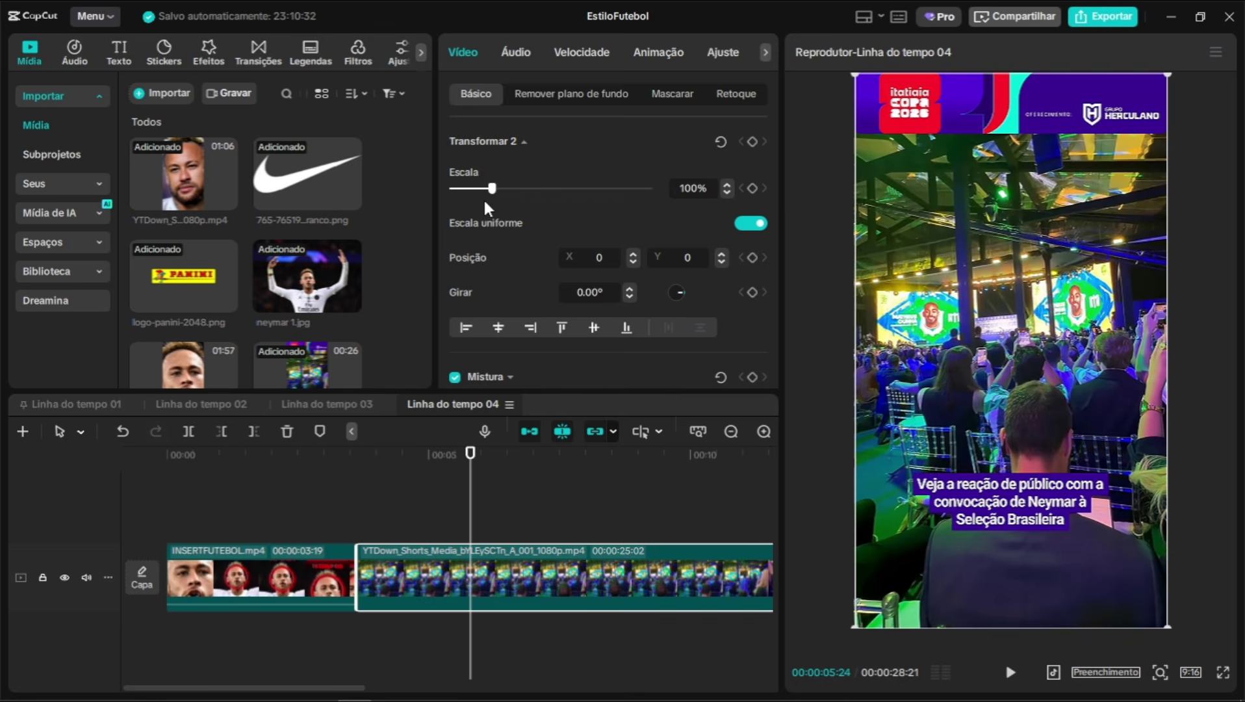
pyautogui.moveTo(490, 192); pyautogui.dragTo(528, 188)
# Trim the start of the crowd clip in two passes to a duration of 00:00:10:02
pyautogui.moveTo(491, 453); pyautogui.dragTo(690, 469)
pyautogui.scroll(-3, 525, 463)
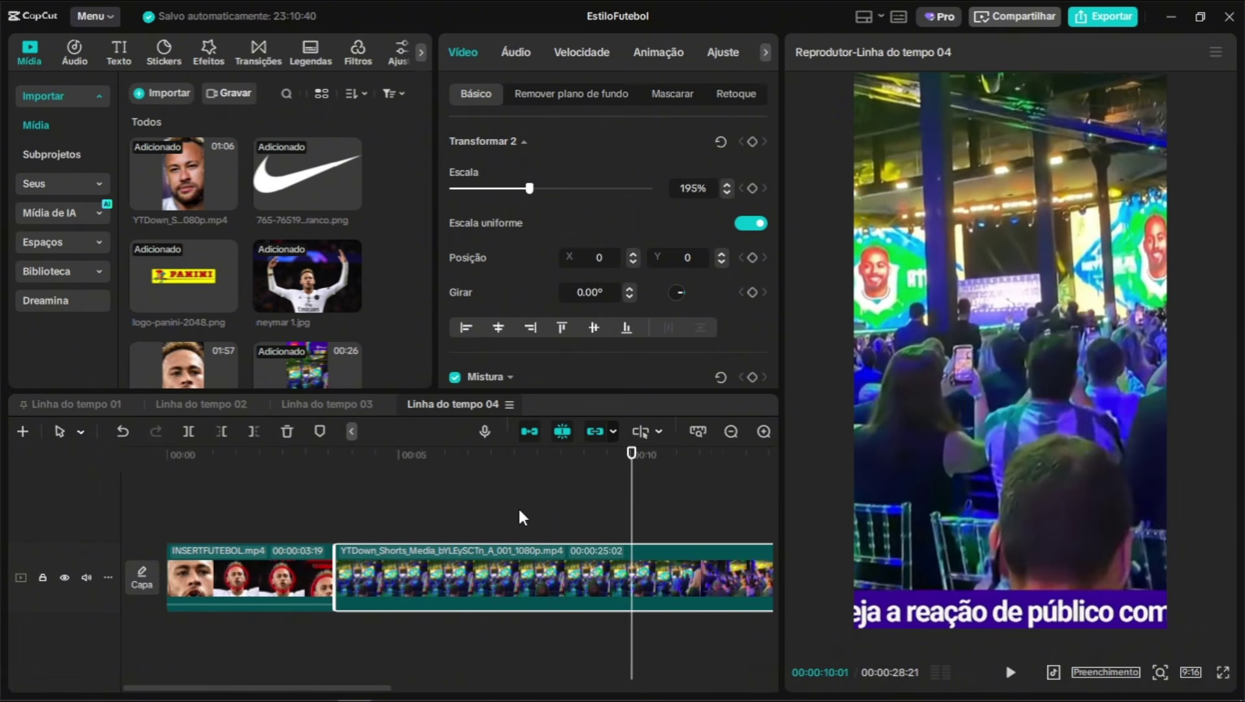
pyautogui.scroll(-2, 516, 498)
pyautogui.moveTo(486, 449); pyautogui.dragTo(574, 486)
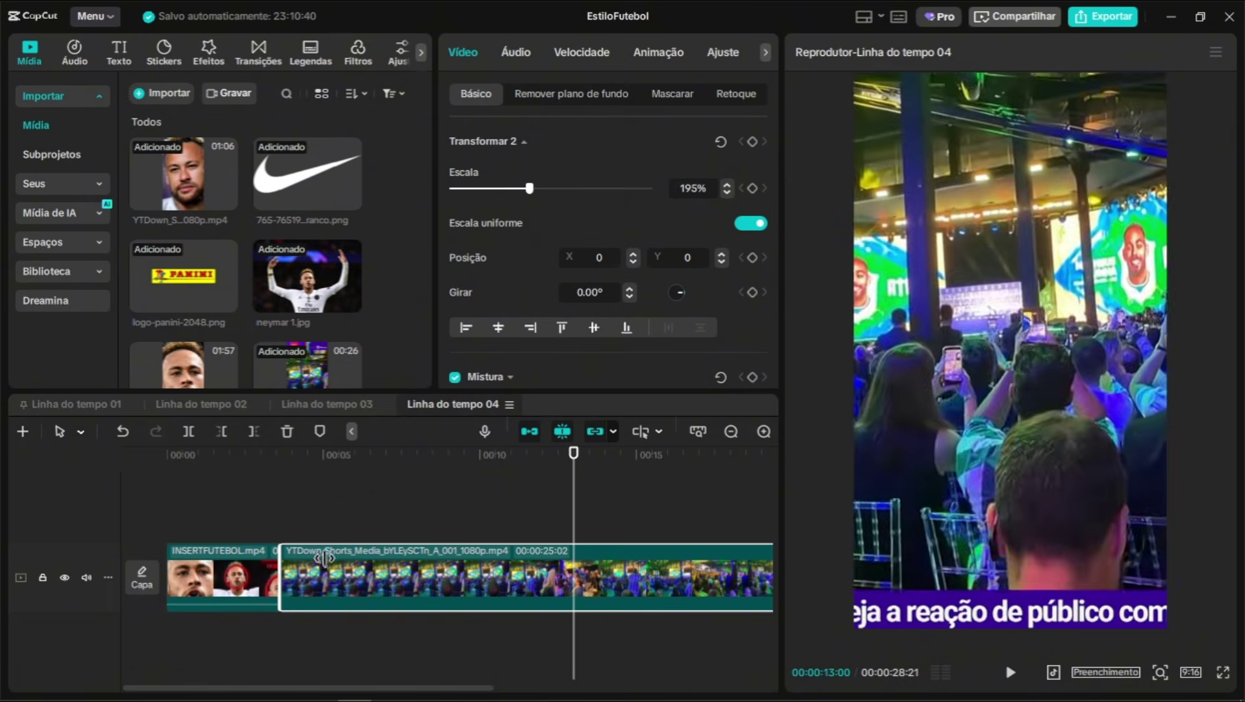
pyautogui.moveTo(286, 565); pyautogui.dragTo(579, 568)
pyautogui.moveTo(264, 478); pyautogui.dragTo(457, 492)
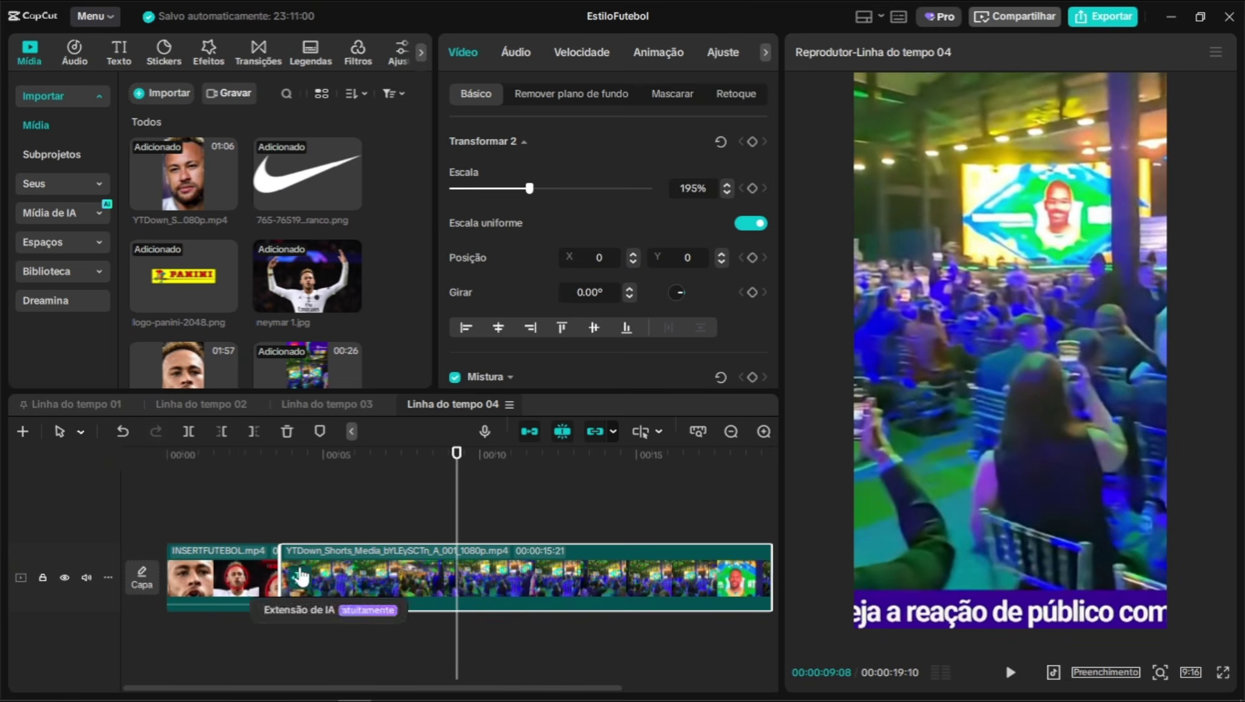
pyautogui.moveTo(281, 571); pyautogui.dragTo(458, 564)
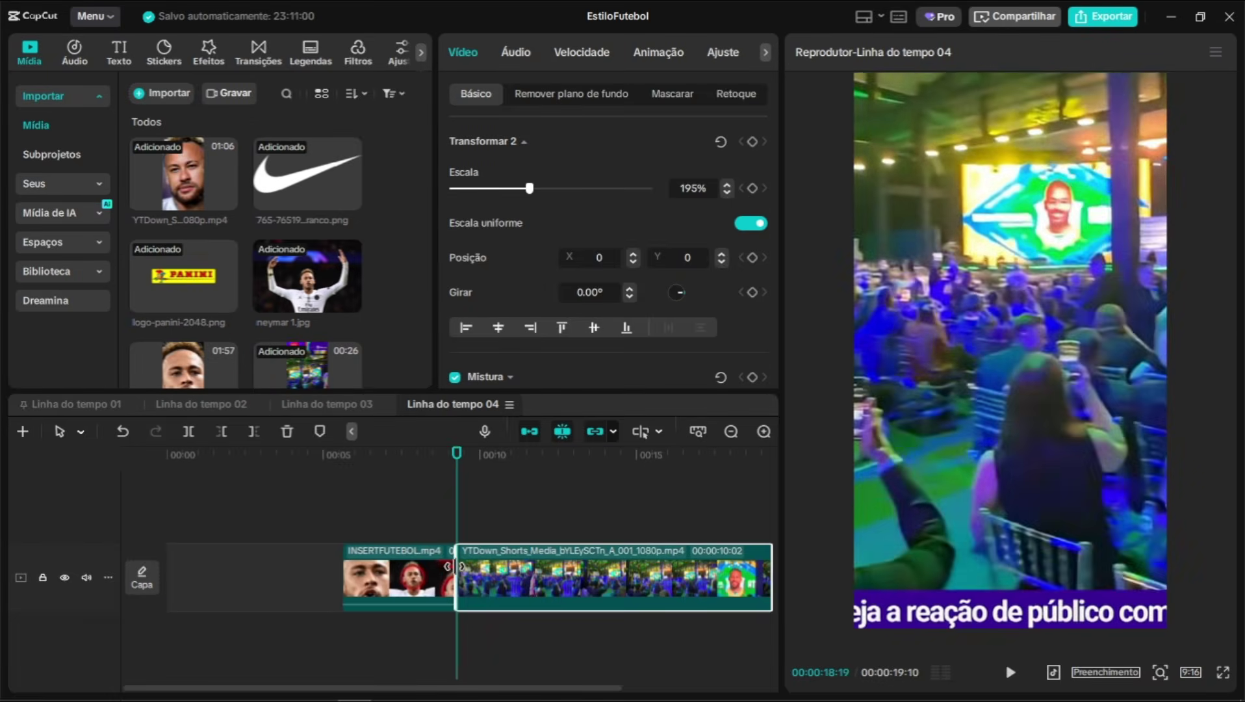
# Scale the crowd clip to 228% and shift it horizontally to X 133 at its first frame, 00:00:03:19
pyautogui.moveTo(530, 188); pyautogui.dragTo(543, 189)
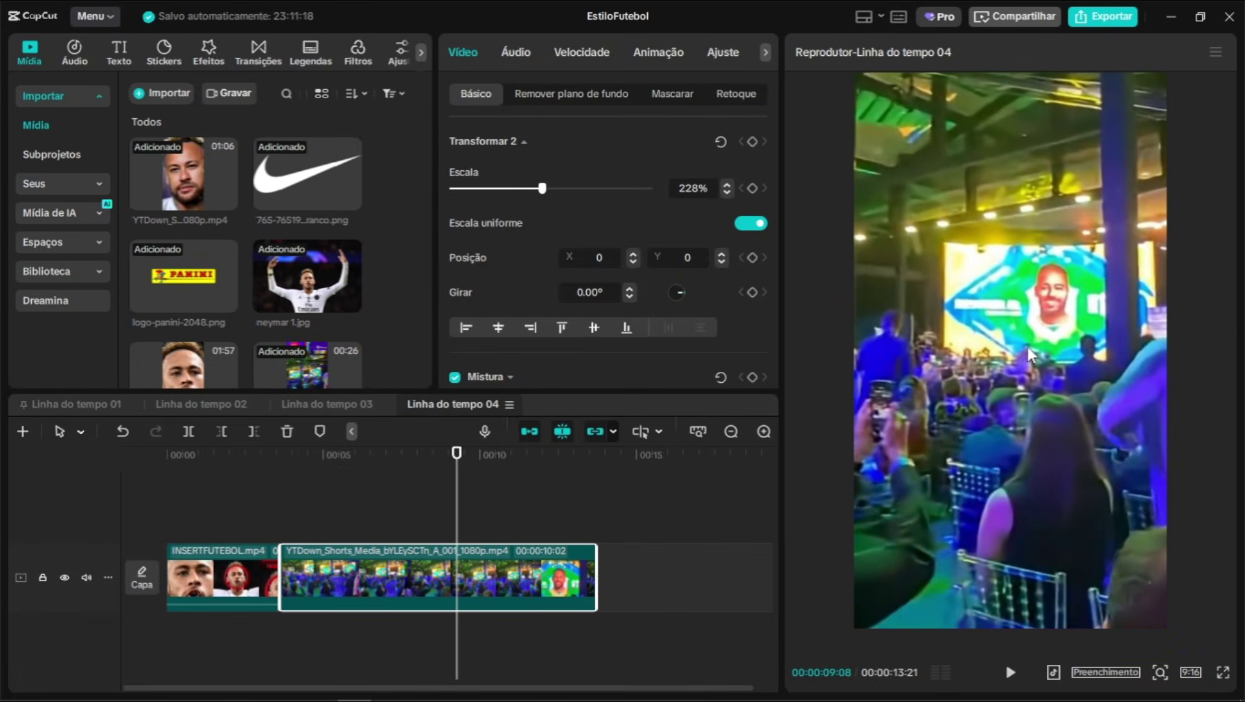
pyautogui.moveTo(1027, 346); pyautogui.dragTo(975, 346)
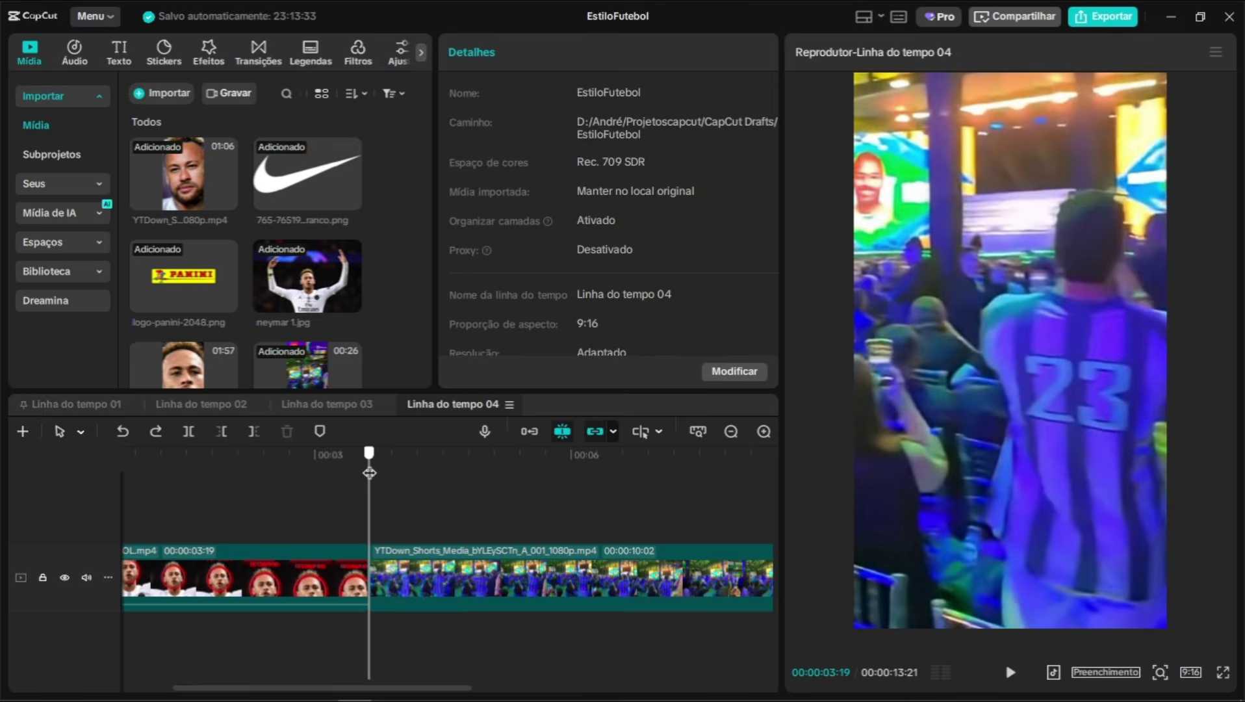
pyautogui.click(407, 562)
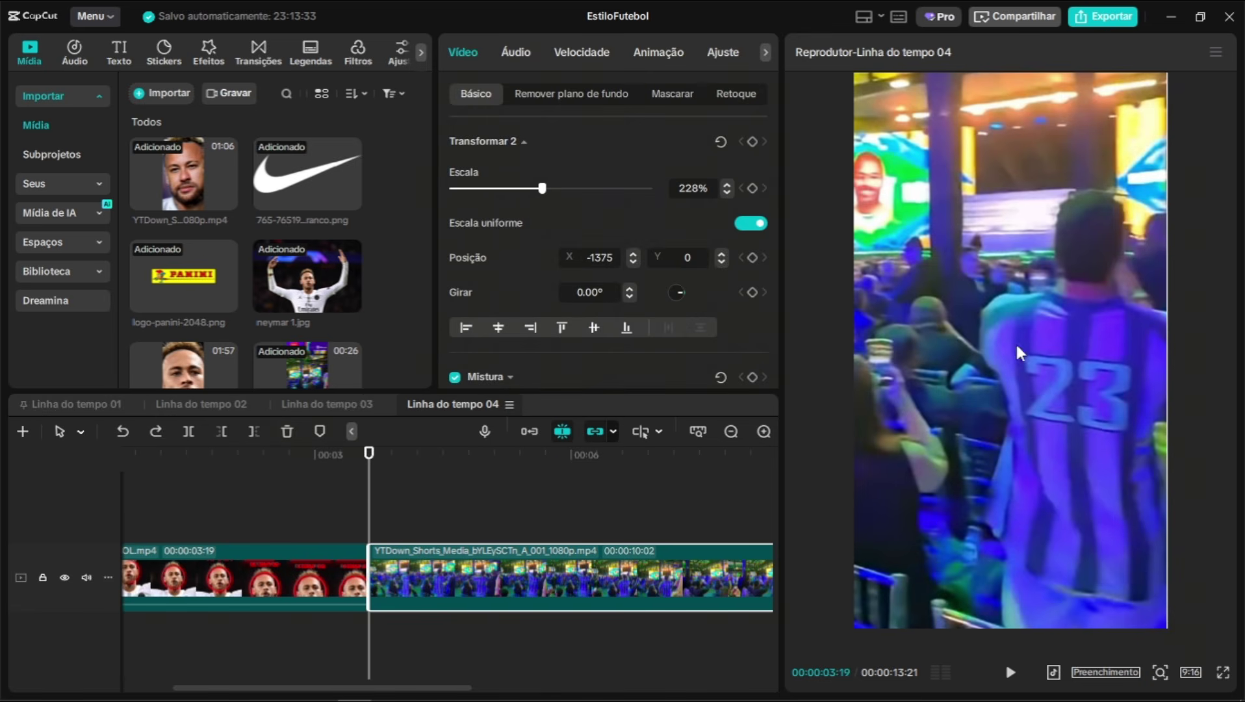
pyautogui.moveTo(946, 370); pyautogui.dragTo(1161, 356)
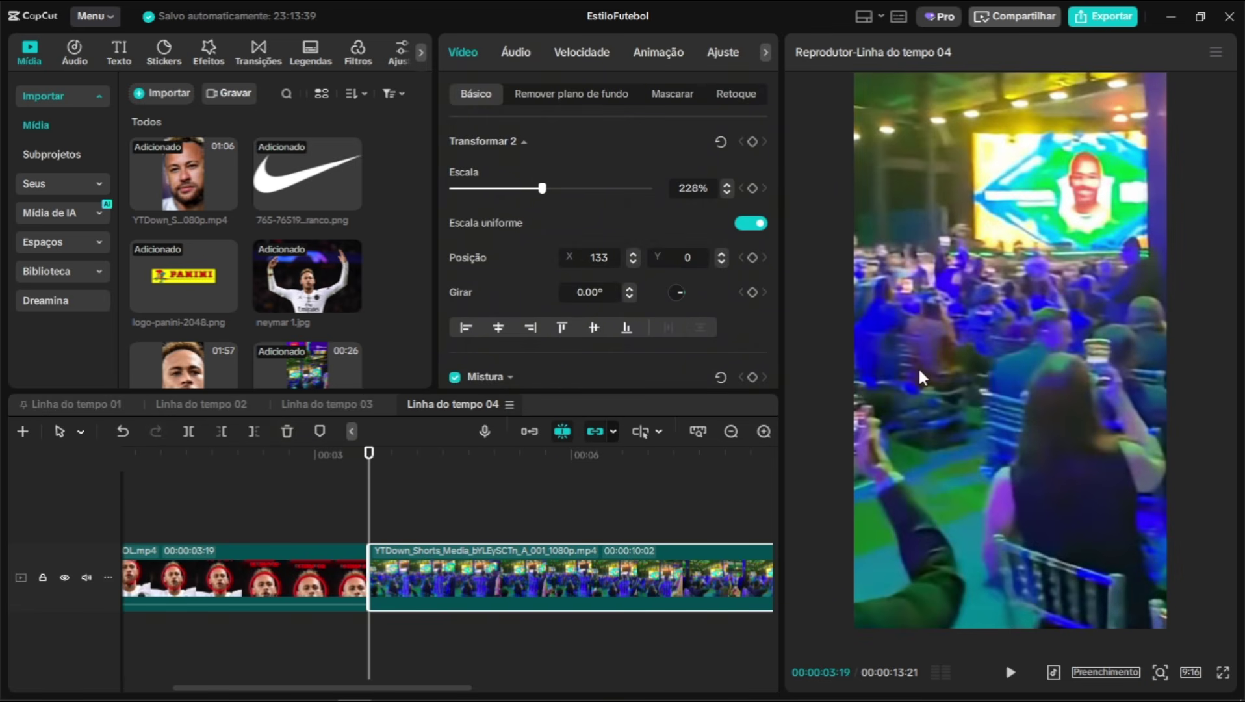
pyautogui.moveTo(917, 365); pyautogui.dragTo(1023, 370)
pyautogui.hotkey('ctrl', 'z')
pyautogui.moveTo(368, 472)
pyautogui.mouseDown()
pyautogui.moveTo(308, 473)
pyautogui.moveTo(380, 476)
pyautogui.mouseUp()
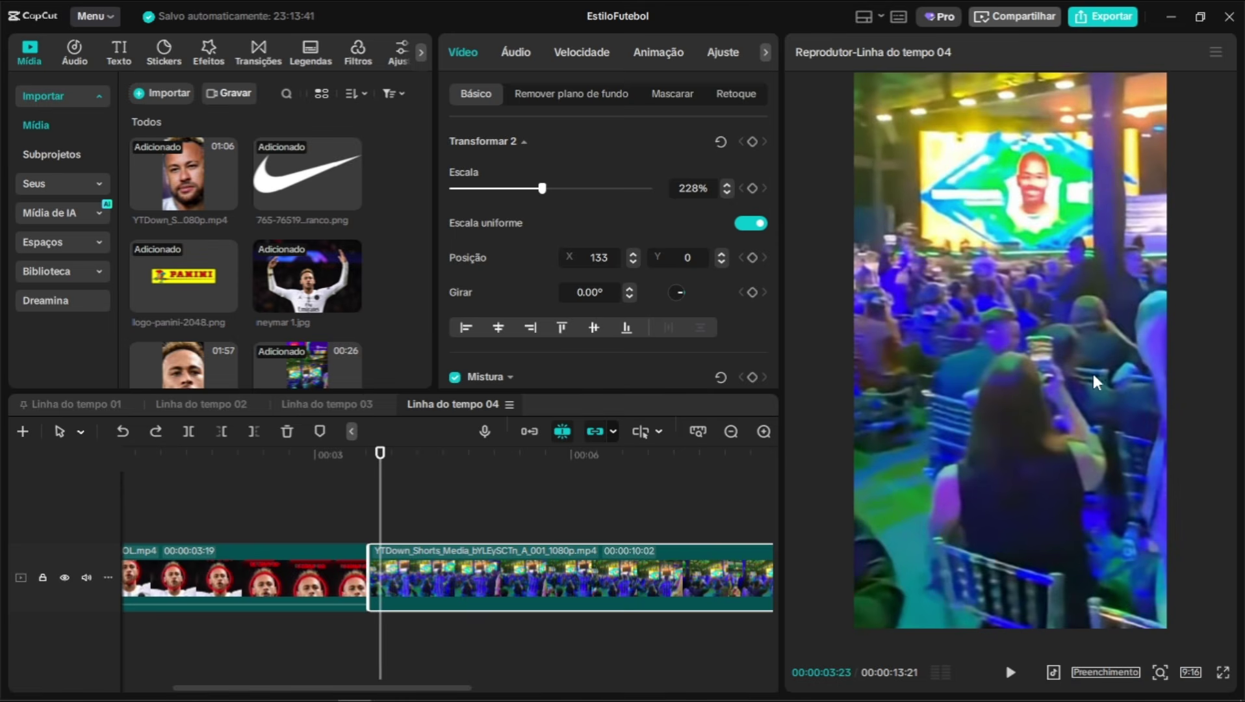
pyautogui.moveTo(1093, 370); pyautogui.dragTo(753, 404)
pyautogui.hotkey('ctrl', 'z')
# Keyframe the crowd clip's position from X 133 at its start to X -1319 at 00:00:04:19 and preview the move
pyautogui.moveTo(381, 468); pyautogui.dragTo(371, 468)
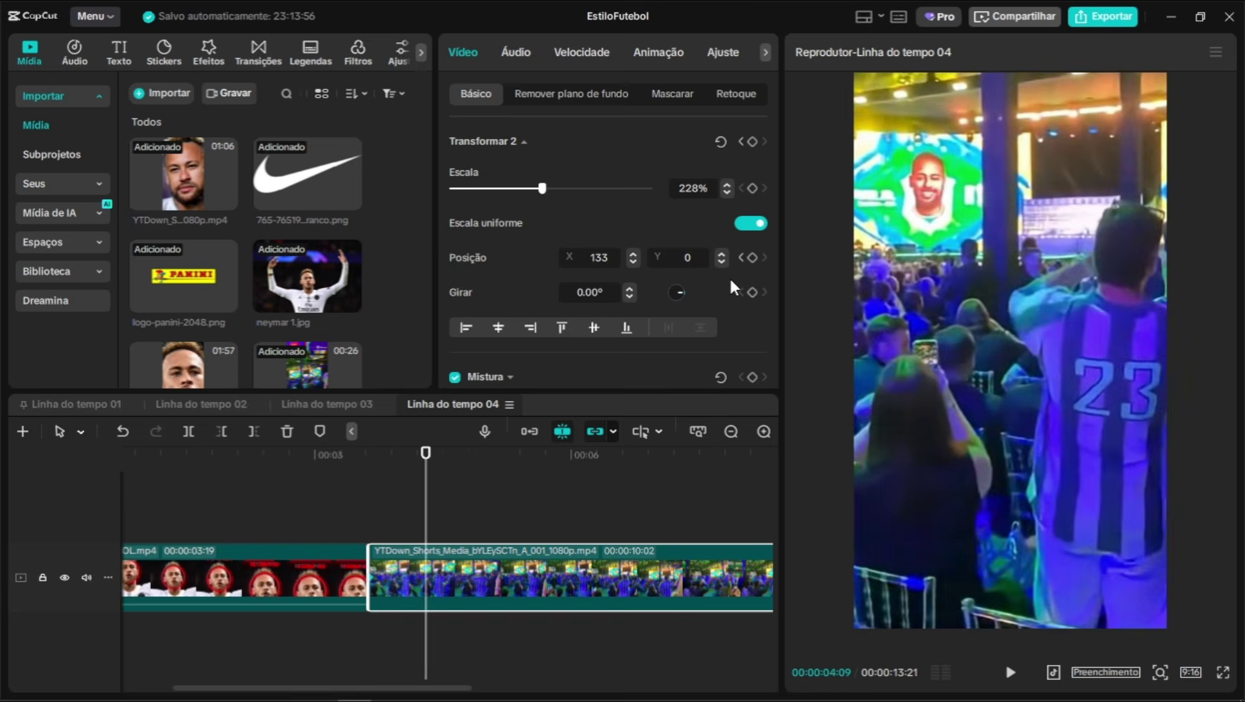
pyautogui.moveTo(1059, 325); pyautogui.dragTo(874, 331)
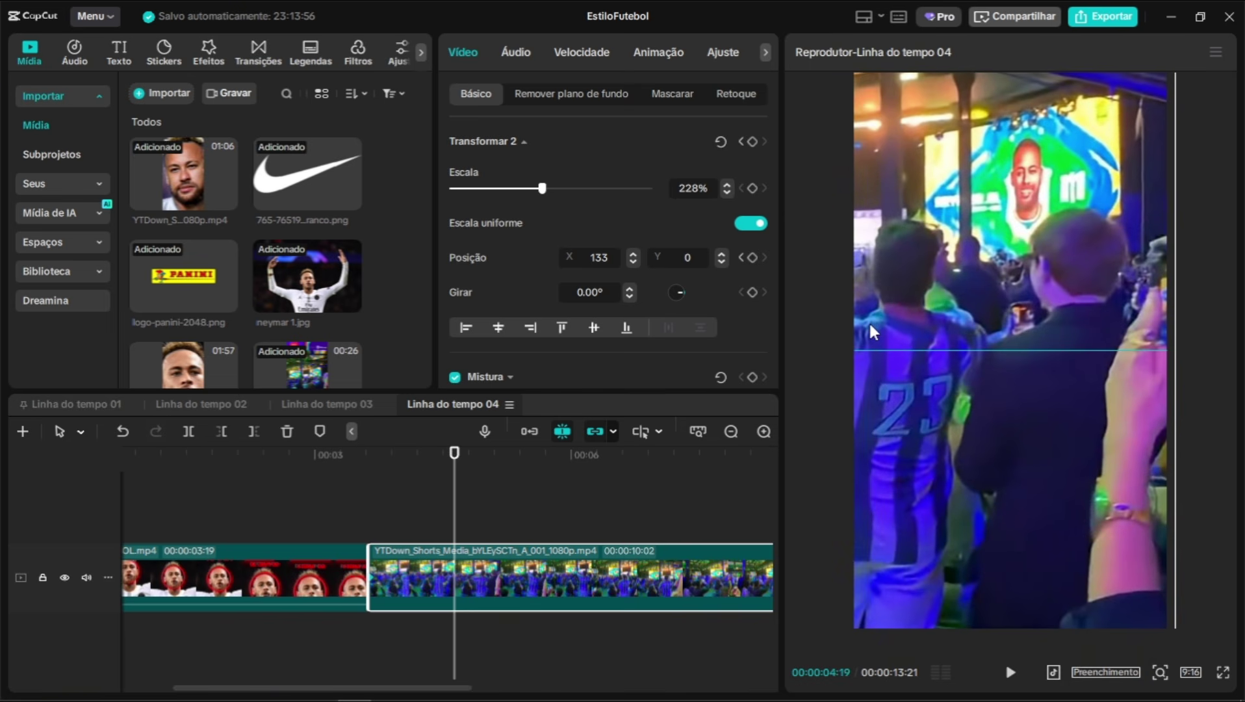
pyautogui.moveTo(453, 474); pyautogui.dragTo(420, 489)
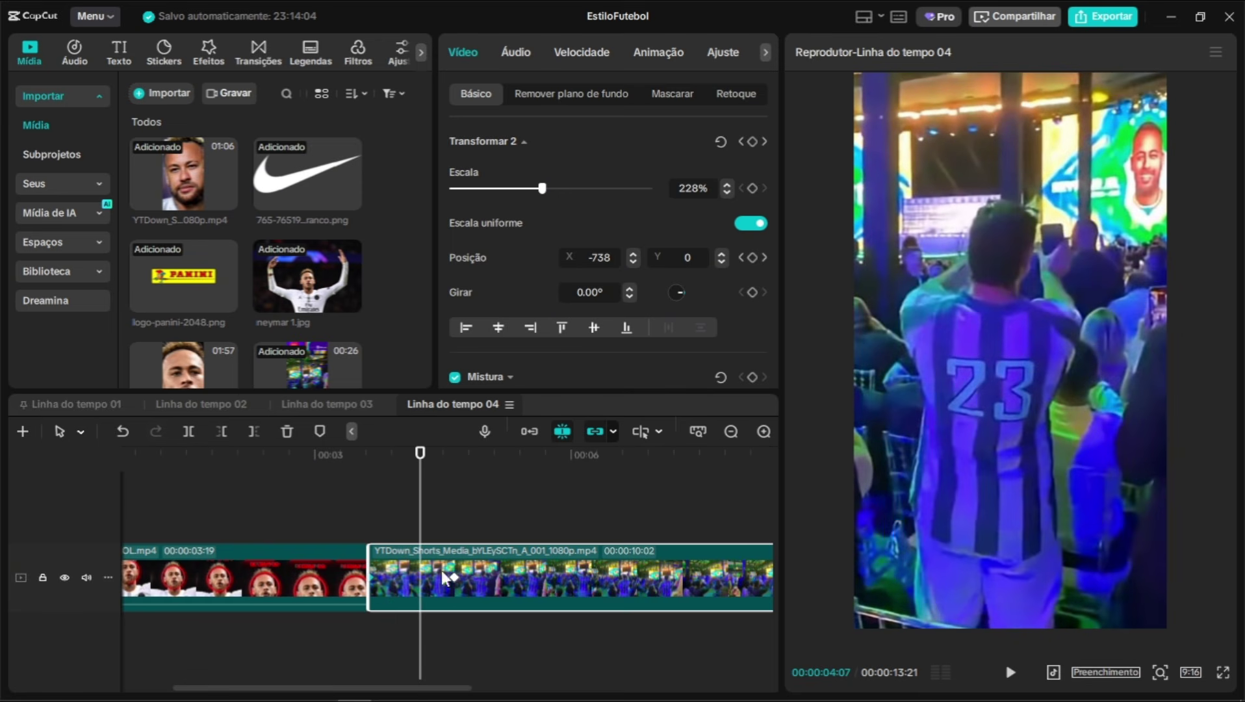
# Show the crowd clip's variable speed animation graph, apply the Saída cúbica curve to its X movement, and hide the graph
pyautogui.rightClick(601, 588)
pyautogui.click(648, 635)
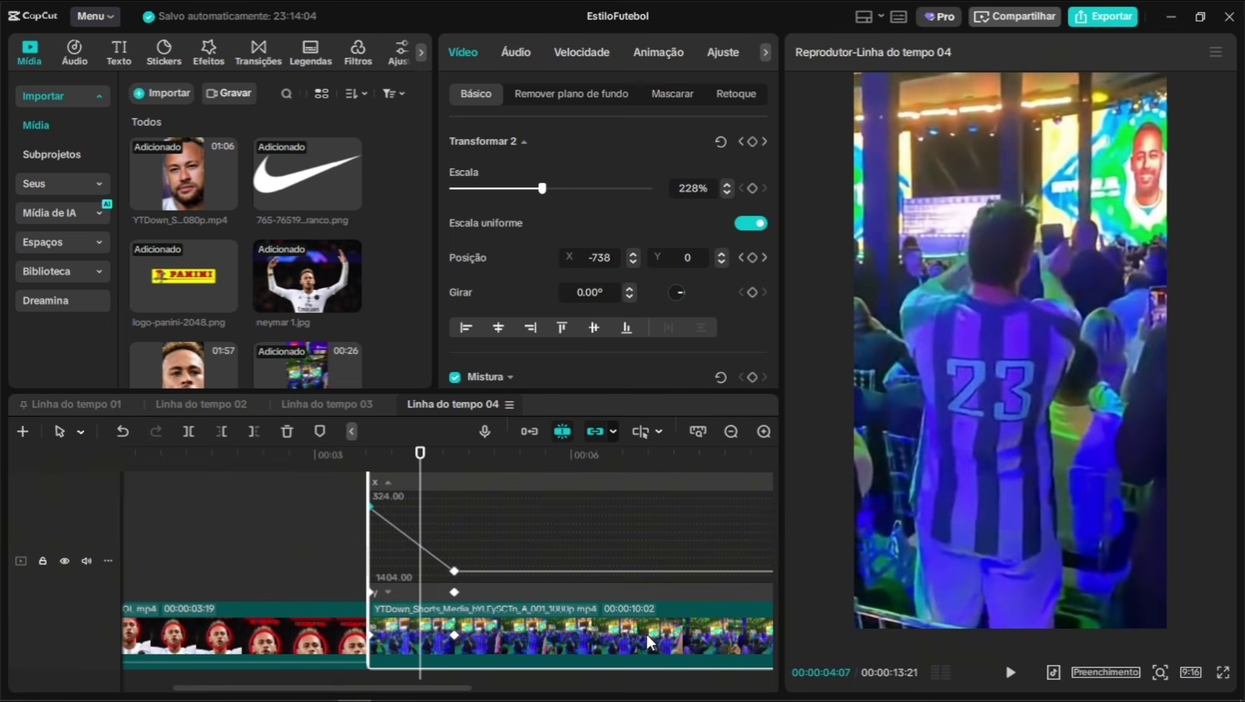
pyautogui.rightClick(422, 549)
pyautogui.click(491, 581)
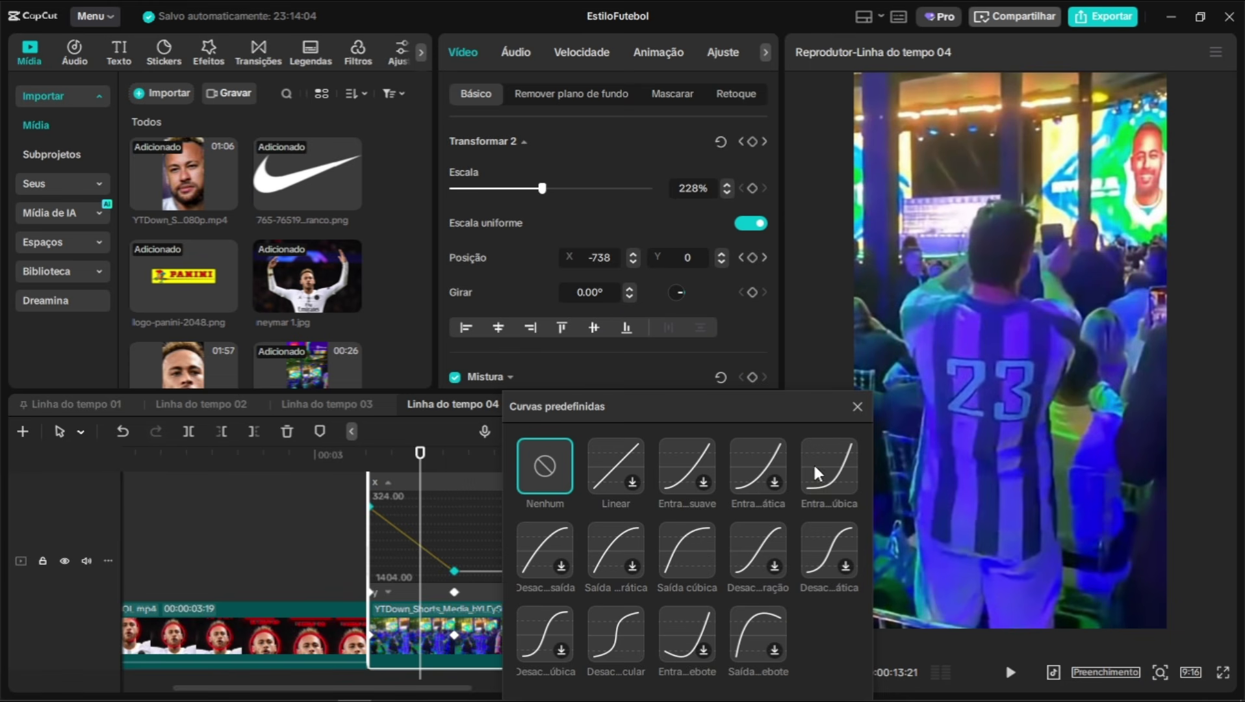
pyautogui.click(689, 545)
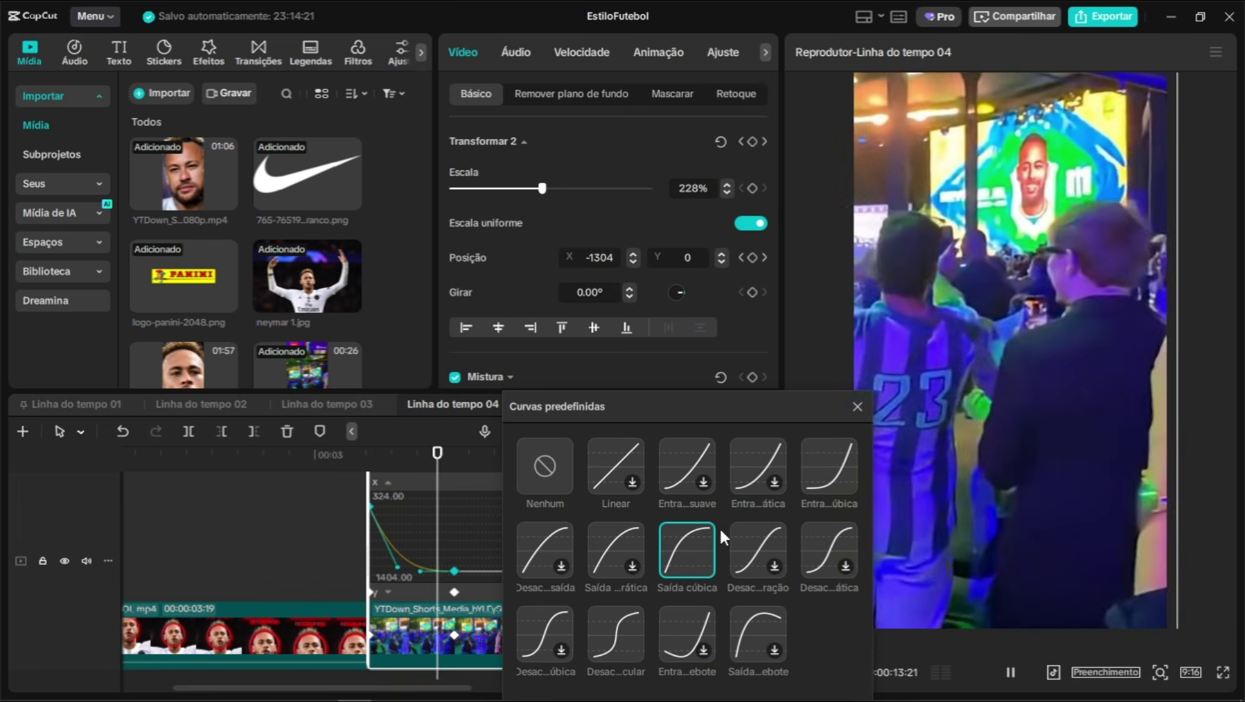
pyautogui.click(857, 406)
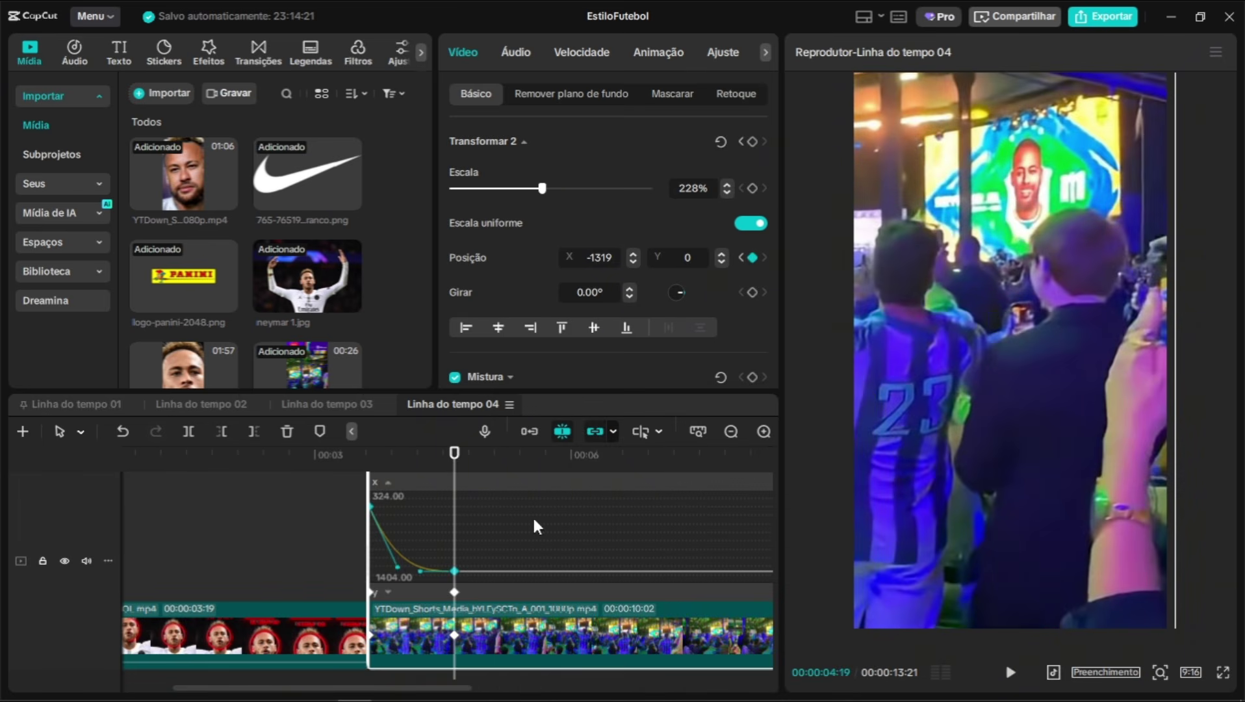
pyautogui.rightClick(514, 640)
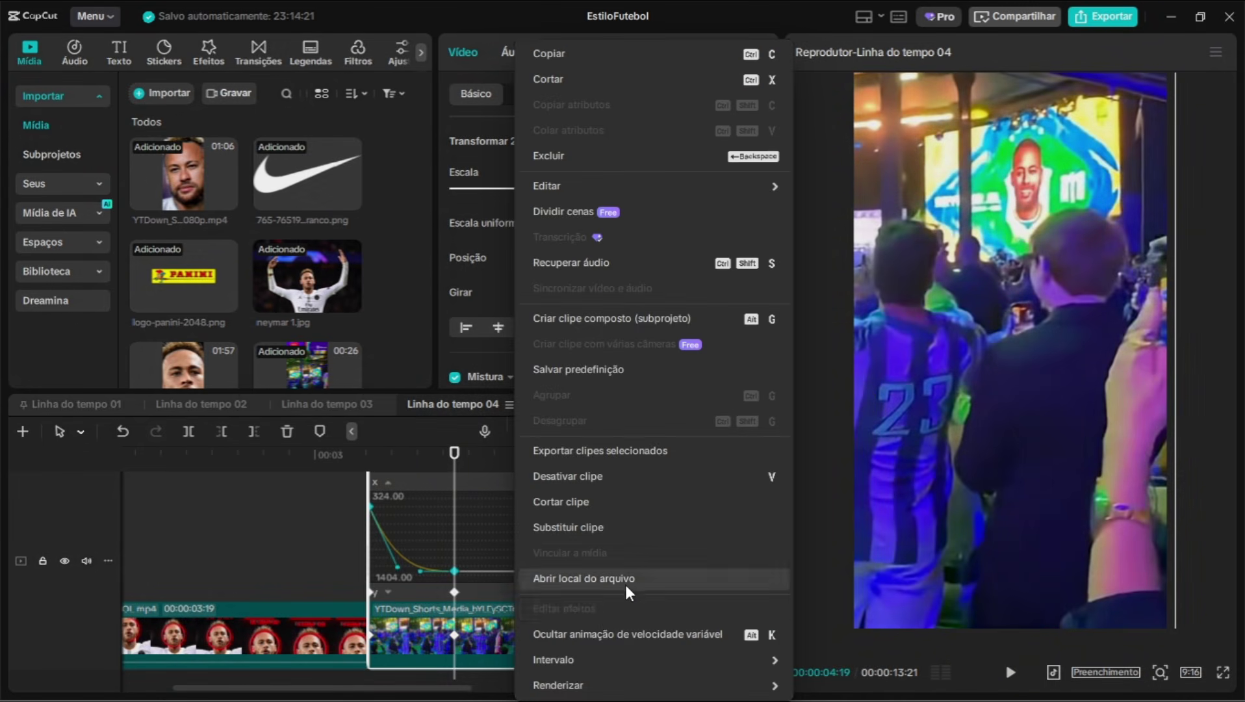
pyautogui.click(595, 633)
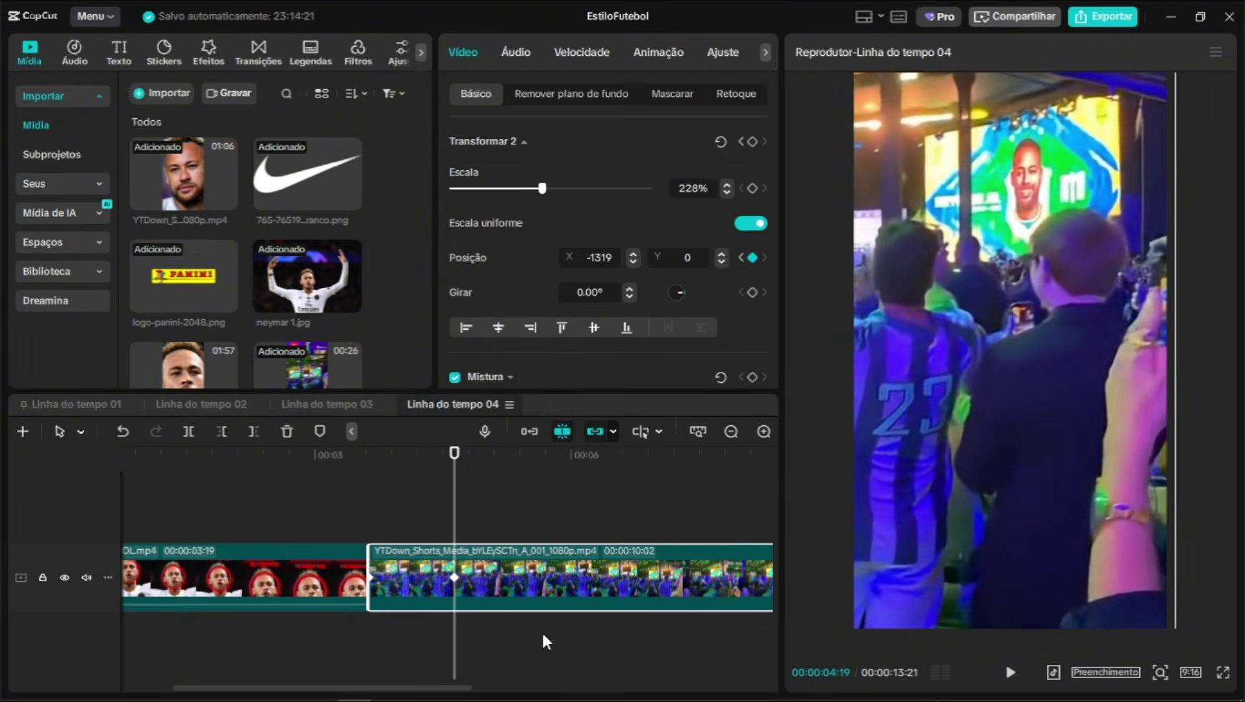
# Turn the crowd clip into a compound clip and trim its start to a duration of 00:00:09:21
pyautogui.rightClick(541, 585)
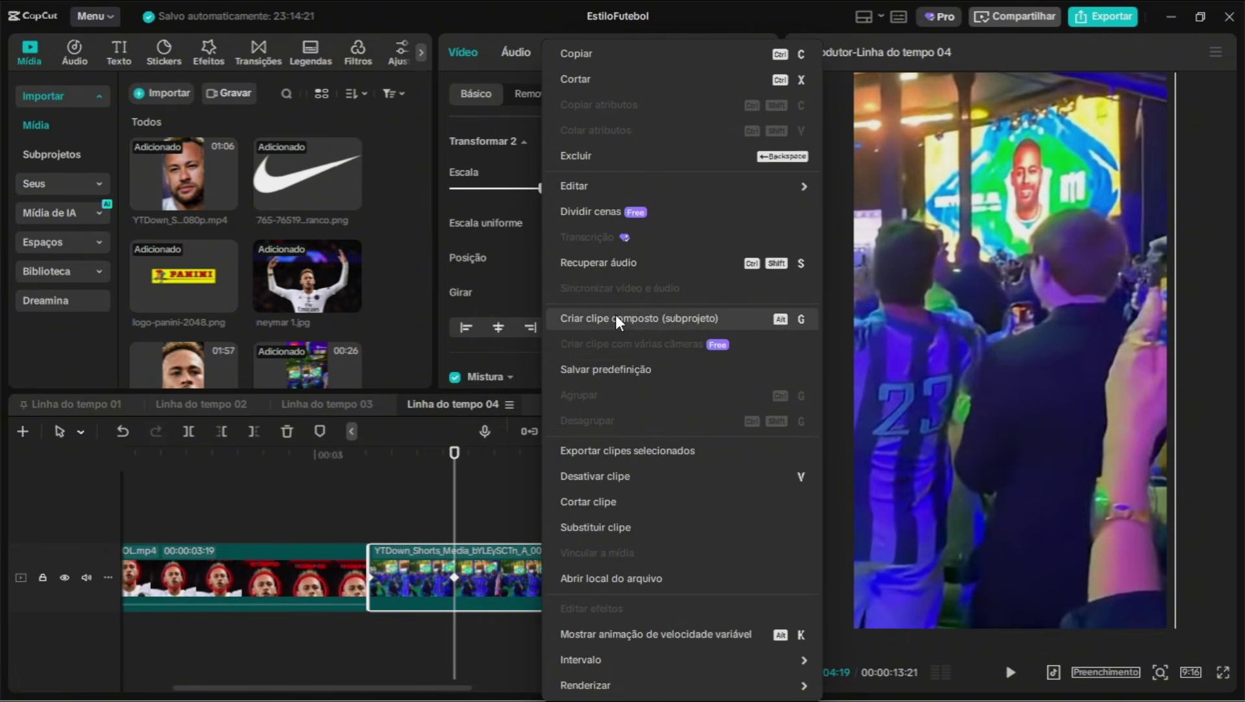
pyautogui.click(633, 324)
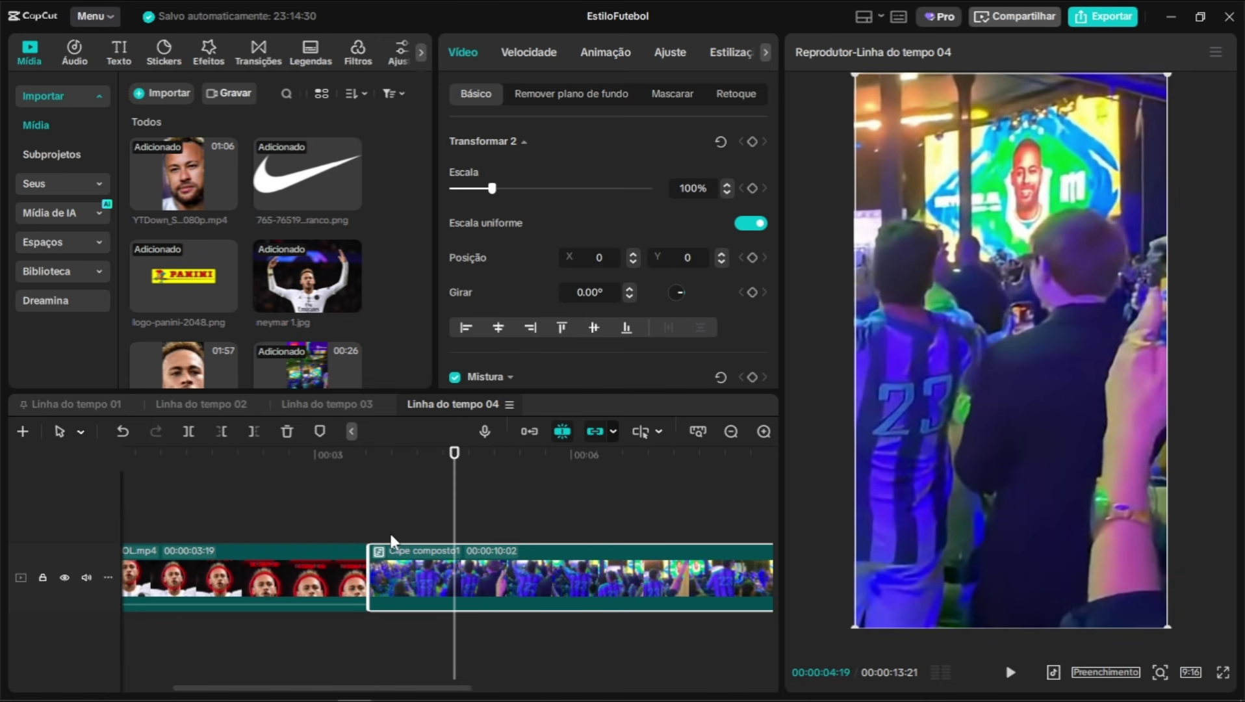
pyautogui.scroll(2, 380, 584)
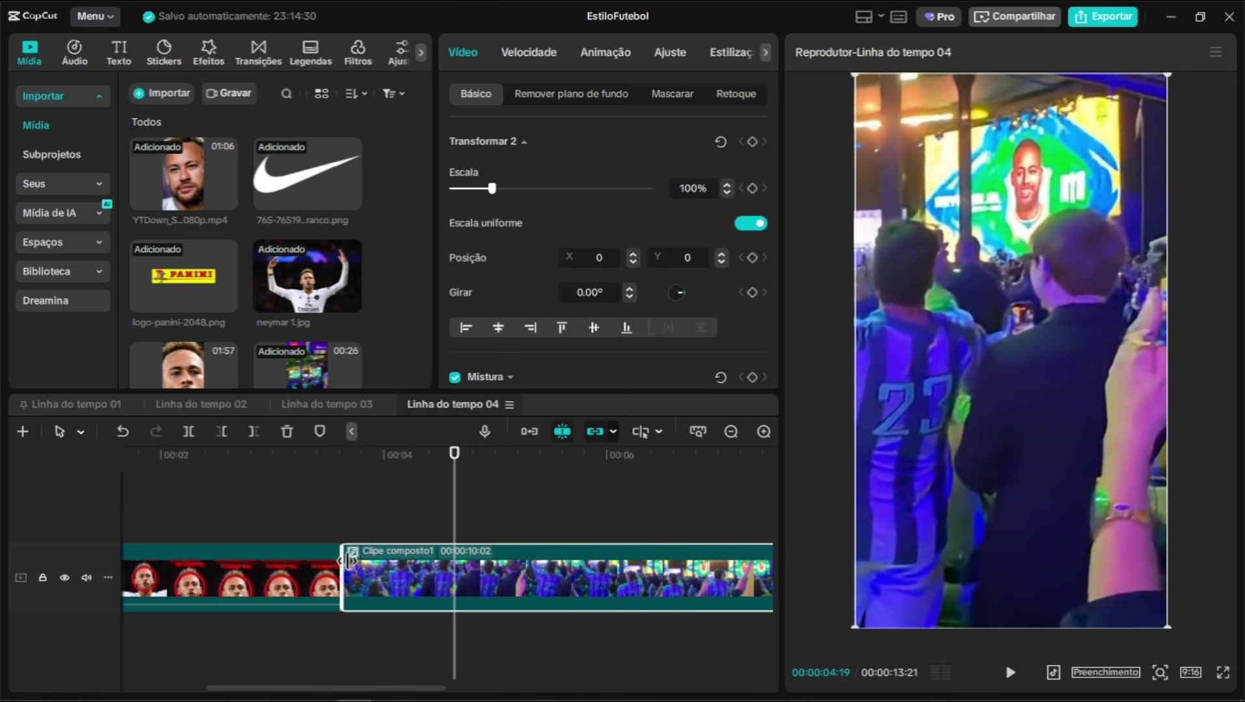
pyautogui.moveTo(346, 559); pyautogui.dragTo(380, 569)
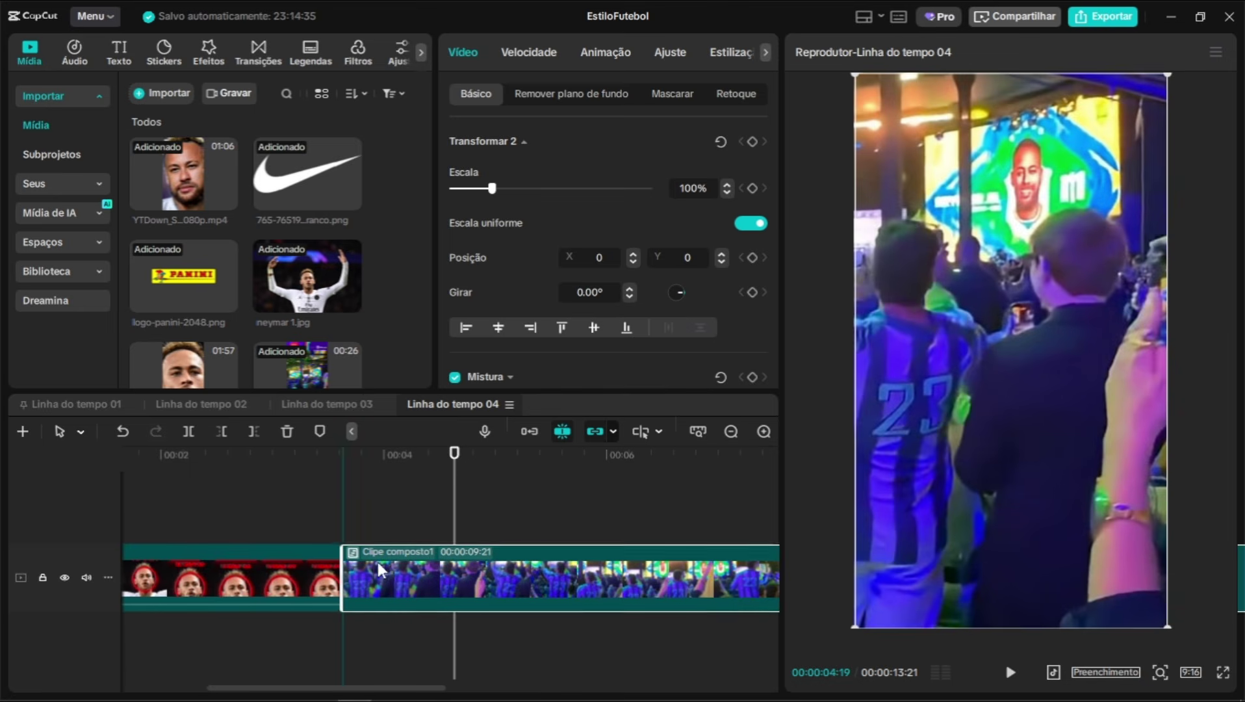
# Adjust the compound clip's start to a duration of 00:00:09:22 while playing back the cut after INSERTFUTEBOL.mp4
pyautogui.moveTo(325, 453); pyautogui.dragTo(287, 500)
pyautogui.press('space')
pyautogui.press('space')
pyautogui.moveTo(344, 585); pyautogui.dragTo(337, 584)
pyautogui.moveTo(344, 585); pyautogui.dragTo(348, 583)
pyautogui.click(307, 469)
pyautogui.press('space')
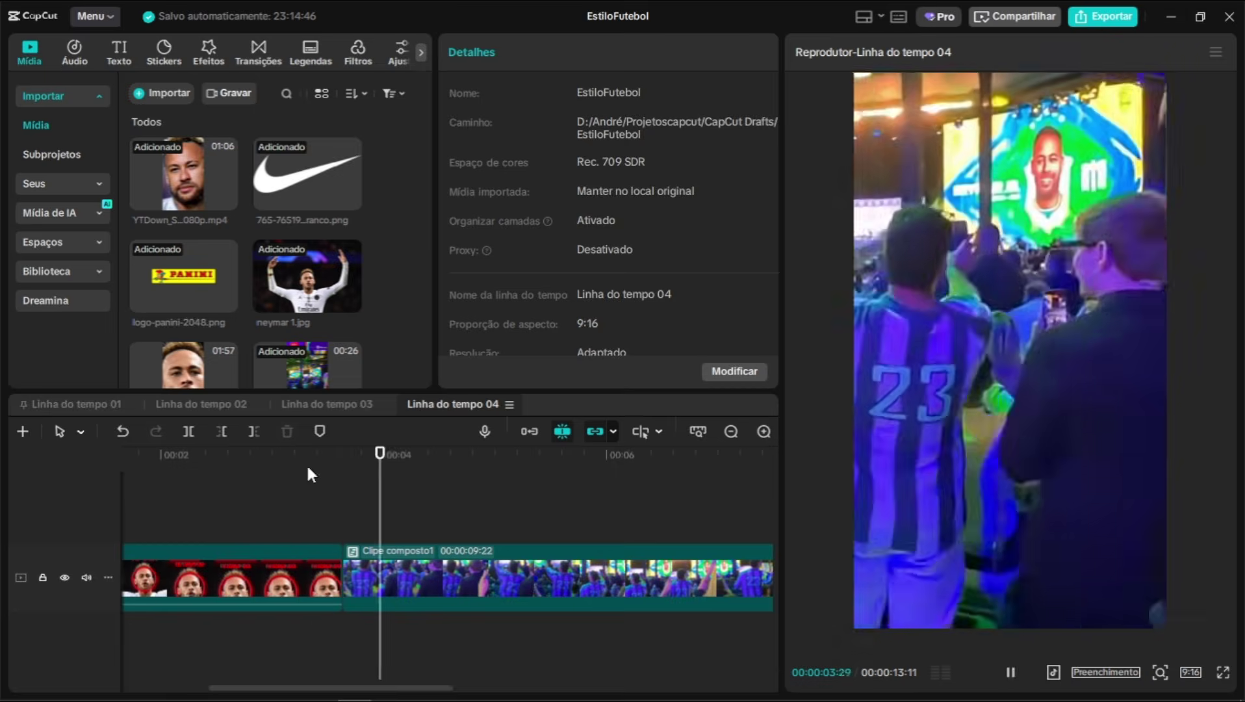
# Replay and scrub across the cut between INSERTFUTEBOL.mp4 and the compound clip to check its starting frame
pyautogui.click(211, 467)
pyautogui.press('space')
pyautogui.moveTo(325, 466); pyautogui.dragTo(325, 496)
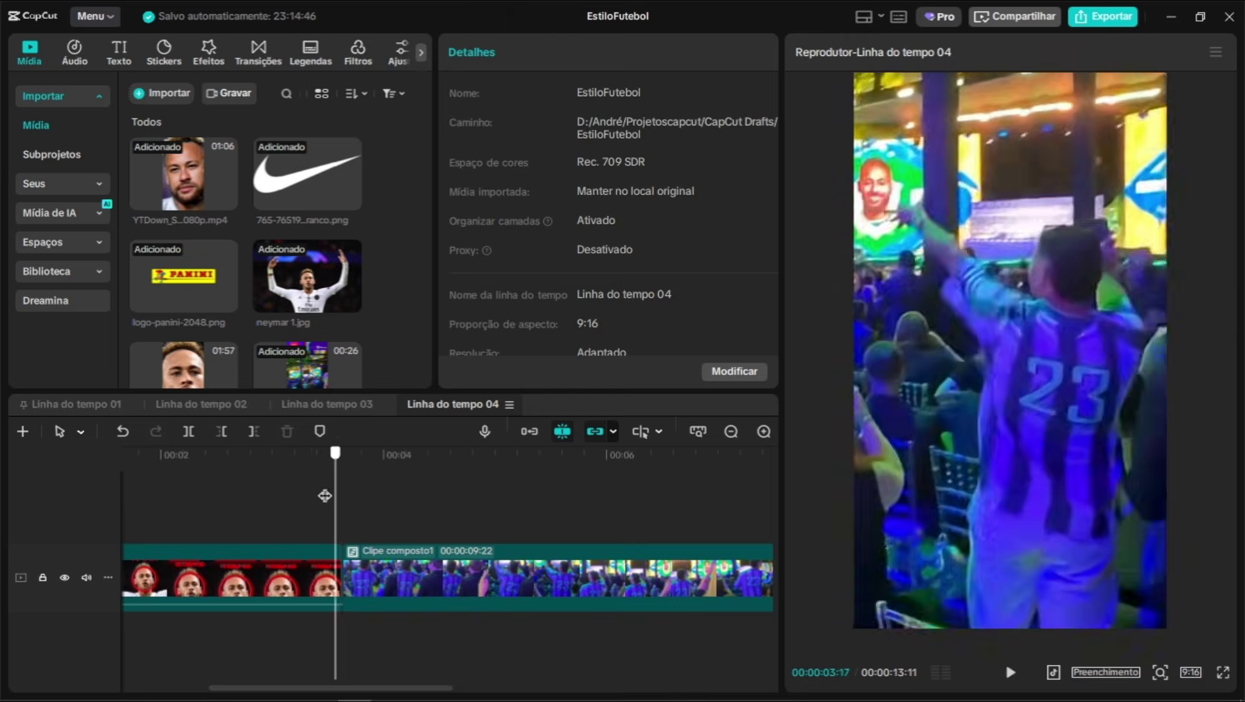
pyautogui.moveTo(348, 578); pyautogui.dragTo(355, 579)
pyautogui.scroll(2, 368, 572)
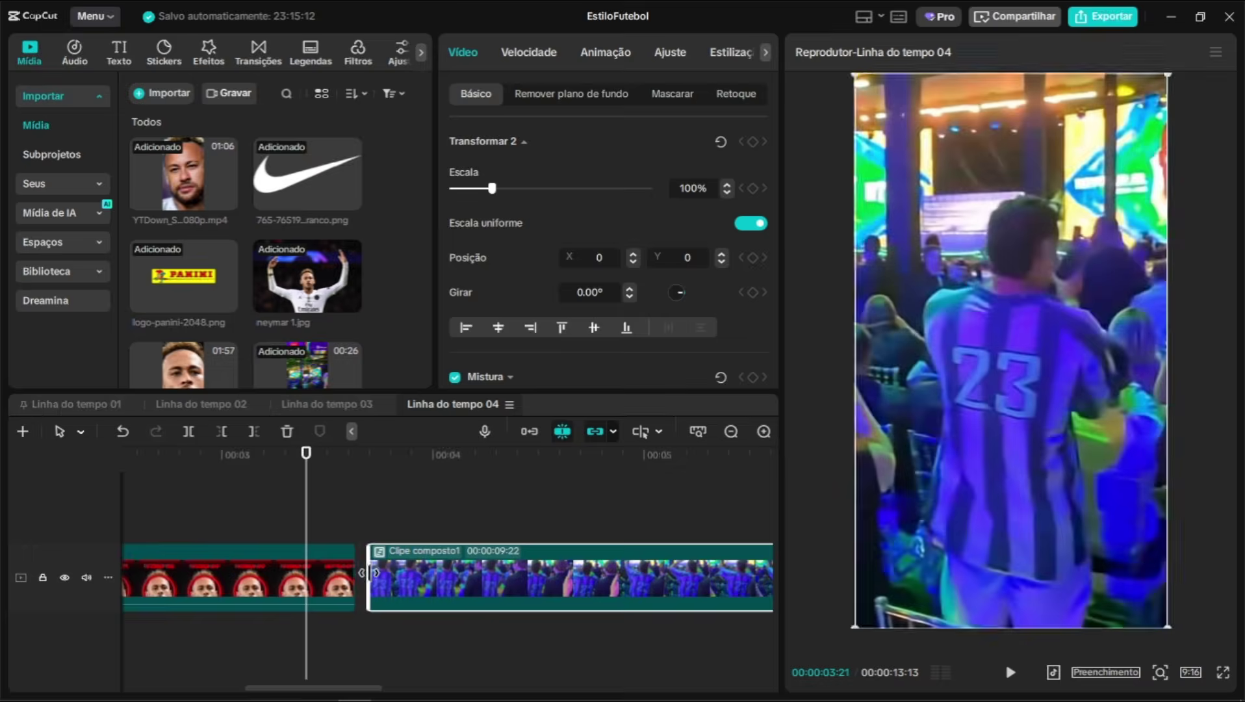
pyautogui.click(320, 478)
pyautogui.scroll(-3, 319, 478)
pyautogui.scroll(3, 429, 480)
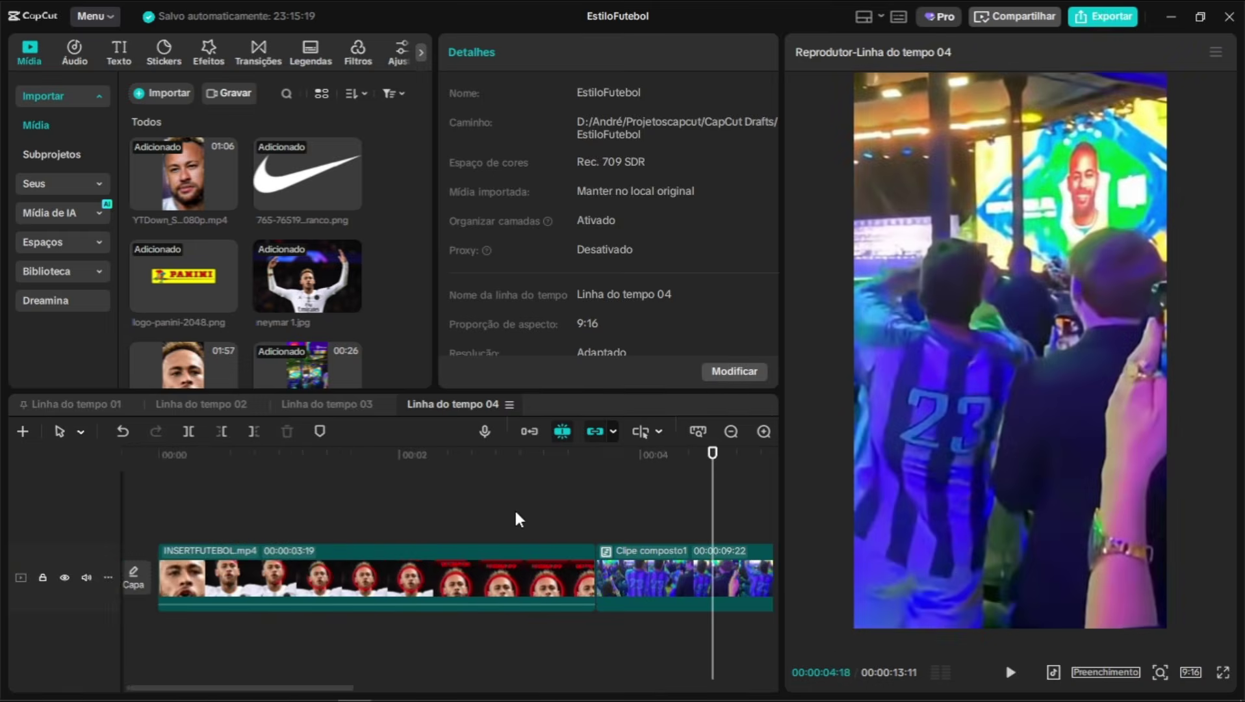
# Play Linha do tempo 04 from its beginning and compare it with the version in Linha do tempo 03
pyautogui.click(183, 503)
pyautogui.press('space')
pyautogui.click(327, 403)
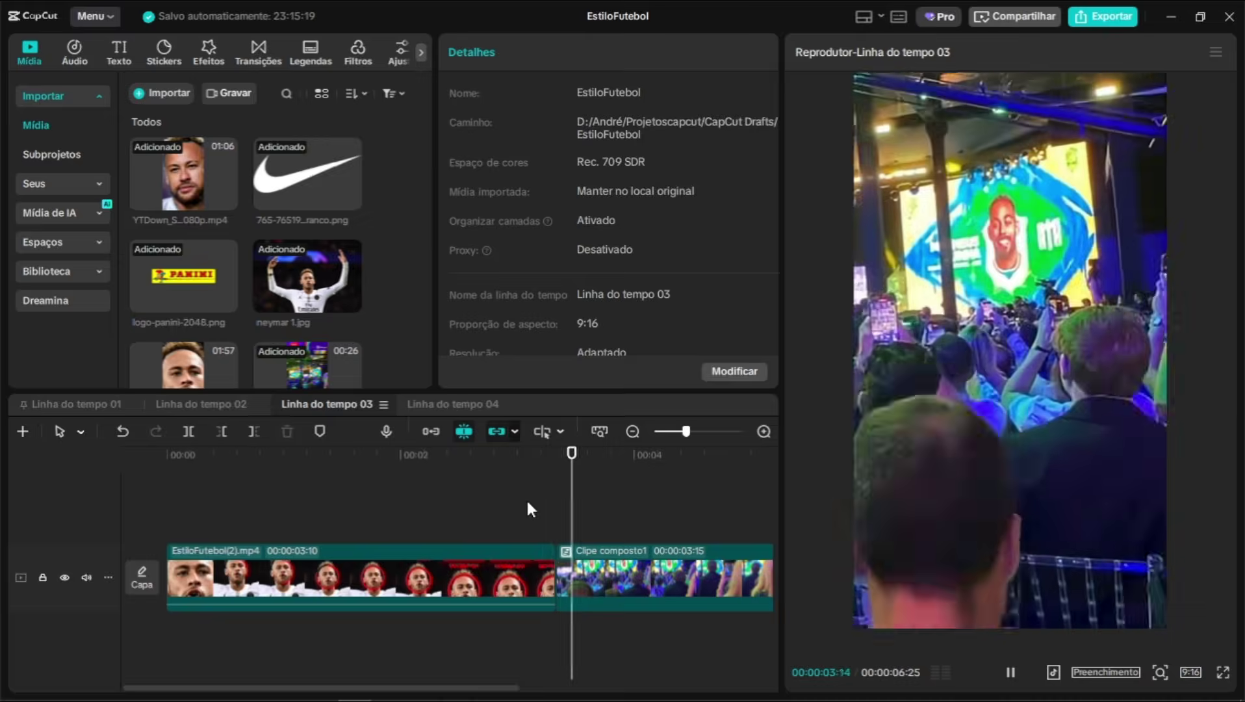
pyautogui.click(453, 404)
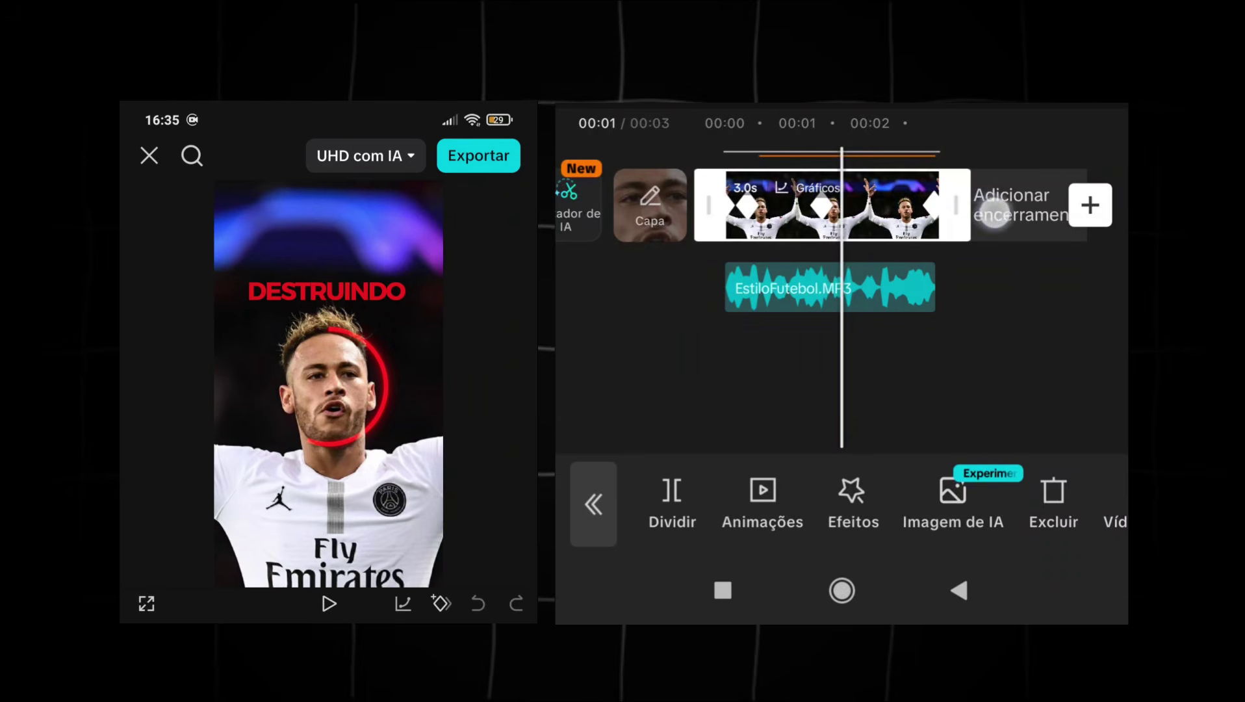
# In the CapCut mobile app, extend the main photo clip to 8.2 s and lengthen the overlay photo copy beneath it
pyautogui.moveTo(994, 212); pyautogui.dragTo(934, 241)
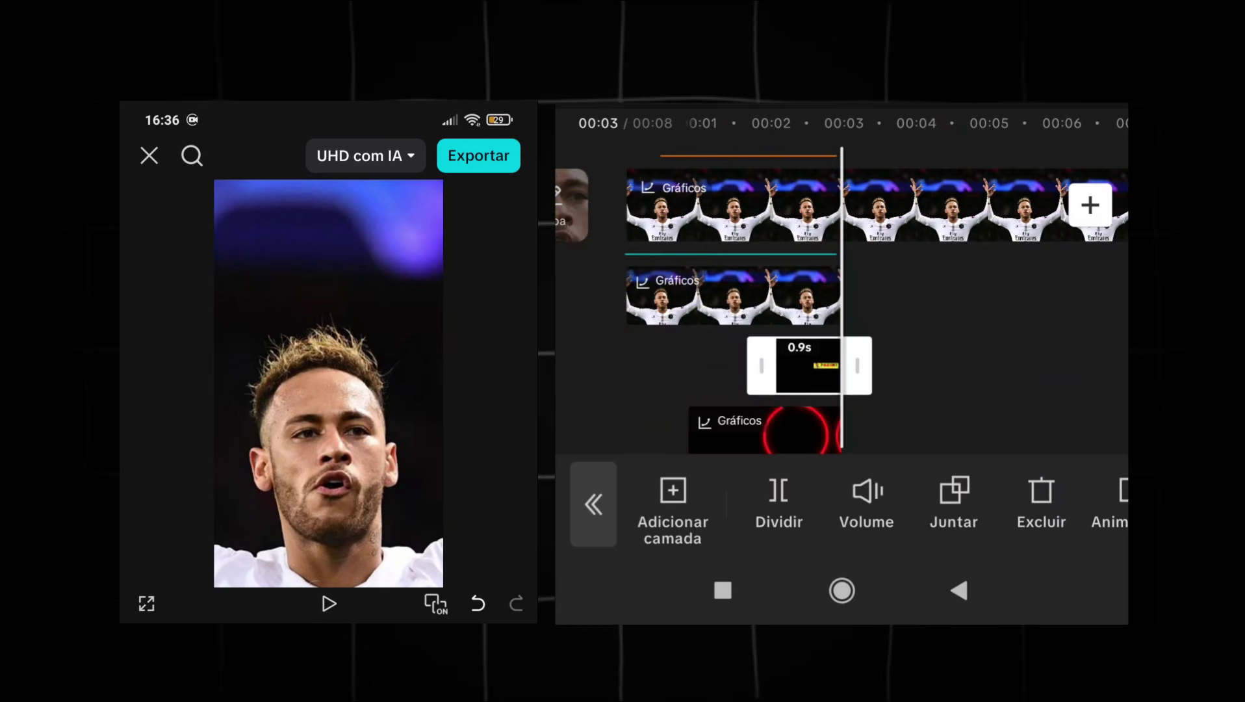
pyautogui.click(747, 305)
pyautogui.moveTo(877, 295); pyautogui.dragTo(823, 330)
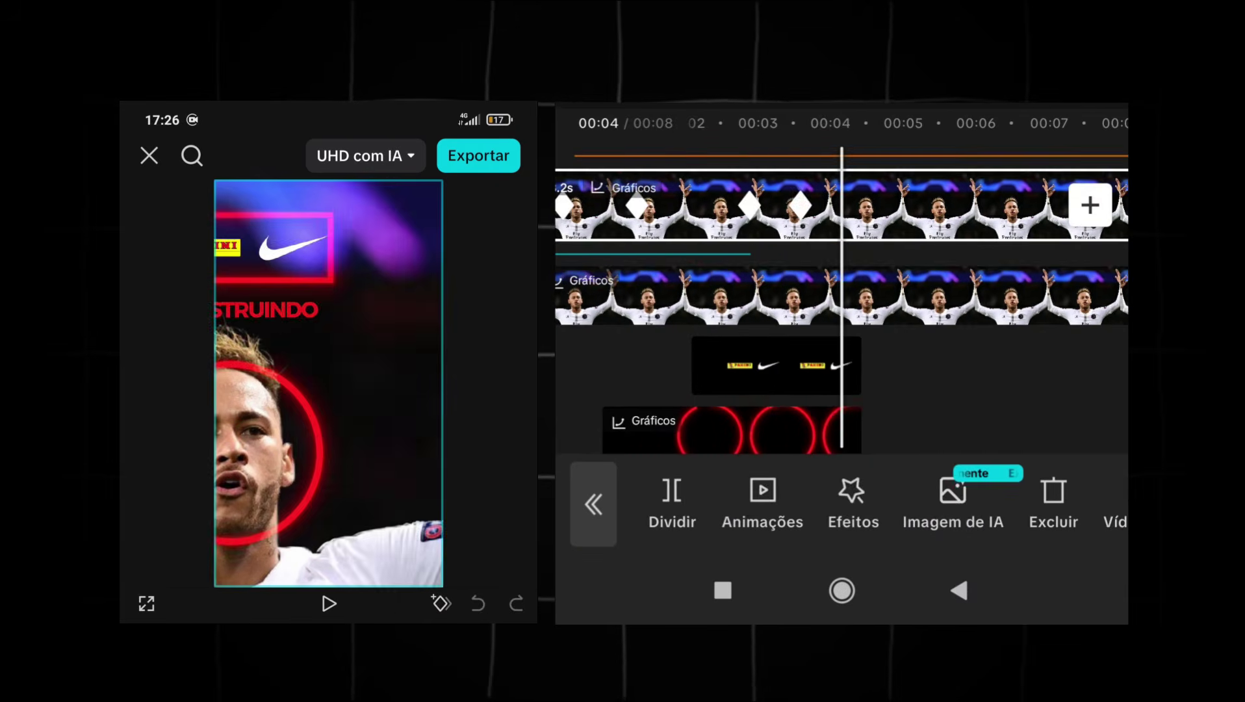
# Keyframe the main photo clip's X position at about 00:04 for a sideways slide, and apply an easing graph between the DESTRUINDO text's keyframes
pyautogui.moveTo(923, 371); pyautogui.dragTo(948, 371)
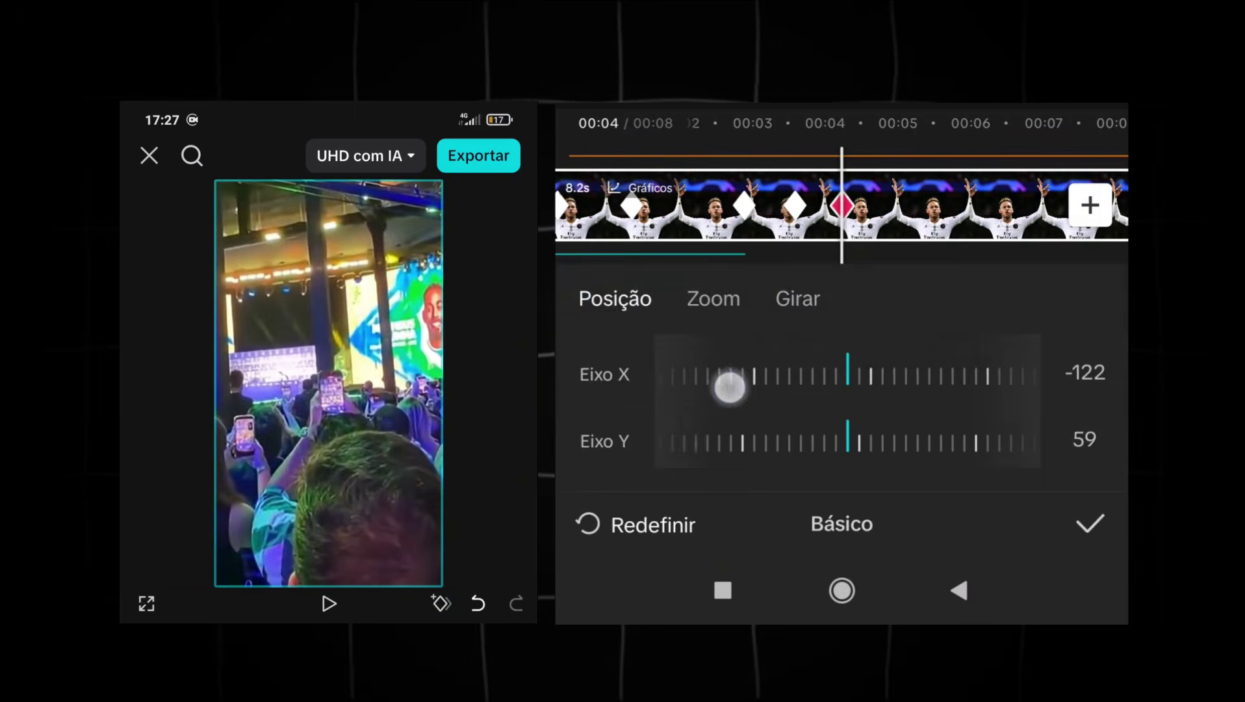
pyautogui.moveTo(727, 386); pyautogui.dragTo(973, 373)
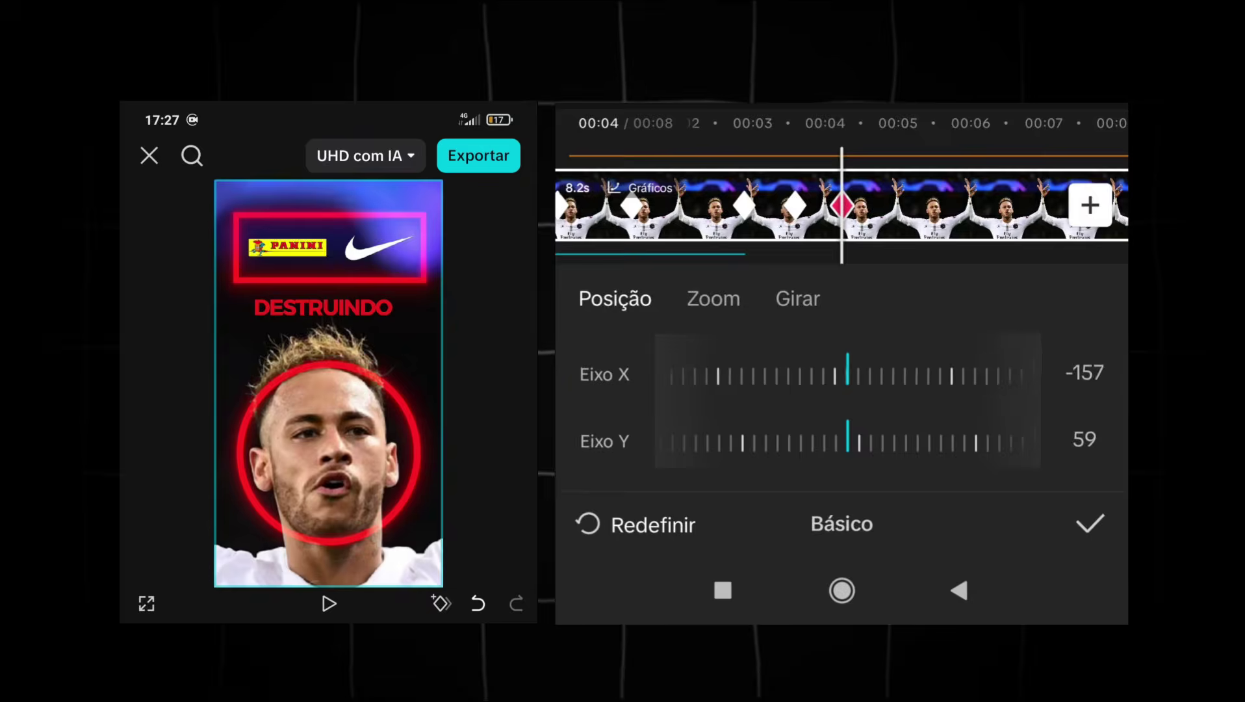
pyautogui.moveTo(745, 369); pyautogui.dragTo(1029, 364)
pyautogui.moveTo(644, 377); pyautogui.dragTo(662, 378)
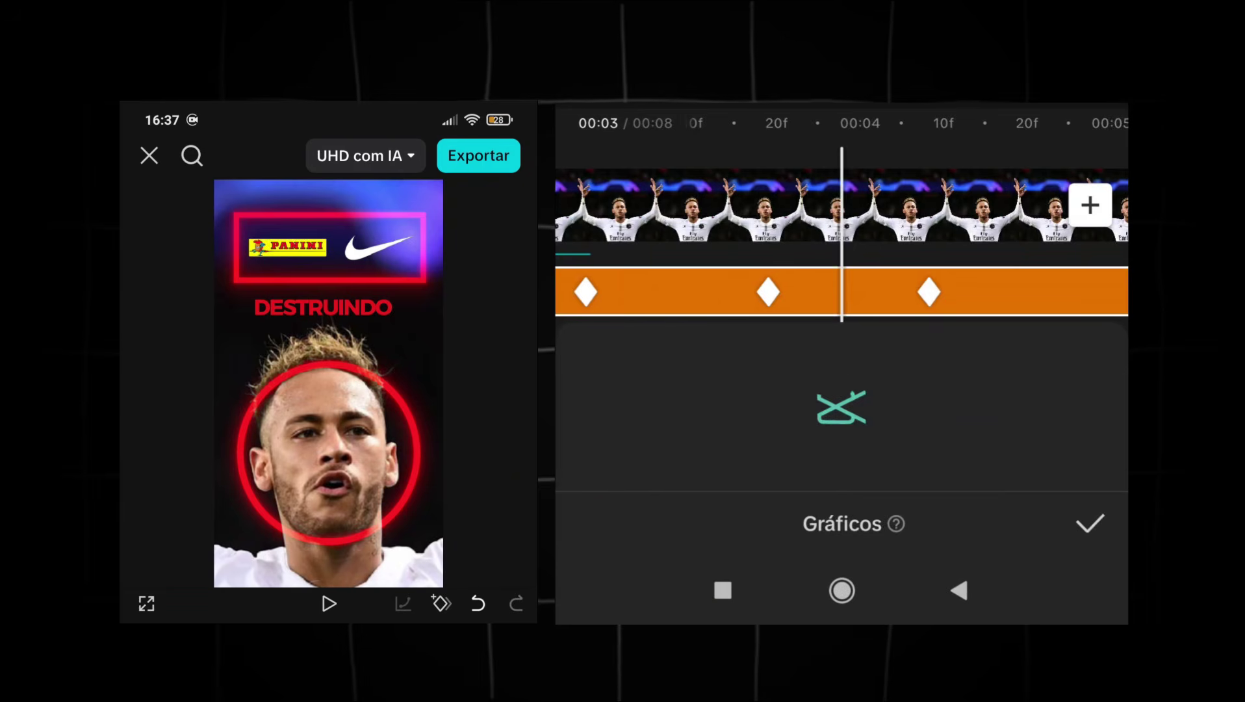
pyautogui.click(929, 292)
pyautogui.click(1013, 416)
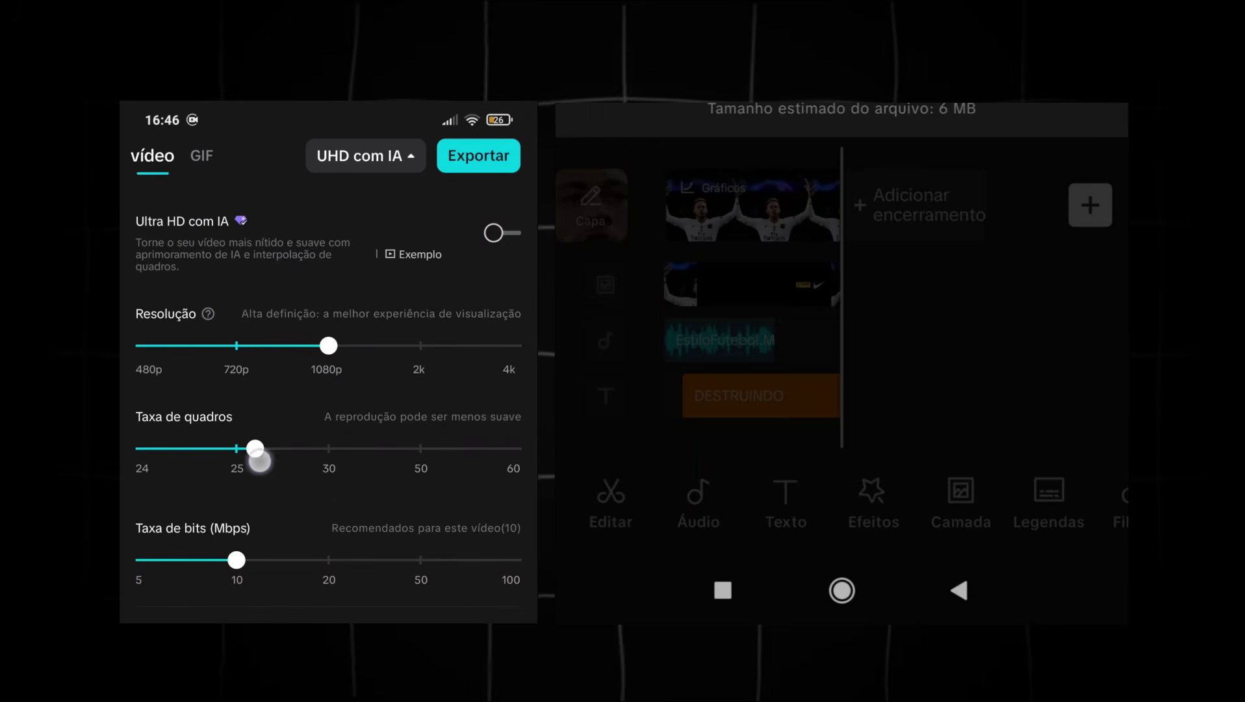
# Set the frame rate to 30 and export the insert at 1080p and 10 Mbps
pyautogui.moveTo(260, 460); pyautogui.dragTo(328, 448)
pyautogui.click(478, 155)
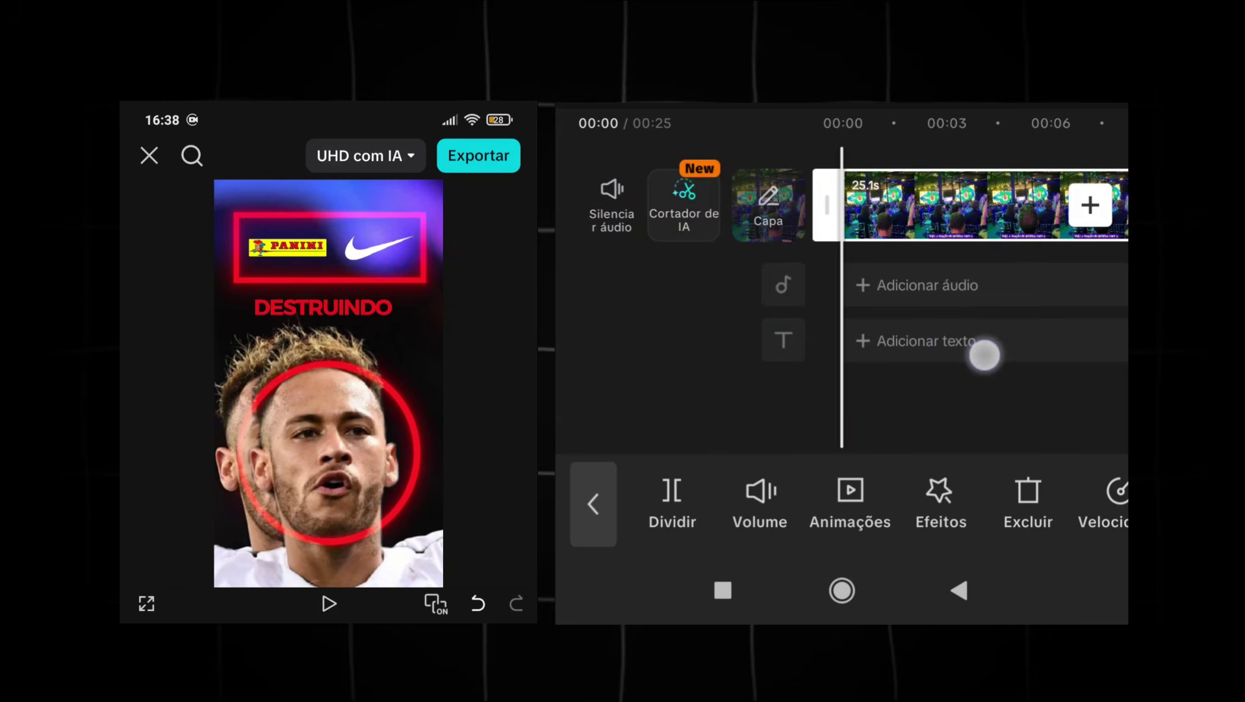
# Keyframe the crowd clip's position to X -900, Y 137 at about 00:01 and apply a decelerating graph between its two keyframes
pyautogui.moveTo(984, 355); pyautogui.dragTo(869, 369)
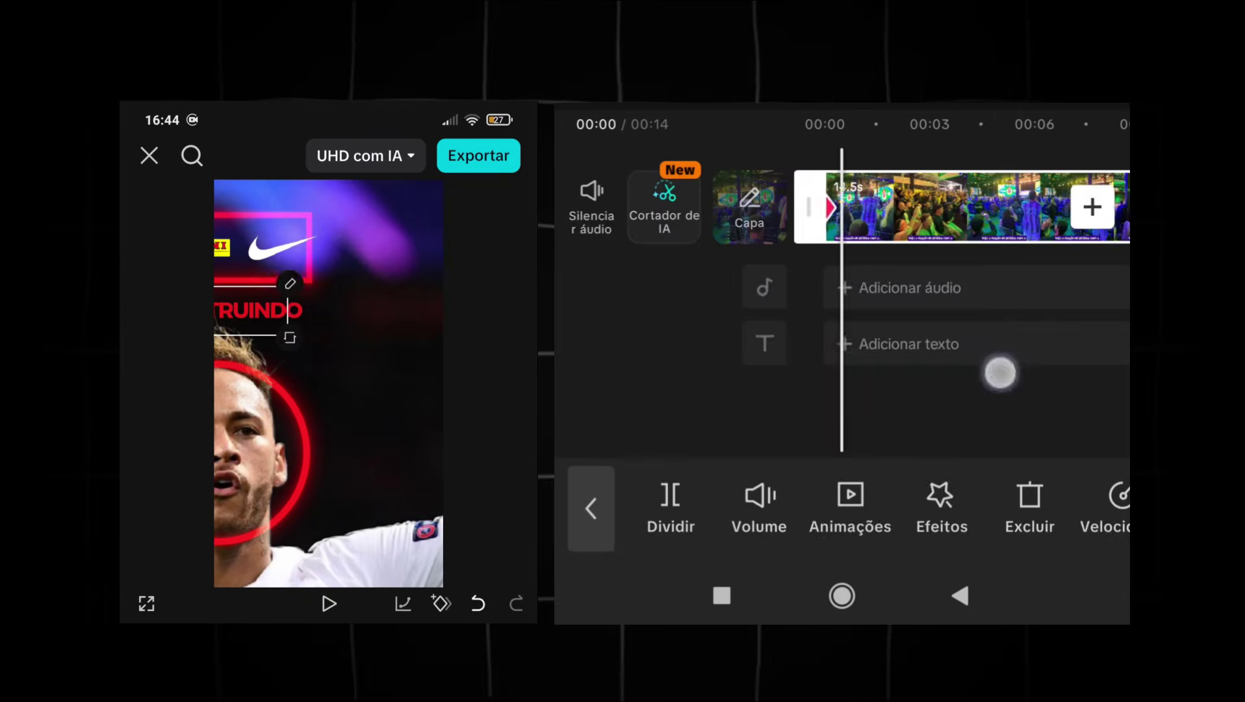
pyautogui.click(403, 603)
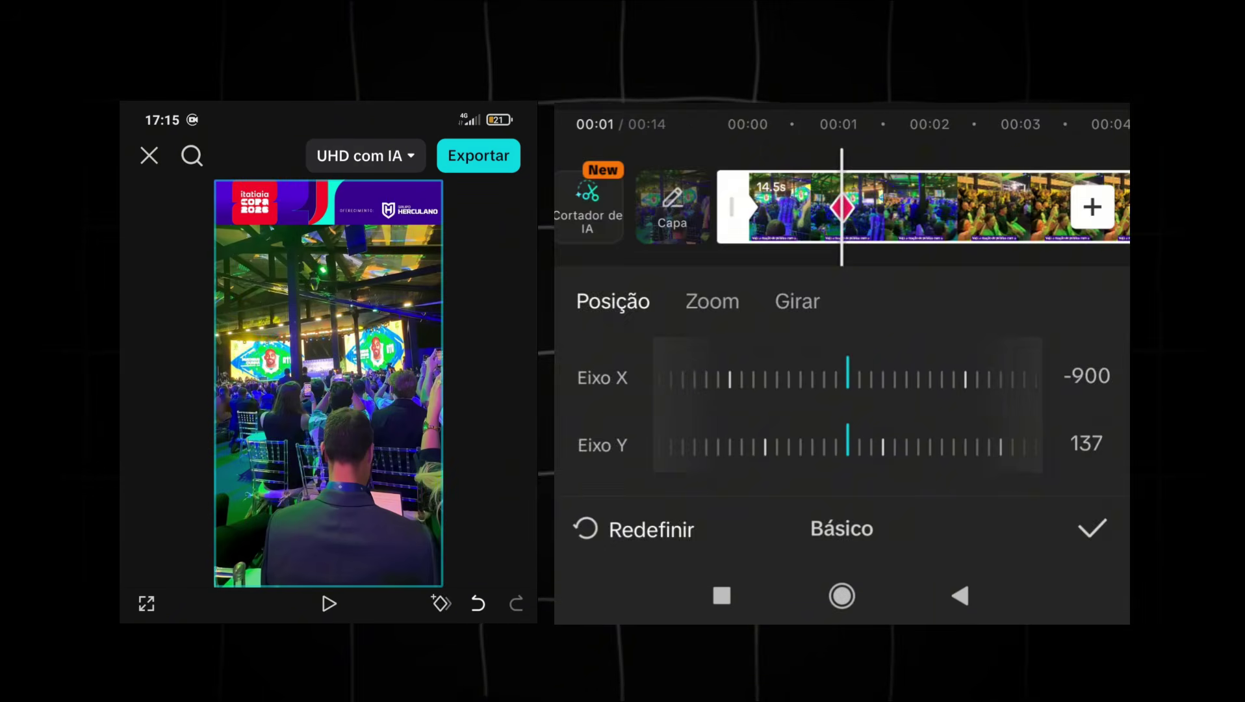
pyautogui.click(648, 363)
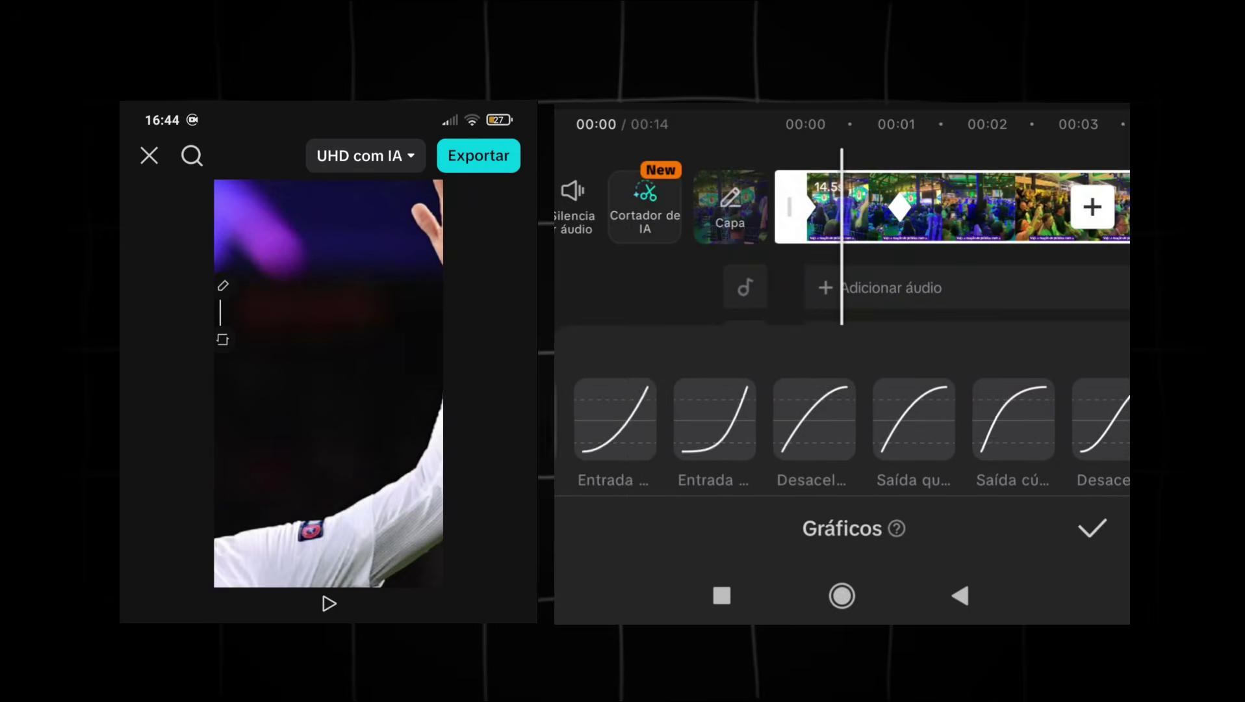
pyautogui.click(823, 416)
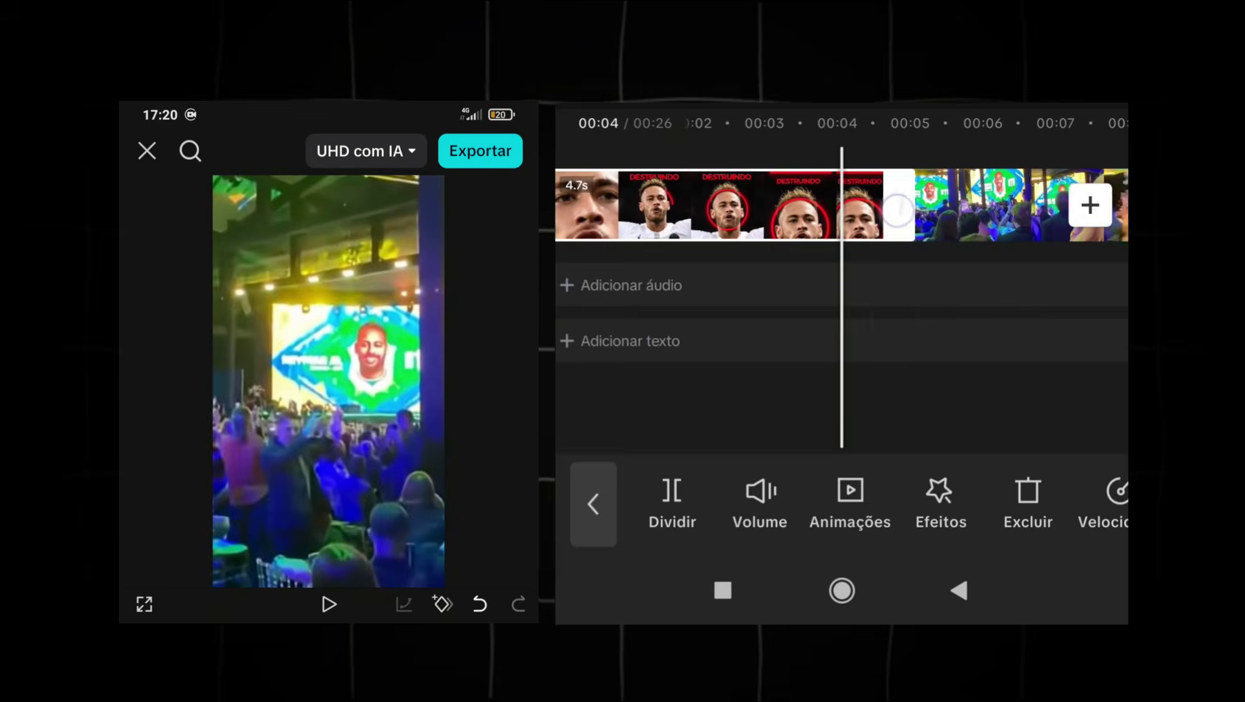
# Trim the end of the insert clip and the start of the crowd clip where they meet
pyautogui.moveTo(892, 313); pyautogui.dragTo(906, 316)
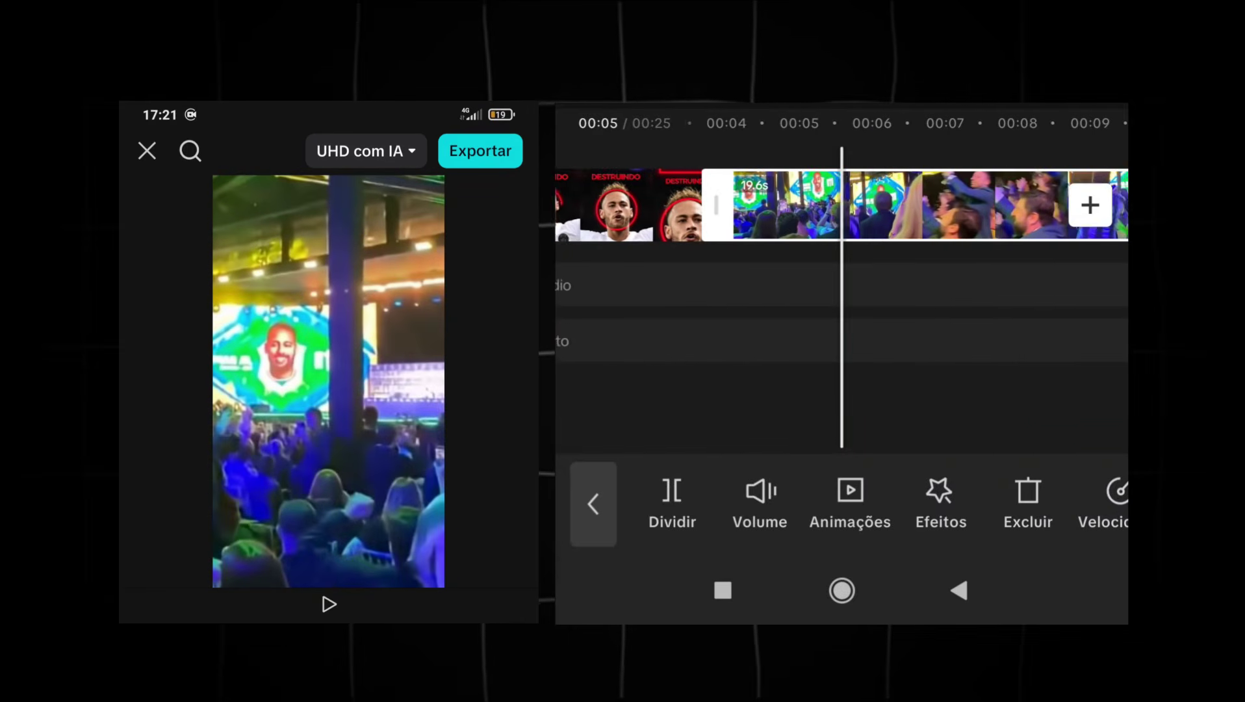
pyautogui.moveTo(933, 335); pyautogui.dragTo(1026, 336)
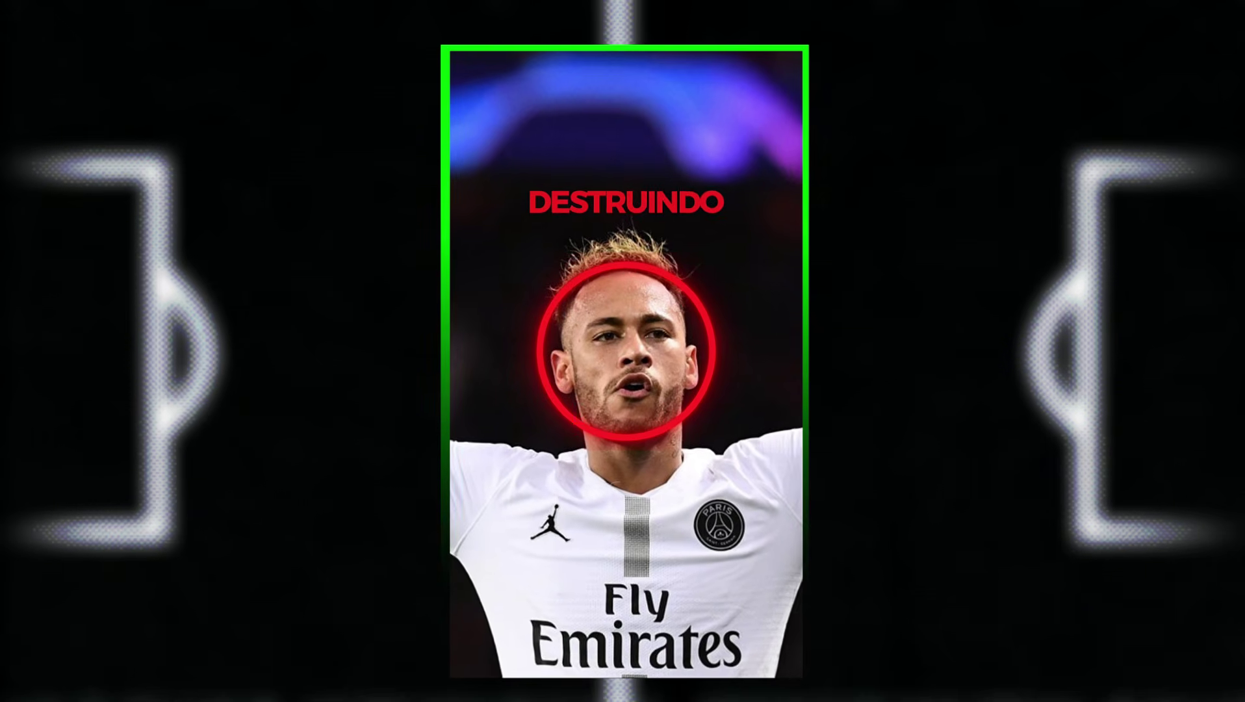